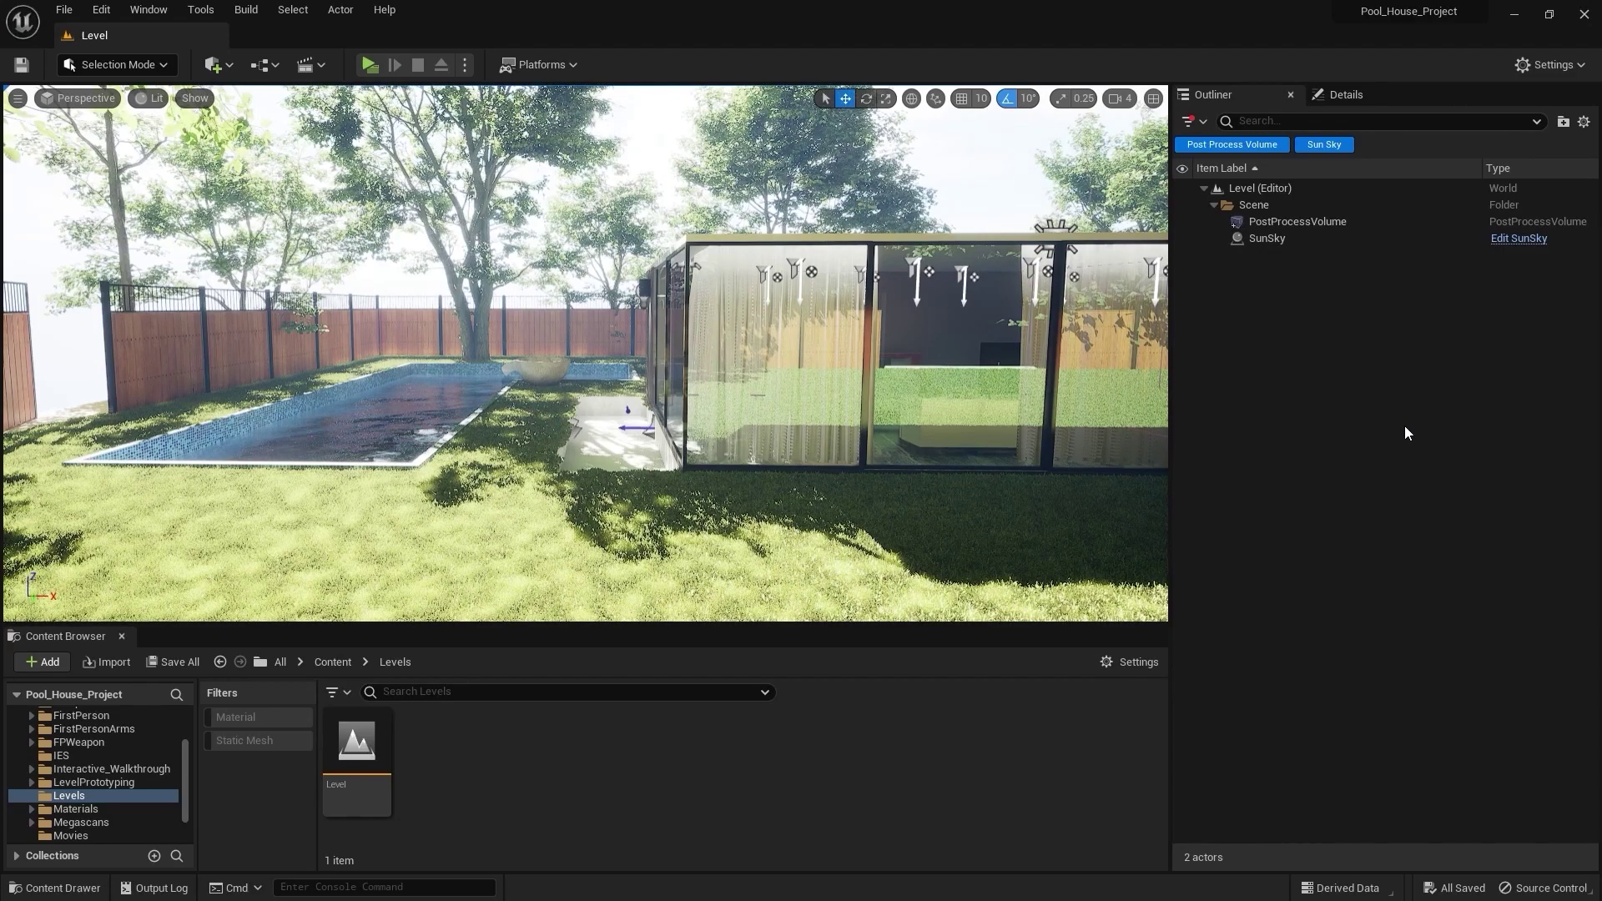
- Open the project settings and check the Default RHI and shader formats for the Windows platform
{"action": "left_click", "coordinate": [1544, 60]}
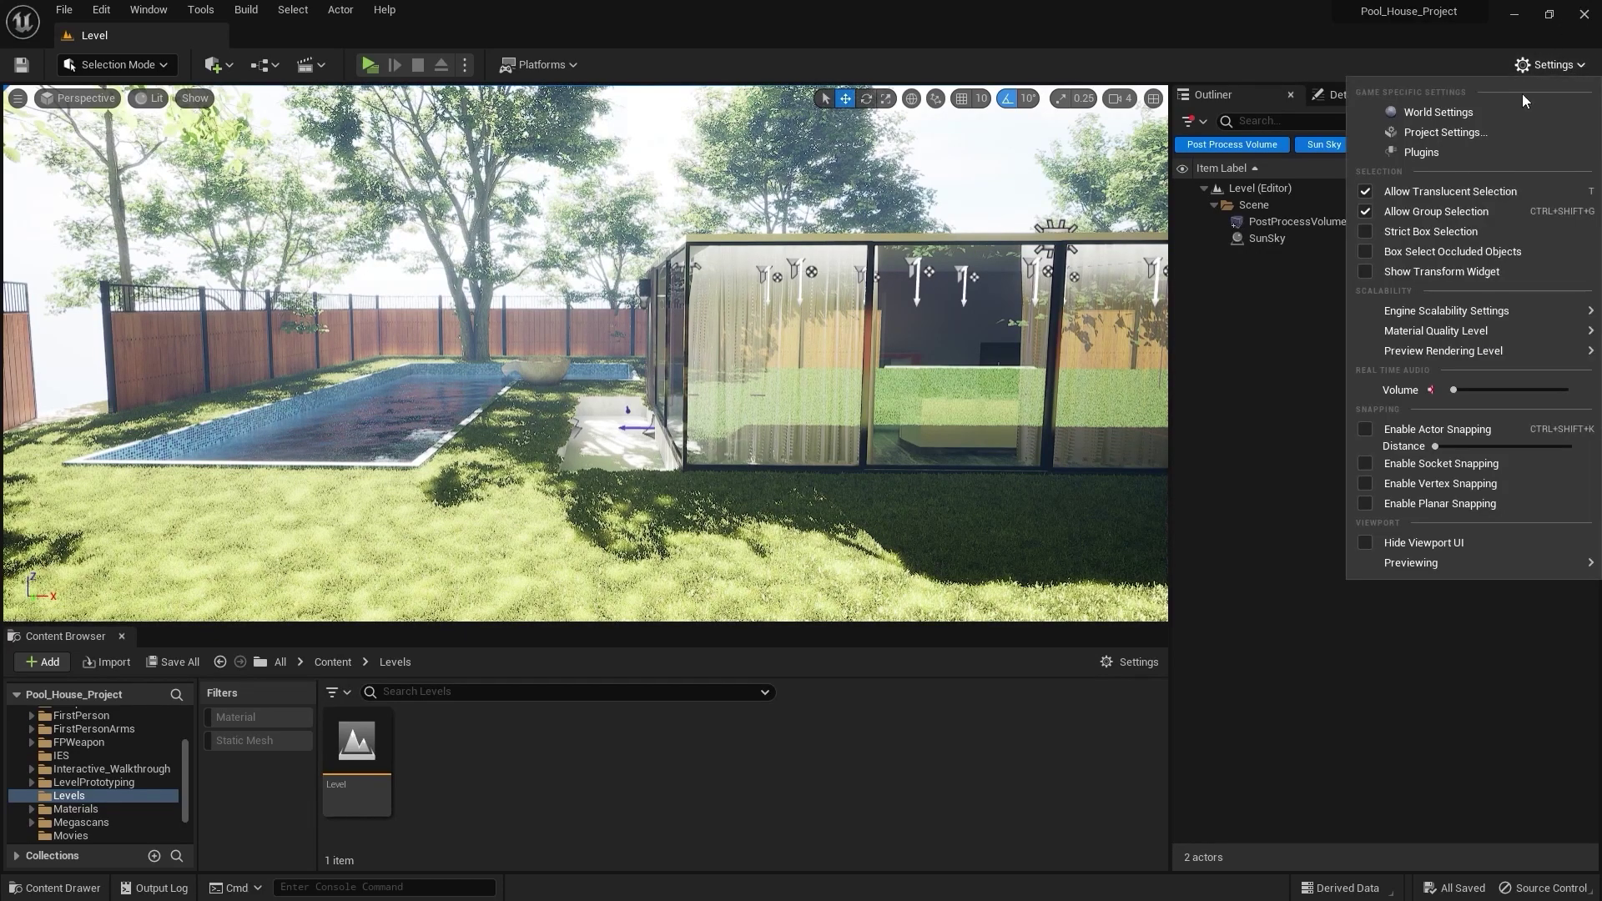
{"action": "left_click", "coordinate": [1481, 133]}
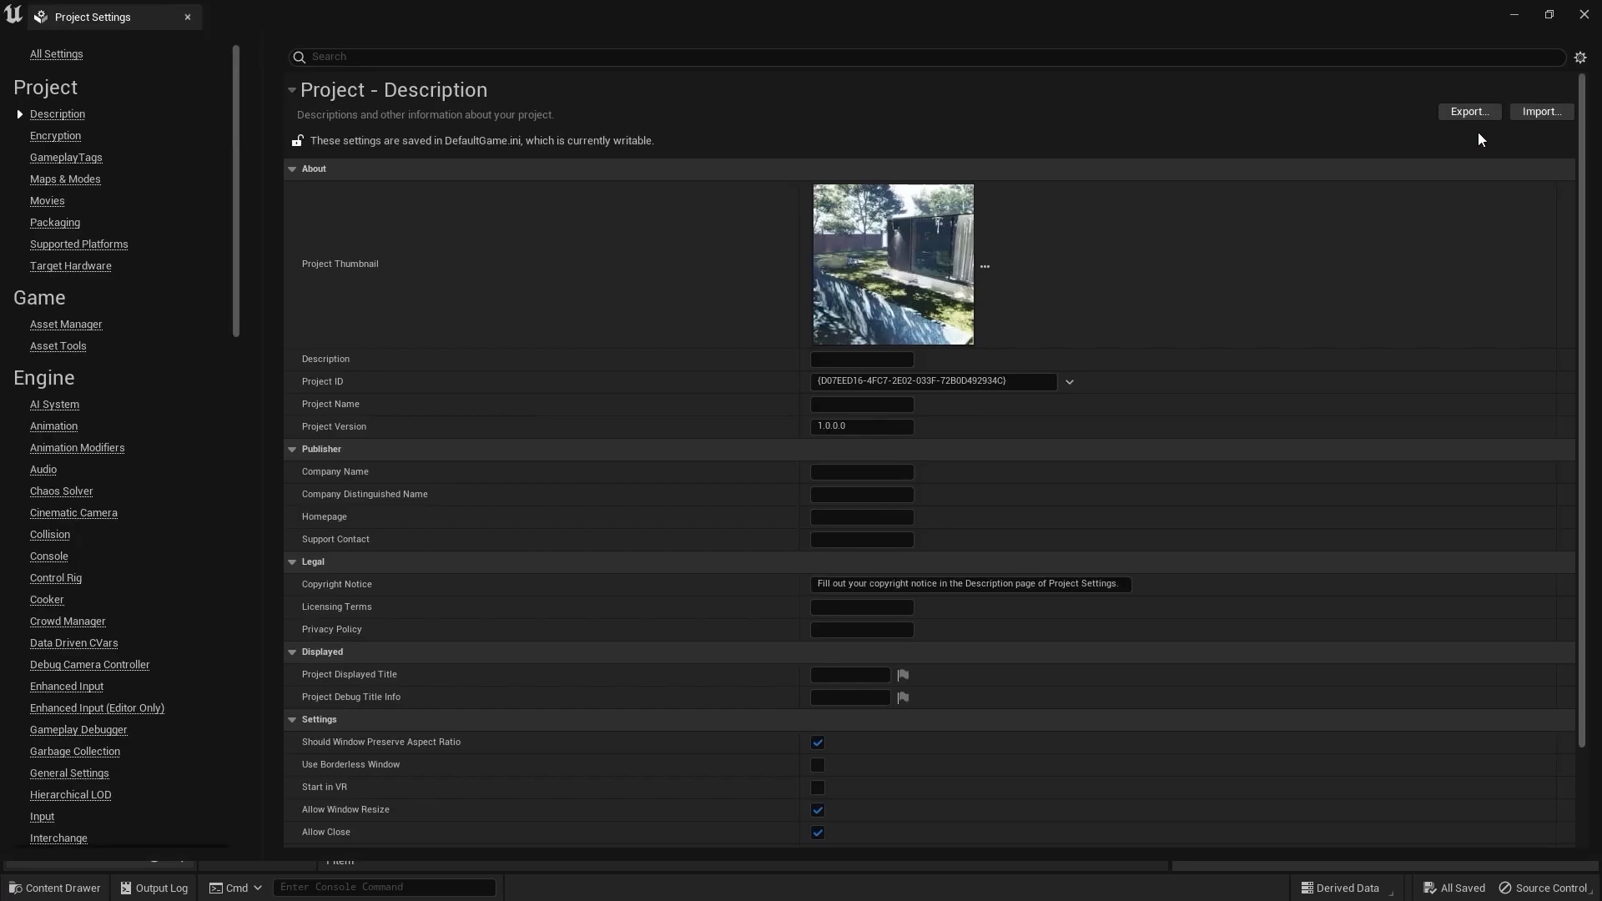
{"action": "left_click_drag", "start_coordinate": [235, 138], "coordinate": [247, 519]}
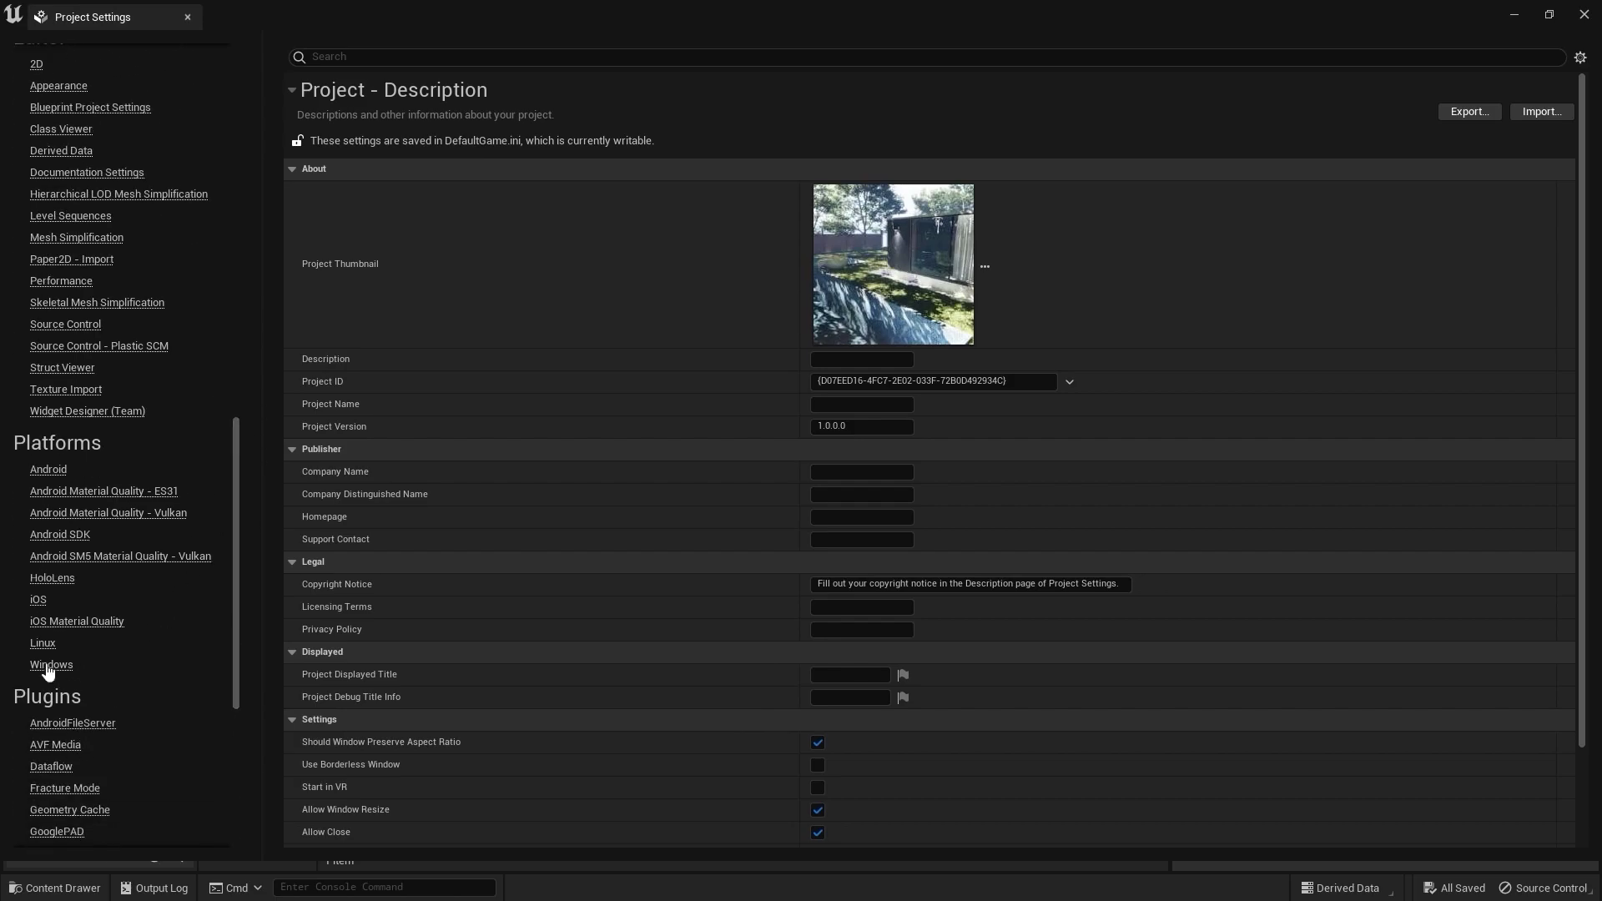
{"action": "left_click", "coordinate": [49, 666]}
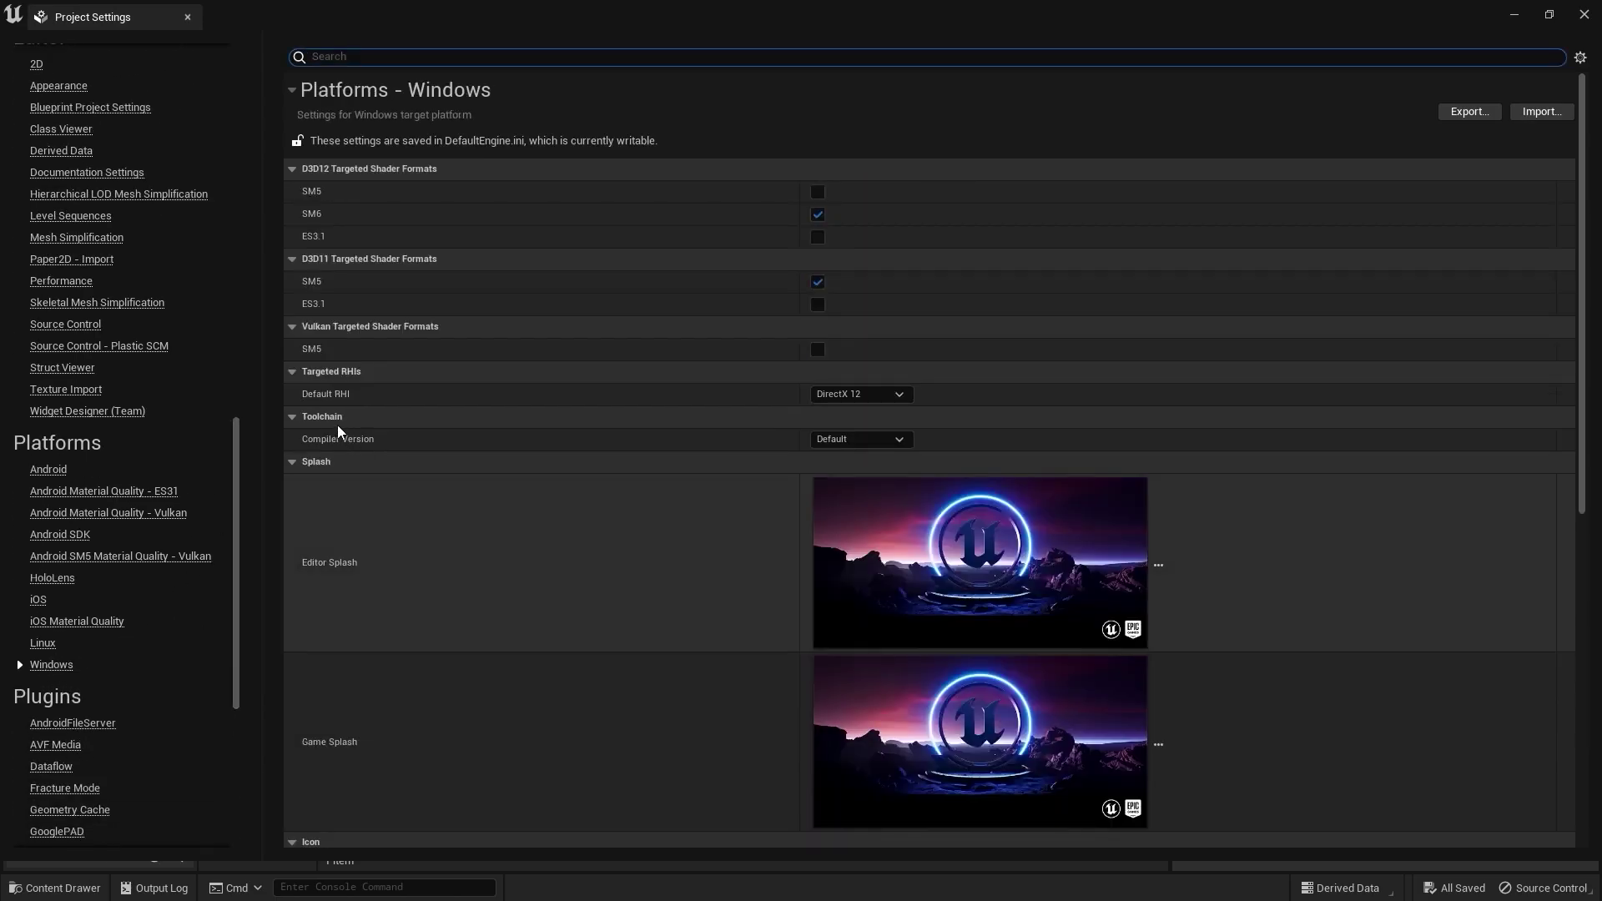
{"action": "mouse_move", "coordinate": [332, 401]}
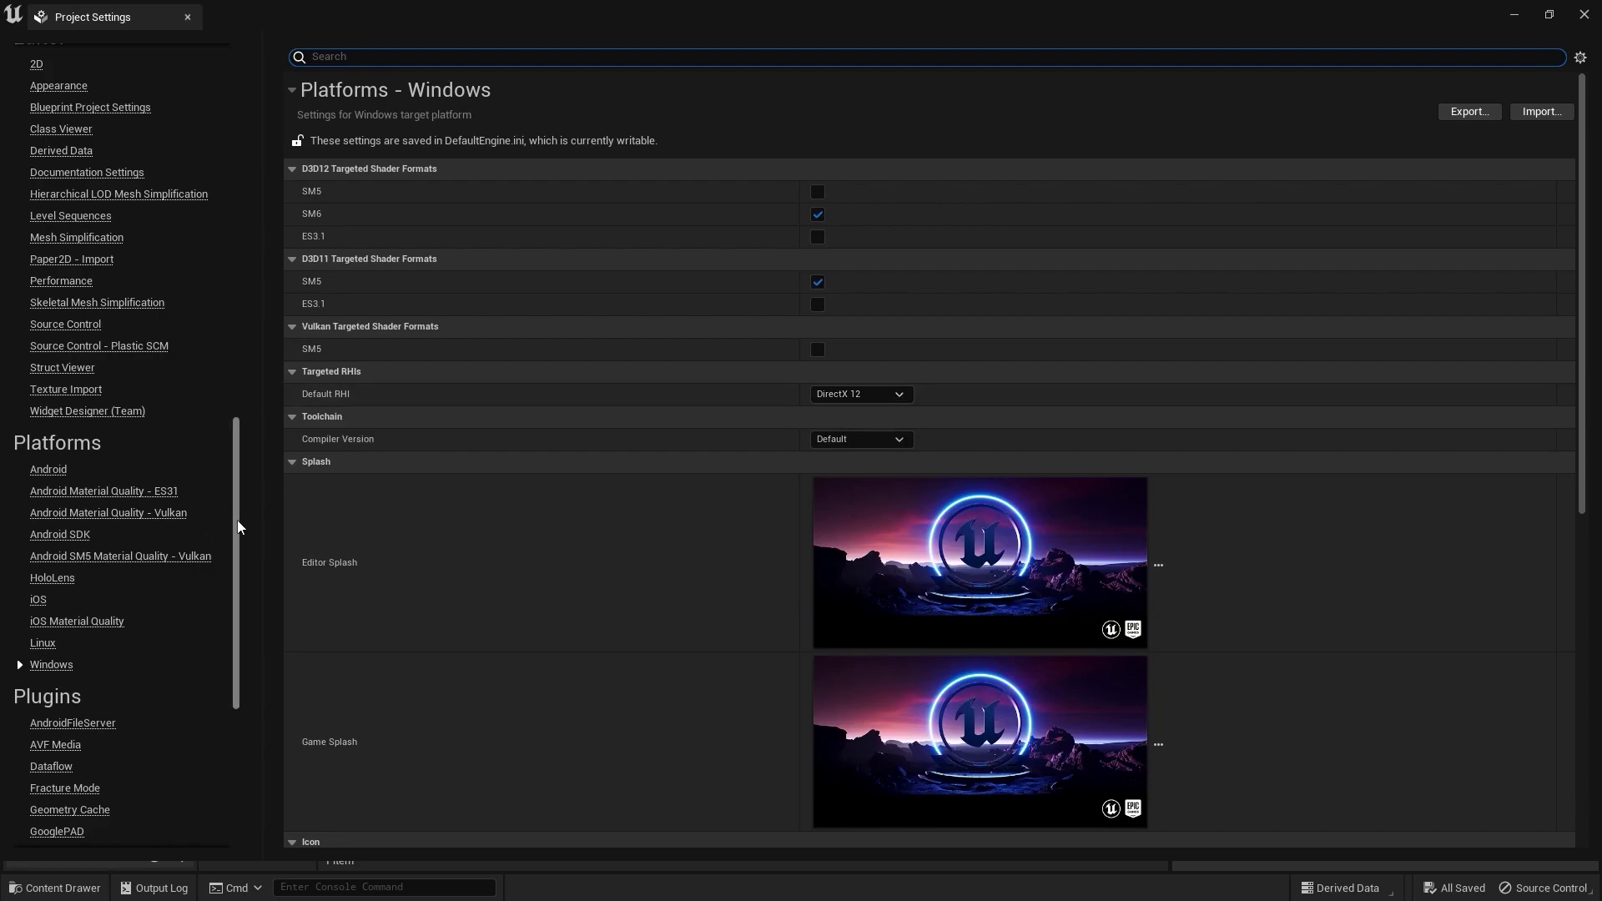
- Check the Hardware Ray Tracing options, including Support Hardware Ray Tracing and Path Tracing, in the engine's rendering settings
{"action": "left_click_drag", "start_coordinate": [234, 524], "coordinate": [263, 276]}
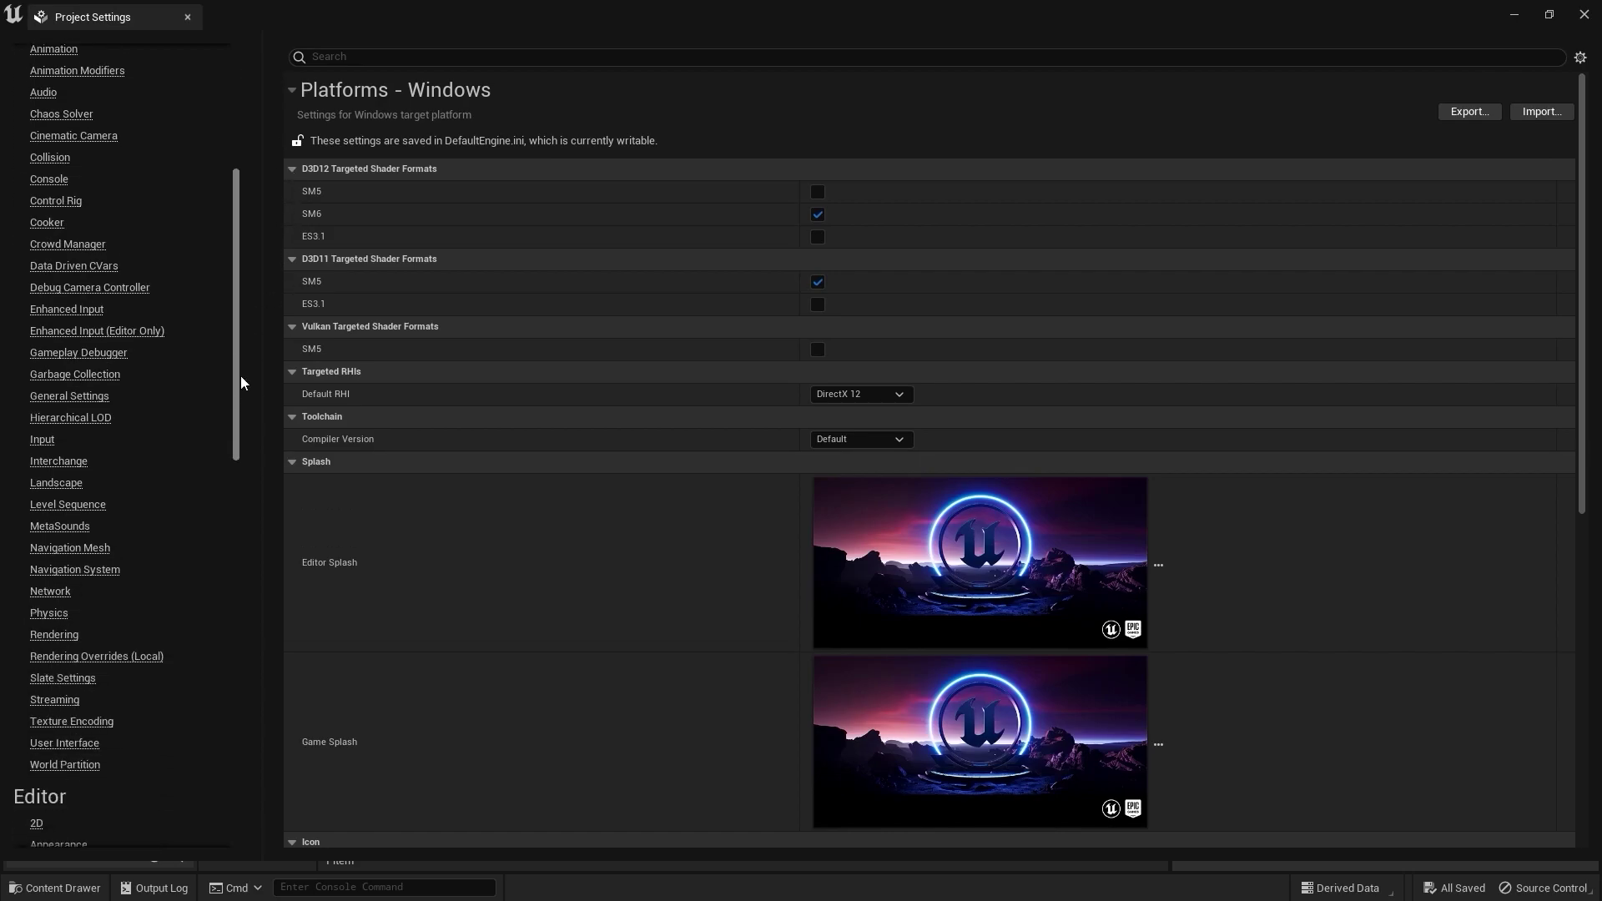
{"action": "left_click", "coordinate": [55, 638]}
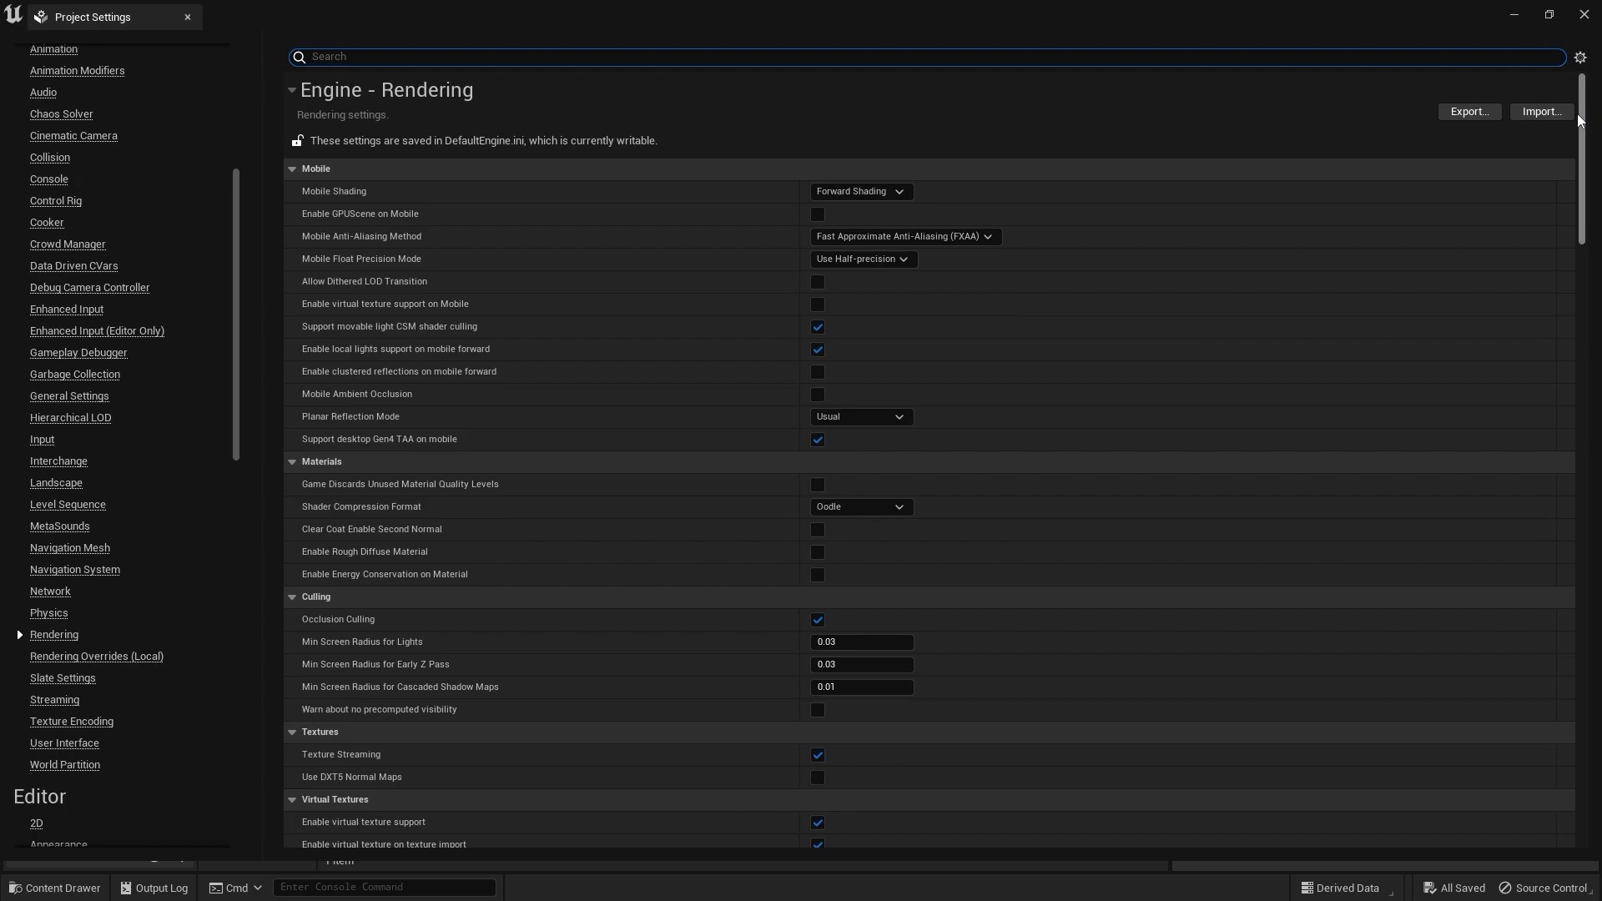
{"action": "left_click_drag", "start_coordinate": [1590, 143], "coordinate": [1585, 390]}
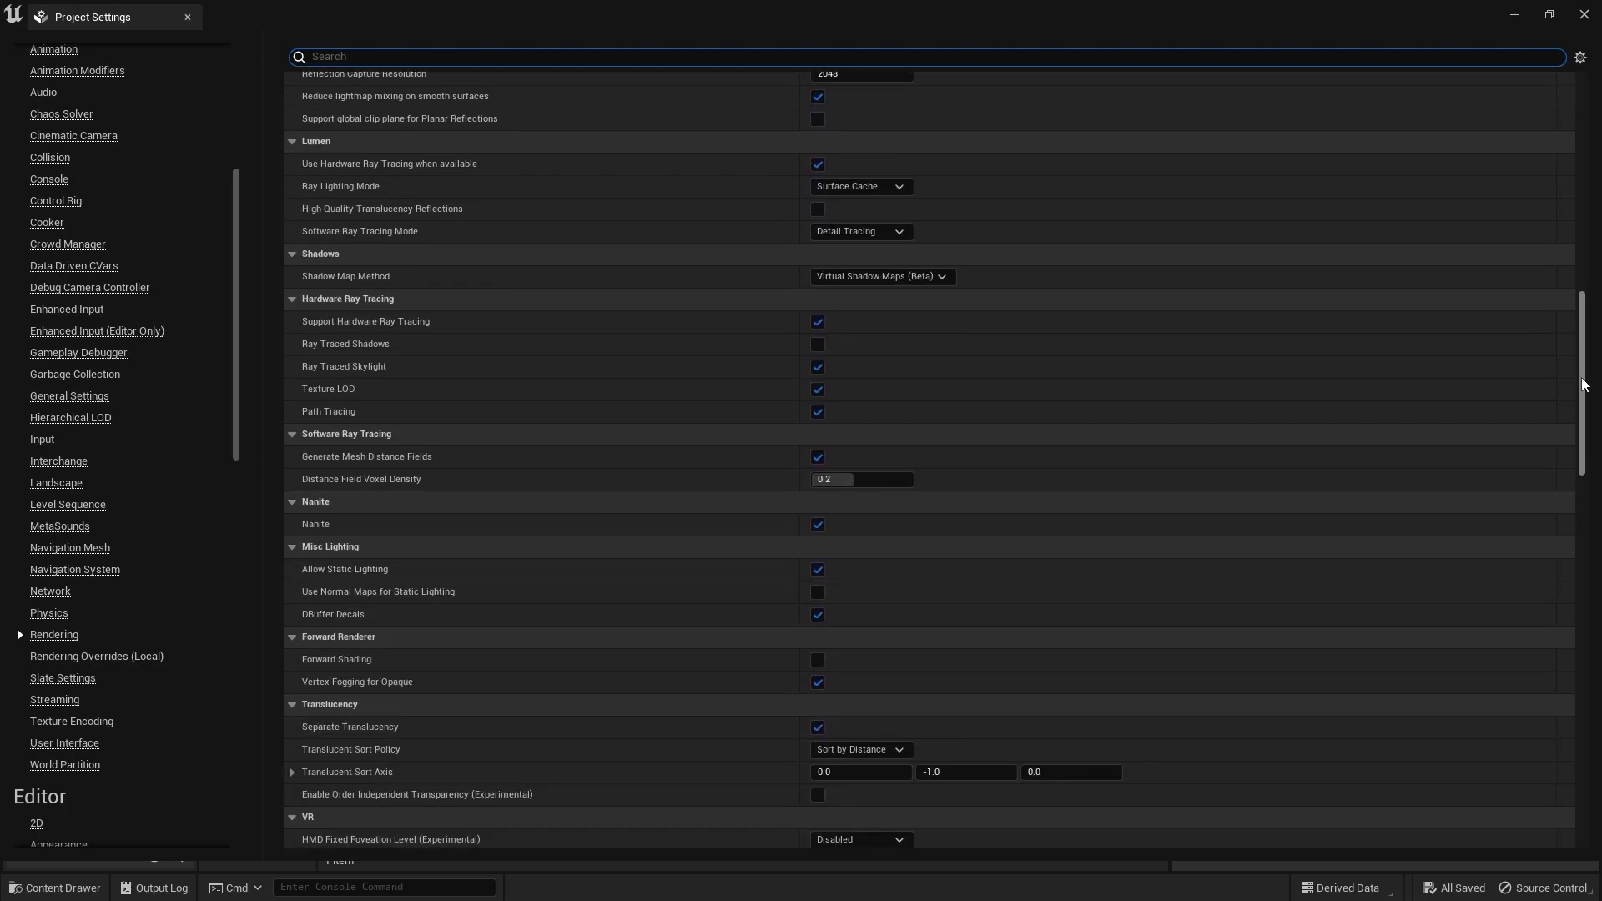
{"action": "mouse_move", "coordinate": [338, 324]}
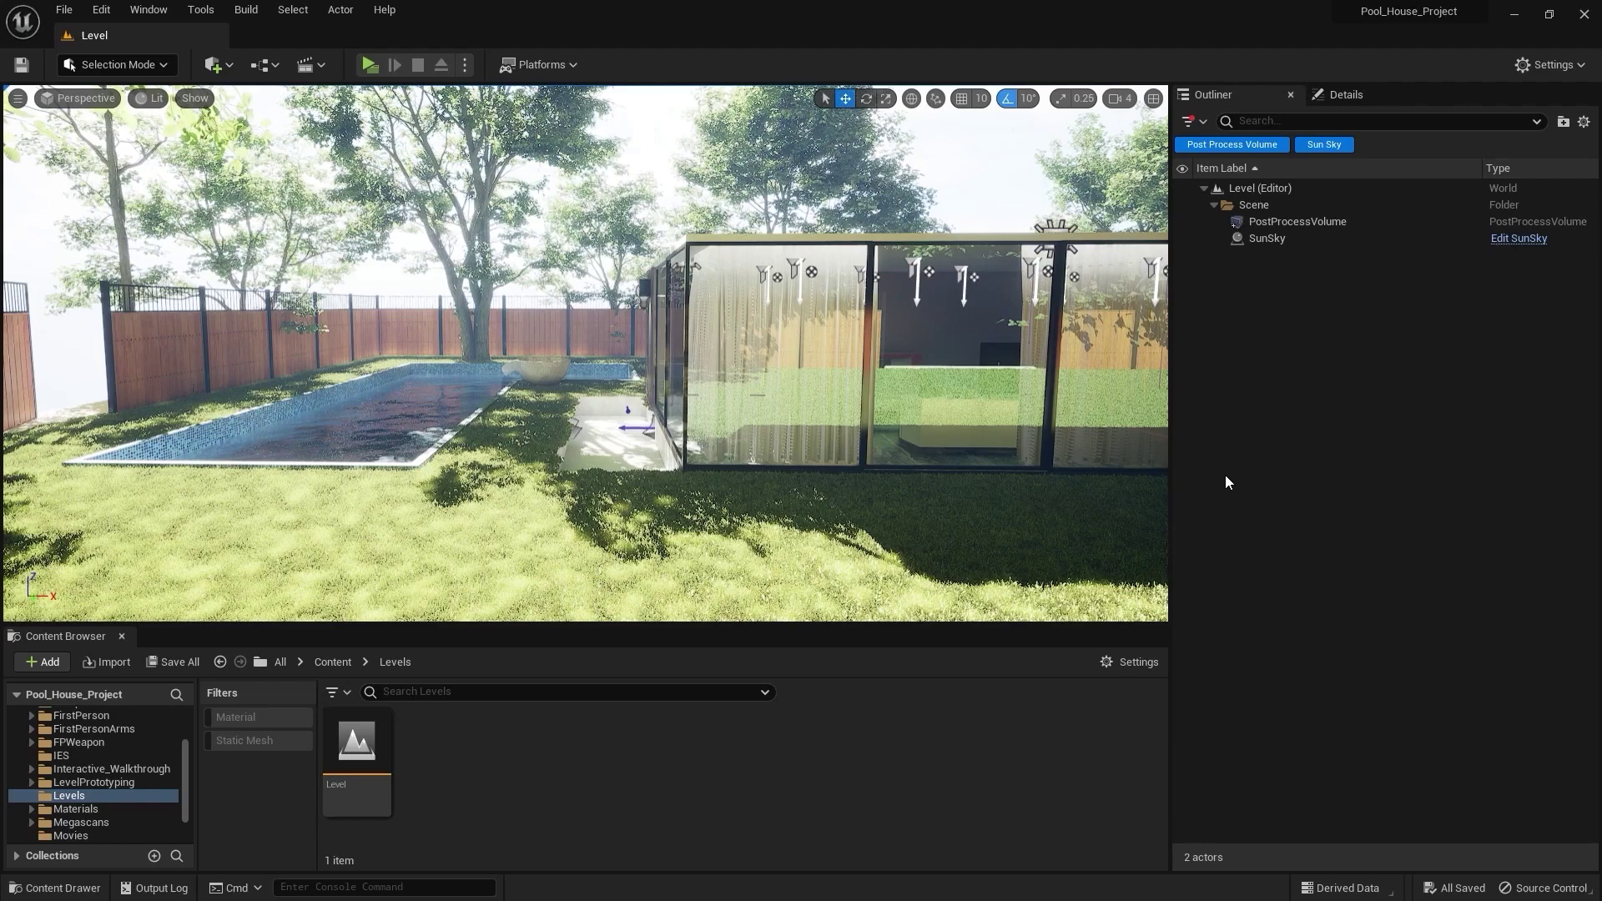
- Switch the viewport's view mode from Lit to Path Tracing
{"action": "left_click", "coordinate": [154, 99]}
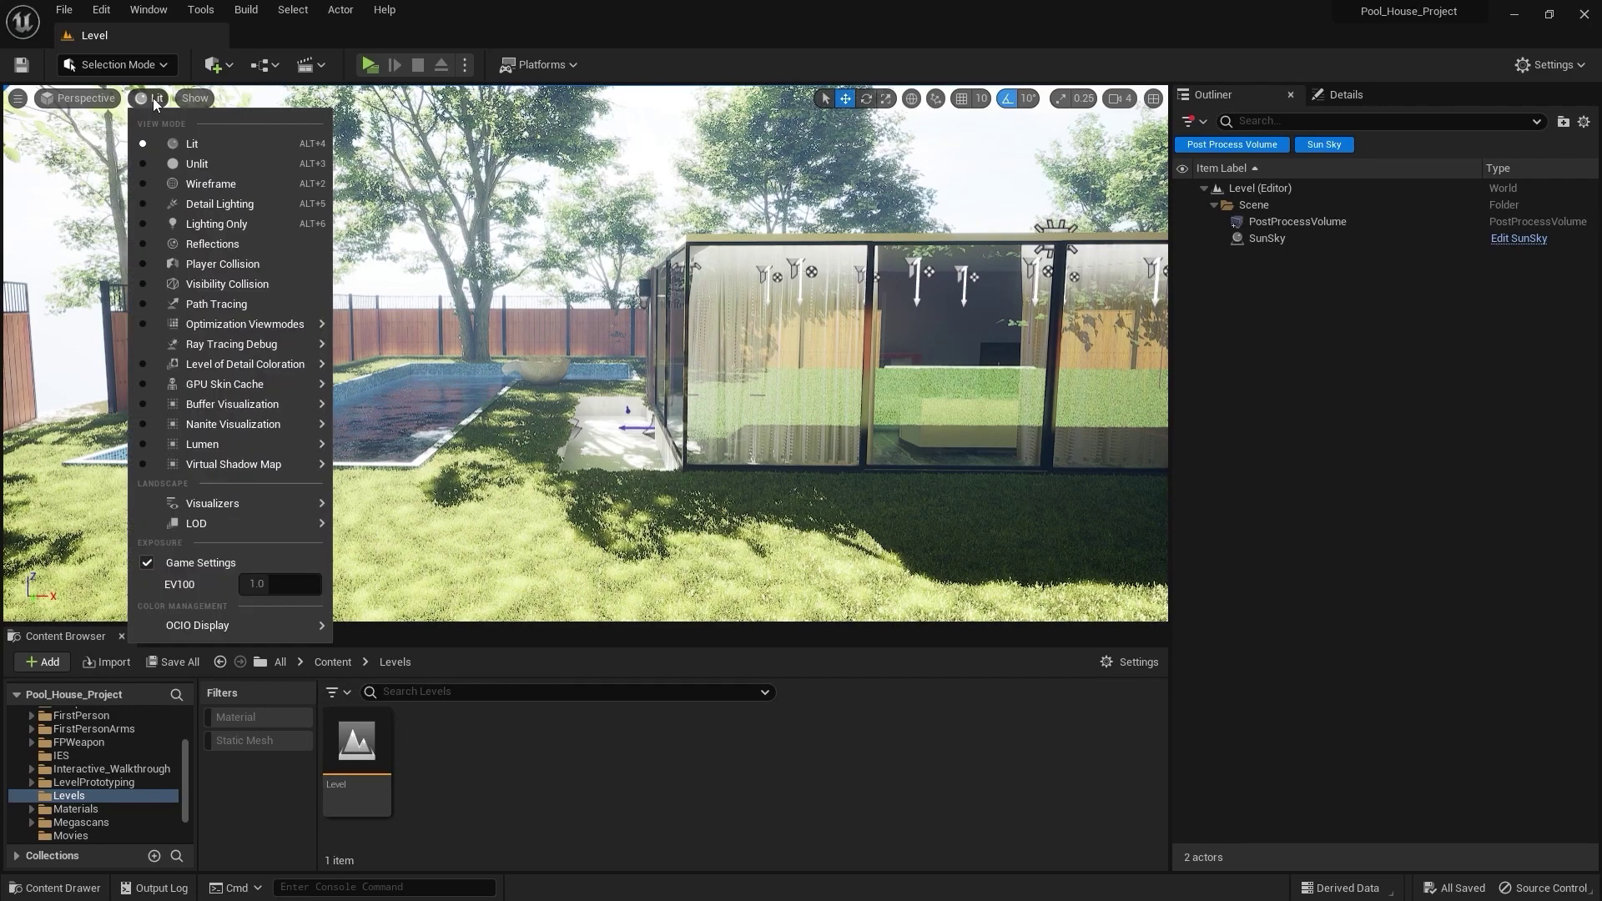
{"action": "left_click", "coordinate": [200, 303]}
{"action": "left_click", "coordinate": [200, 309]}
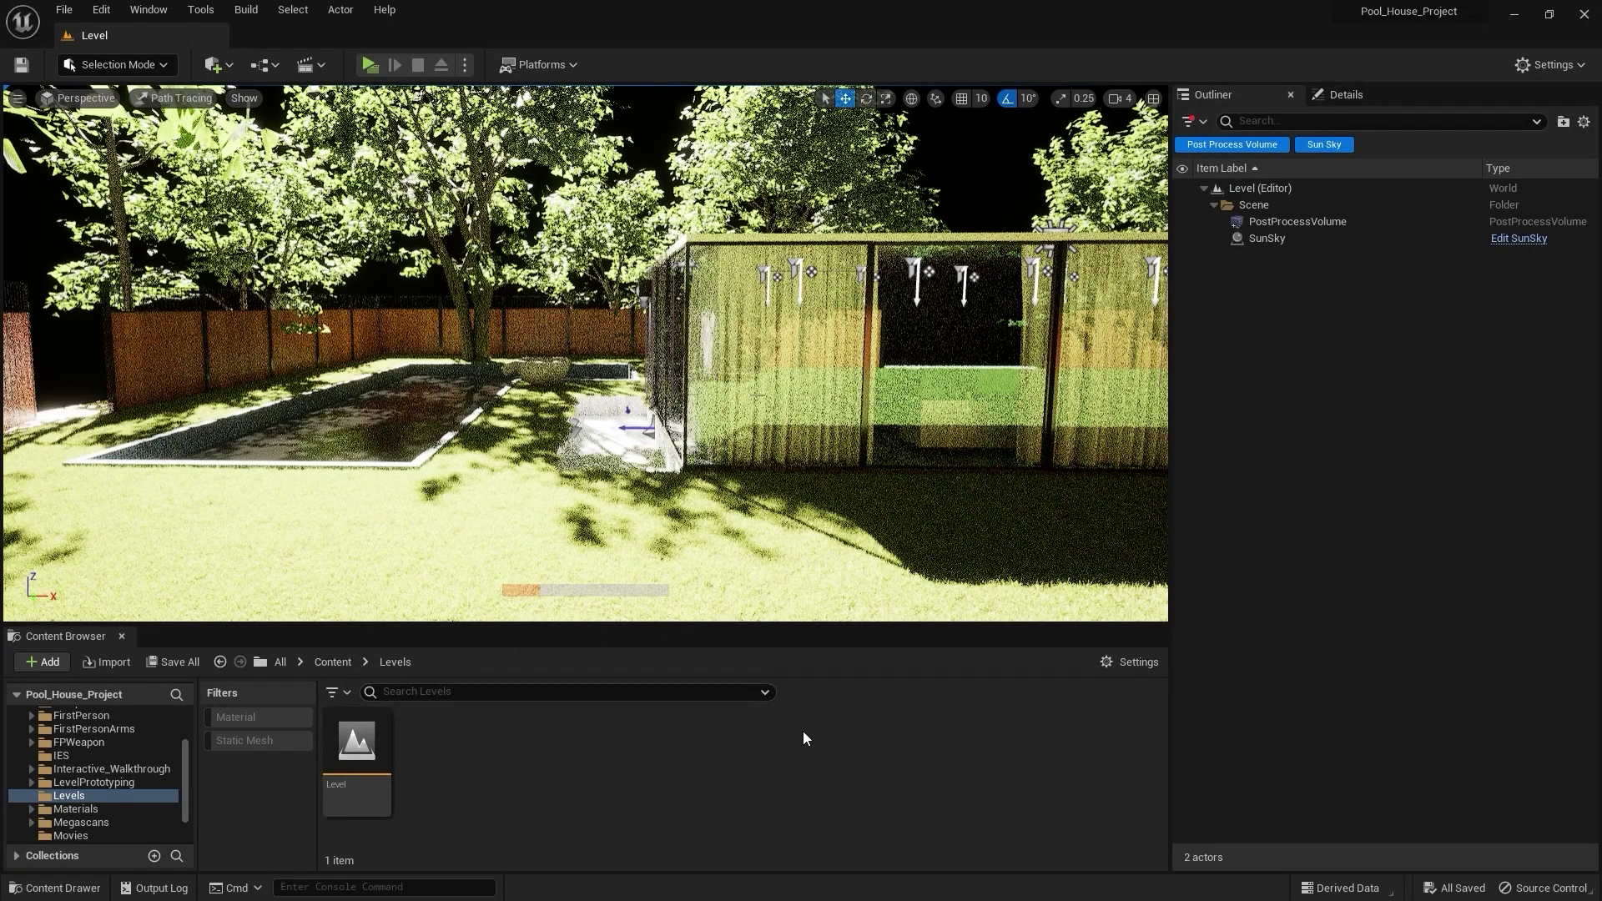
- Run the console command r.PathTracing.ProgressDisplay 1 to show the path tracer's progress bar
{"action": "left_click", "coordinate": [354, 888]}
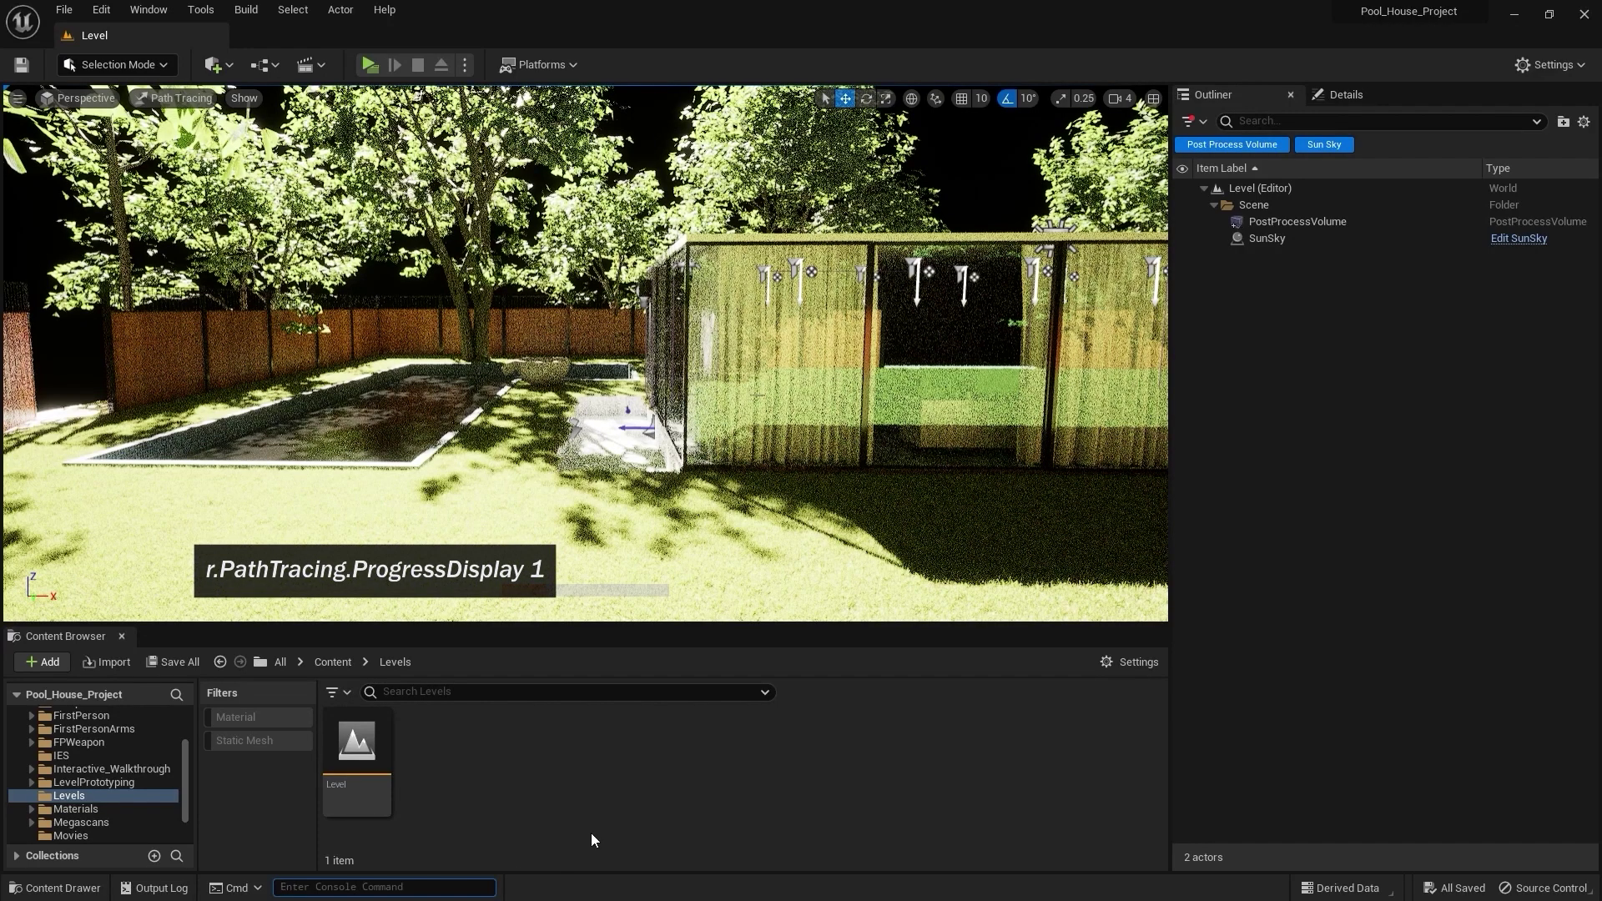
{"action": "type", "text": "r.pathtracing"}
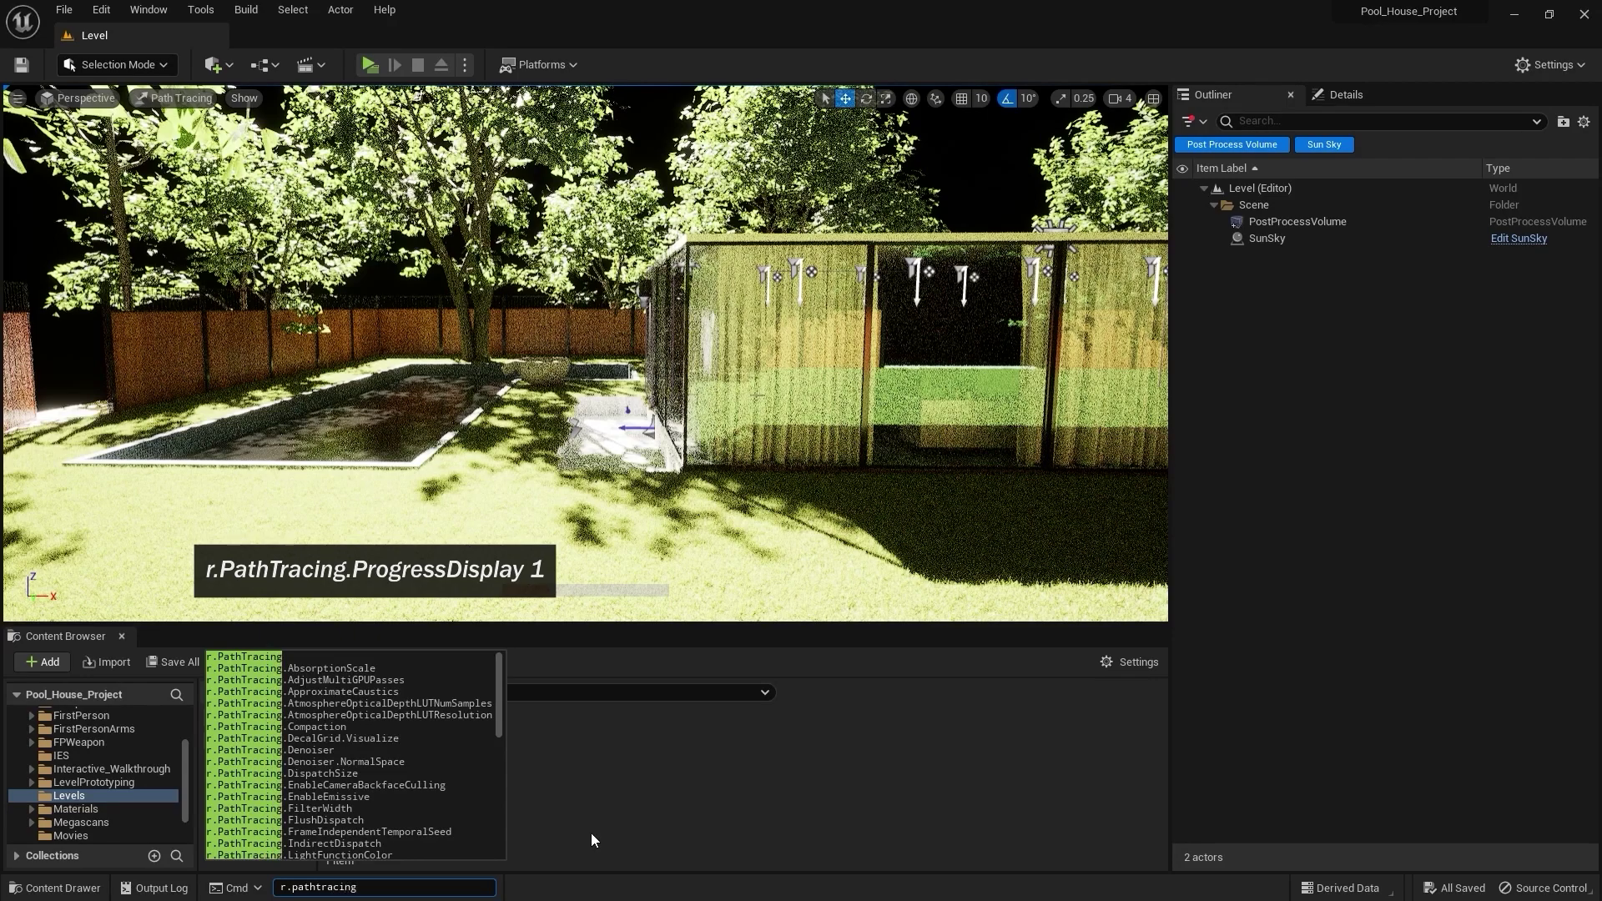
{"action": "type", "text": ".prog"}
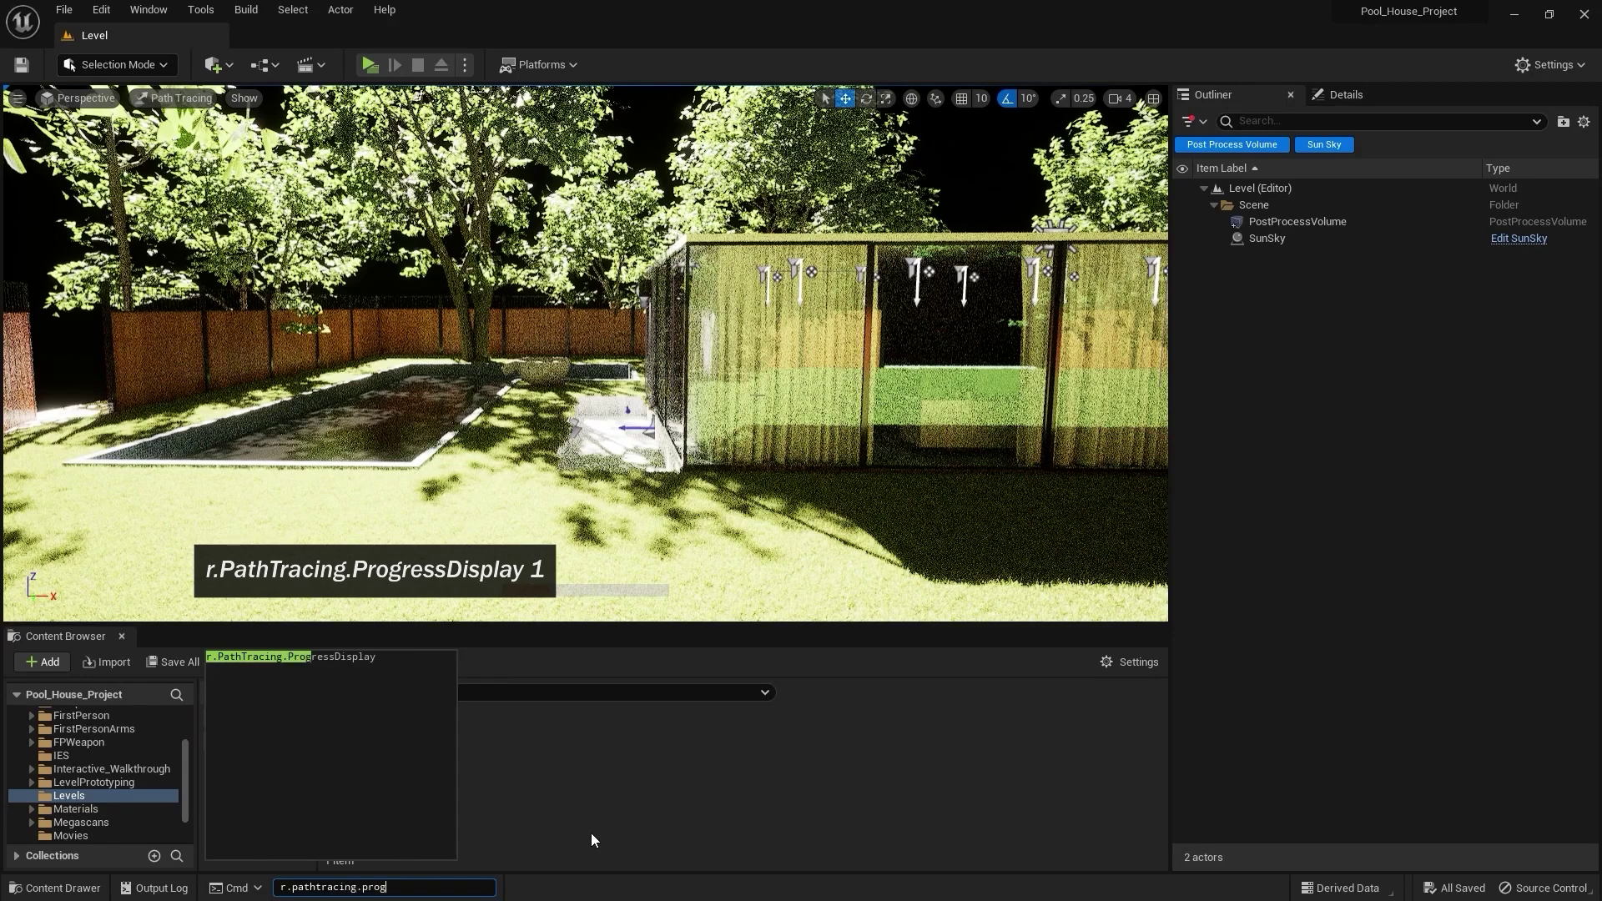
{"action": "key", "text": "Tab"}
{"action": "type", "text": "1"}
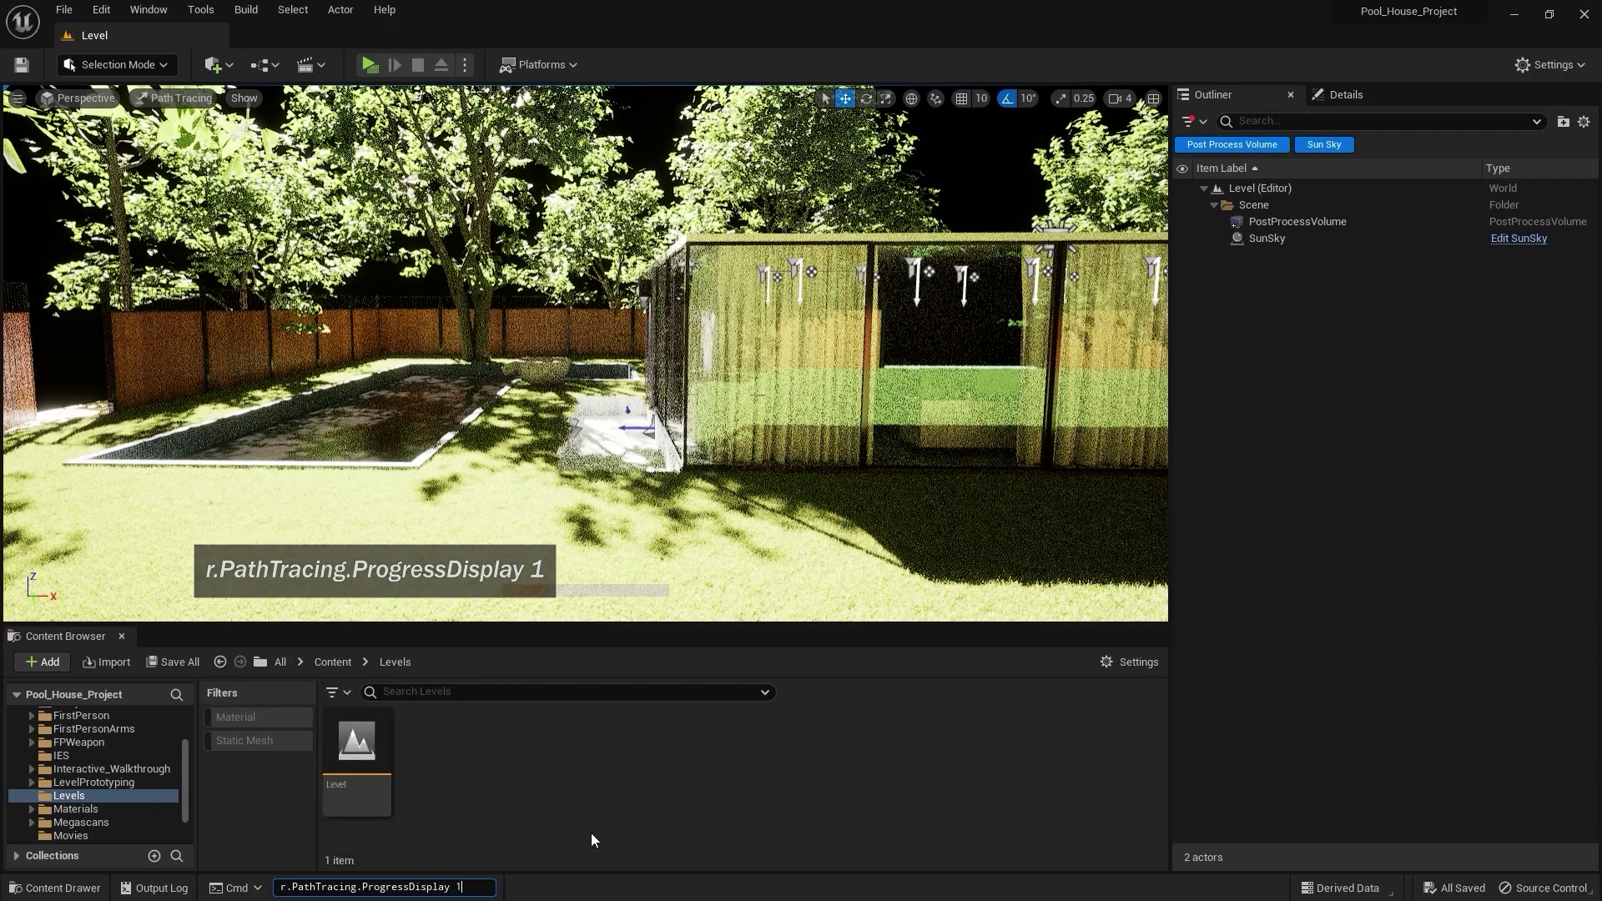
{"action": "key", "text": "Return"}
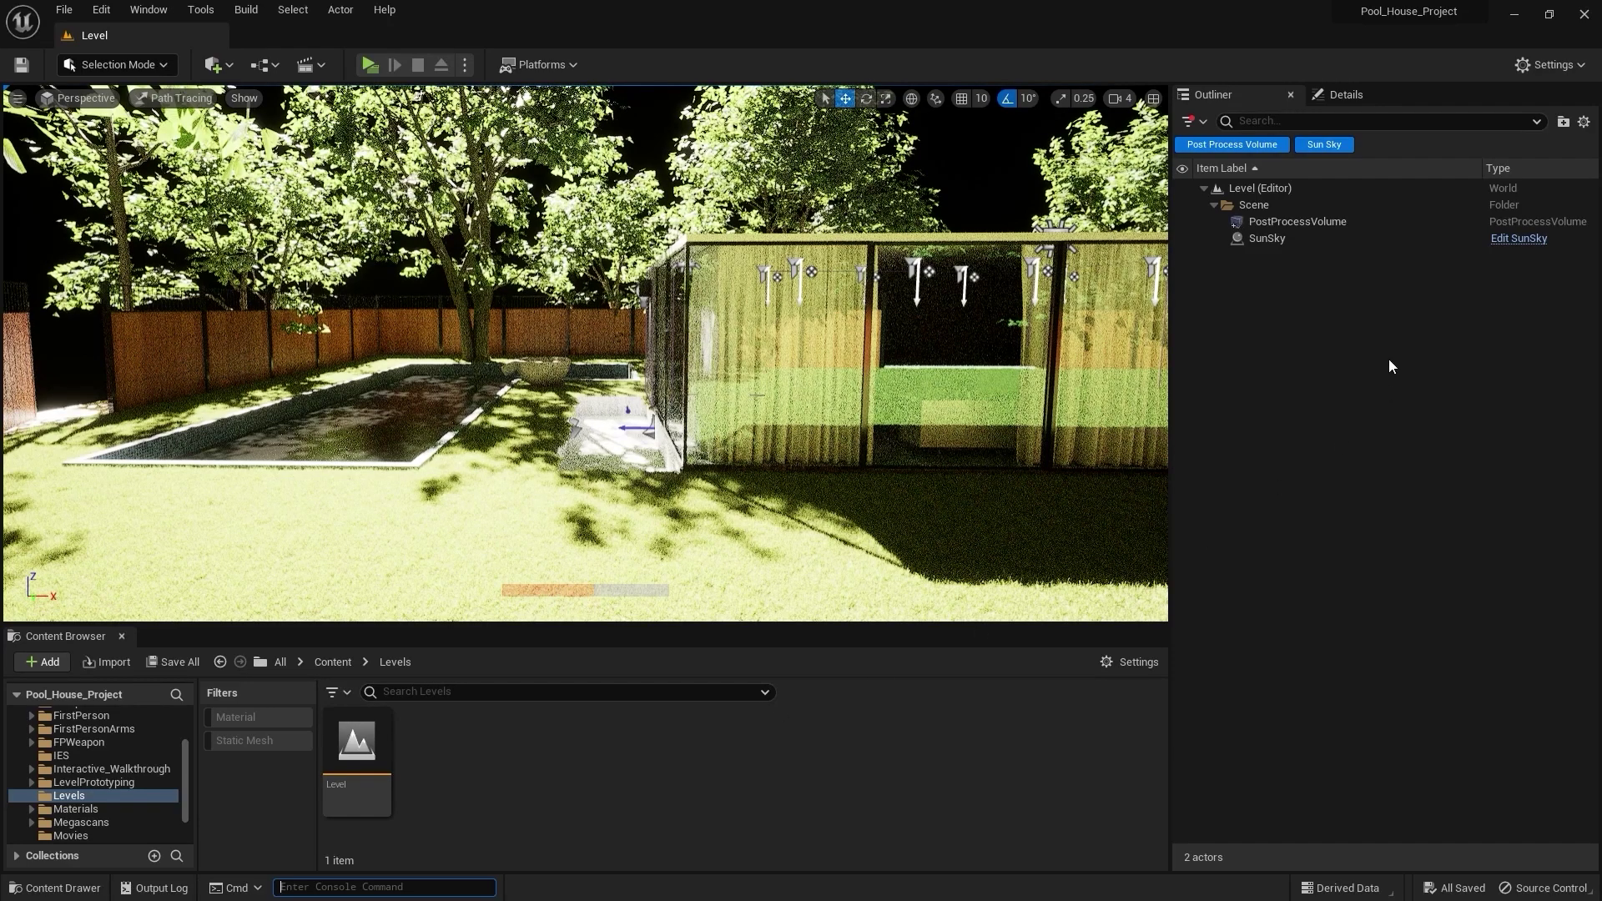
- Enable Affects World on the SkyLight component of the SunSky actor, and deselect the actor
{"action": "left_click", "coordinate": [1284, 240]}
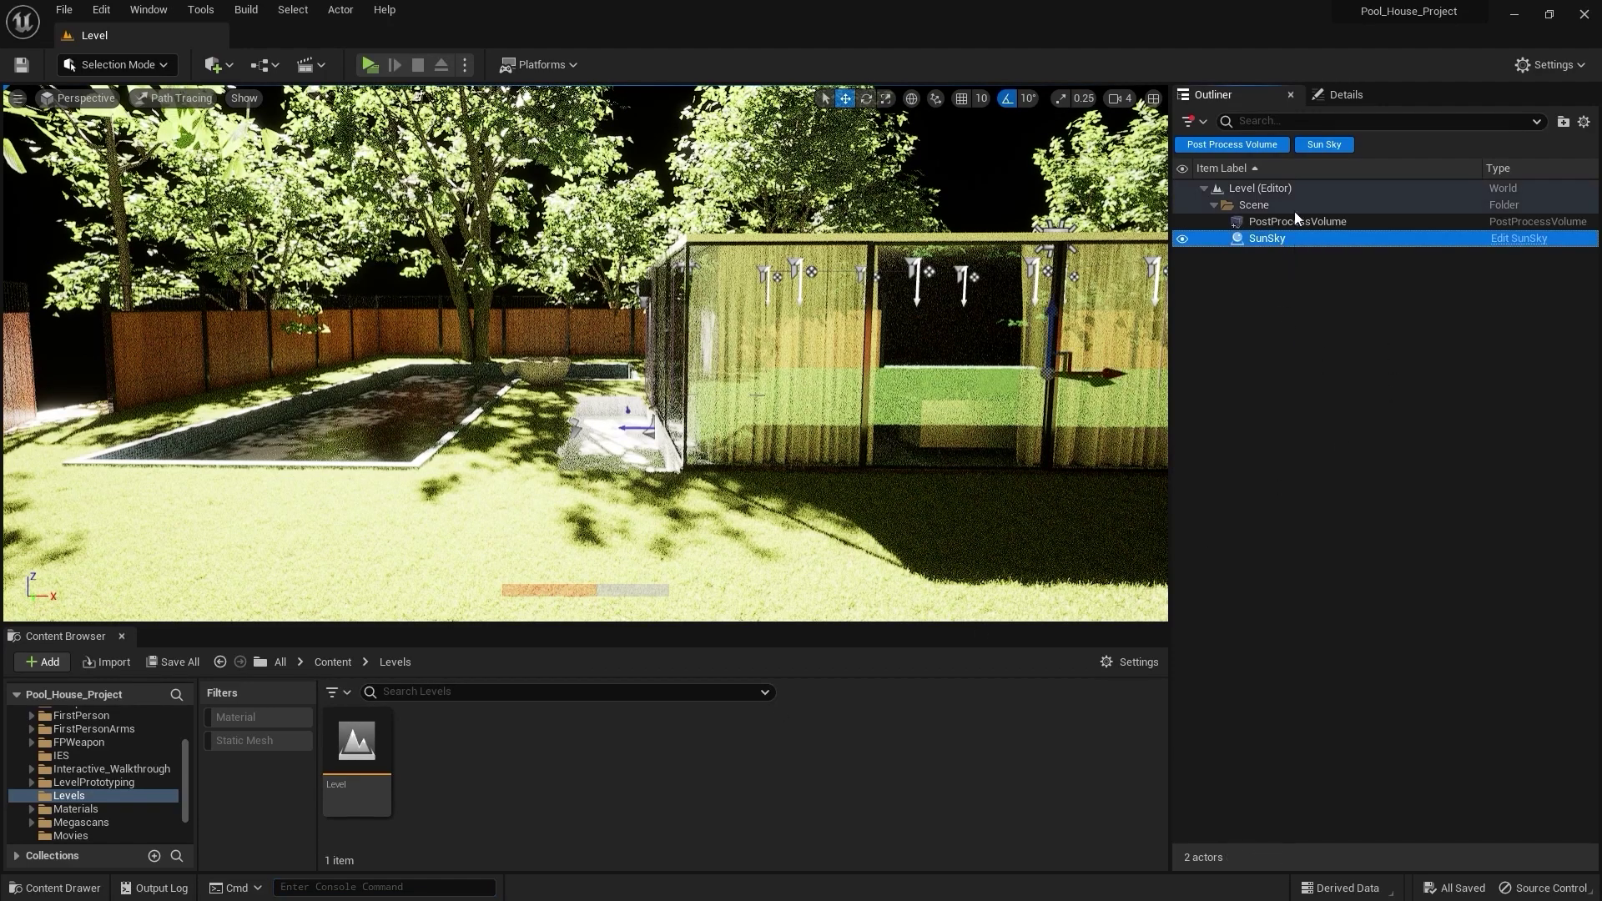
{"action": "left_click", "coordinate": [1343, 99]}
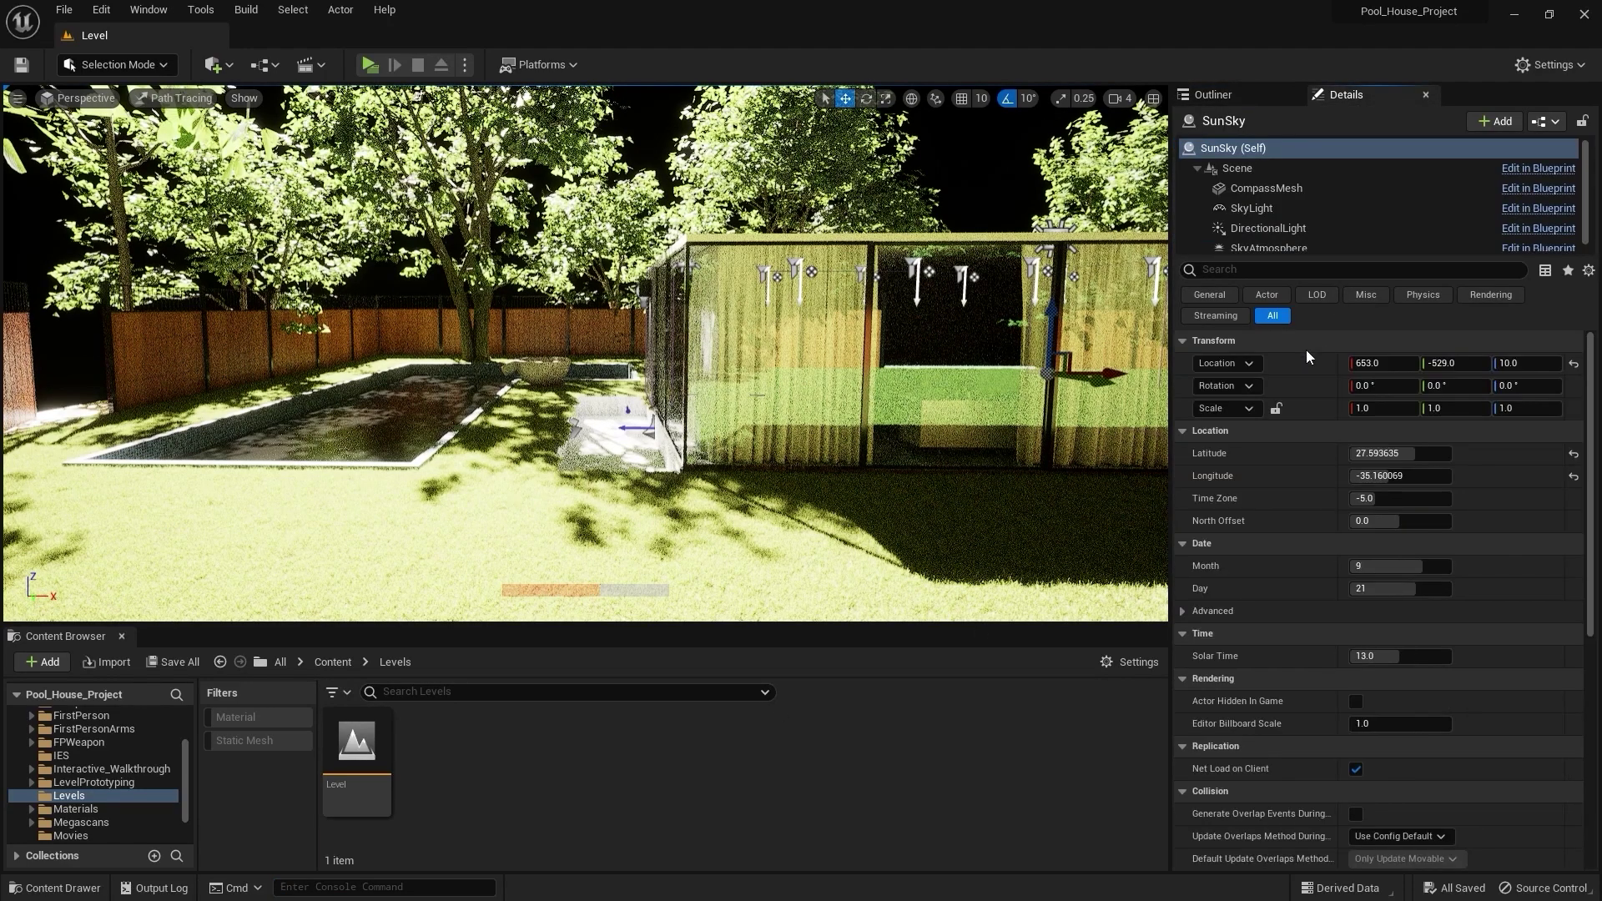
{"action": "left_click", "coordinate": [1259, 207]}
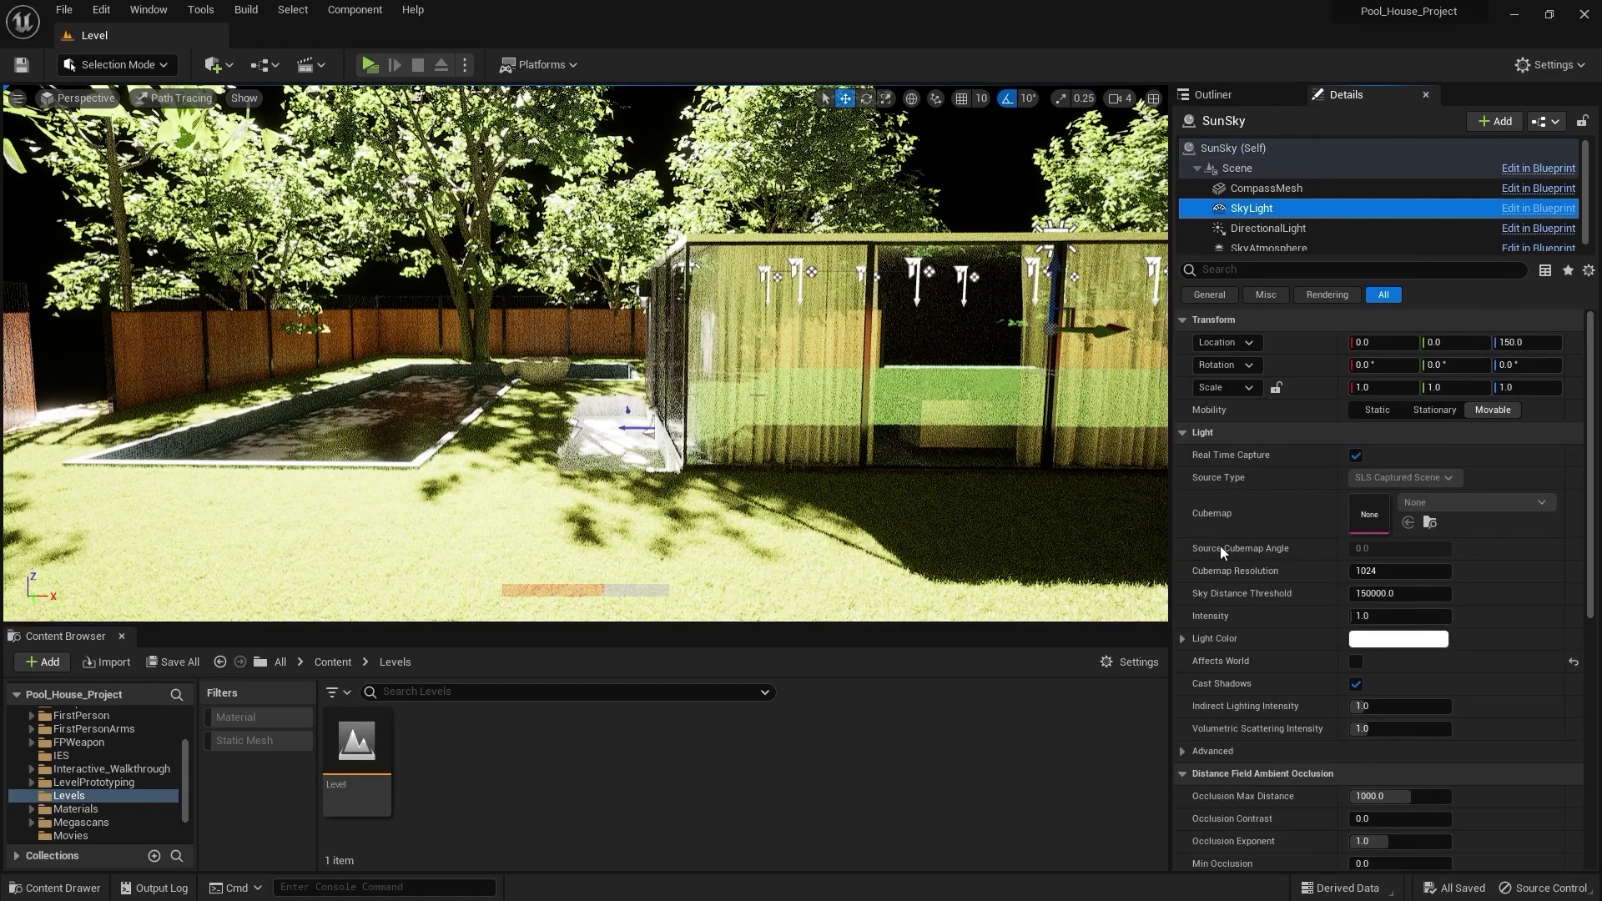
{"action": "left_click", "coordinate": [1356, 661]}
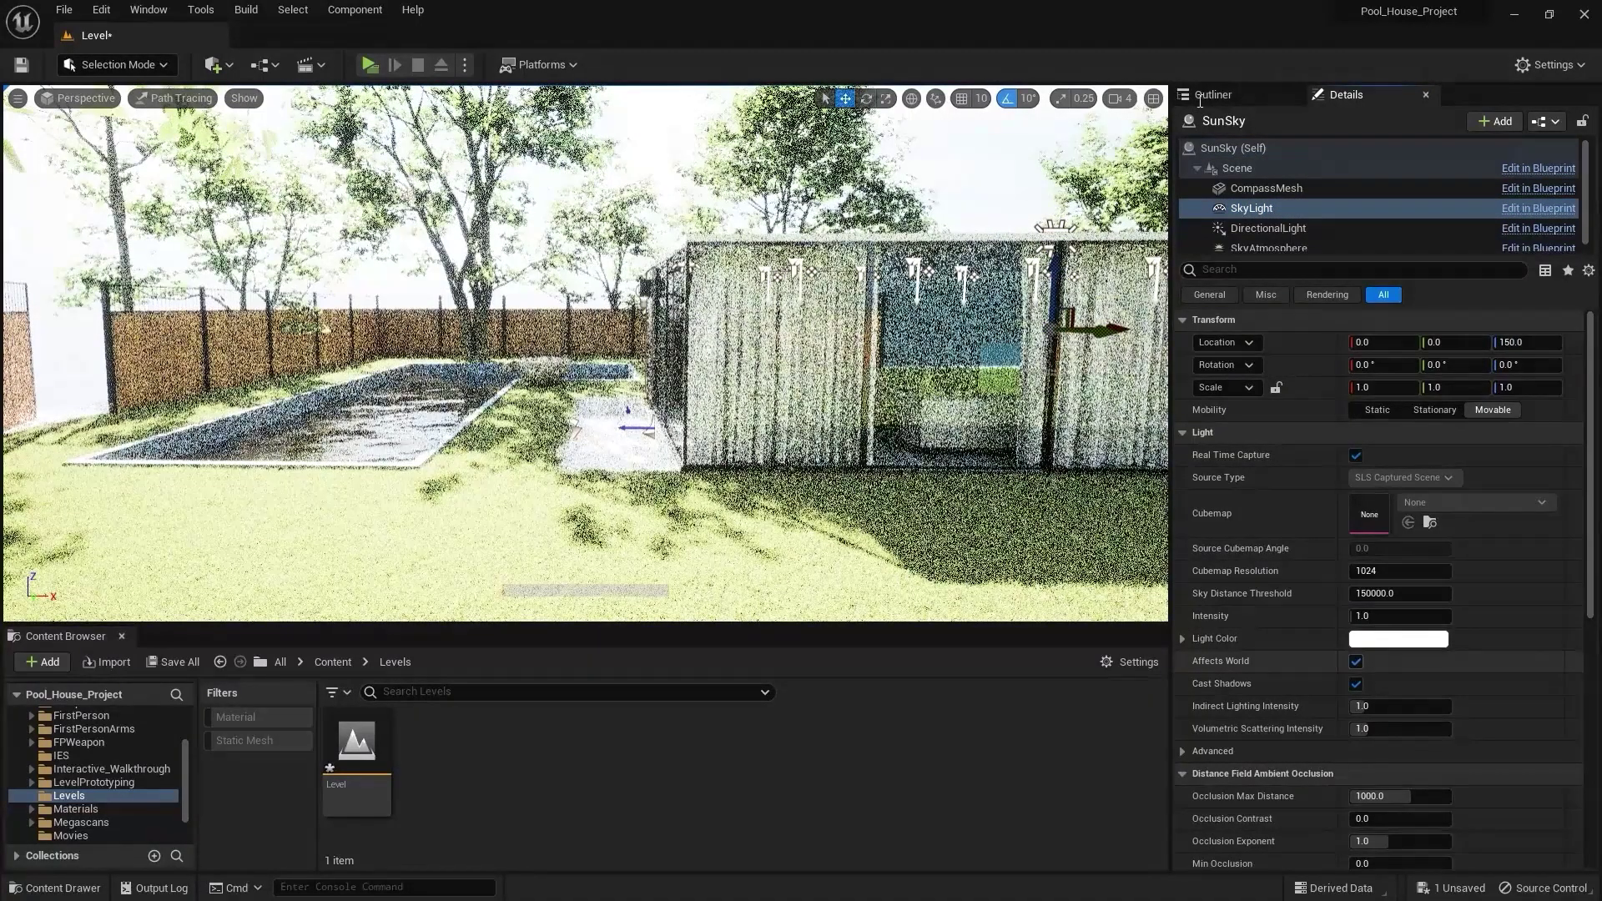
{"action": "left_click", "coordinate": [1202, 97]}
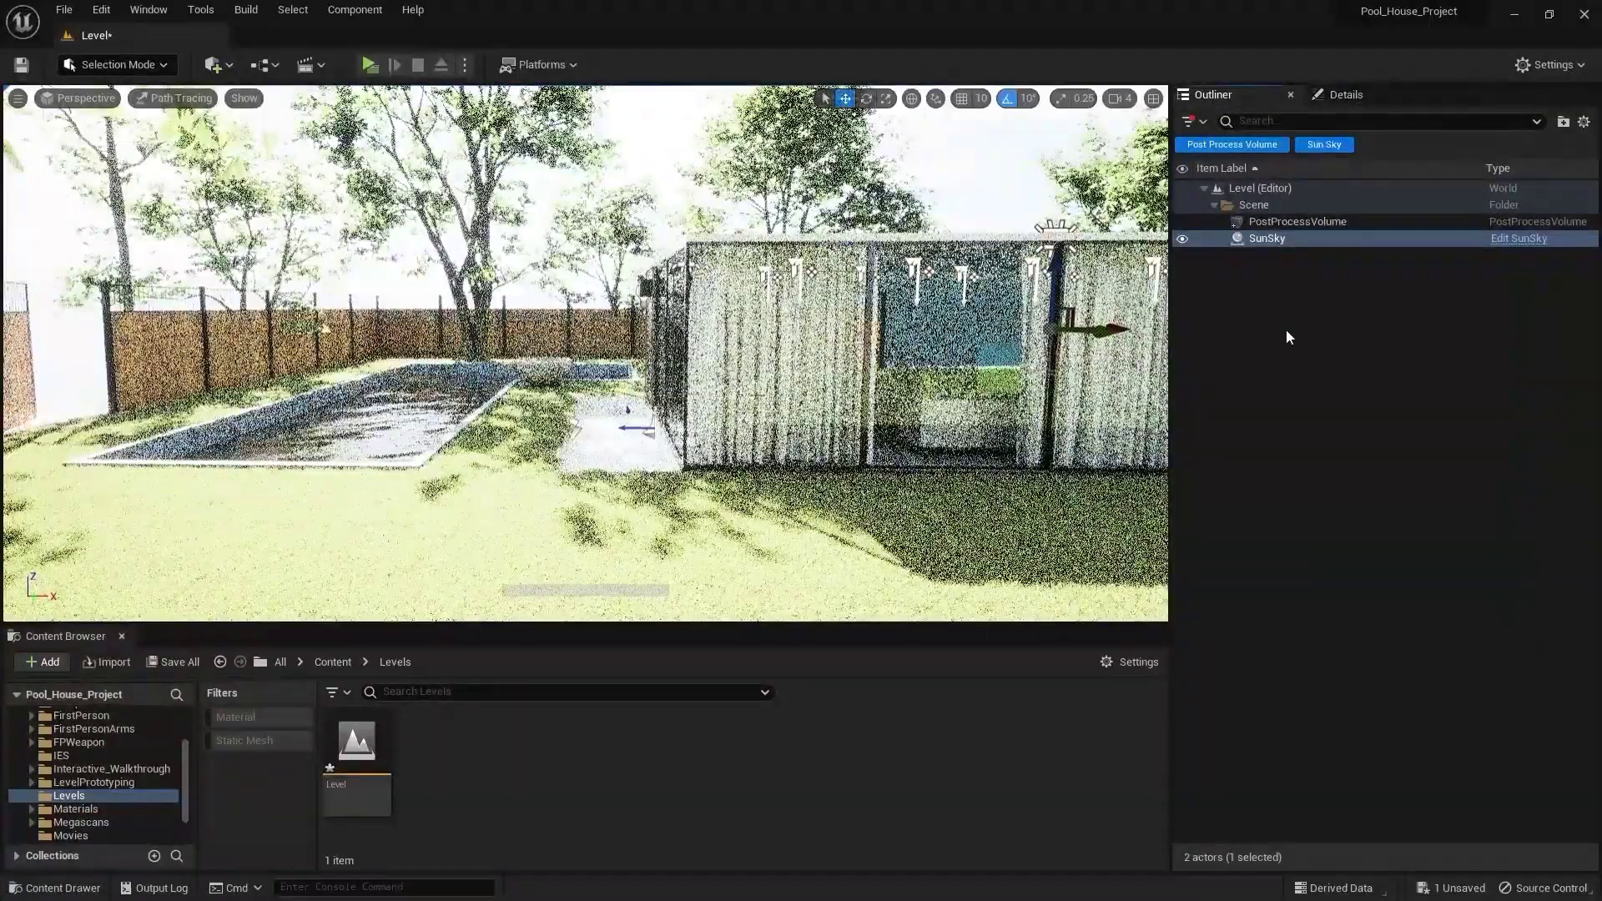
{"action": "left_click", "coordinate": [1286, 328]}
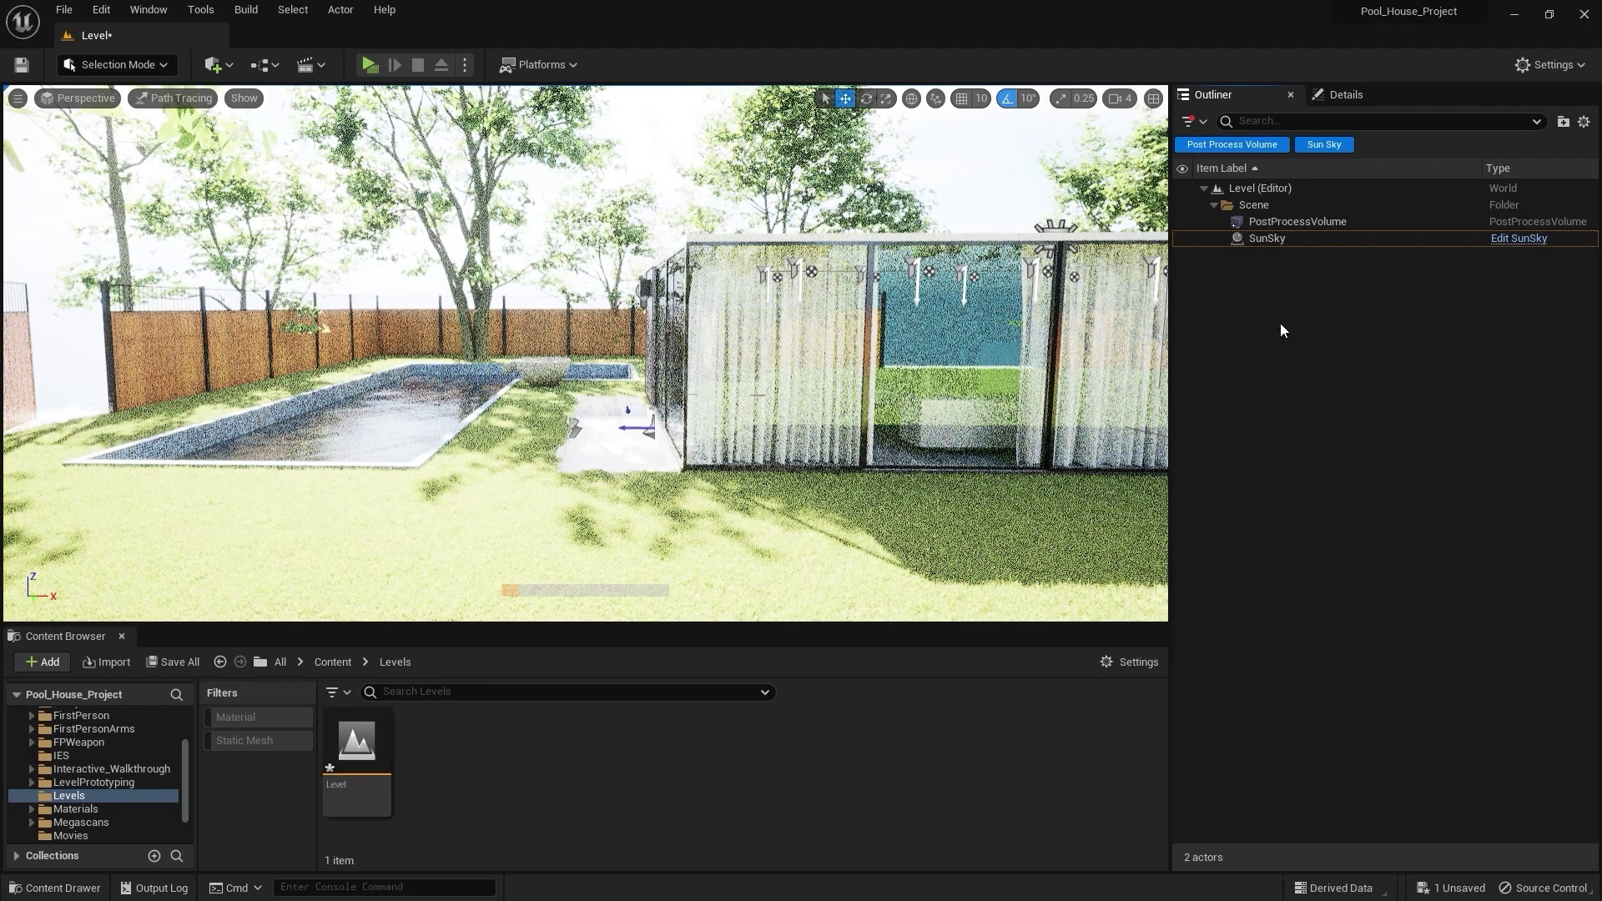
- Filter the PostProcessVolume's properties by "pathtracing" and set Samples Per Pixel to 20
{"action": "left_click", "coordinate": [1283, 221]}
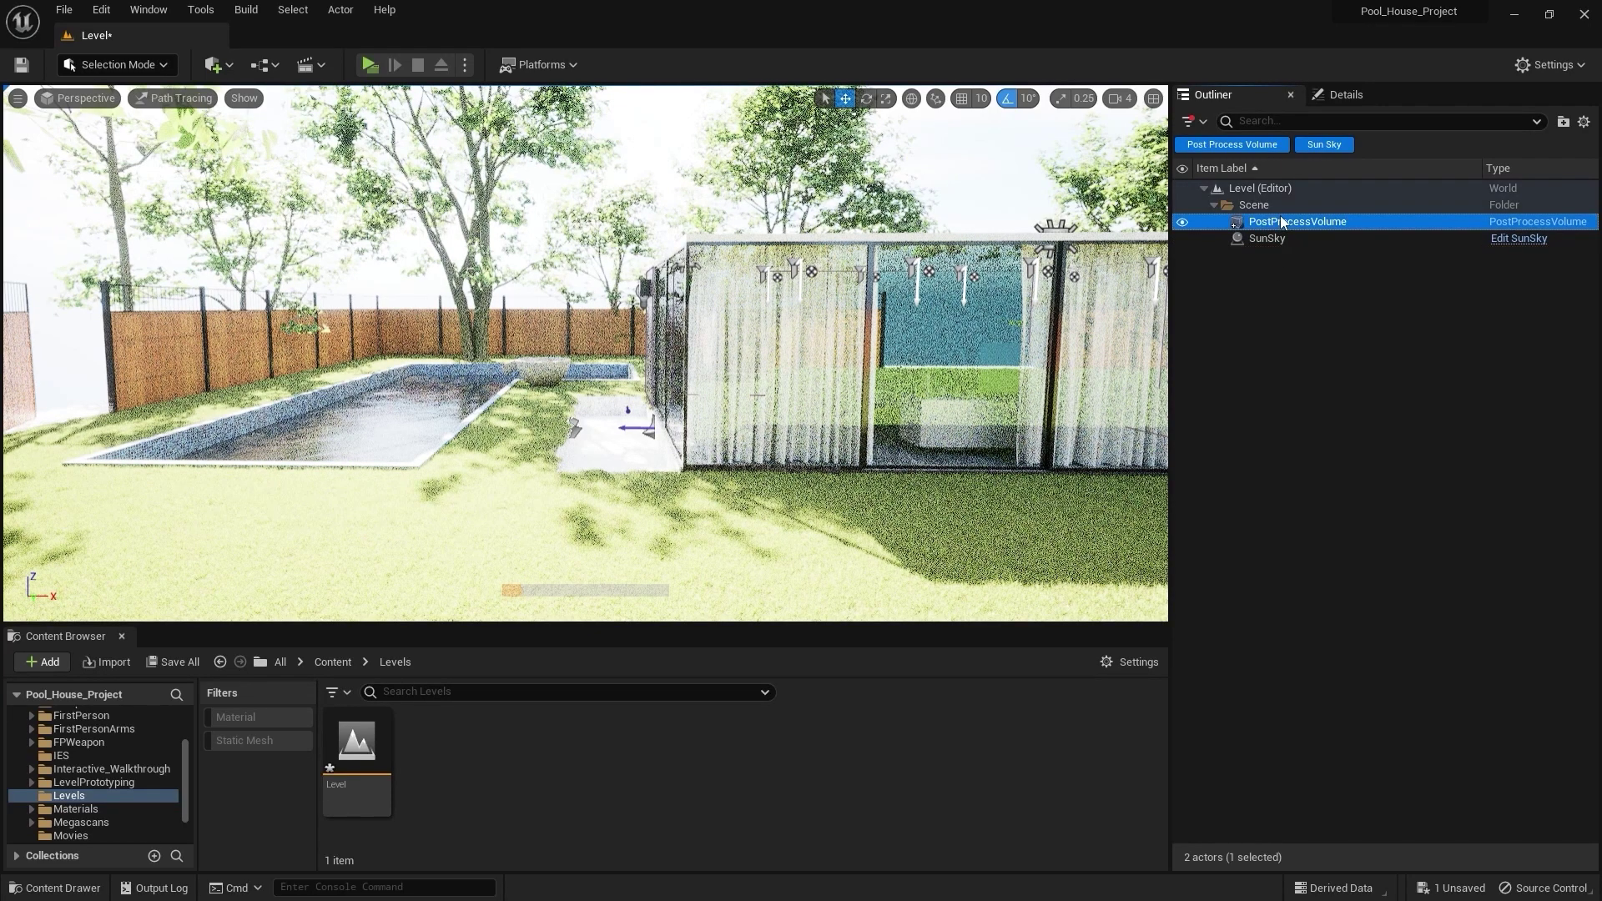
{"action": "left_click", "coordinate": [1346, 94]}
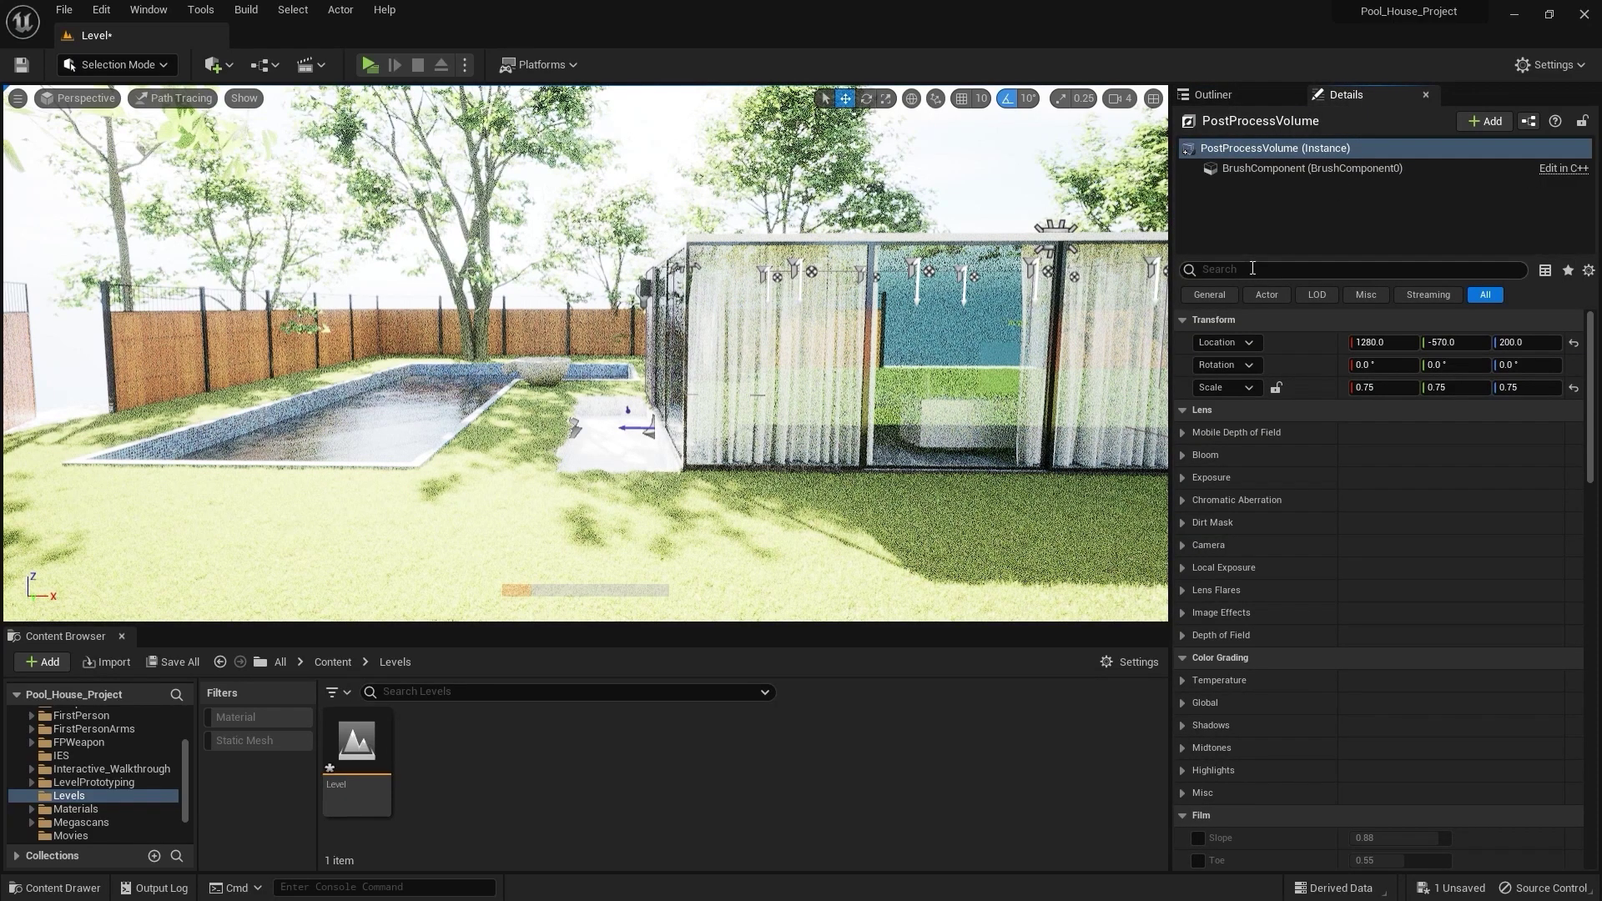
{"action": "type", "text": "pathtracing"}
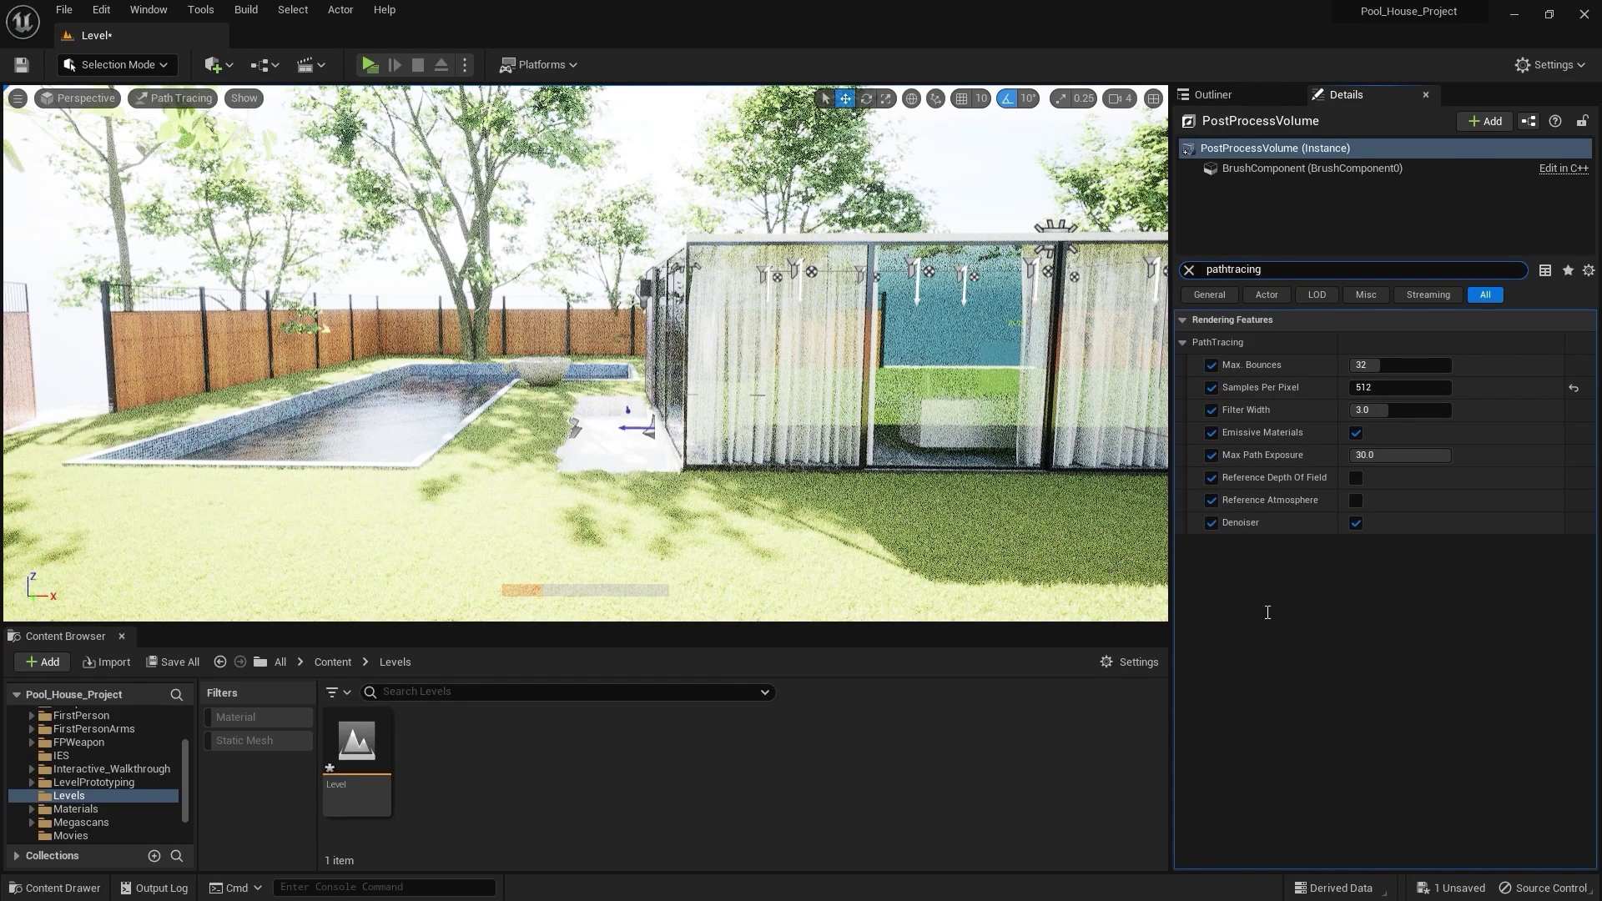
{"action": "key", "text": "grave"}
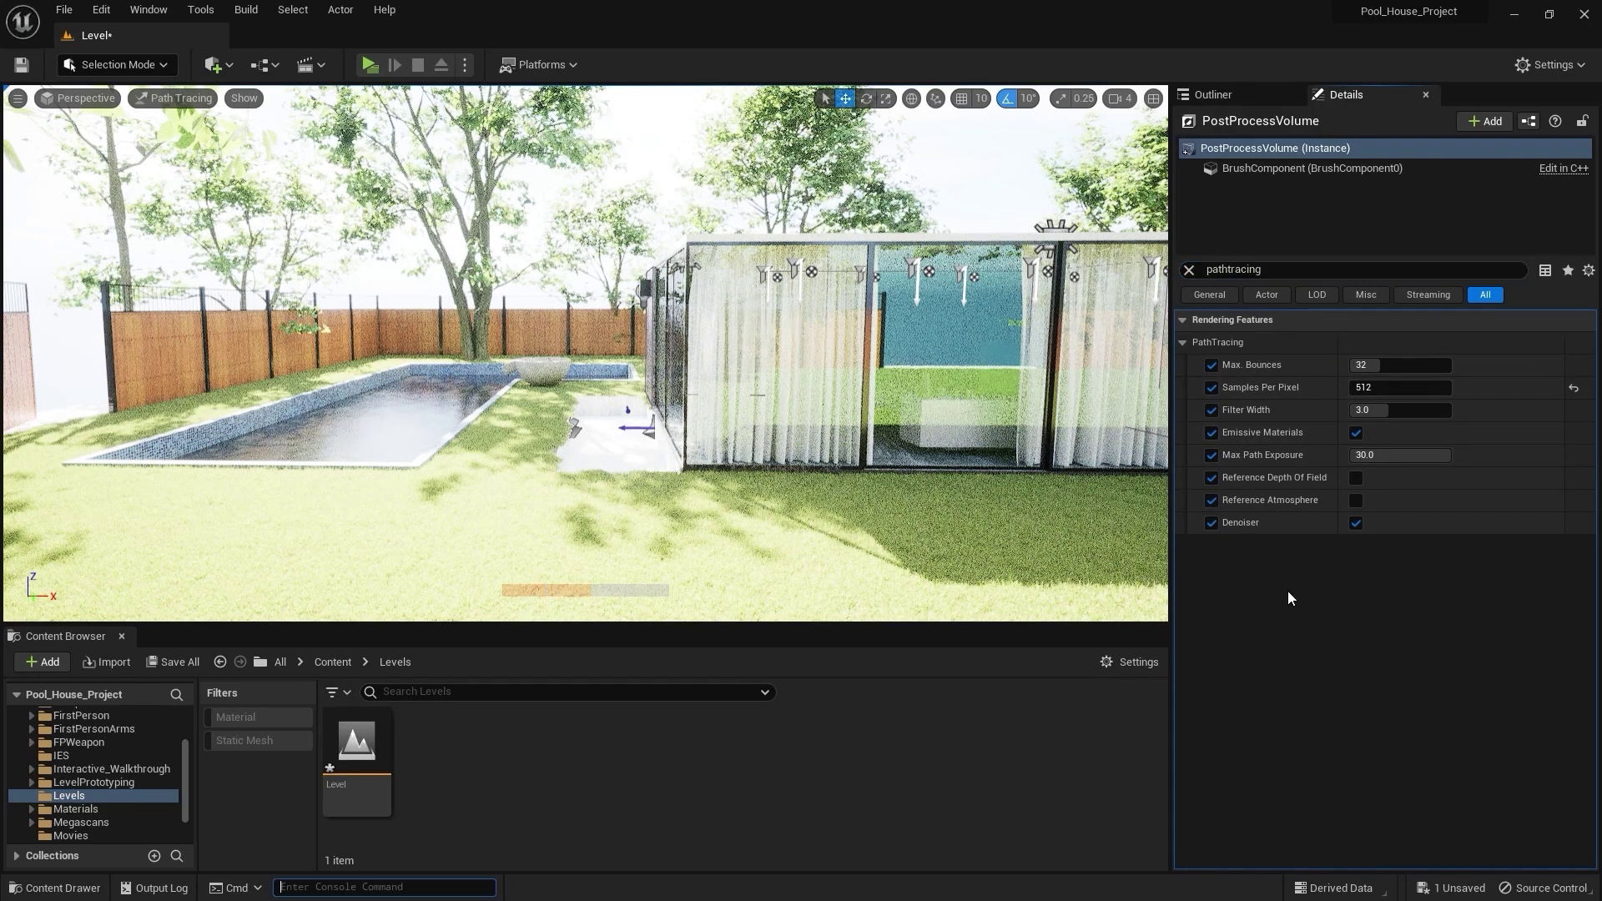
{"action": "left_click", "coordinate": [1387, 389]}
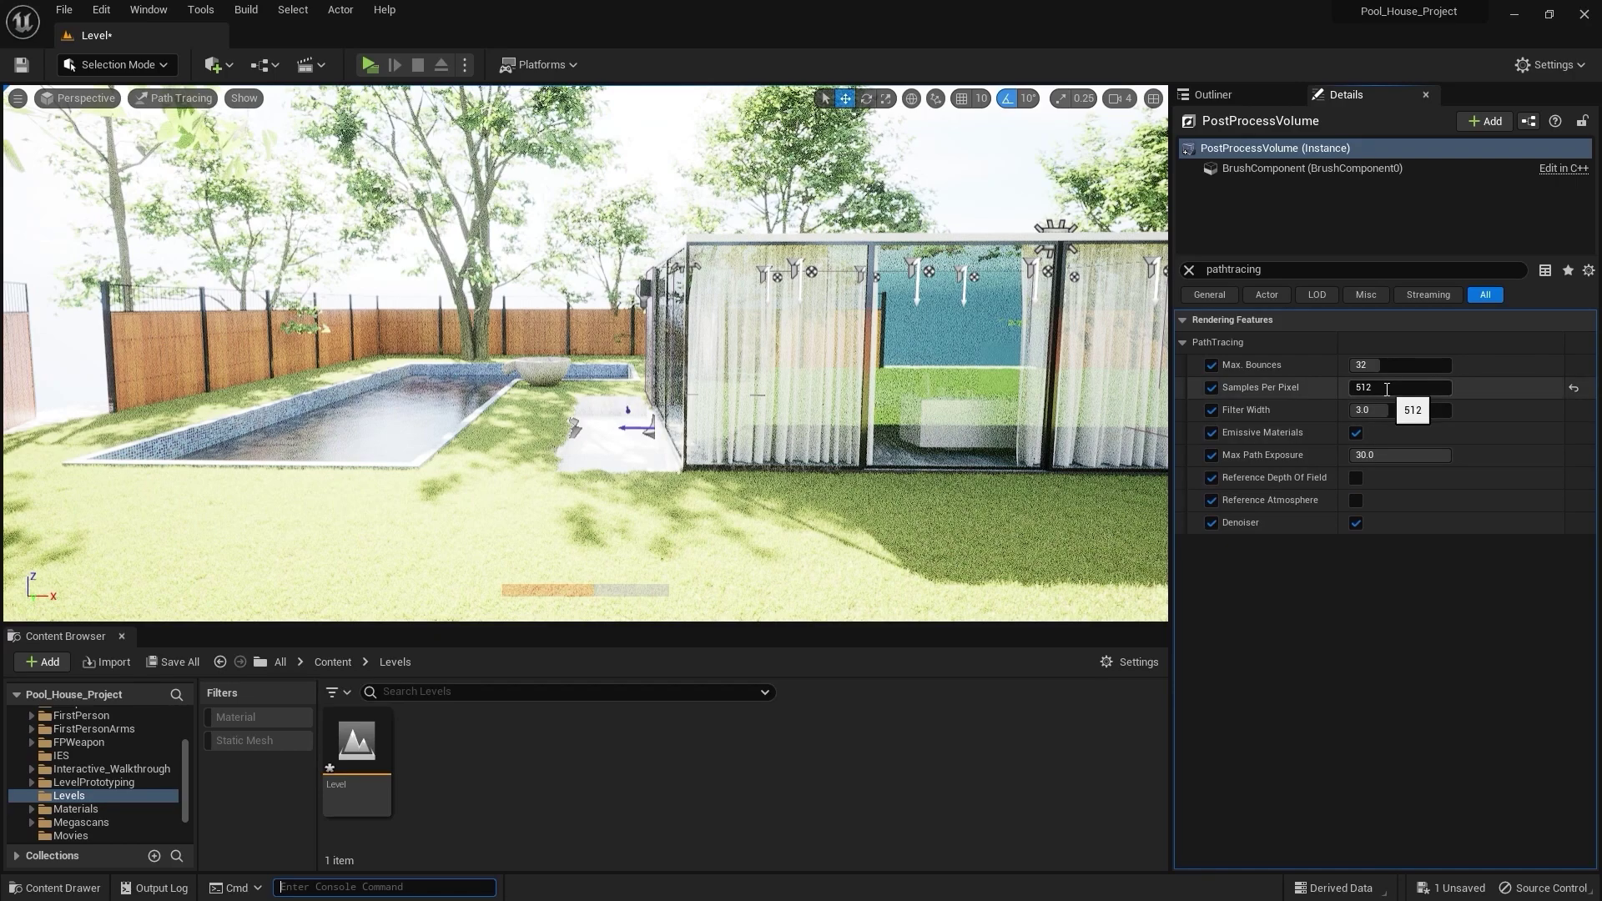
{"action": "type", "text": "20"}
{"action": "key", "text": "Return"}
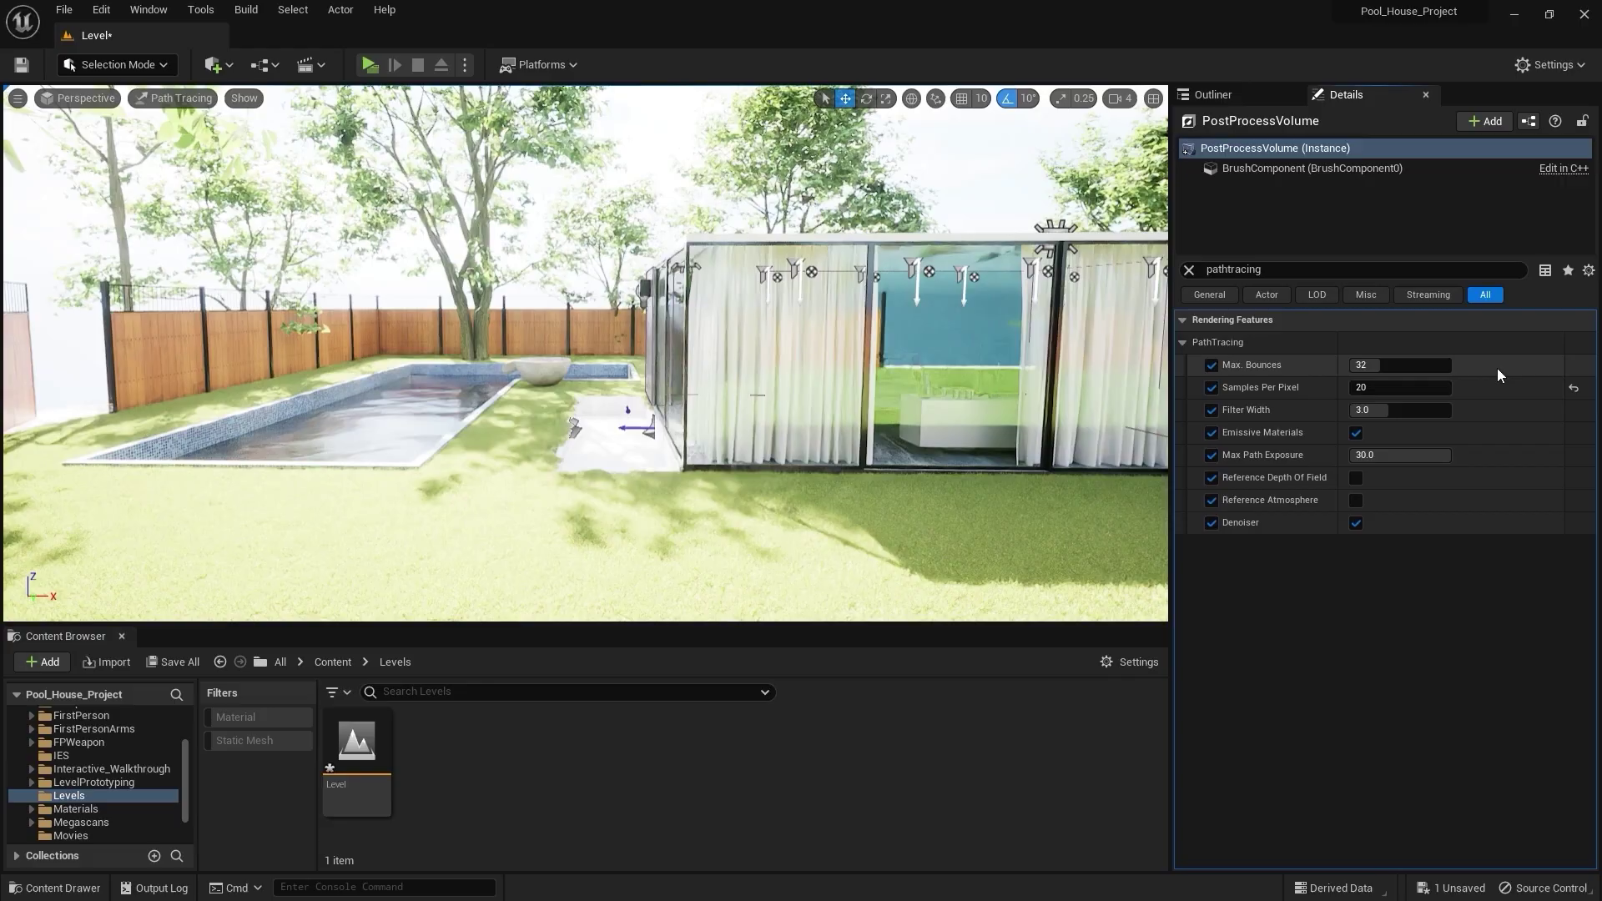
- Set the PostProcessVolume's path tracing Max. Bounces to 1 to test the lighting in the living room
{"action": "mouse_move", "coordinate": [738, 358]}
{"action": "right_mouse_down"}
{"action": "mouse_move", "coordinate": [960, 359]}
{"action": "mouse_move", "coordinate": [567, 338]}
{"action": "mouse_move", "coordinate": [668, 426]}
{"action": "mouse_move", "coordinate": [727, 409]}
{"action": "mouse_move", "coordinate": [743, 383]}
{"action": "mouse_move", "coordinate": [742, 359]}
{"action": "mouse_move", "coordinate": [684, 426]}
{"action": "mouse_move", "coordinate": [743, 368]}
{"action": "mouse_move", "coordinate": [680, 342]}
{"action": "right_mouse_up"}
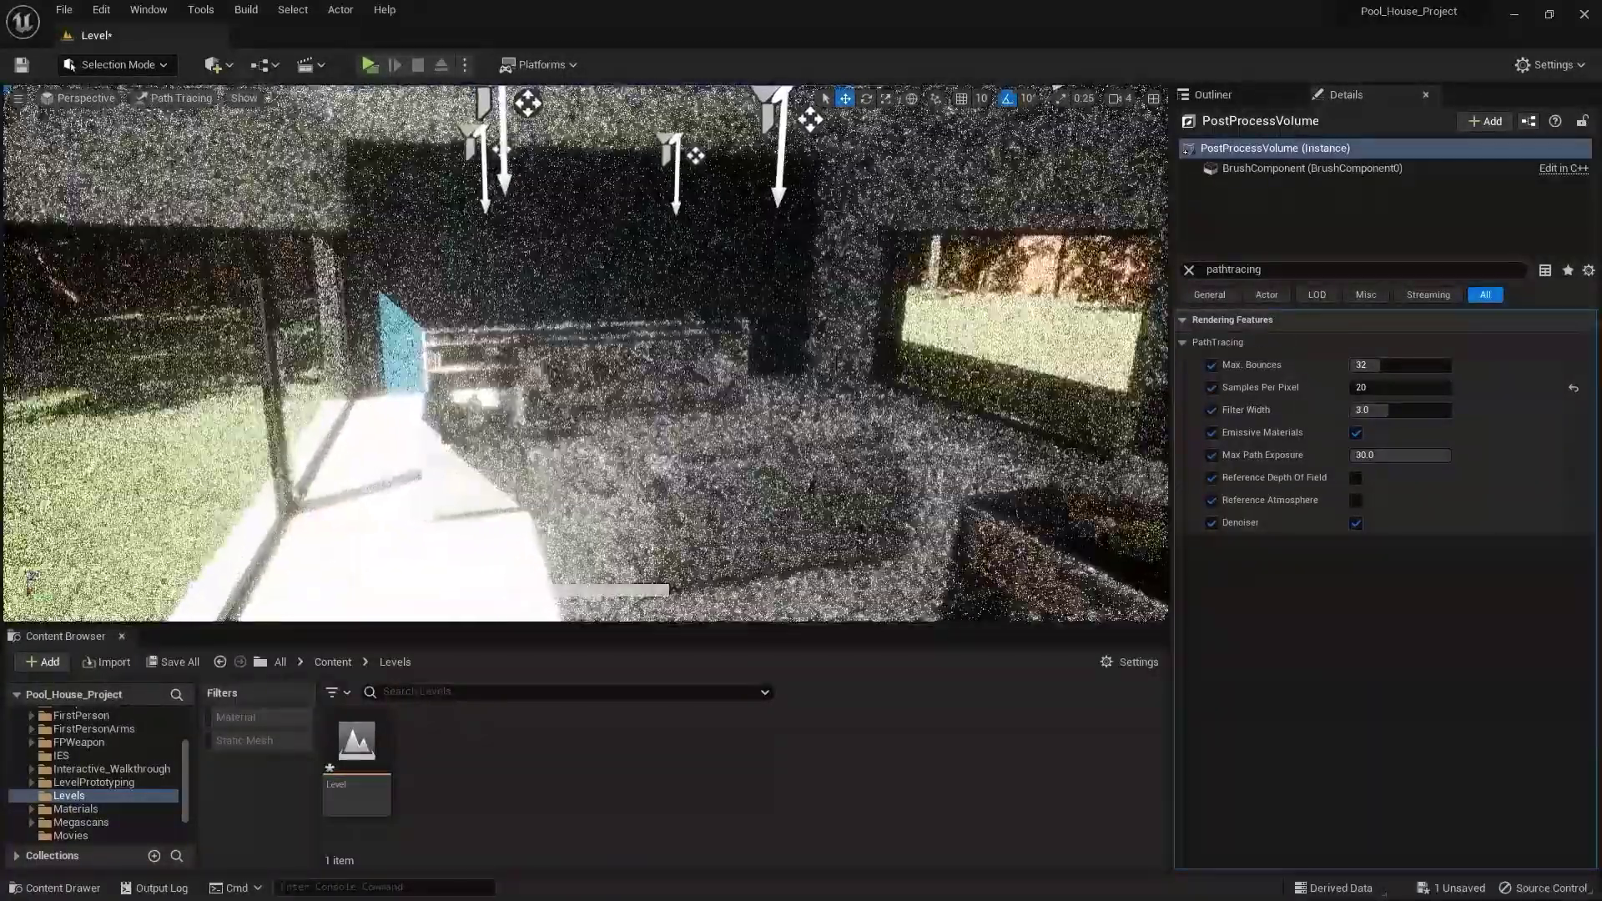
{"action": "left_click", "coordinate": [1416, 365]}
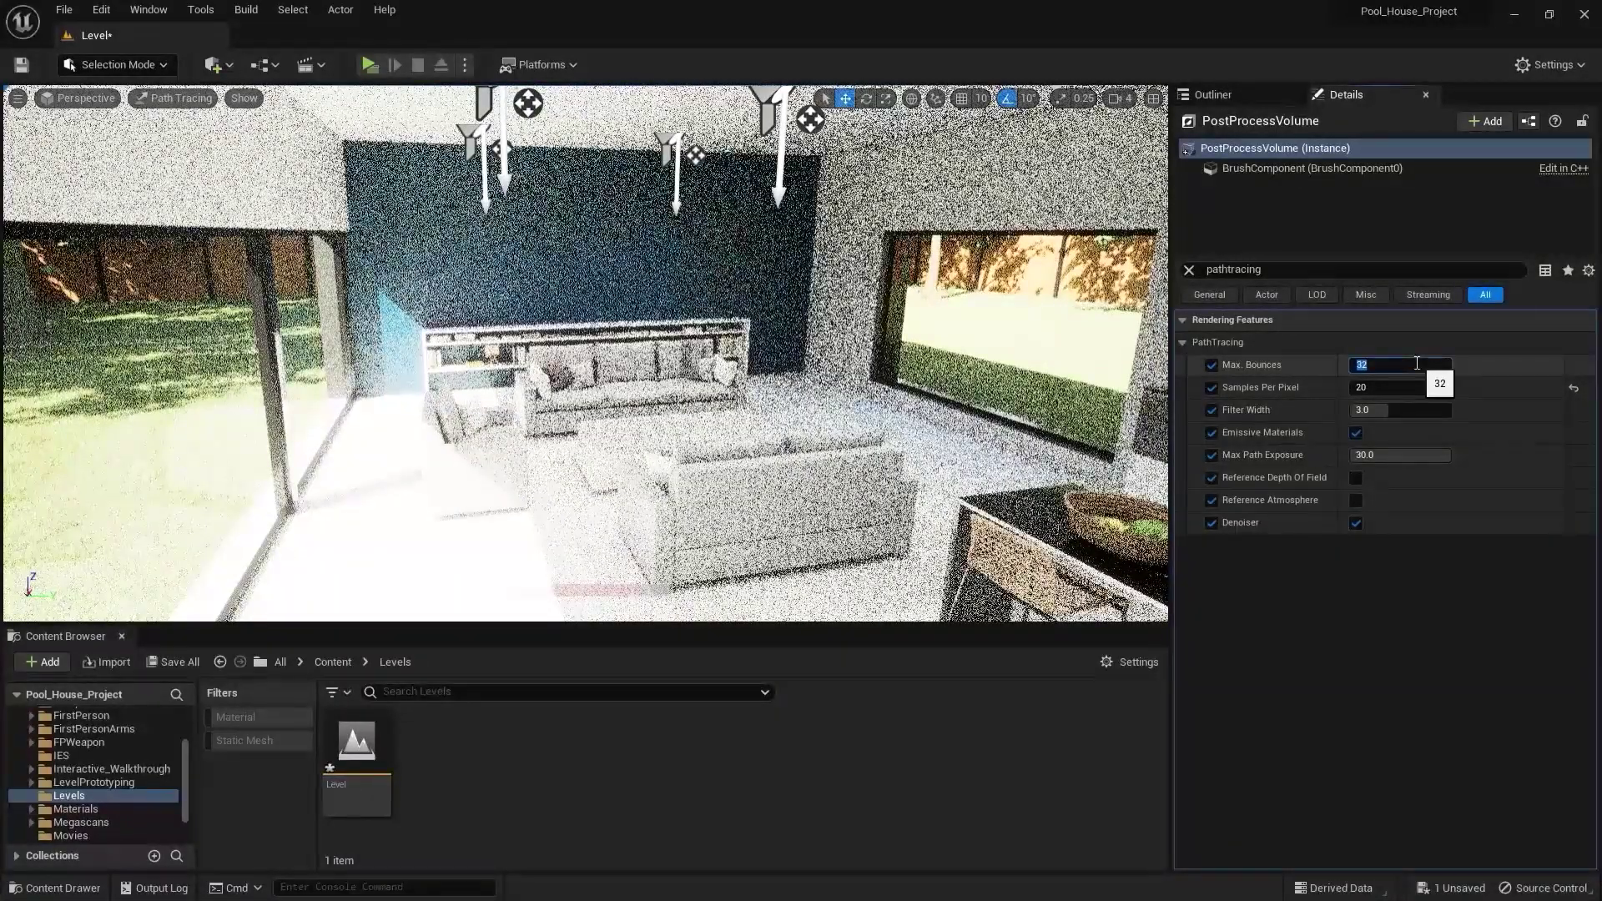
{"action": "type", "text": "1"}
{"action": "key", "text": "Return"}
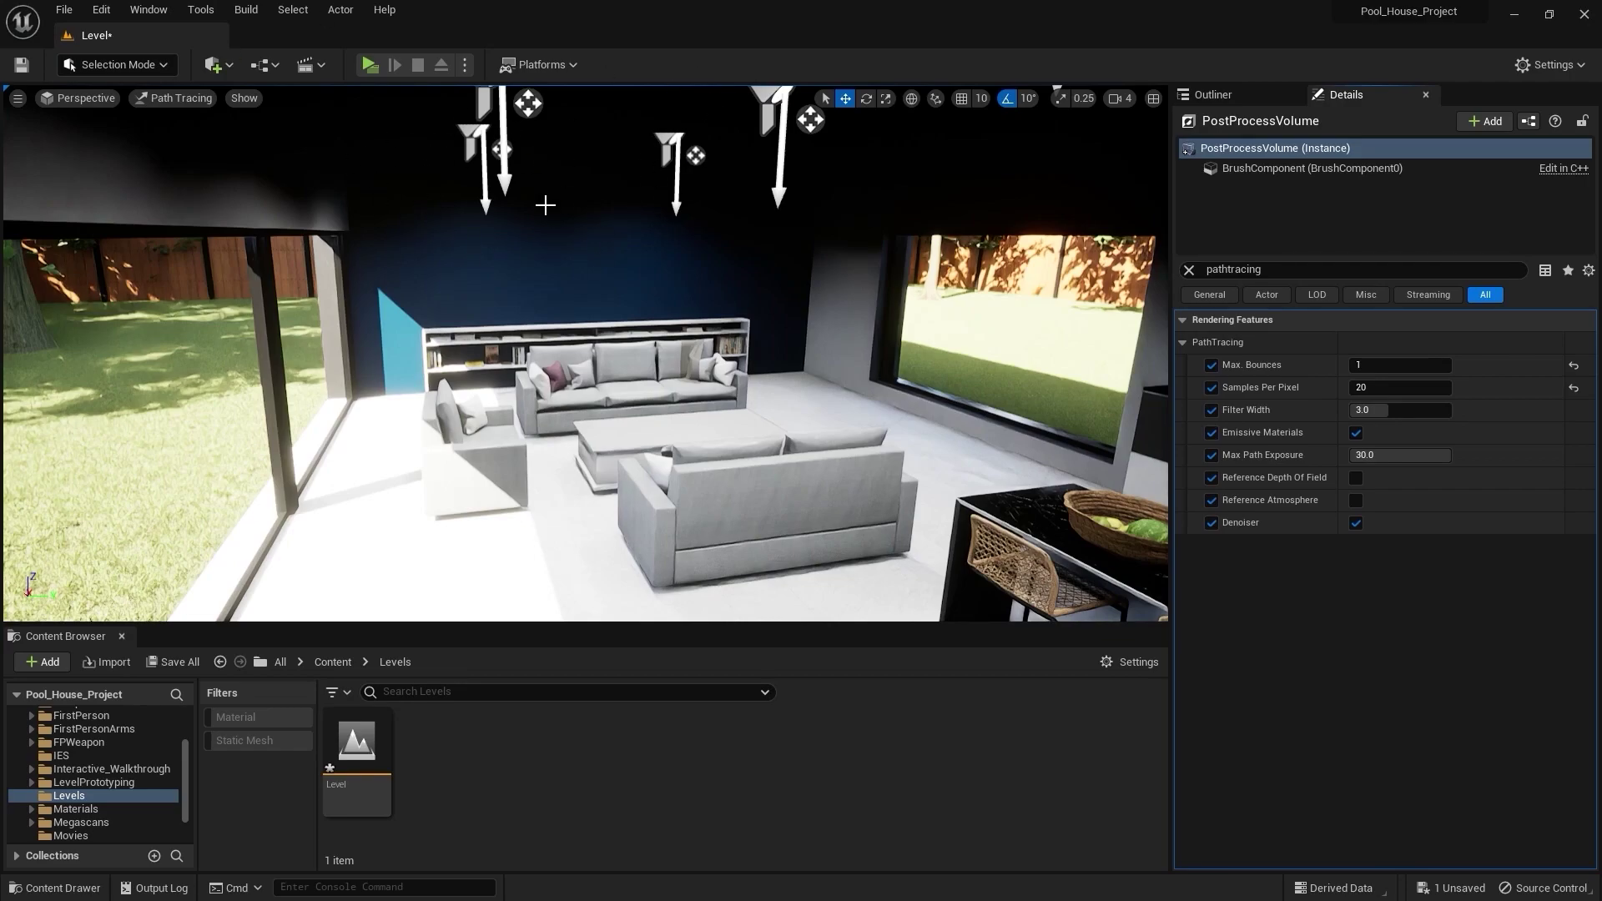
- Set Max. Bounces to 2 to compare the indirect lighting on the living room's walls and ceiling
{"action": "left_click", "coordinate": [1398, 365]}
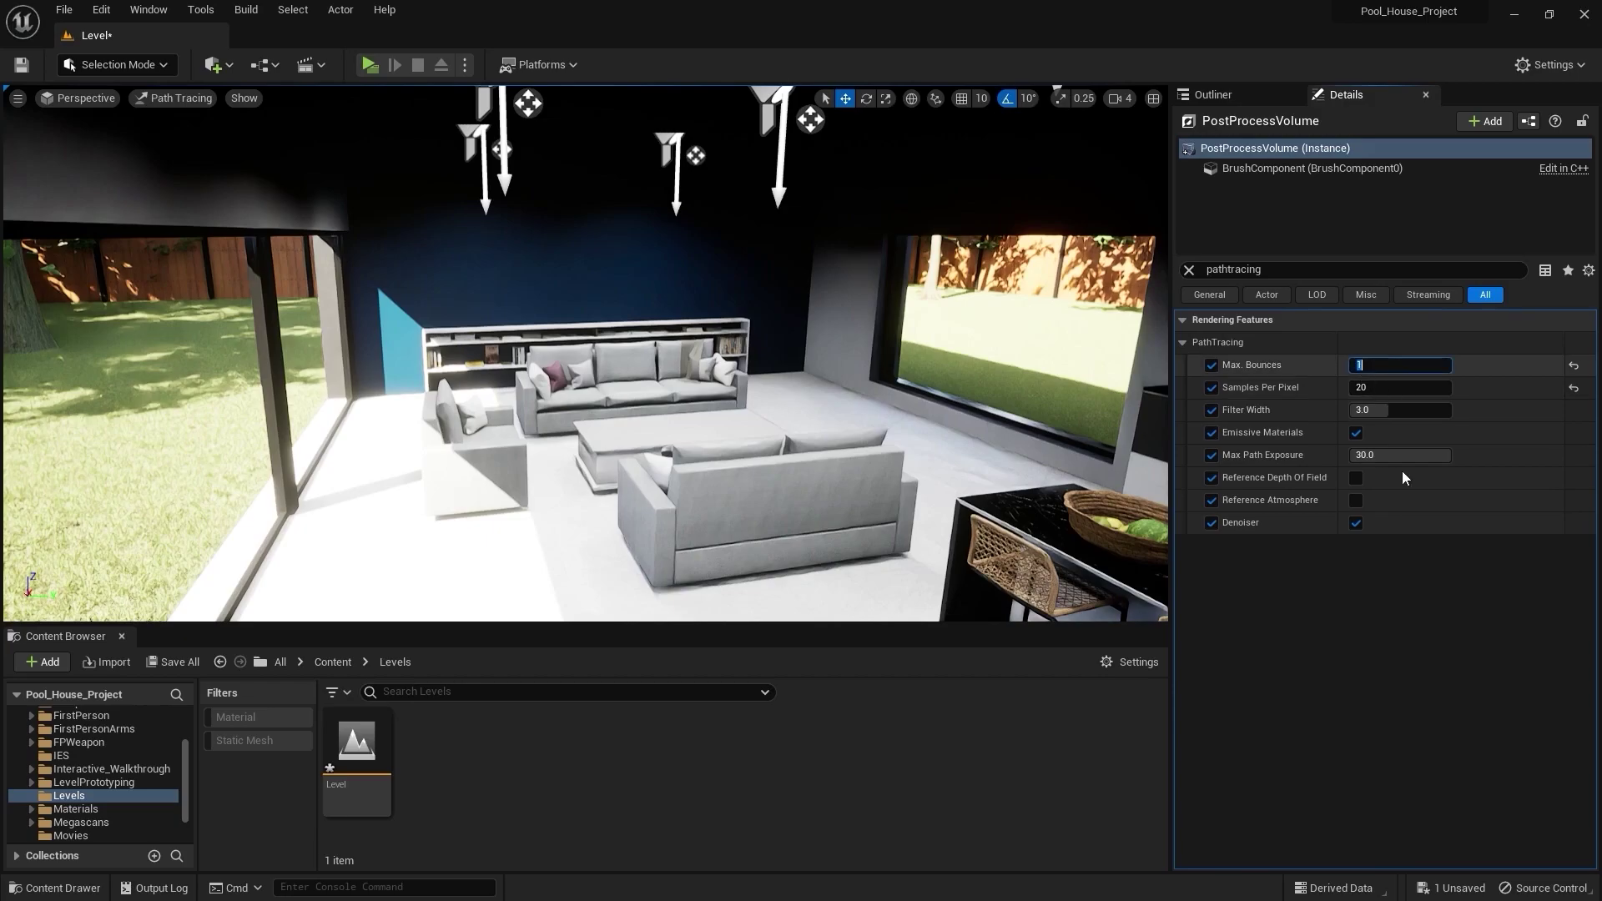
{"action": "type", "text": "2"}
{"action": "key", "text": "Return"}
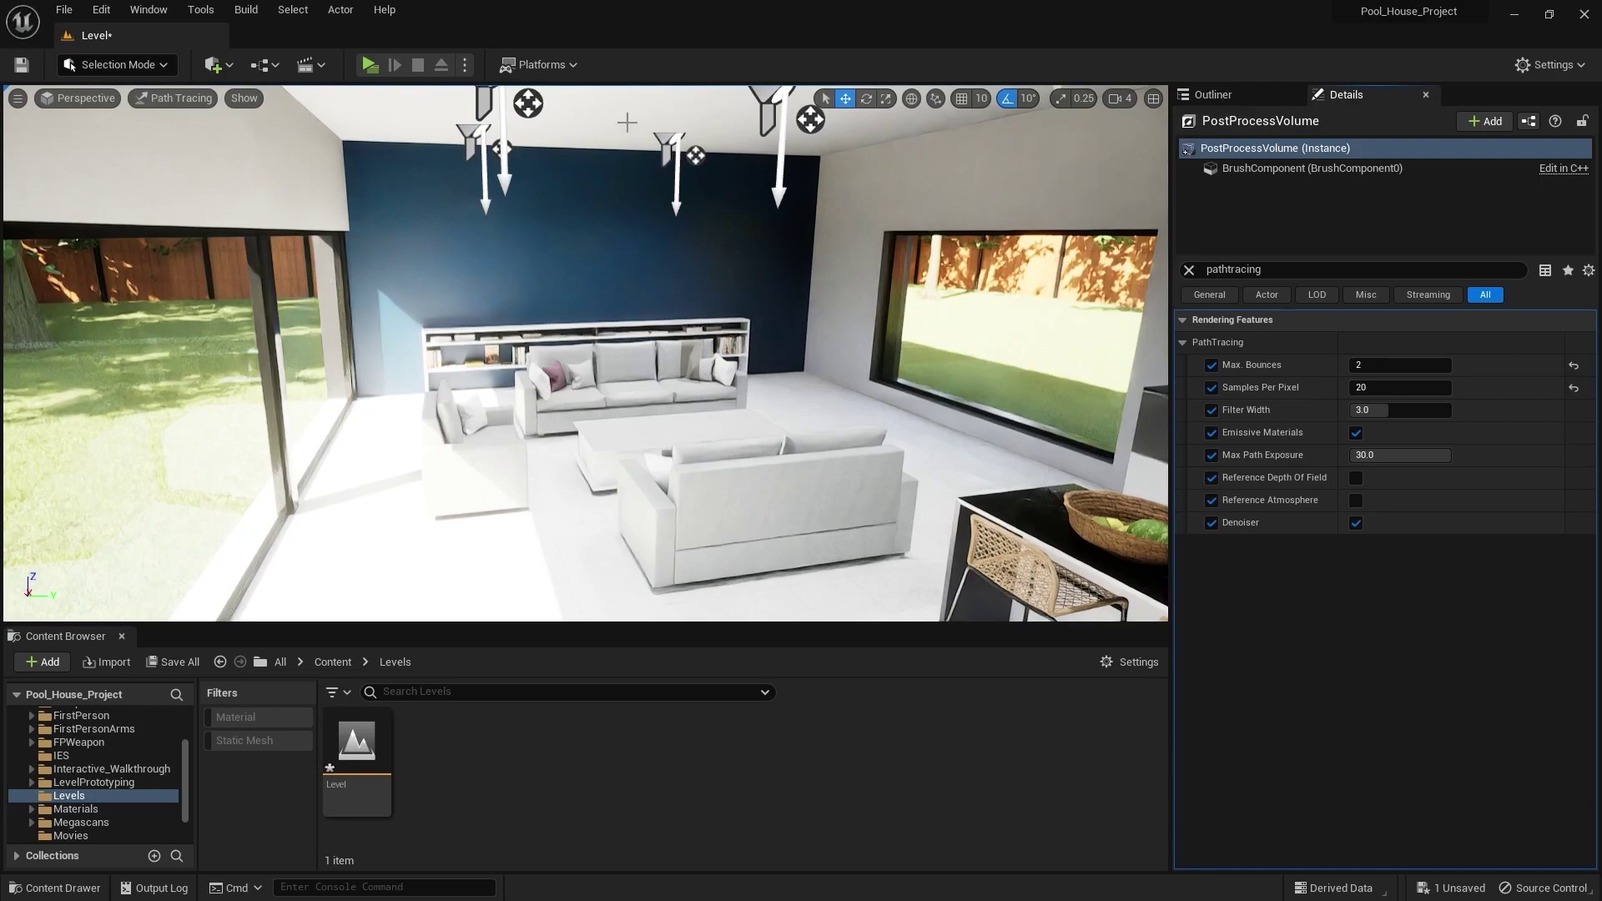
- Set the PostProcessVolume's path tracing Max. Bounces to 8
{"action": "left_click", "coordinate": [1402, 365]}
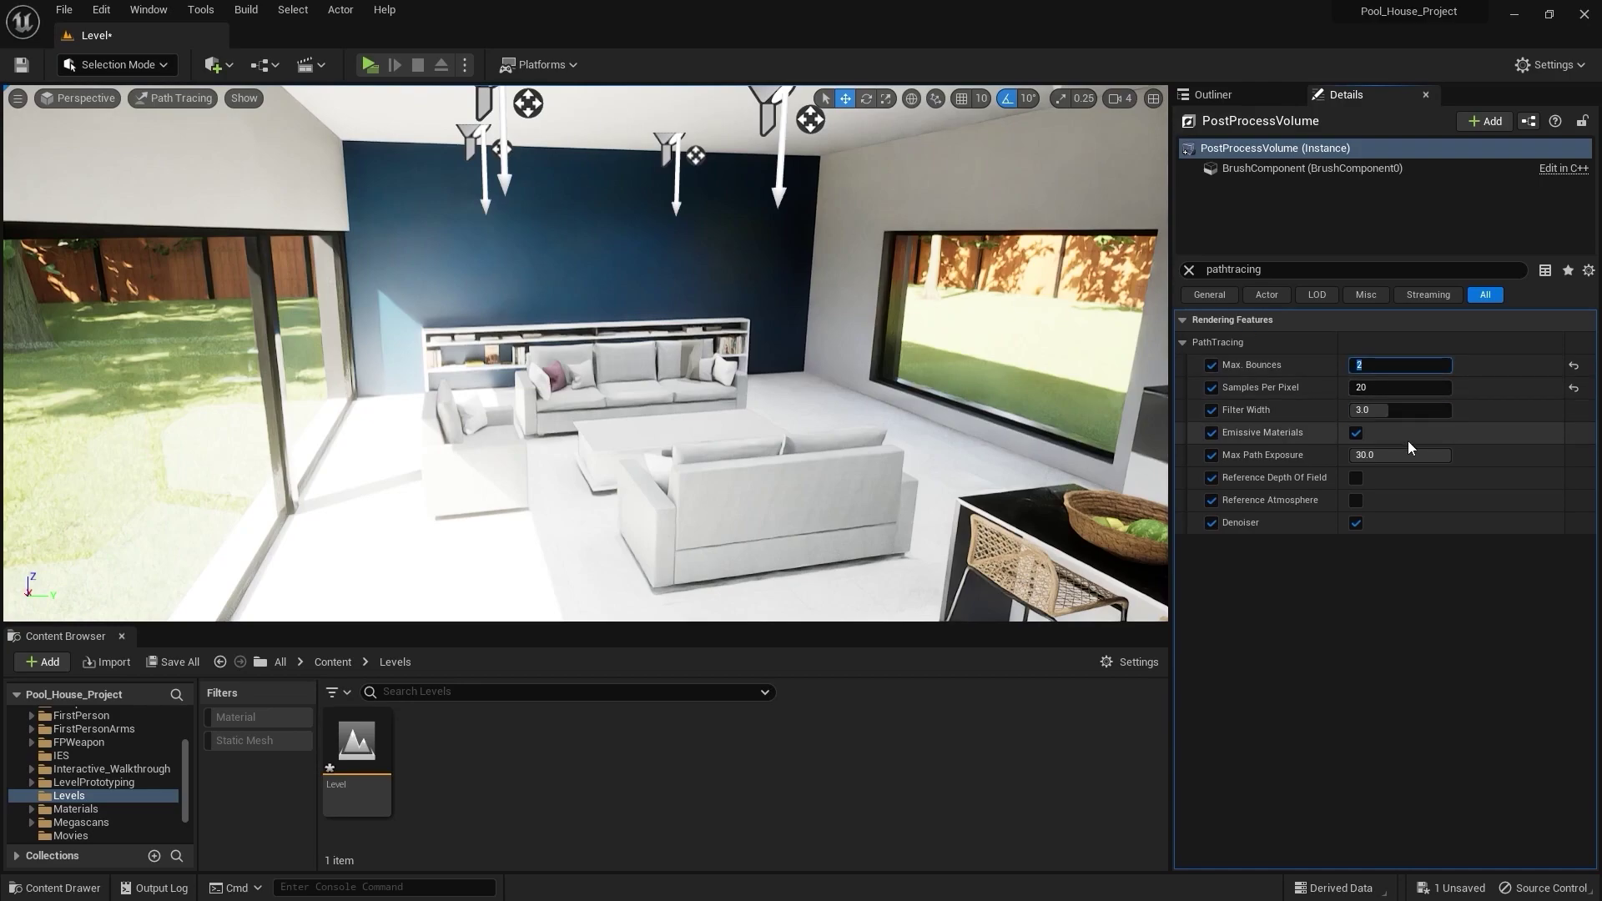
{"action": "type", "text": "8"}
{"action": "key", "text": "Return"}
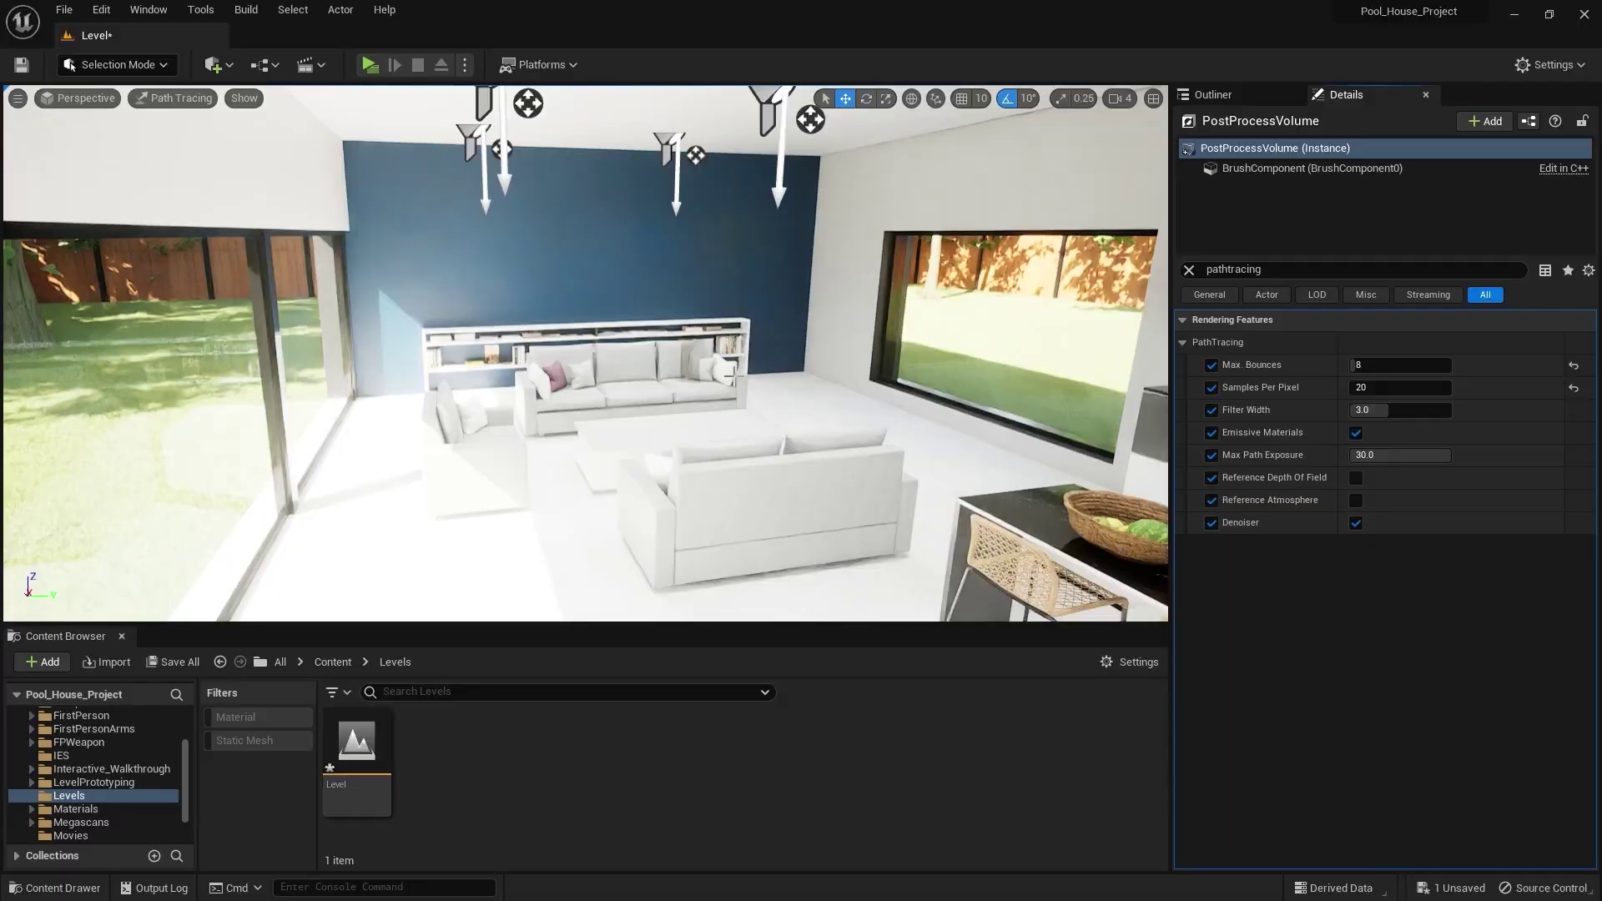
- Set the PostProcessVolume's Samples Per Pixel to 2 and then to 30 to compare the denoised render of the bookshelf close-up
{"action": "left_click_drag", "start_coordinate": [725, 367], "coordinate": [747, 309]}
{"action": "mouse_move", "coordinate": [747, 309]}
{"action": "right_mouse_down"}
{"action": "mouse_move", "coordinate": [776, 334]}
{"action": "mouse_move", "coordinate": [751, 368]}
{"action": "mouse_move", "coordinate": [876, 358]}
{"action": "mouse_move", "coordinate": [768, 359]}
{"action": "right_mouse_up"}
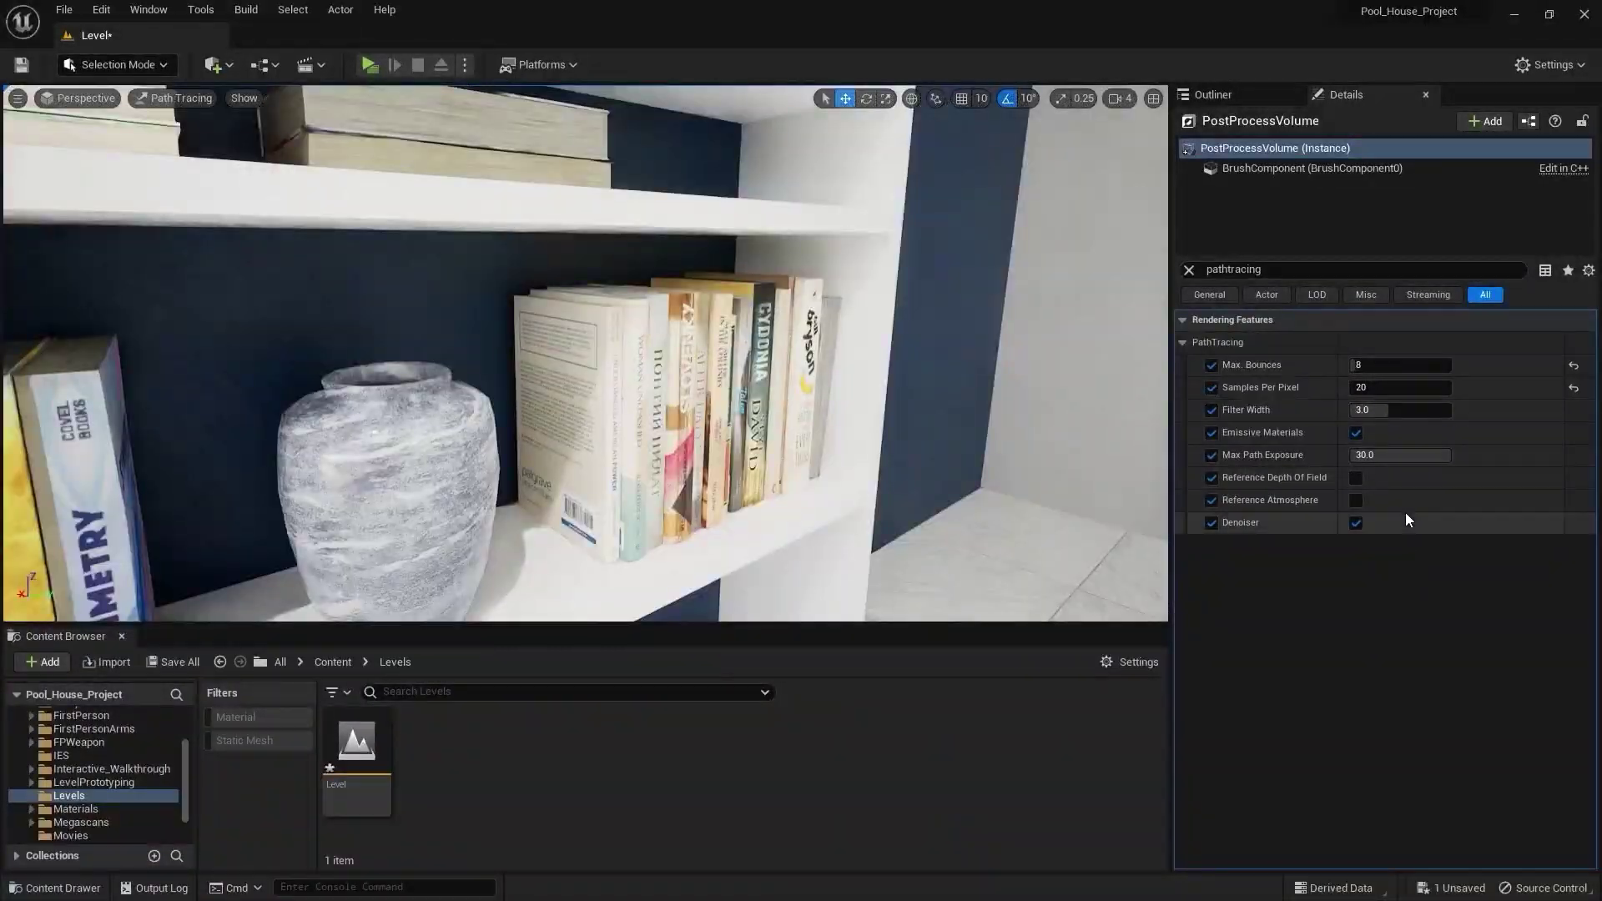
{"action": "left_click", "coordinate": [1361, 367]}
{"action": "key", "text": "Tab"}
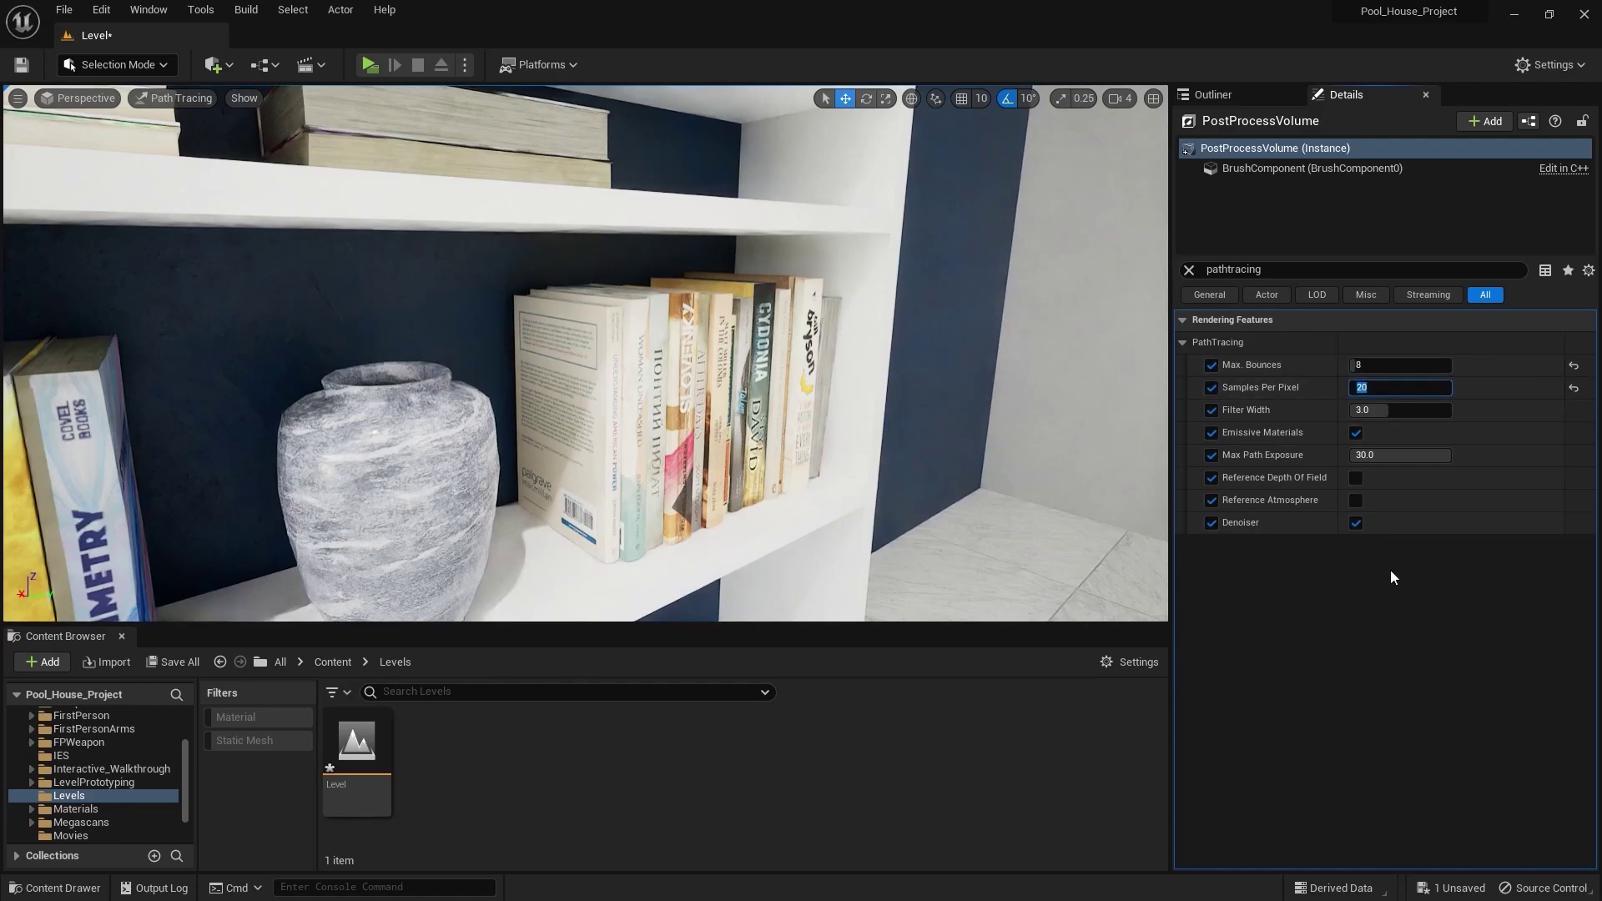
{"action": "type", "text": "2"}
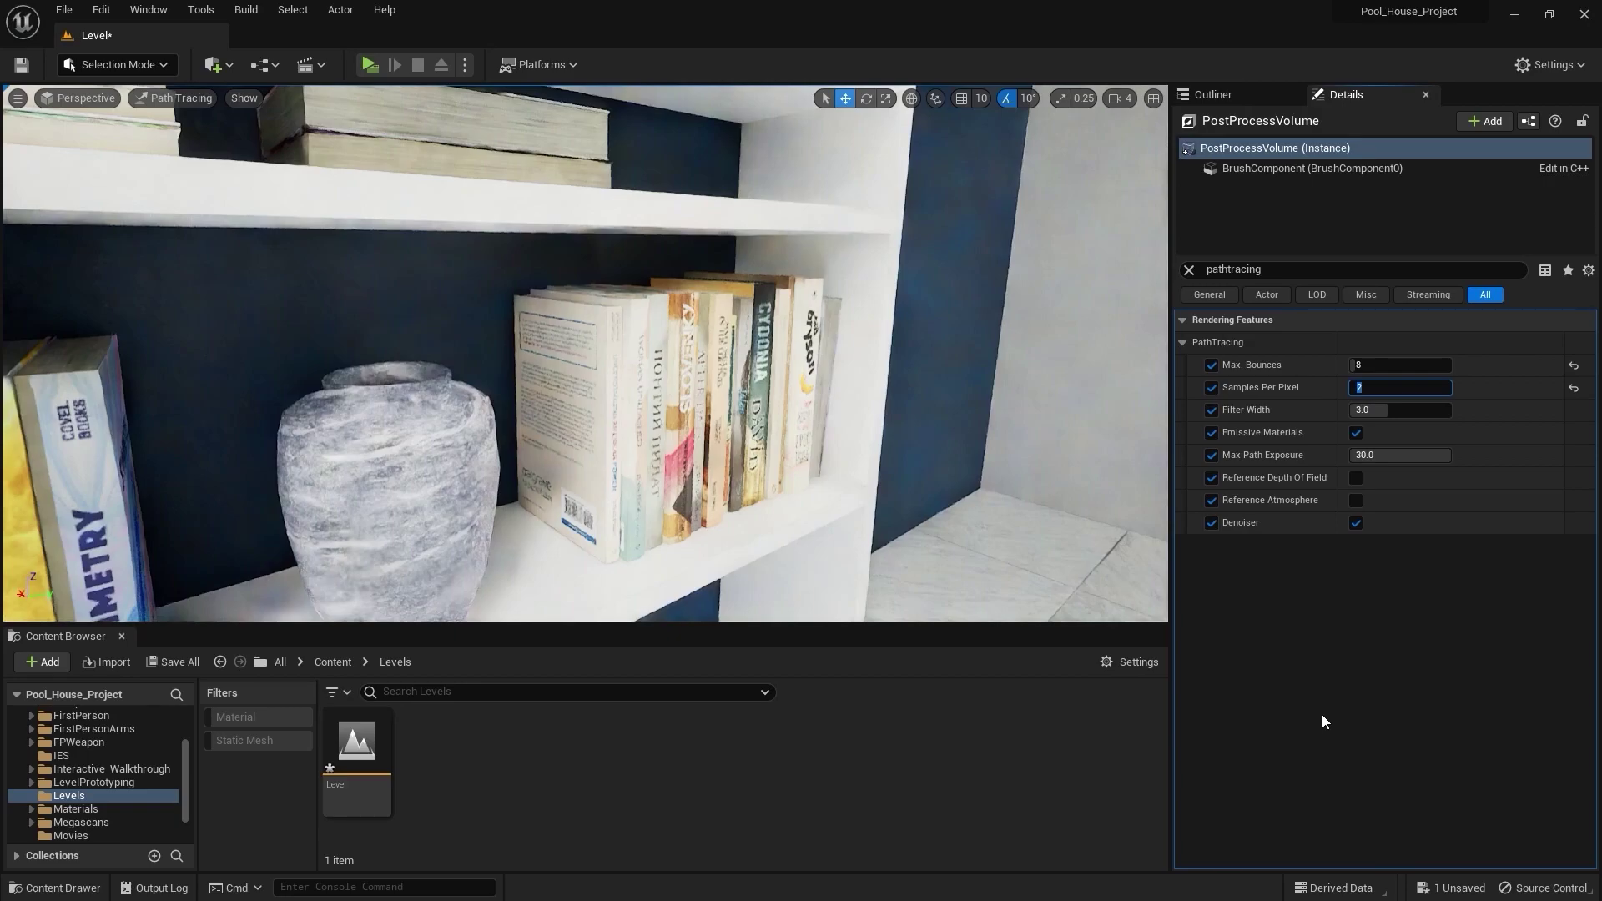
{"action": "type", "text": "30"}
{"action": "key", "text": "Return"}
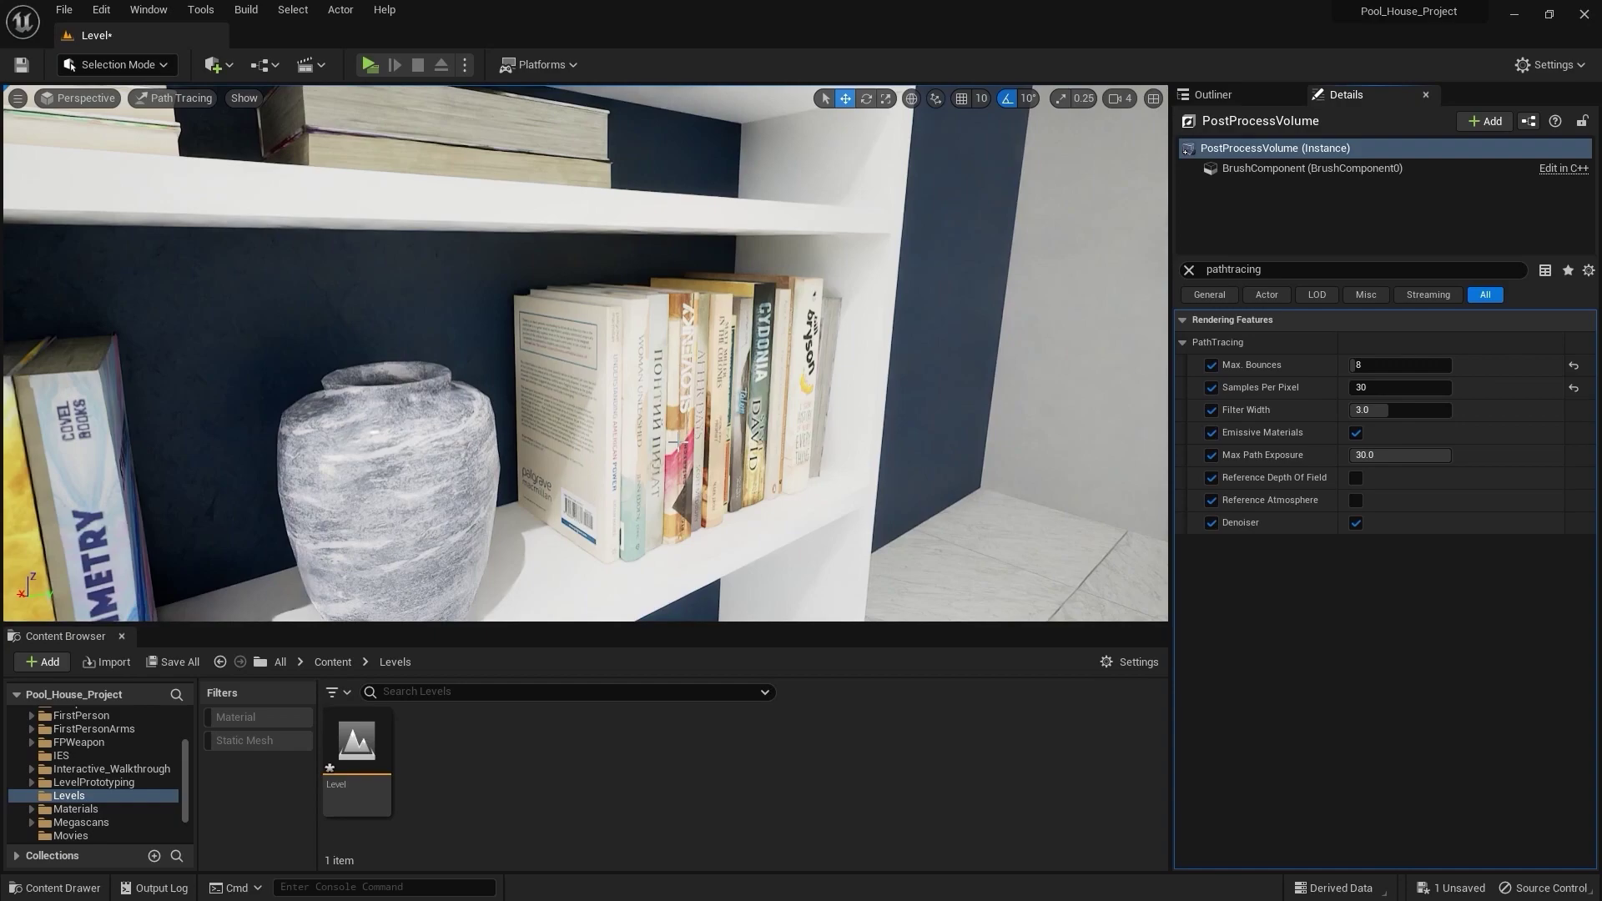
- Disable the path tracing Denoiser and set Samples Per Pixel to 10 to examine the raw noise on the bookshelf
{"action": "left_click", "coordinate": [1355, 523]}
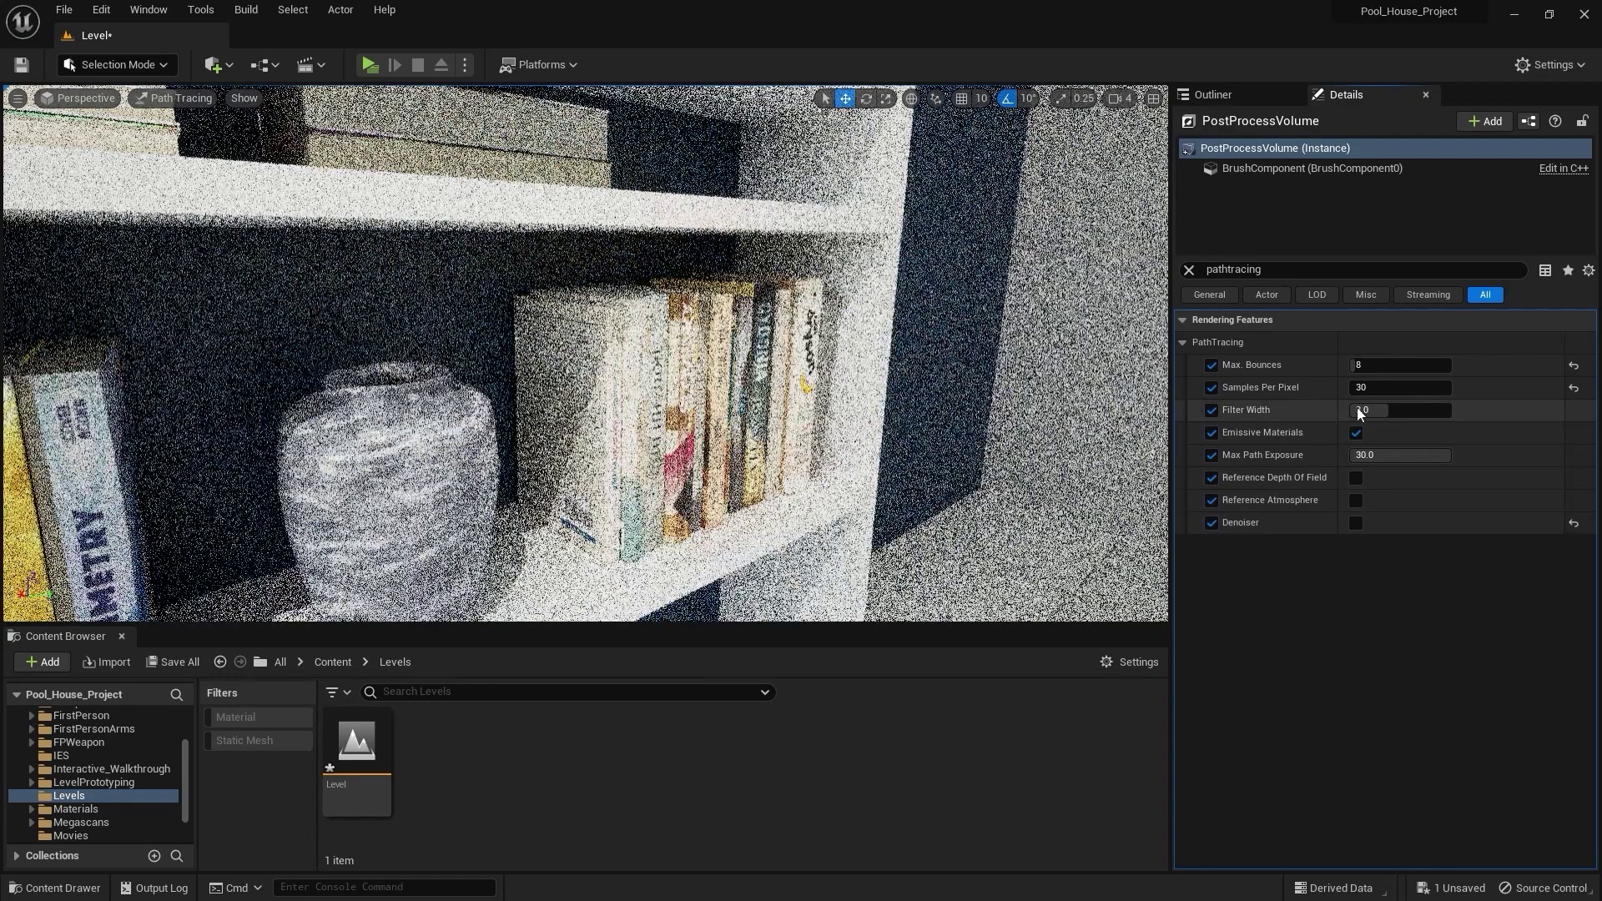
{"action": "left_click", "coordinate": [1379, 389]}
{"action": "type", "text": "10"}
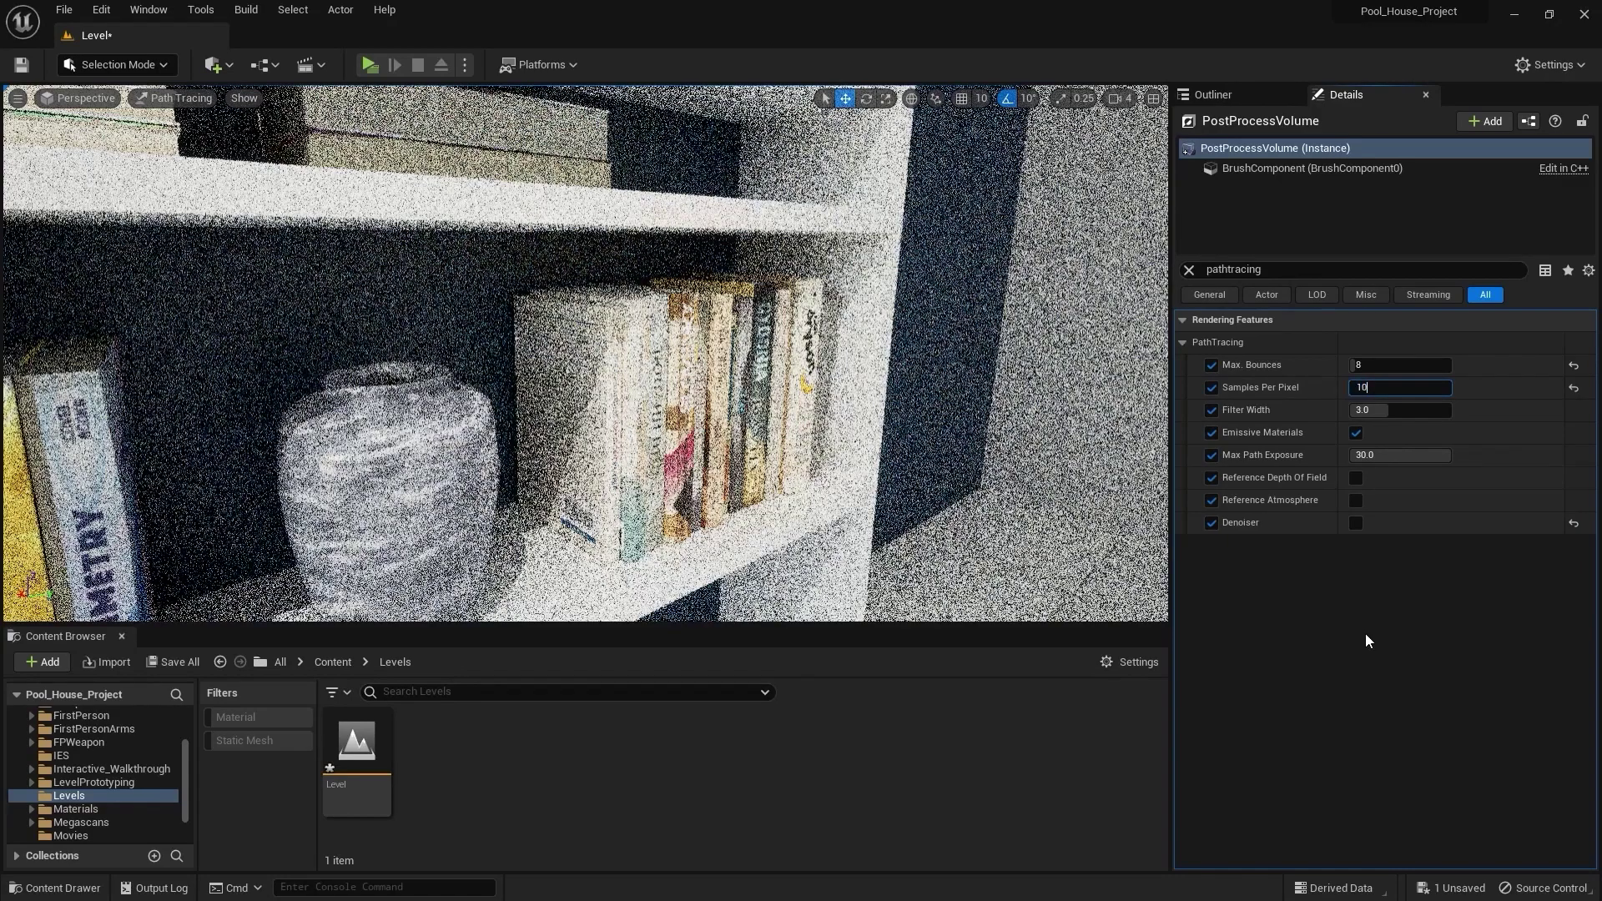
{"action": "key", "text": "Return"}
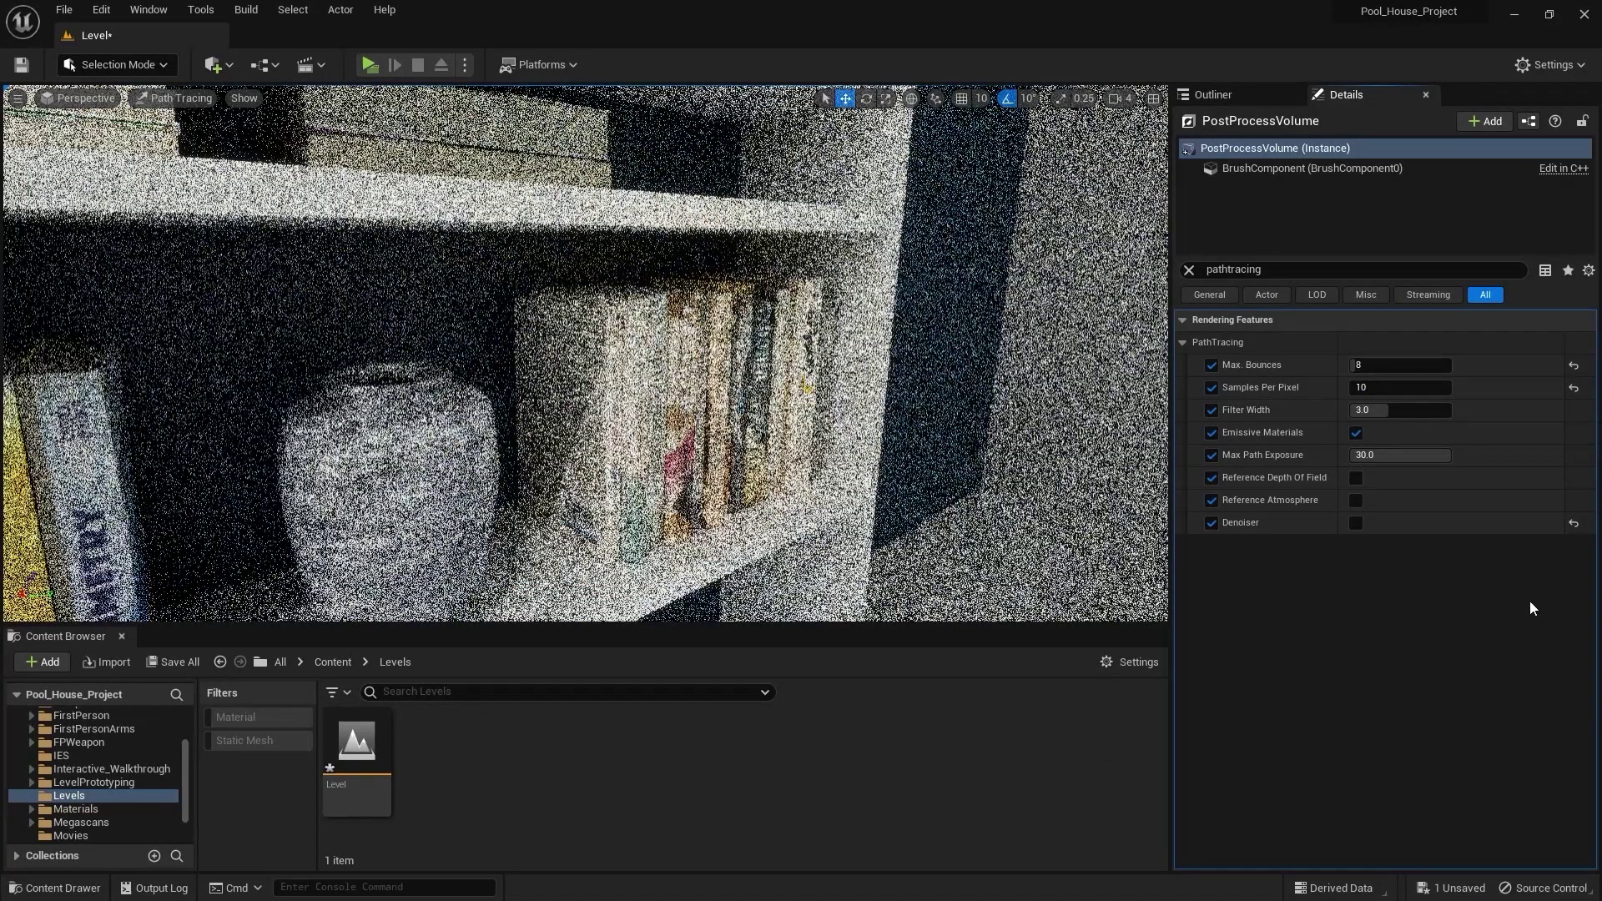
- Set Samples Per Pixel to 500 for the bookshelf render and re-enable the Denoiser
{"action": "left_click", "coordinate": [1408, 389]}
{"action": "type", "text": "500"}
{"action": "key", "text": "Return"}
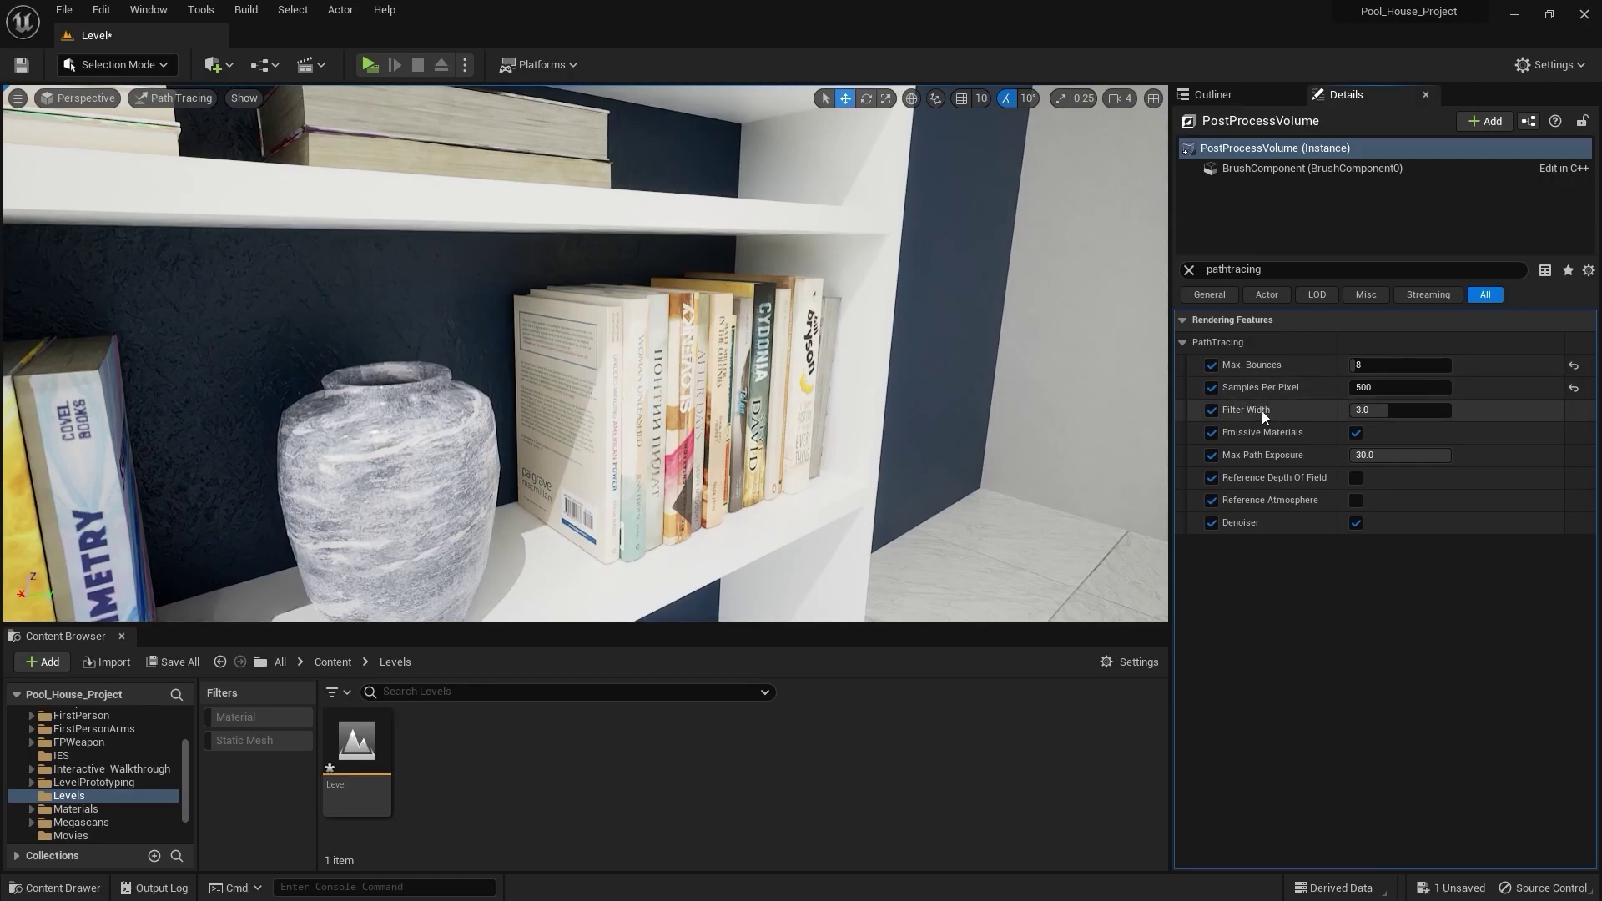
- Set Samples Per Pixel to 10 with the garden, pool and trees in view
{"action": "right_click_drag", "start_coordinate": [672, 302], "coordinate": [985, 309]}
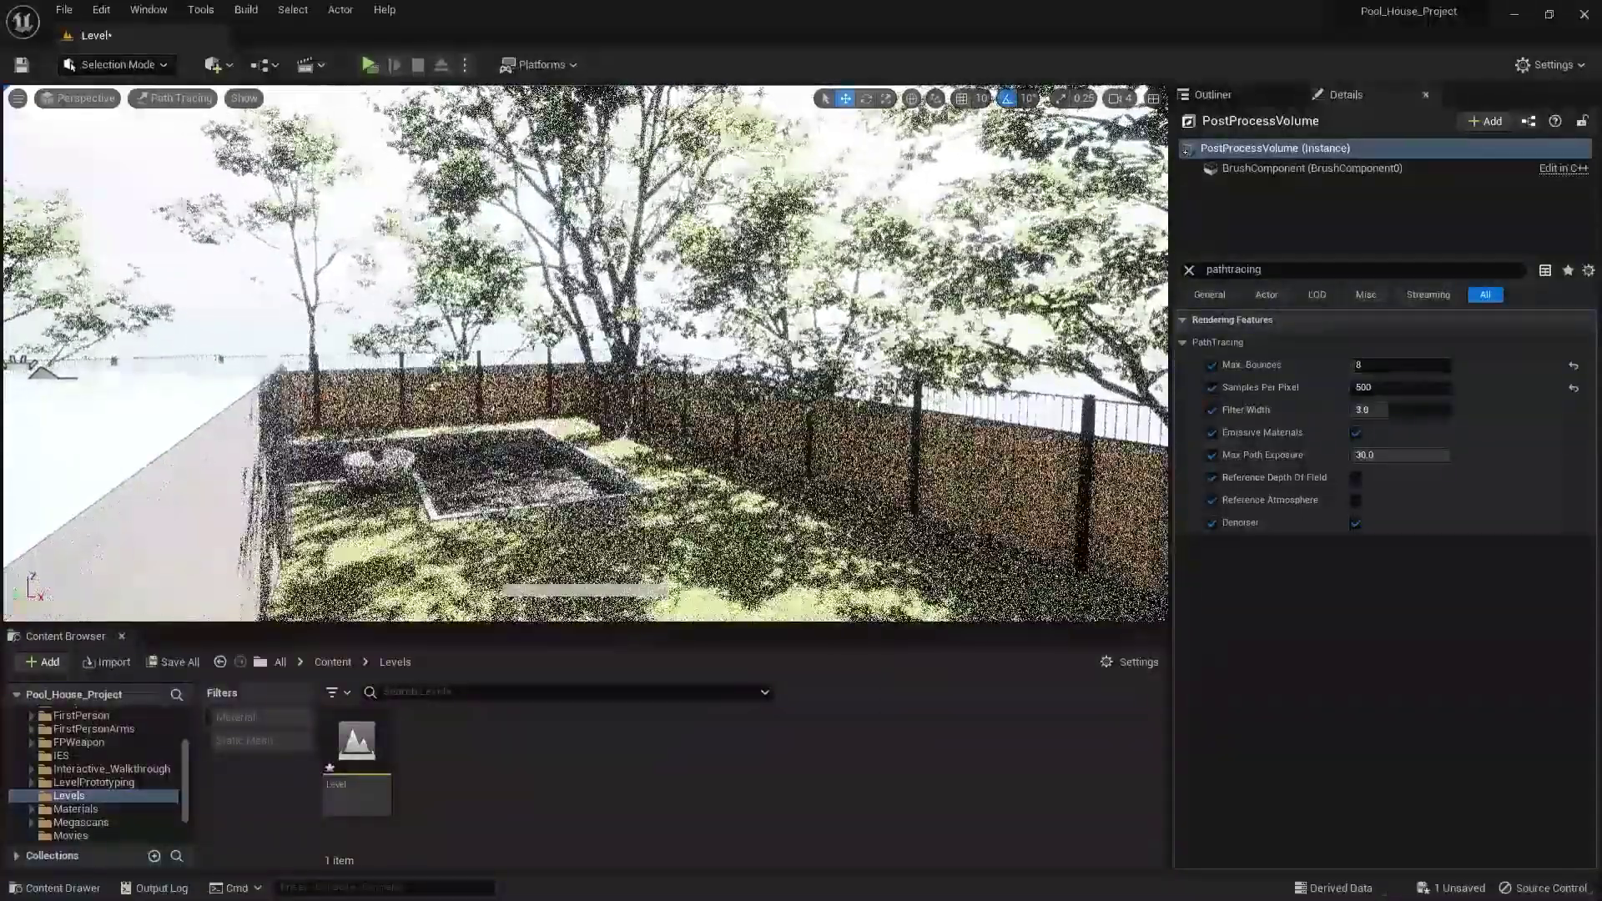
{"action": "left_click", "coordinate": [1390, 388]}
{"action": "type", "text": "10"}
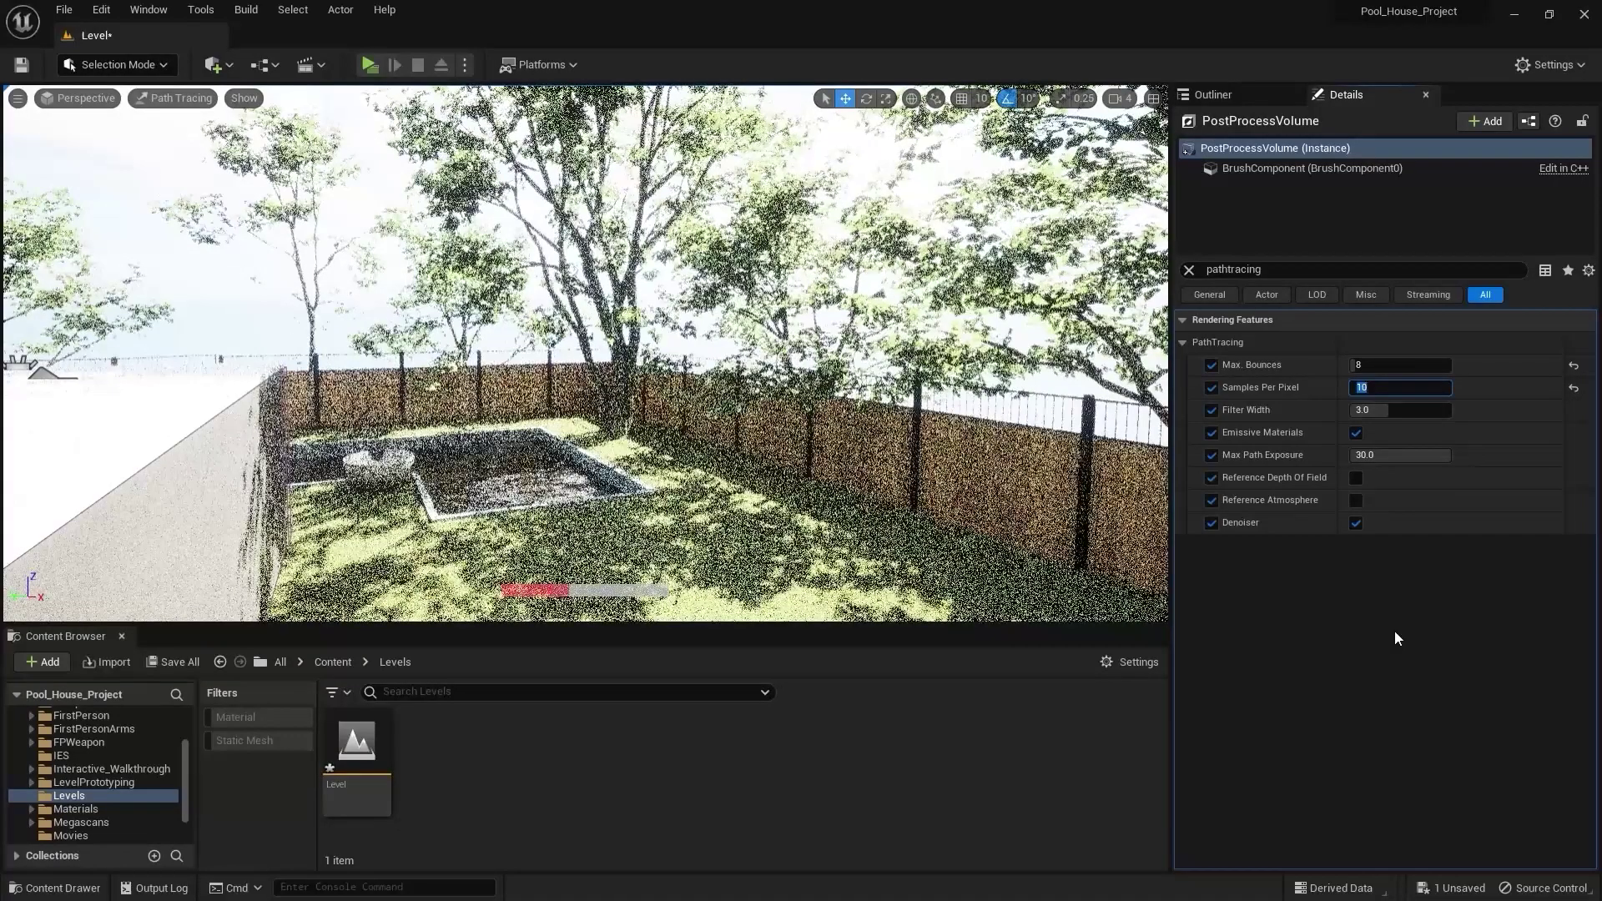
{"action": "key", "text": "grave"}
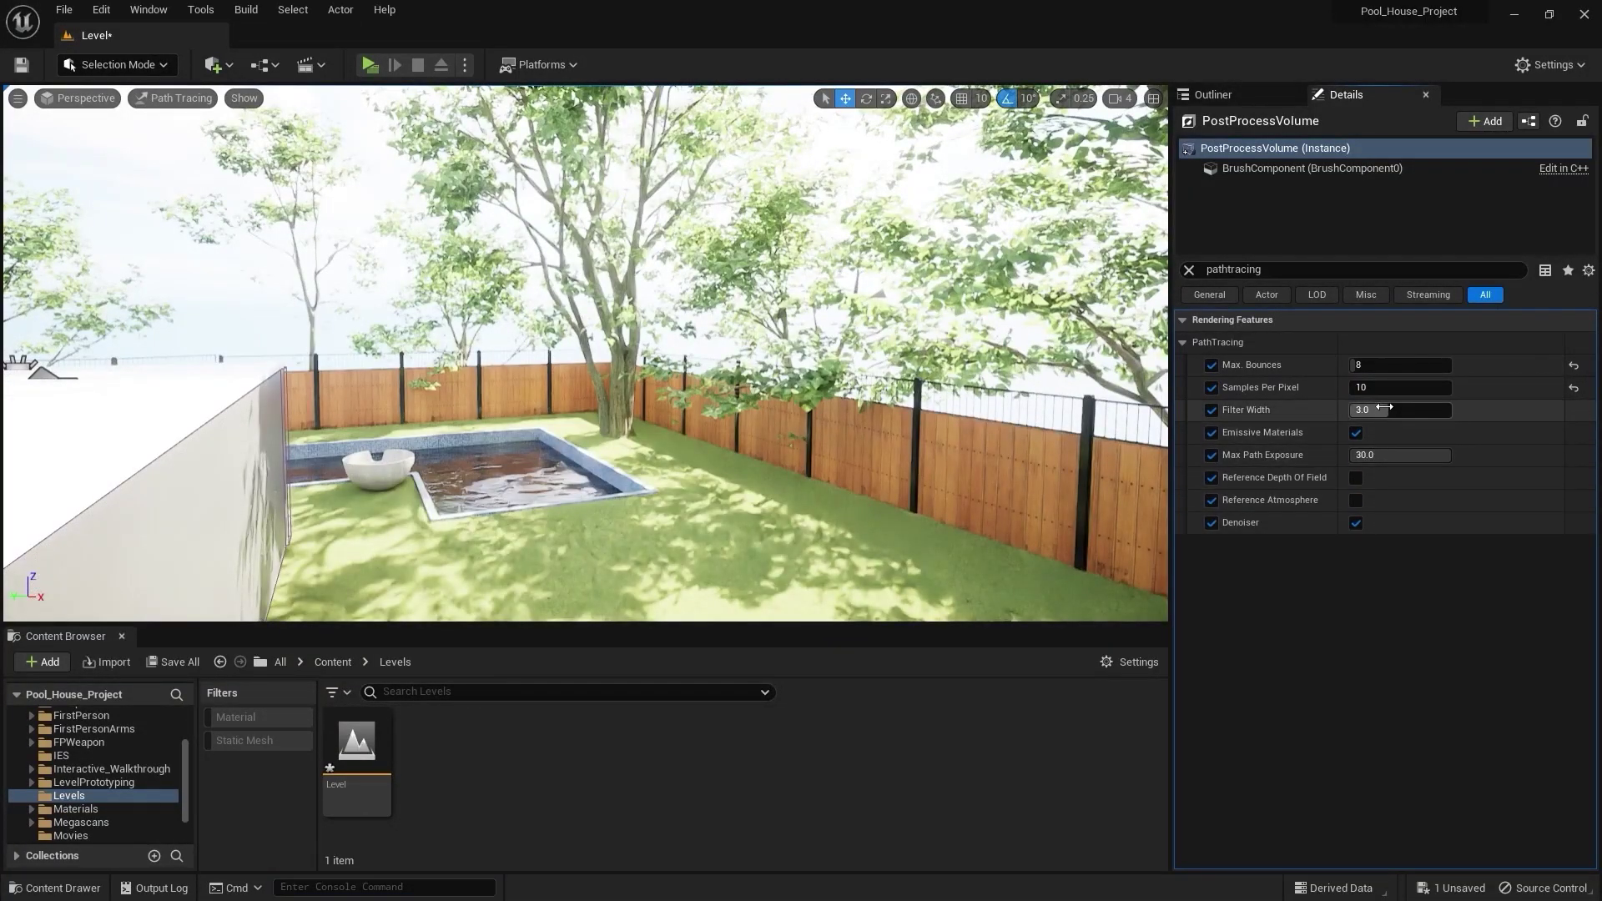
- Test a path tracing Filter Width of 6.0 on the garden, reset it to its default, and save the level
{"action": "left_click_drag", "start_coordinate": [1384, 408], "coordinate": [1419, 407]}
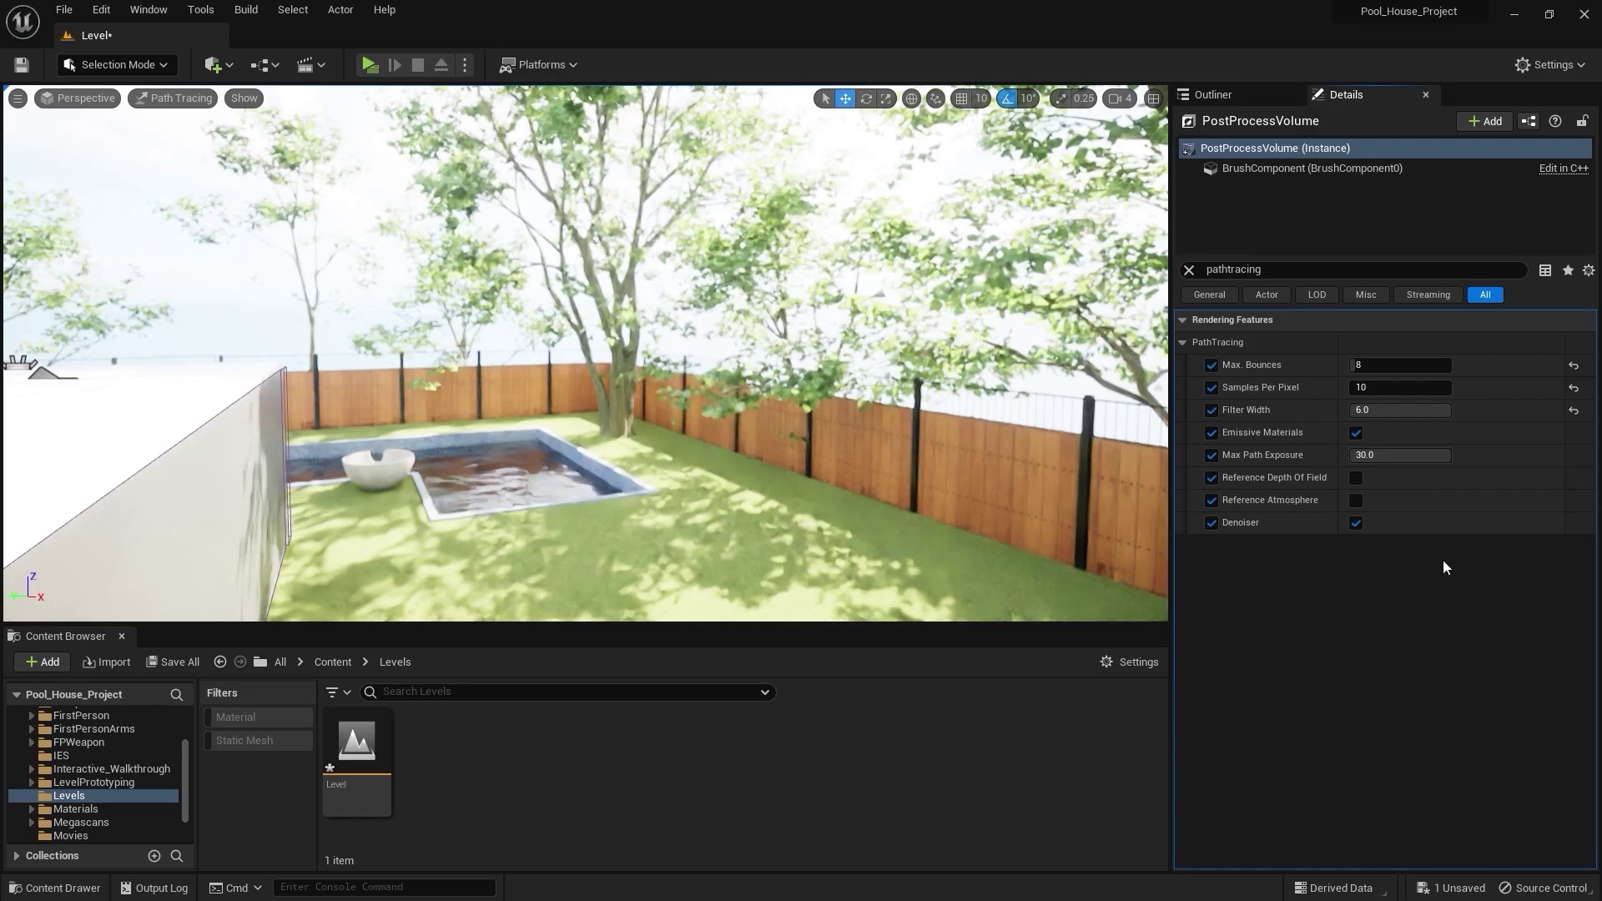
{"action": "left_click", "coordinate": [1574, 410]}
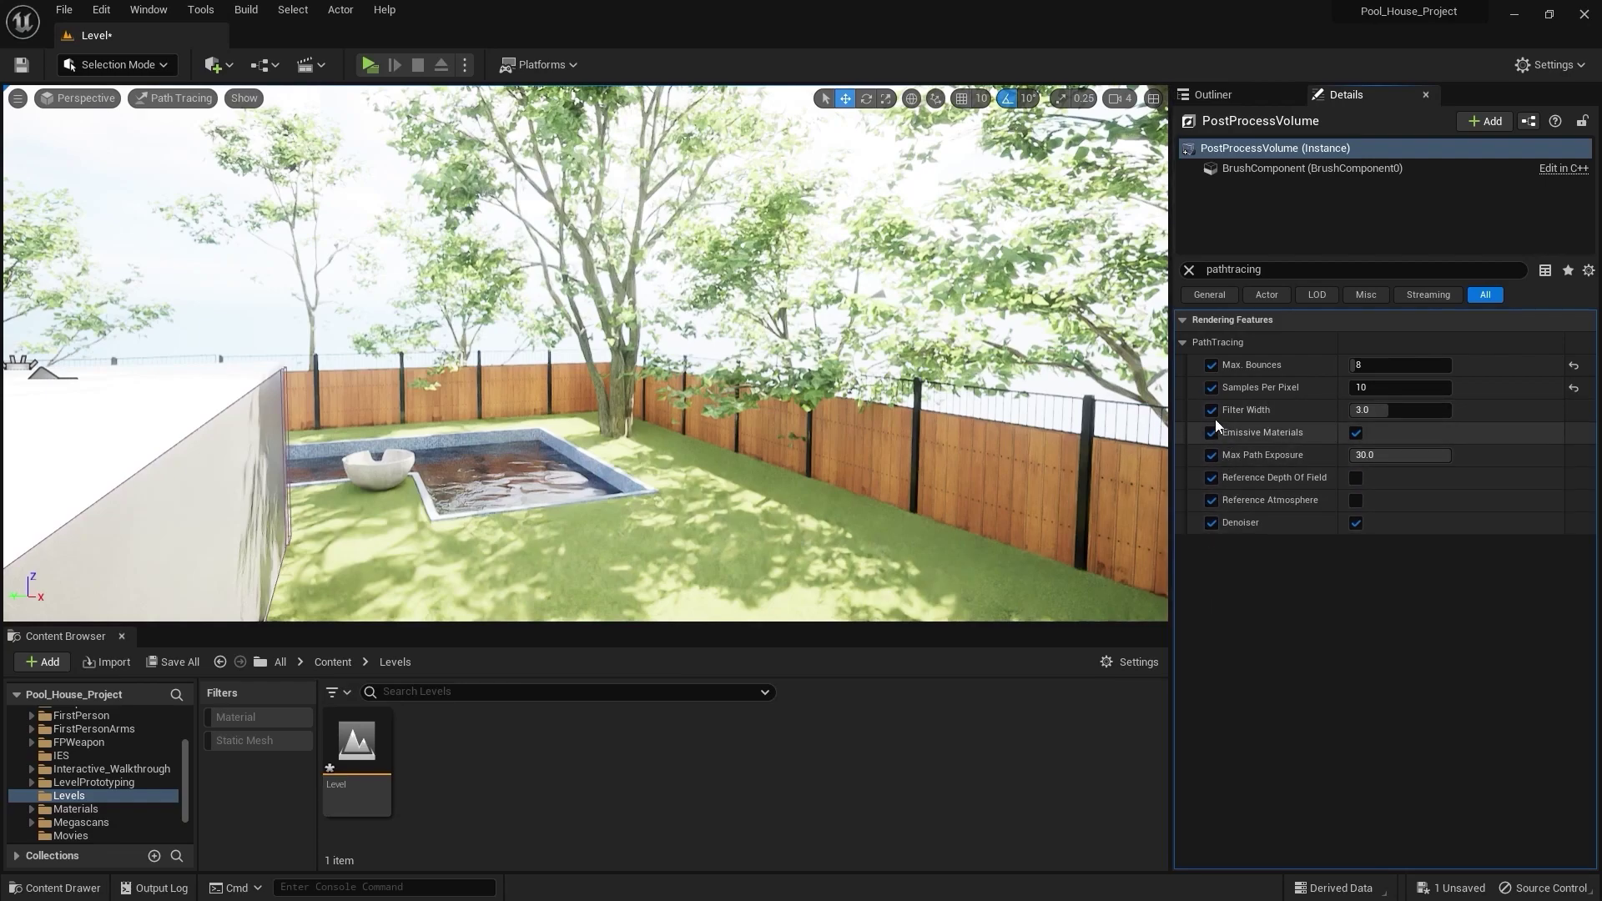
{"action": "left_click", "coordinate": [1423, 886]}
{"action": "left_click", "coordinate": [928, 625]}
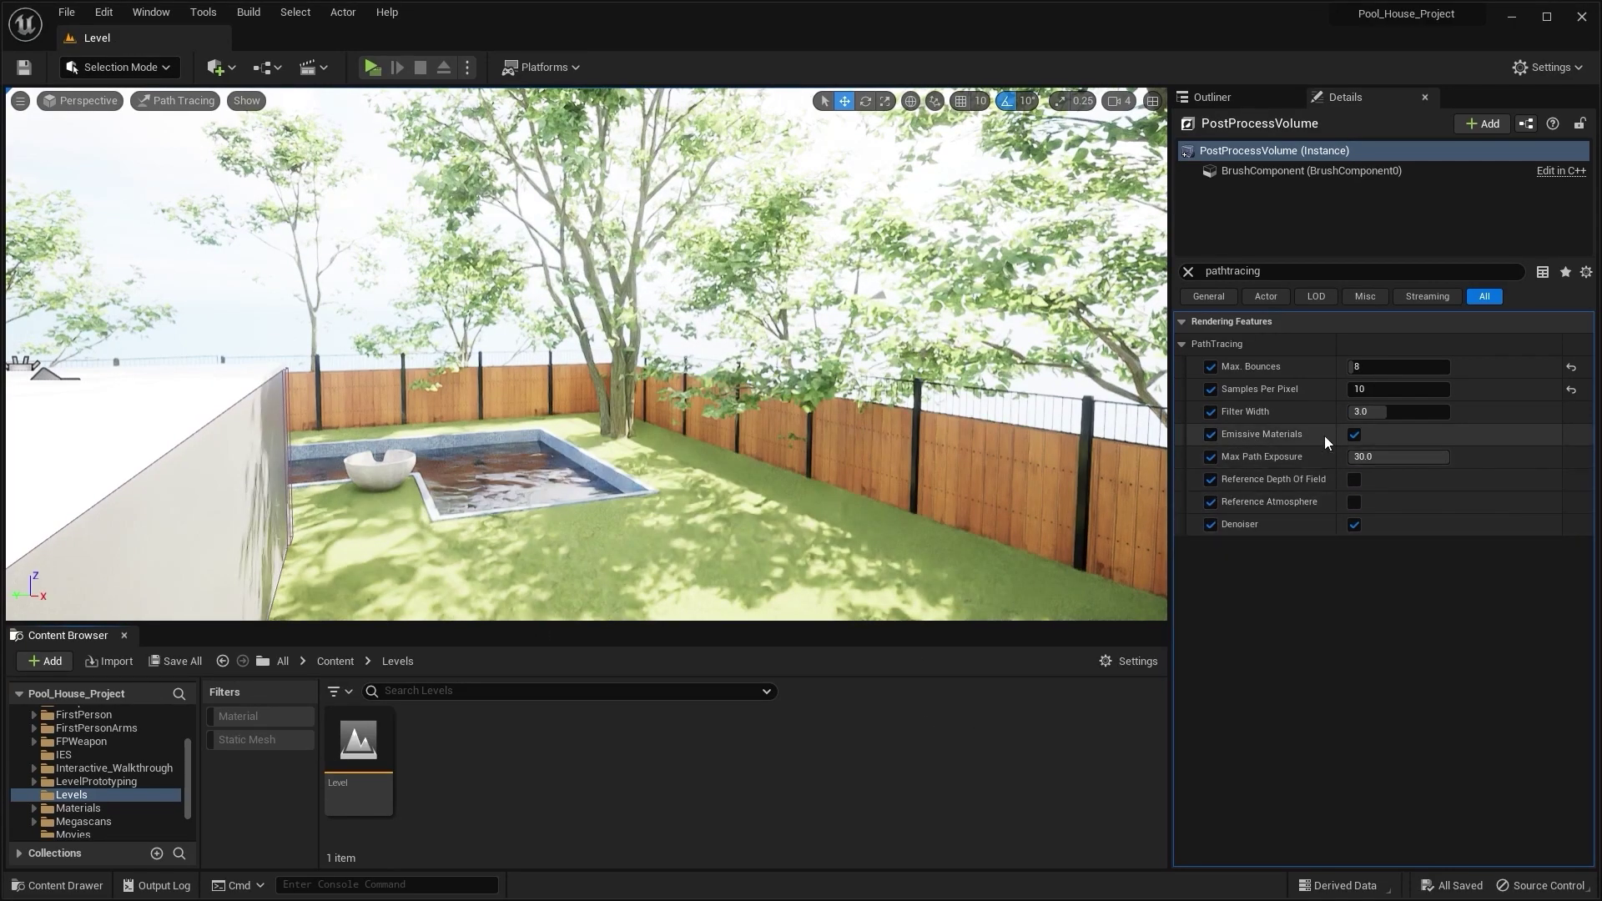
- Turn the path tracing Emissive Materials option off and back on
{"action": "left_click", "coordinate": [1357, 435]}
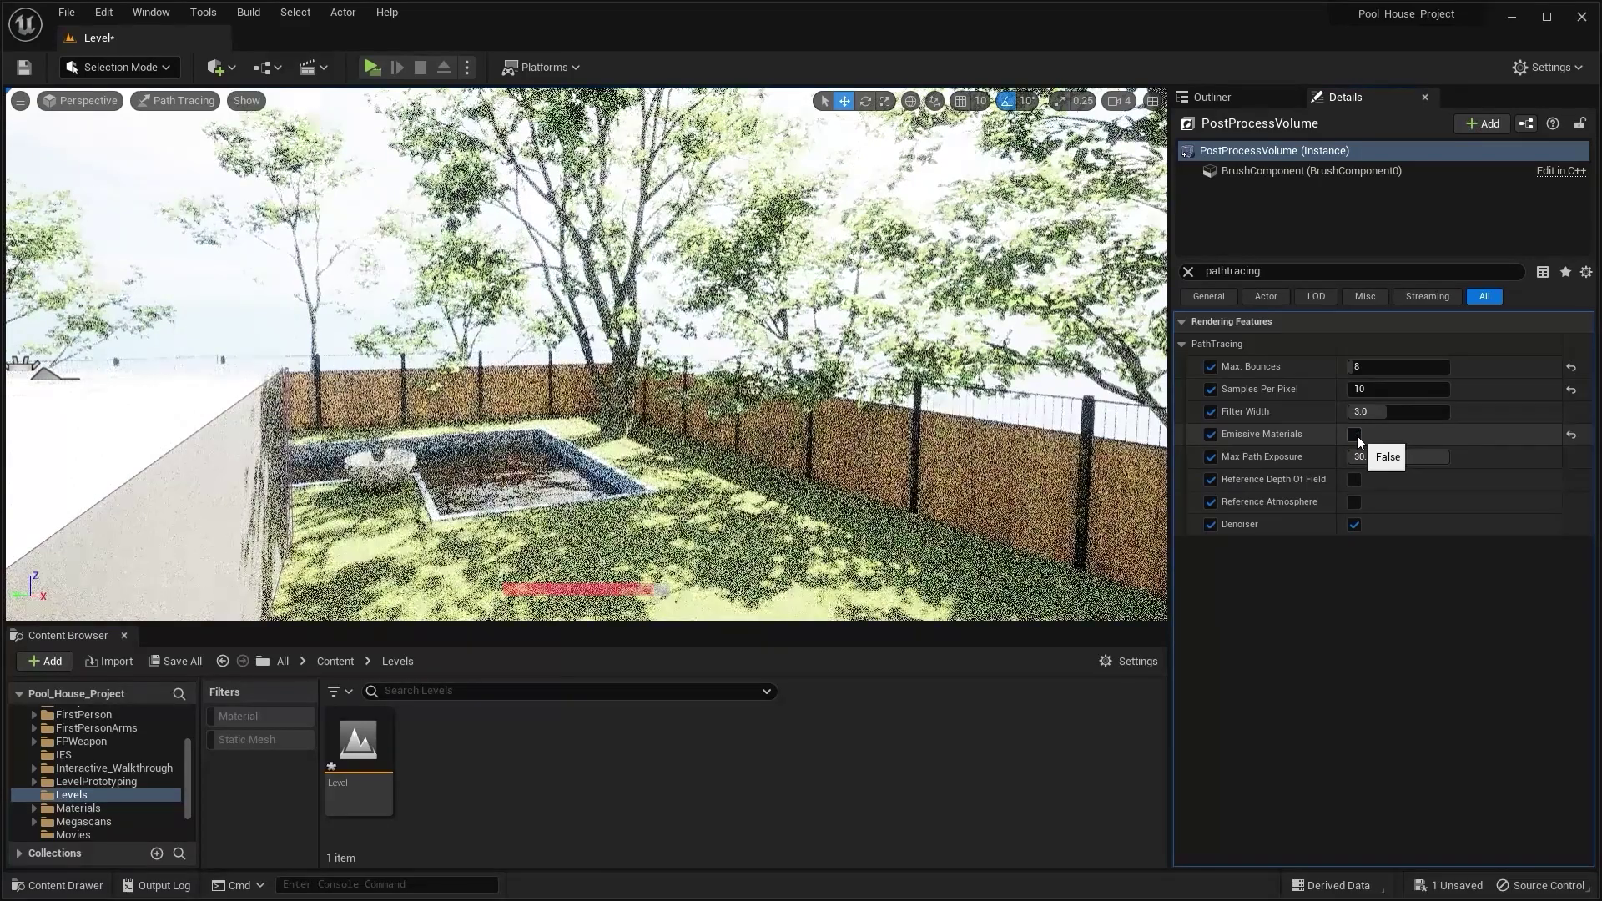
{"action": "left_click", "coordinate": [1357, 435]}
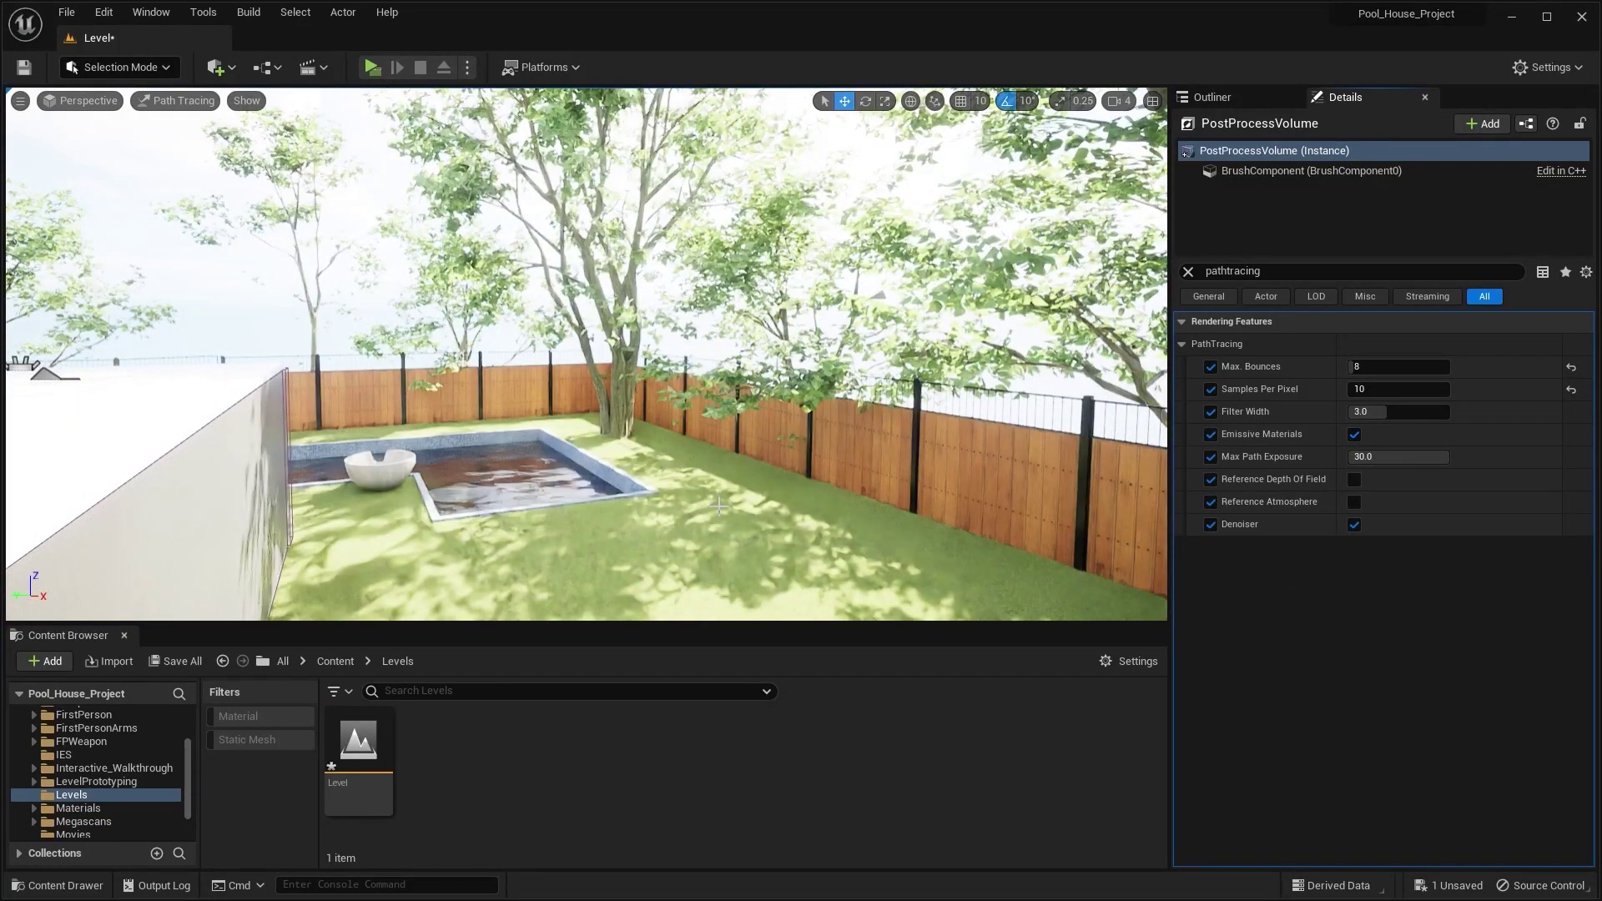
- Switch the viewport to Lit mode and add a sphere in the bedroom, raised above the floor between the bed and the wardrobe
{"action": "left_click", "coordinate": [177, 102]}
{"action": "left_click", "coordinate": [195, 145]}
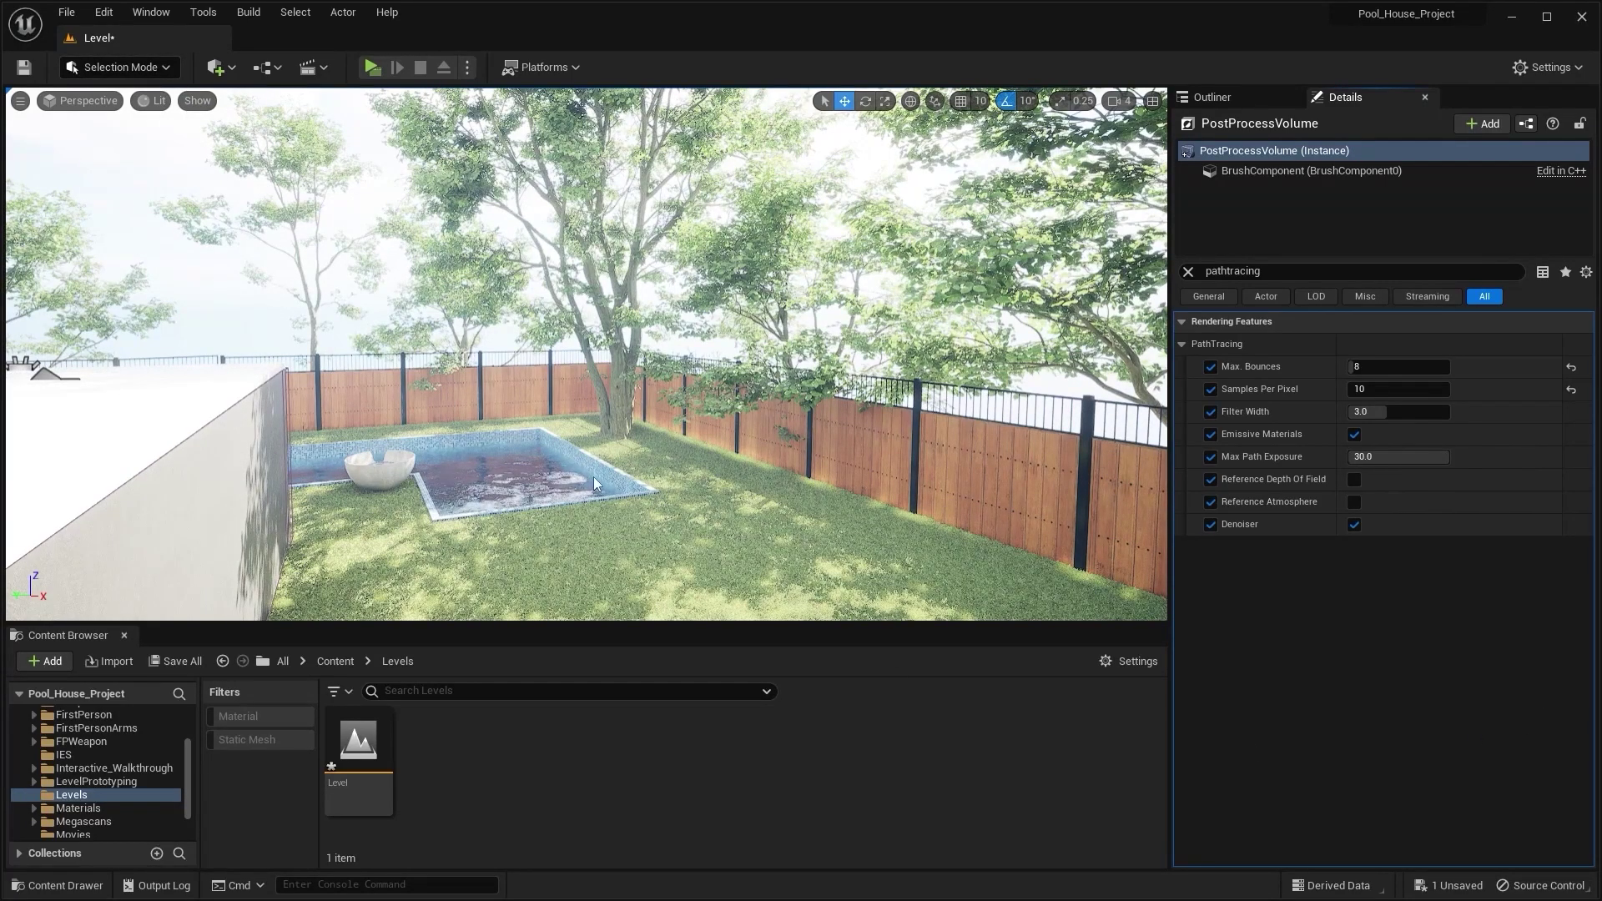
{"action": "right_click_drag", "start_coordinate": [668, 350], "coordinate": [944, 384]}
{"action": "right_click_drag", "start_coordinate": [392, 535], "coordinate": [404, 534]}
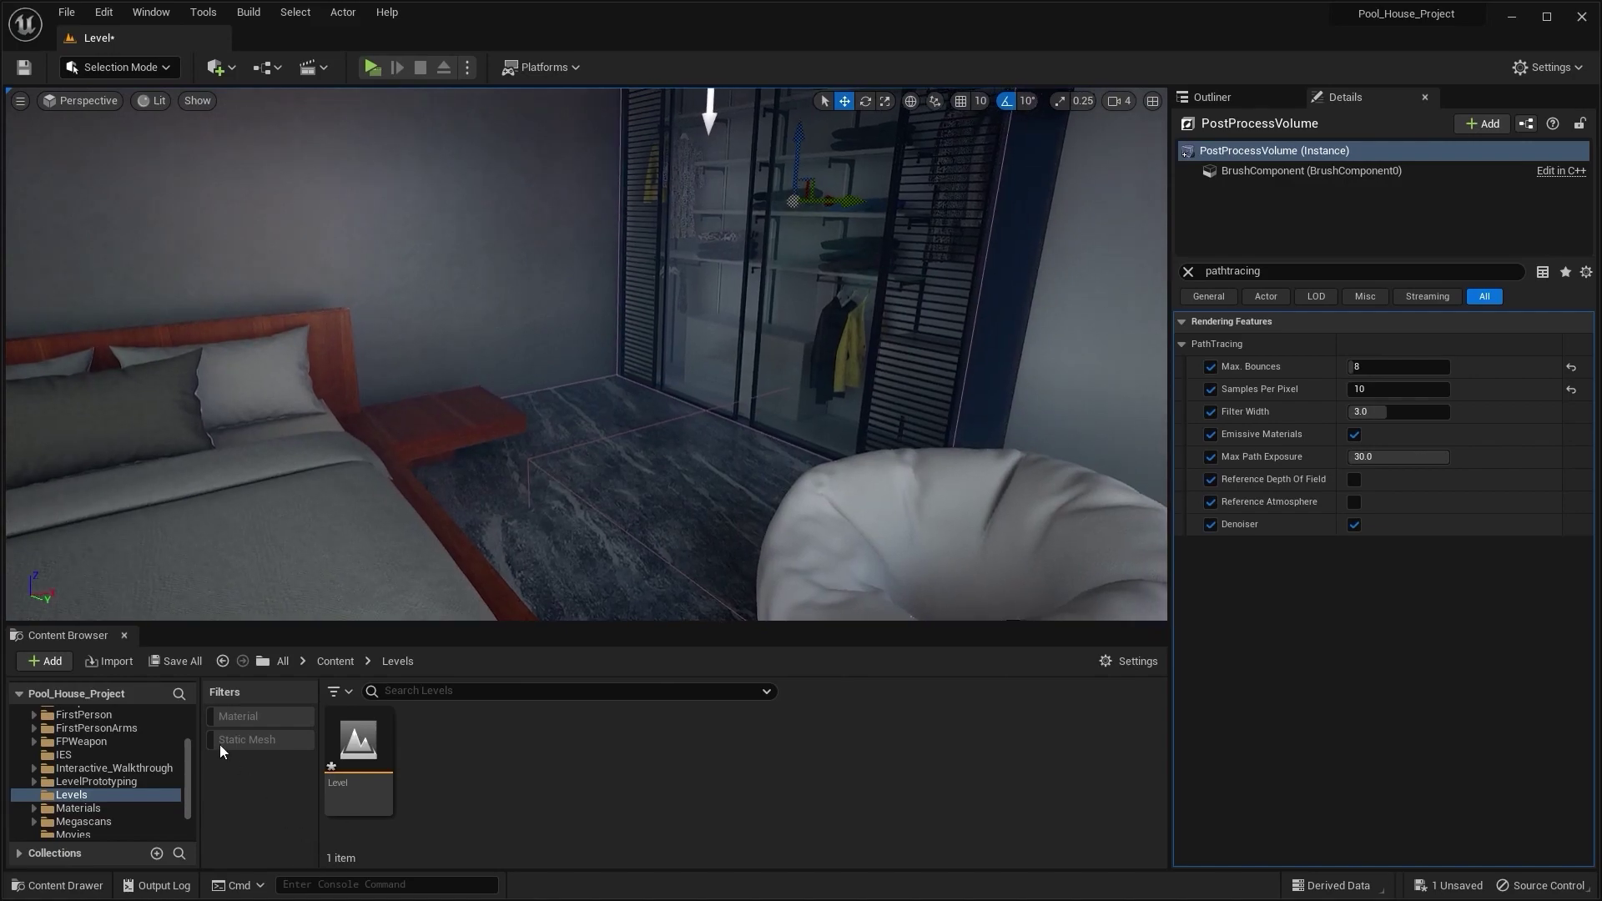
{"action": "left_click", "coordinate": [222, 72]}
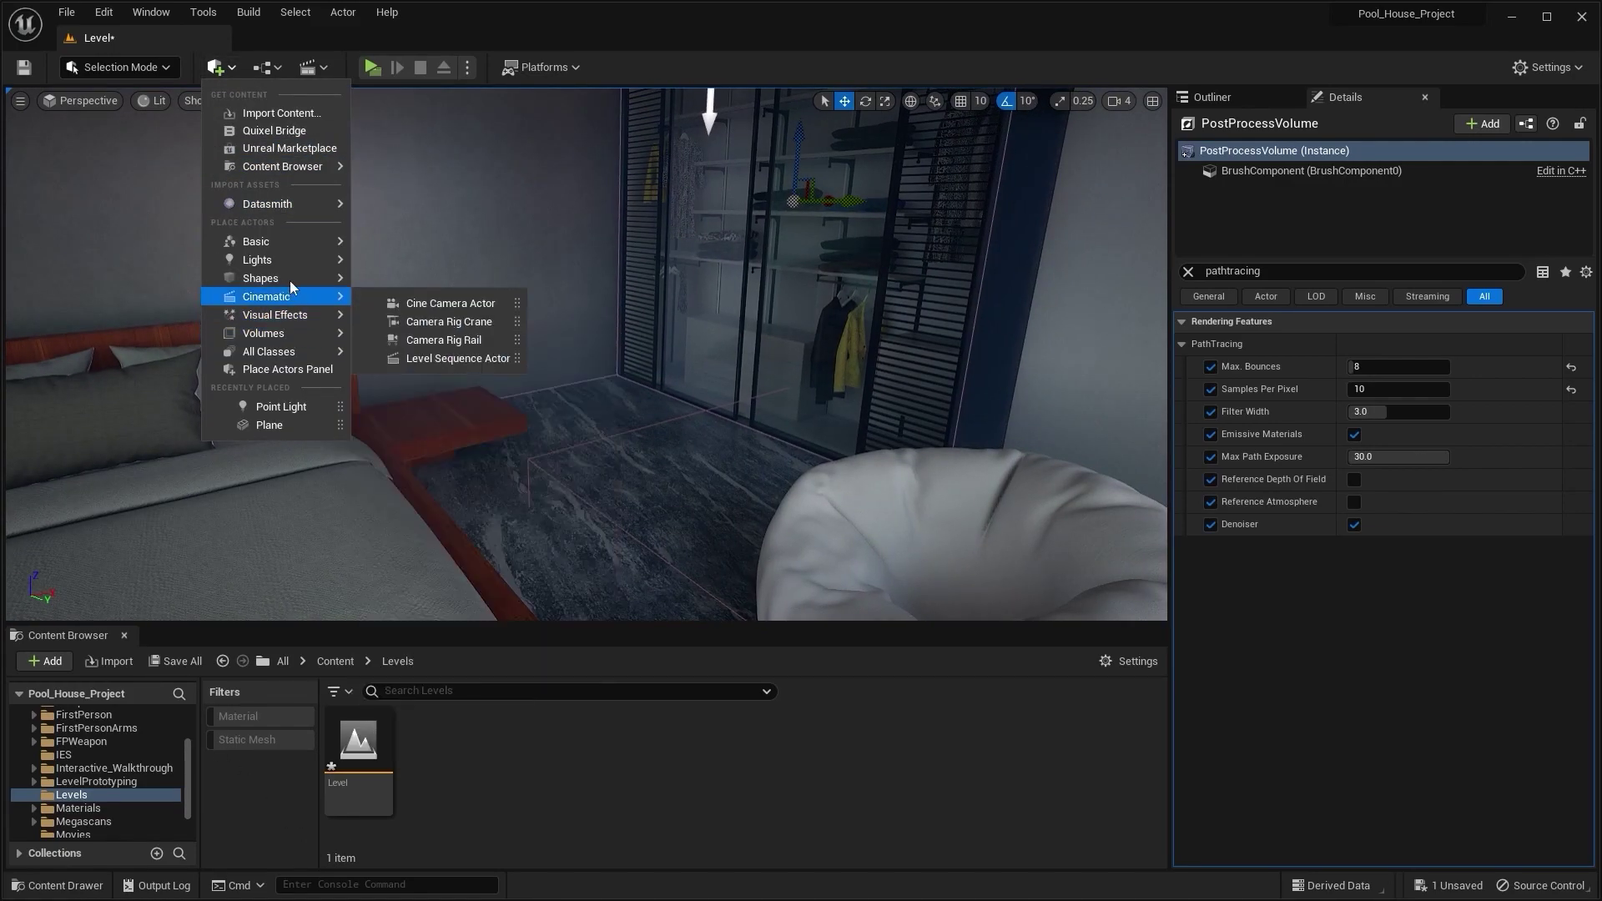
{"action": "mouse_move", "coordinate": [290, 281]}
{"action": "left_click", "coordinate": [416, 304]}
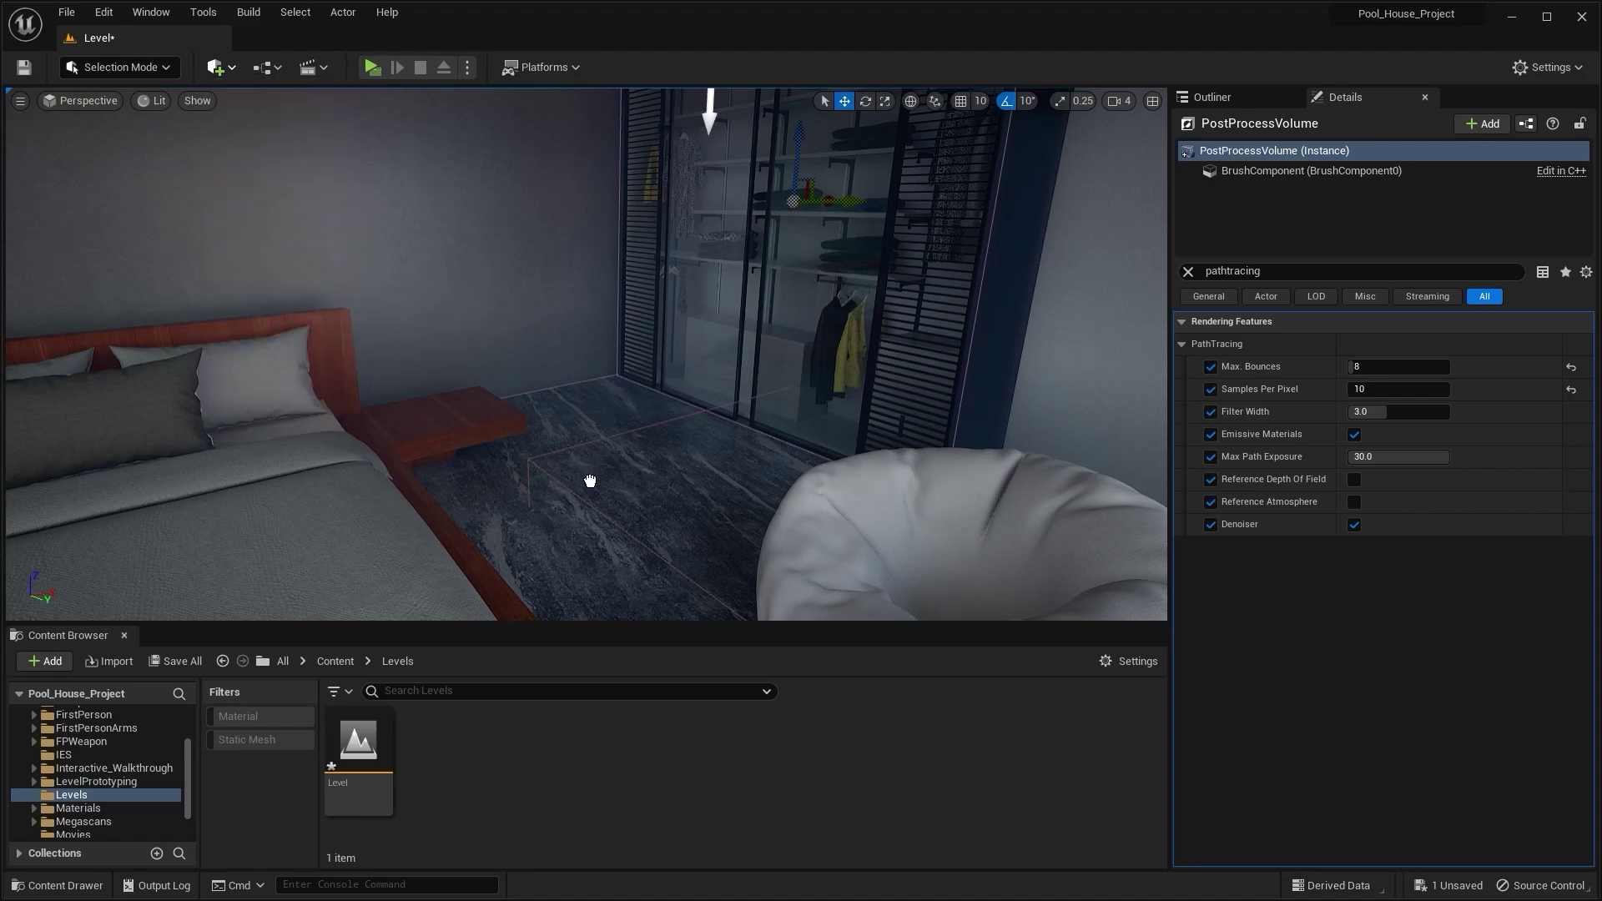
{"action": "left_click_drag", "start_coordinate": [591, 481], "coordinate": [591, 463]}
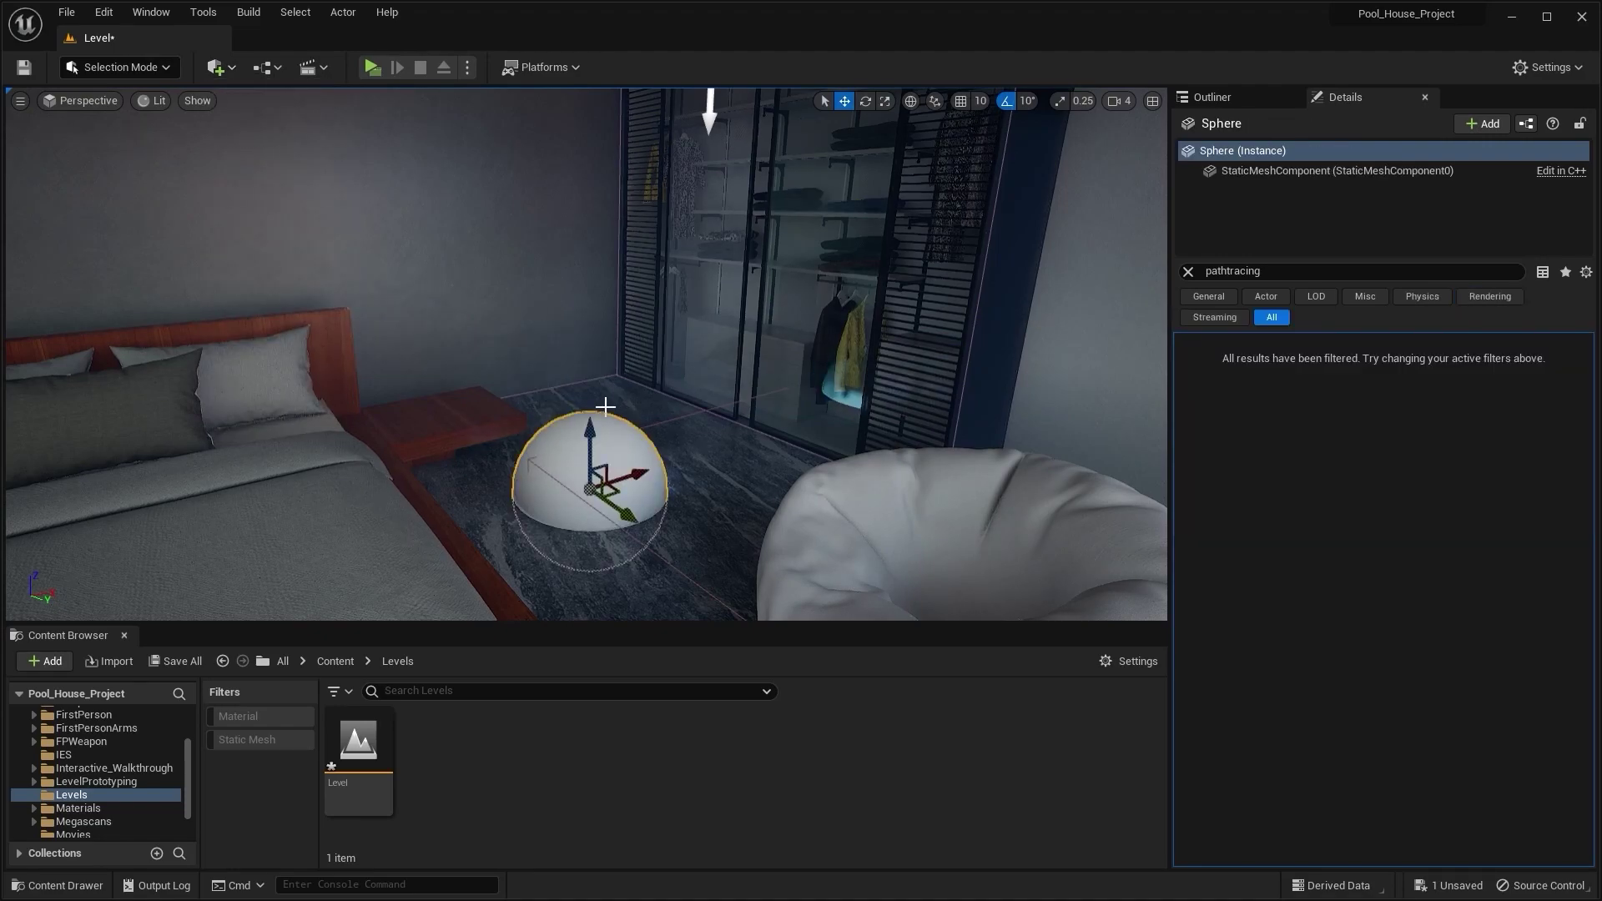
{"action": "left_click_drag", "start_coordinate": [591, 402], "coordinate": [591, 323]}
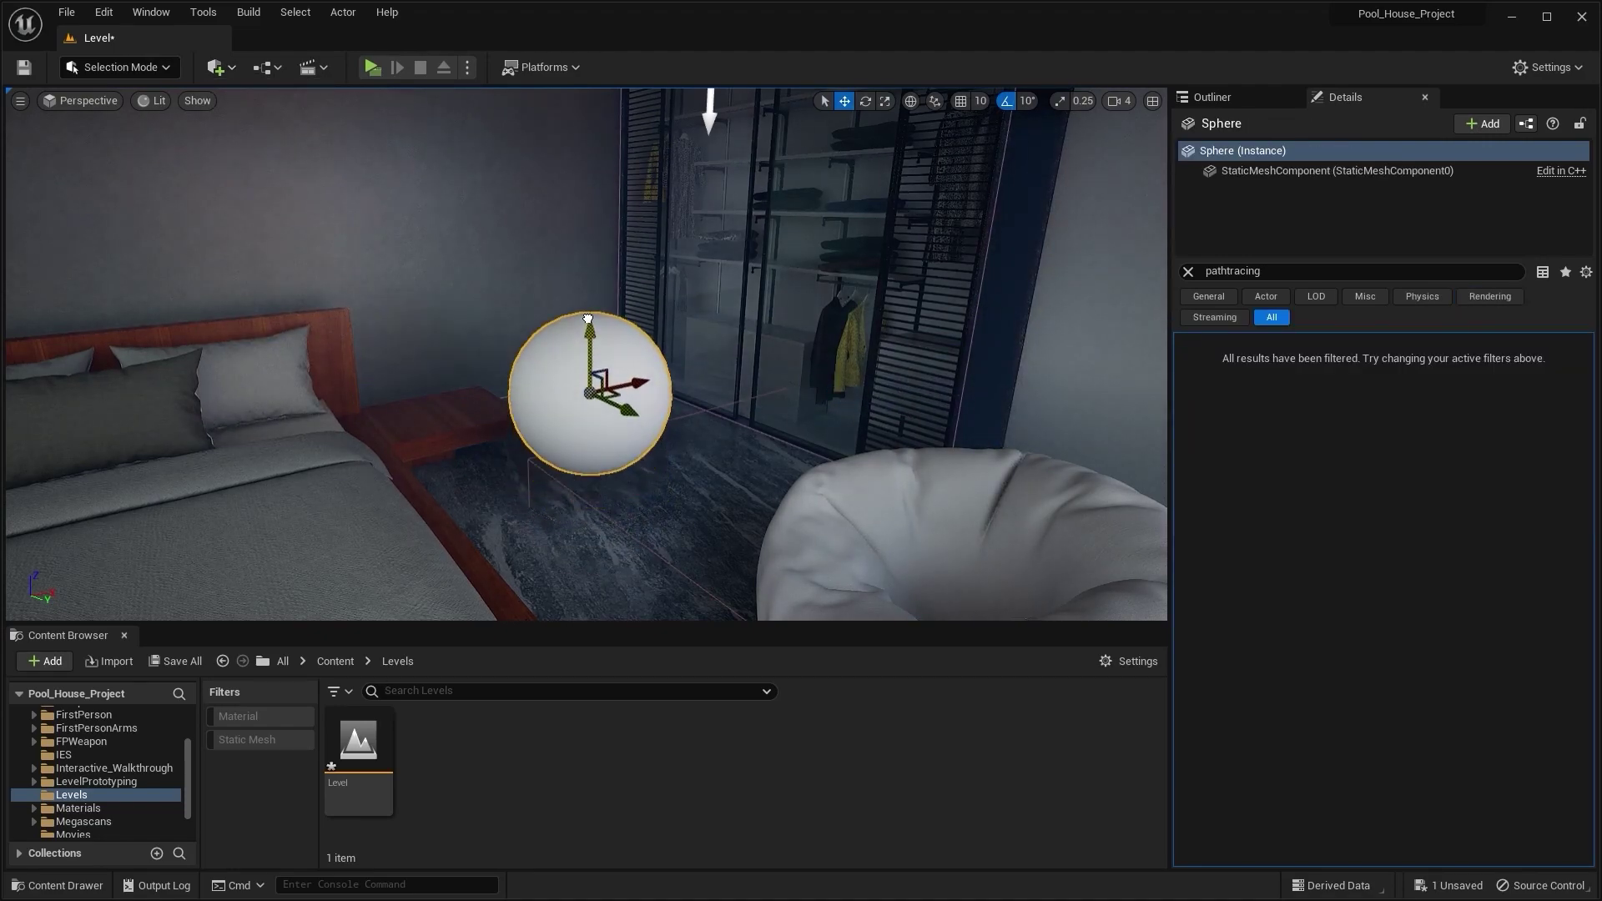
- Create a material named M_Emissive in the project's Materials folder
{"action": "left_click", "coordinate": [93, 809]}
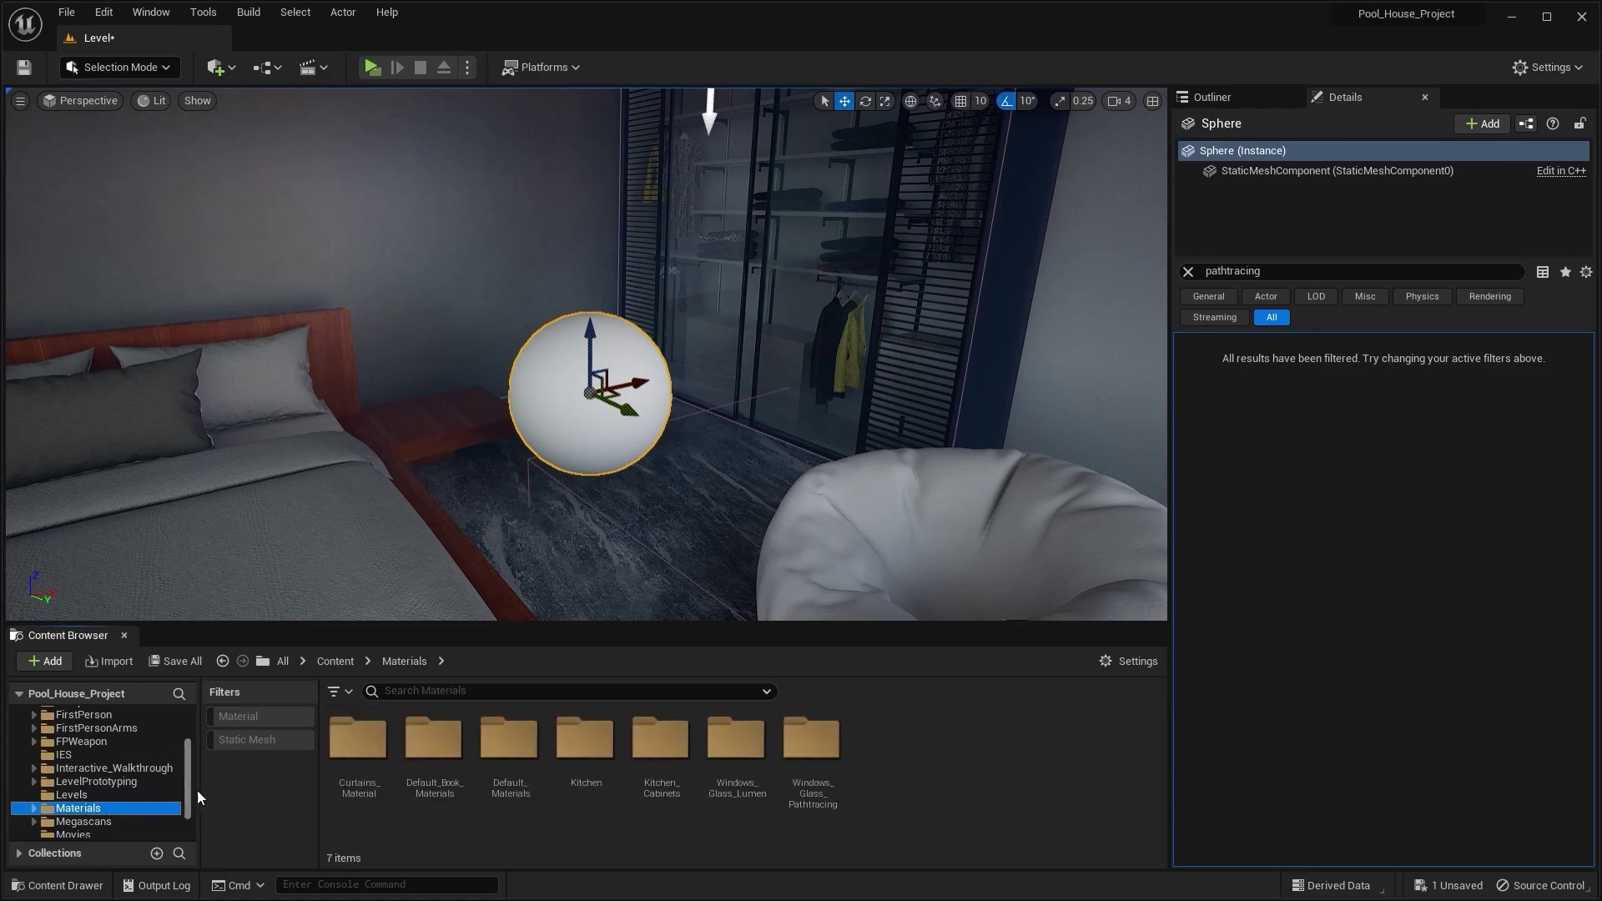
{"action": "right_click", "coordinate": [921, 779]}
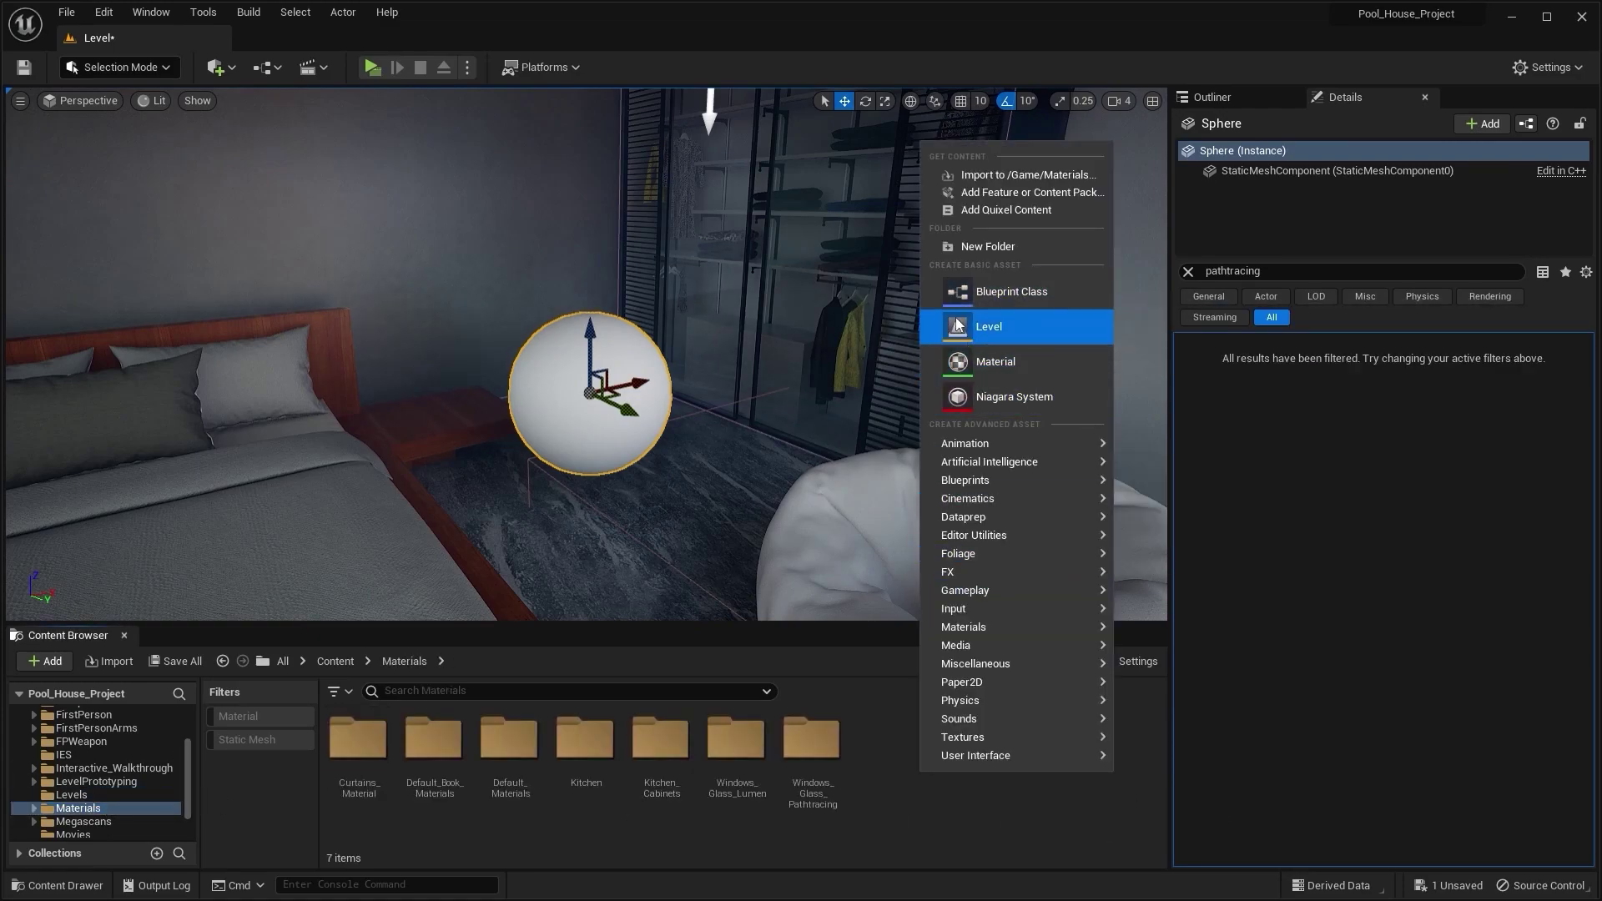
{"action": "left_click", "coordinate": [991, 362]}
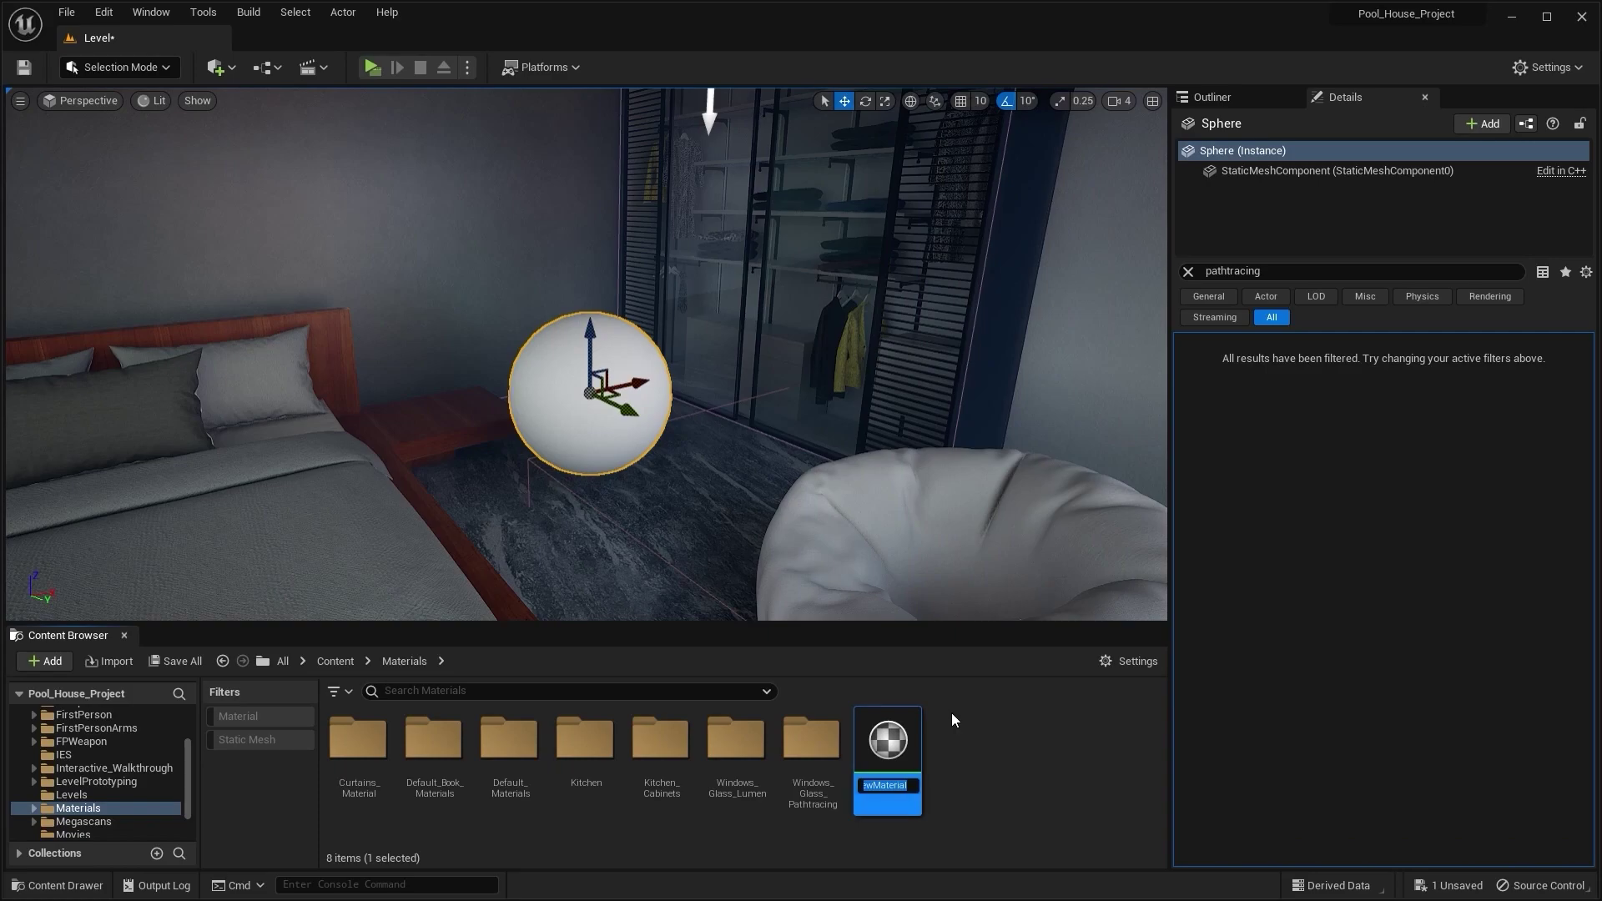
{"action": "key", "text": "BackSpace"}
{"action": "type", "text": "M"}
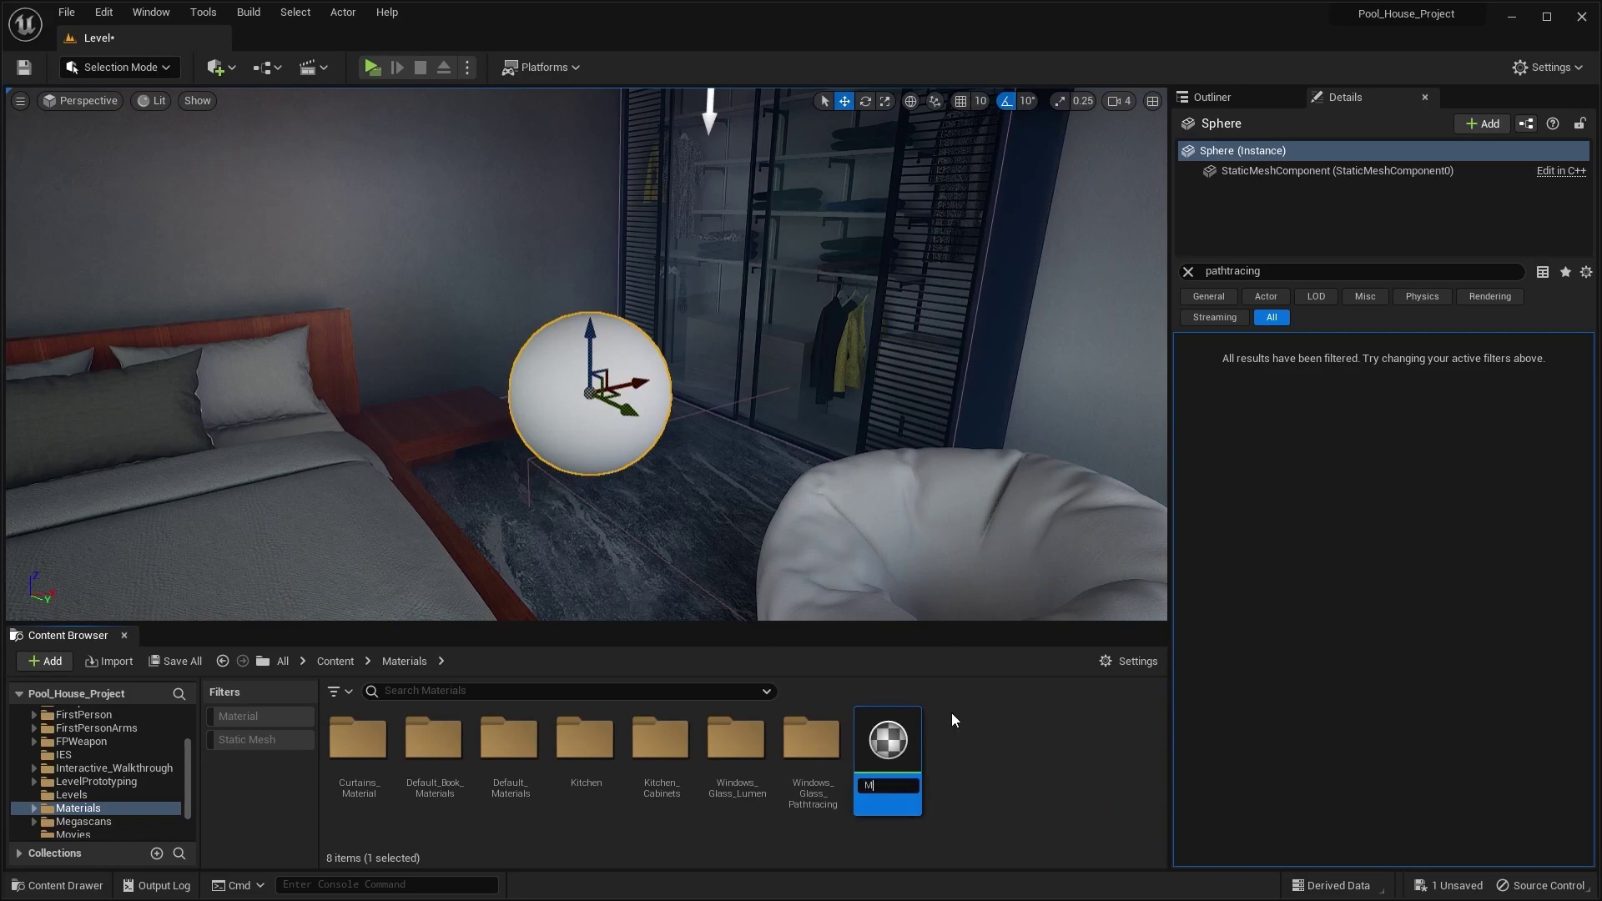
{"action": "type", "text": "_Emissive"}
{"action": "key", "text": "Return"}
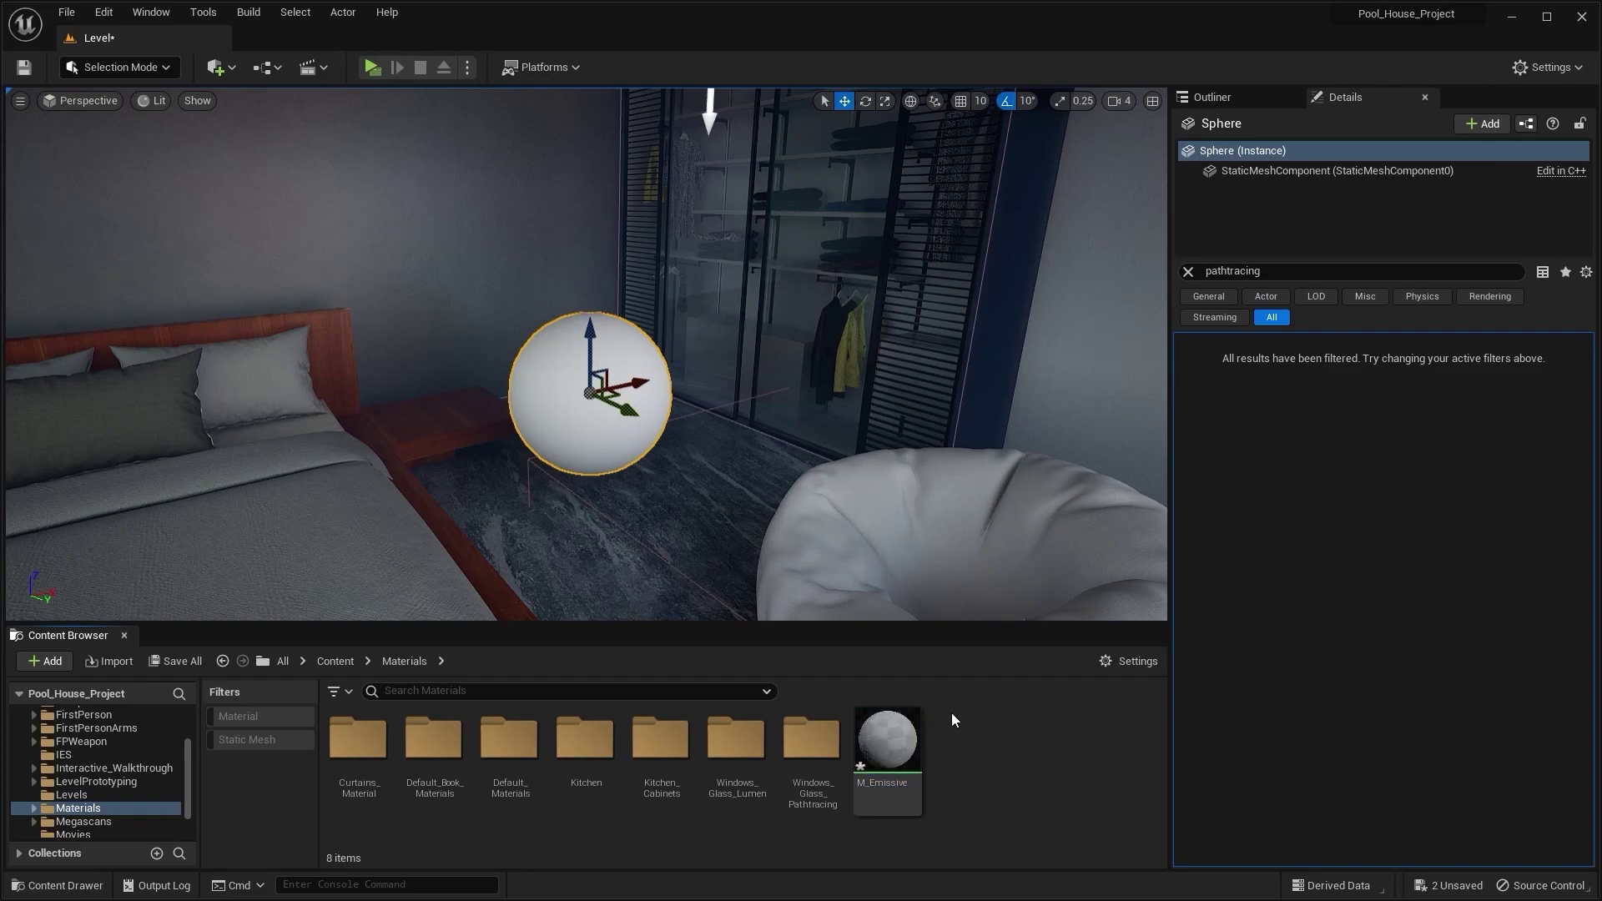
- Open the M_Emissive material and add a Constant3Vector node beside the main material node
{"action": "double_click", "coordinate": [918, 736]}
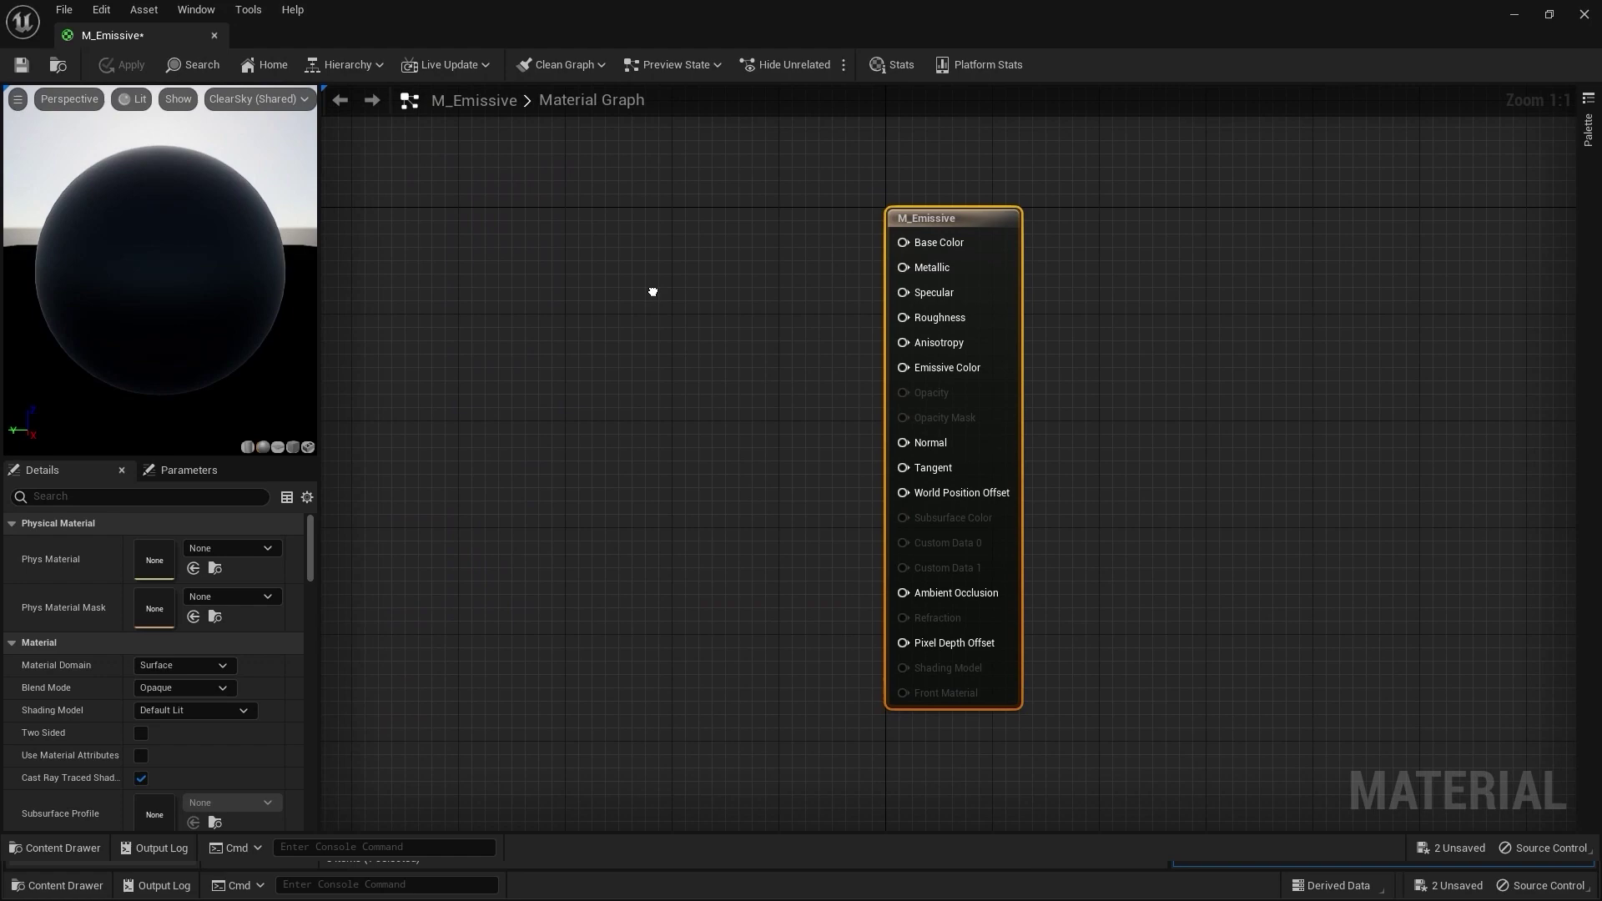
{"action": "right_click_drag", "start_coordinate": [651, 293], "coordinate": [799, 310]}
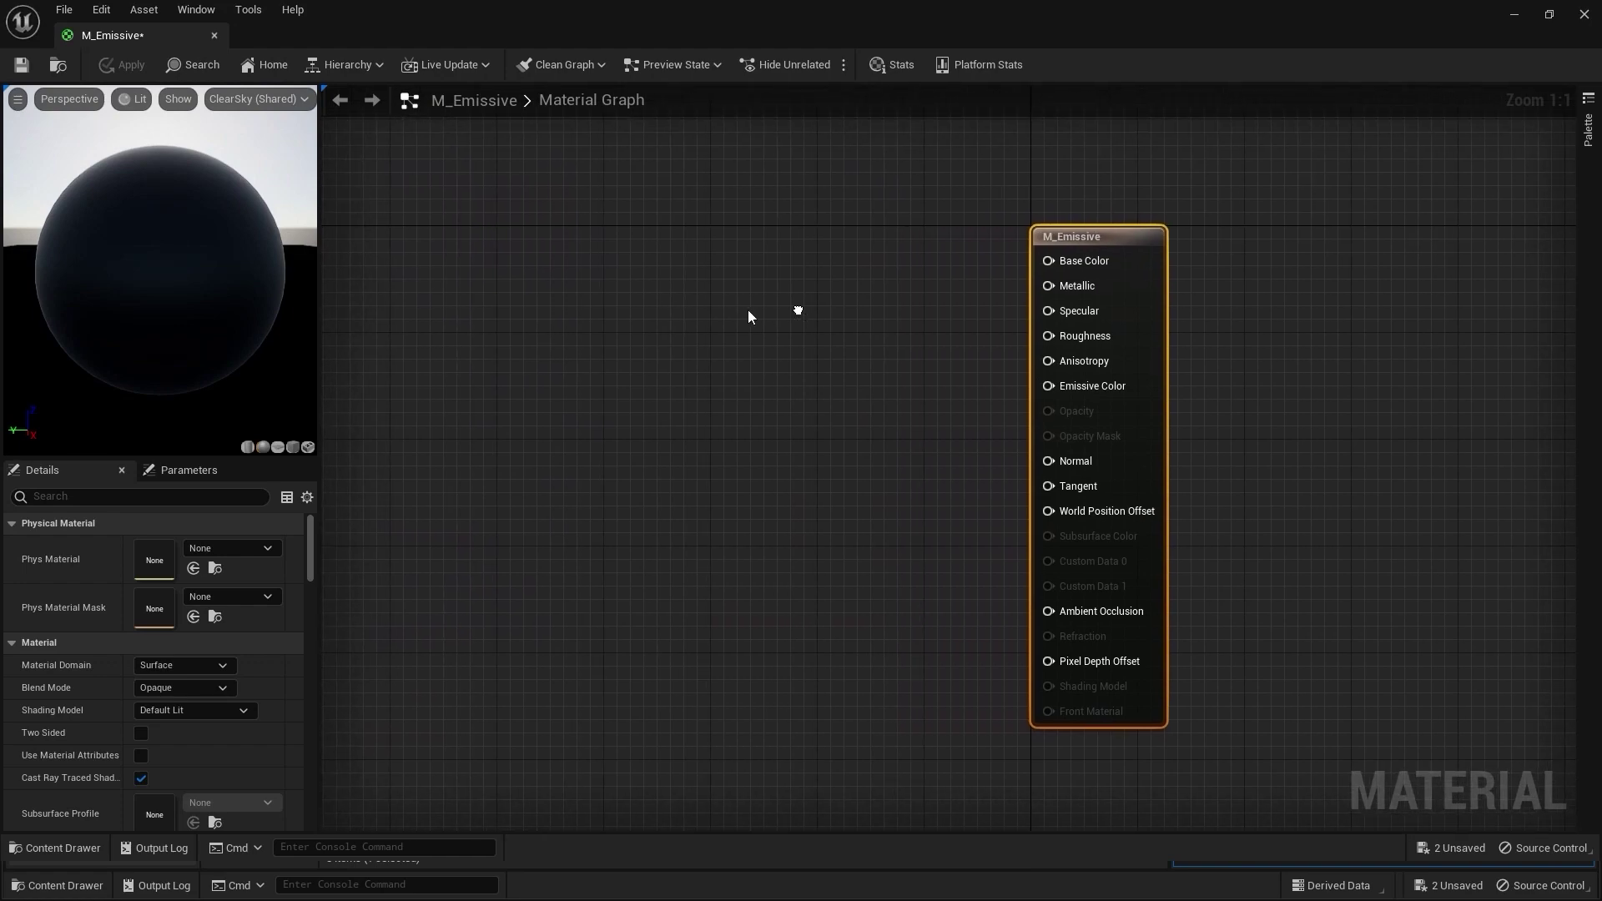
{"action": "left_click", "coordinate": [607, 267]}
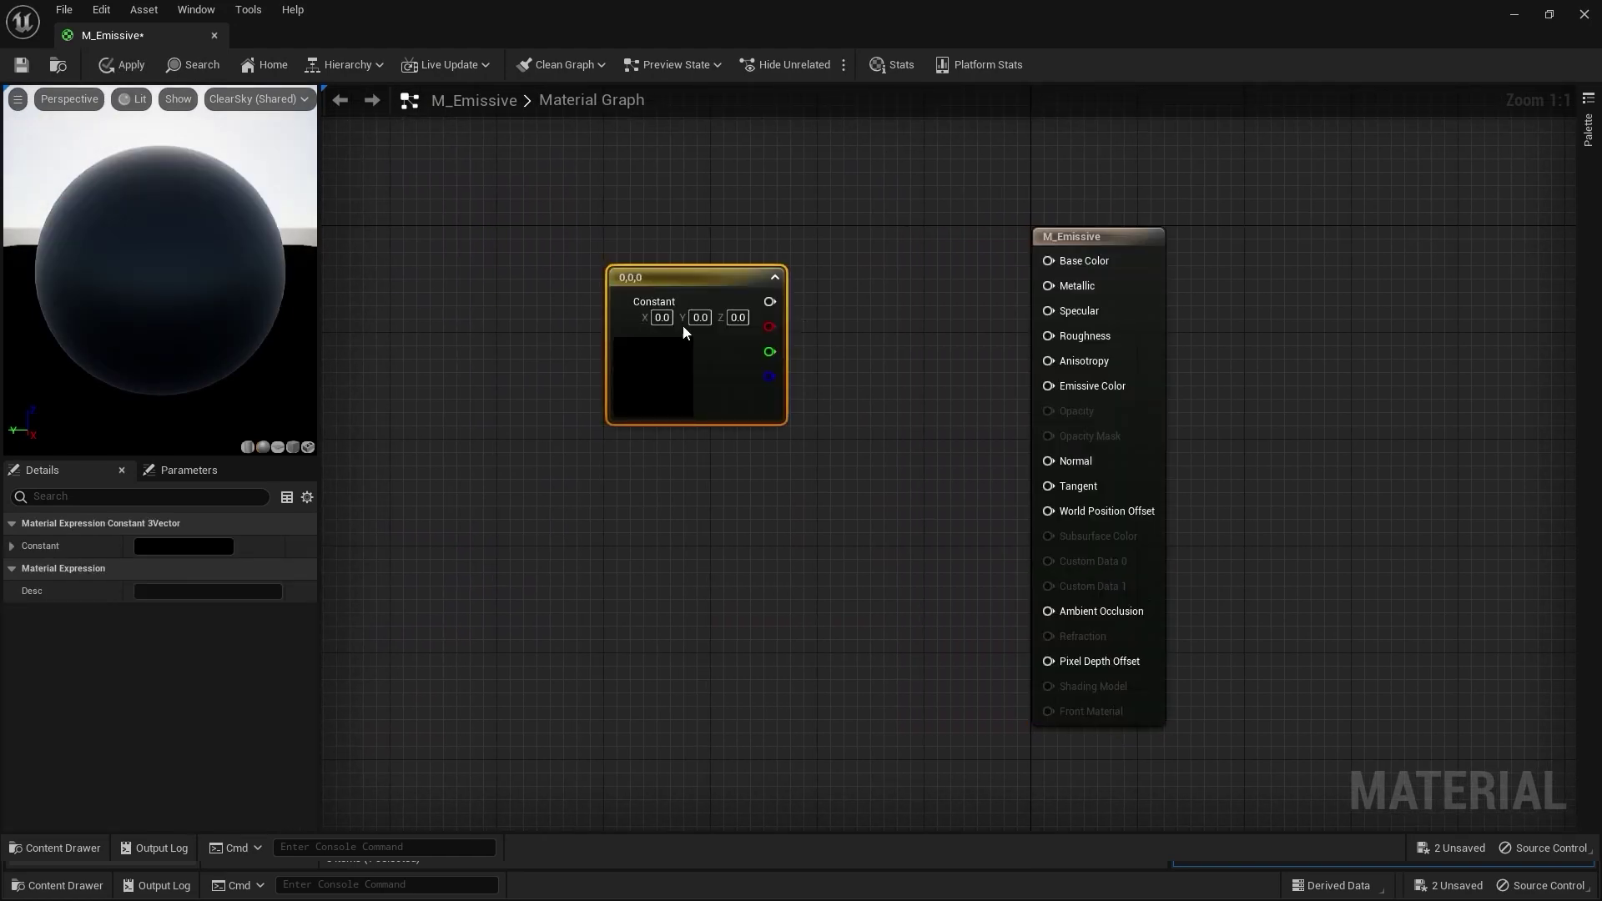
{"action": "left_click_drag", "start_coordinate": [699, 292], "coordinate": [676, 246]}
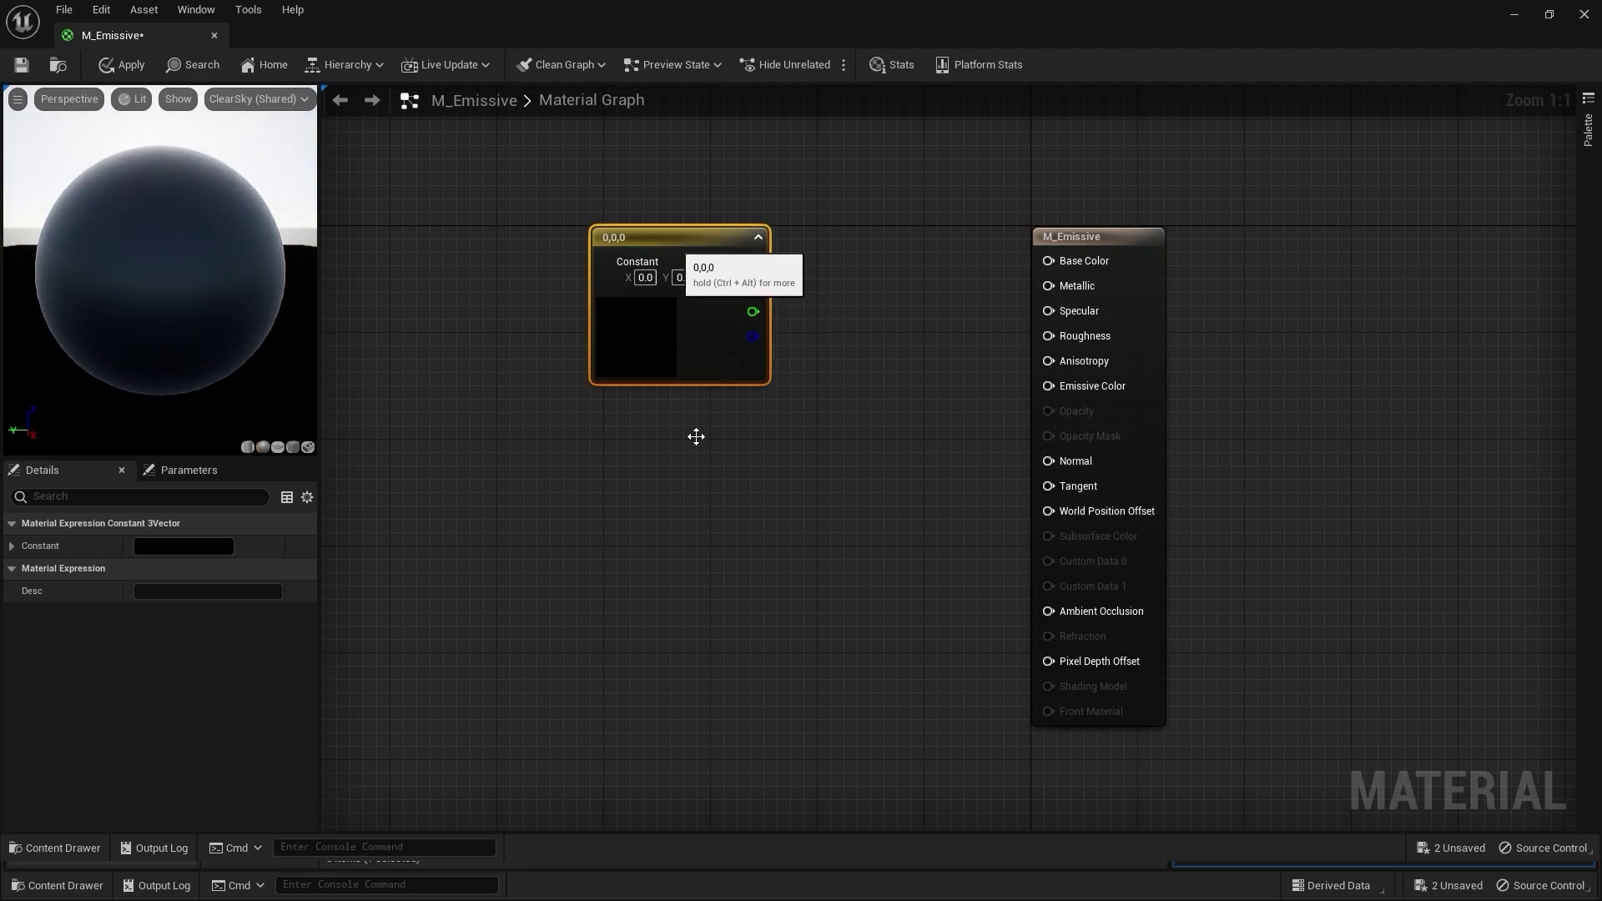
- Add a scalar parameter named "Emission Inensity" below the Constant3Vector node
{"action": "left_click", "coordinate": [641, 482]}
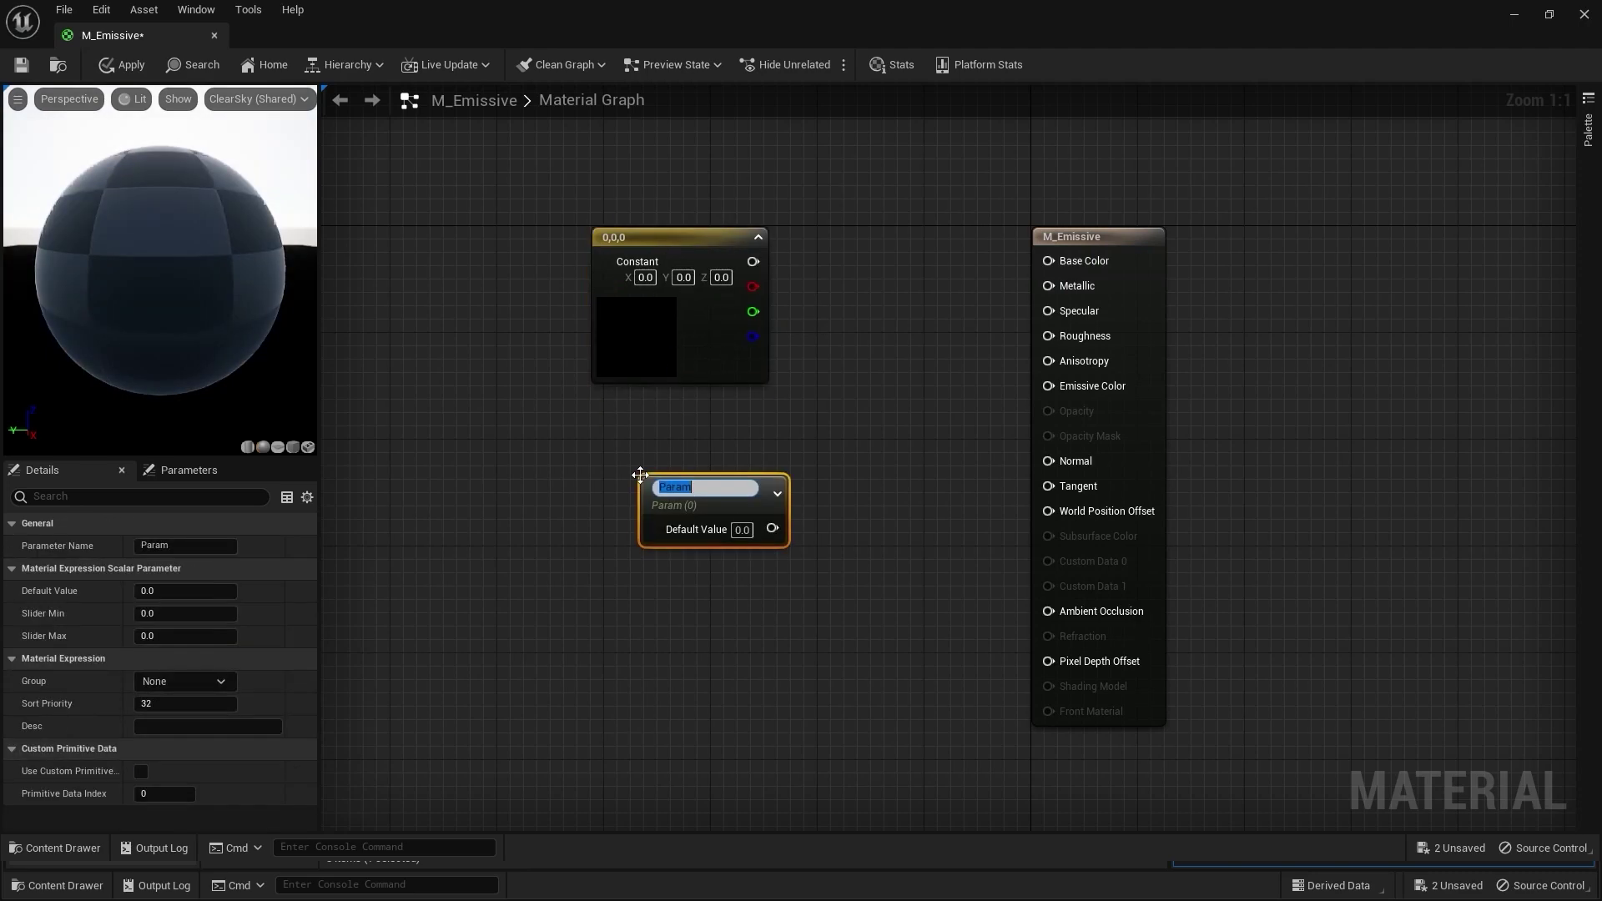
{"action": "type", "text": "ssss"}
{"action": "key", "text": "ctrl+a"}
{"action": "key", "text": "BackSpace"}
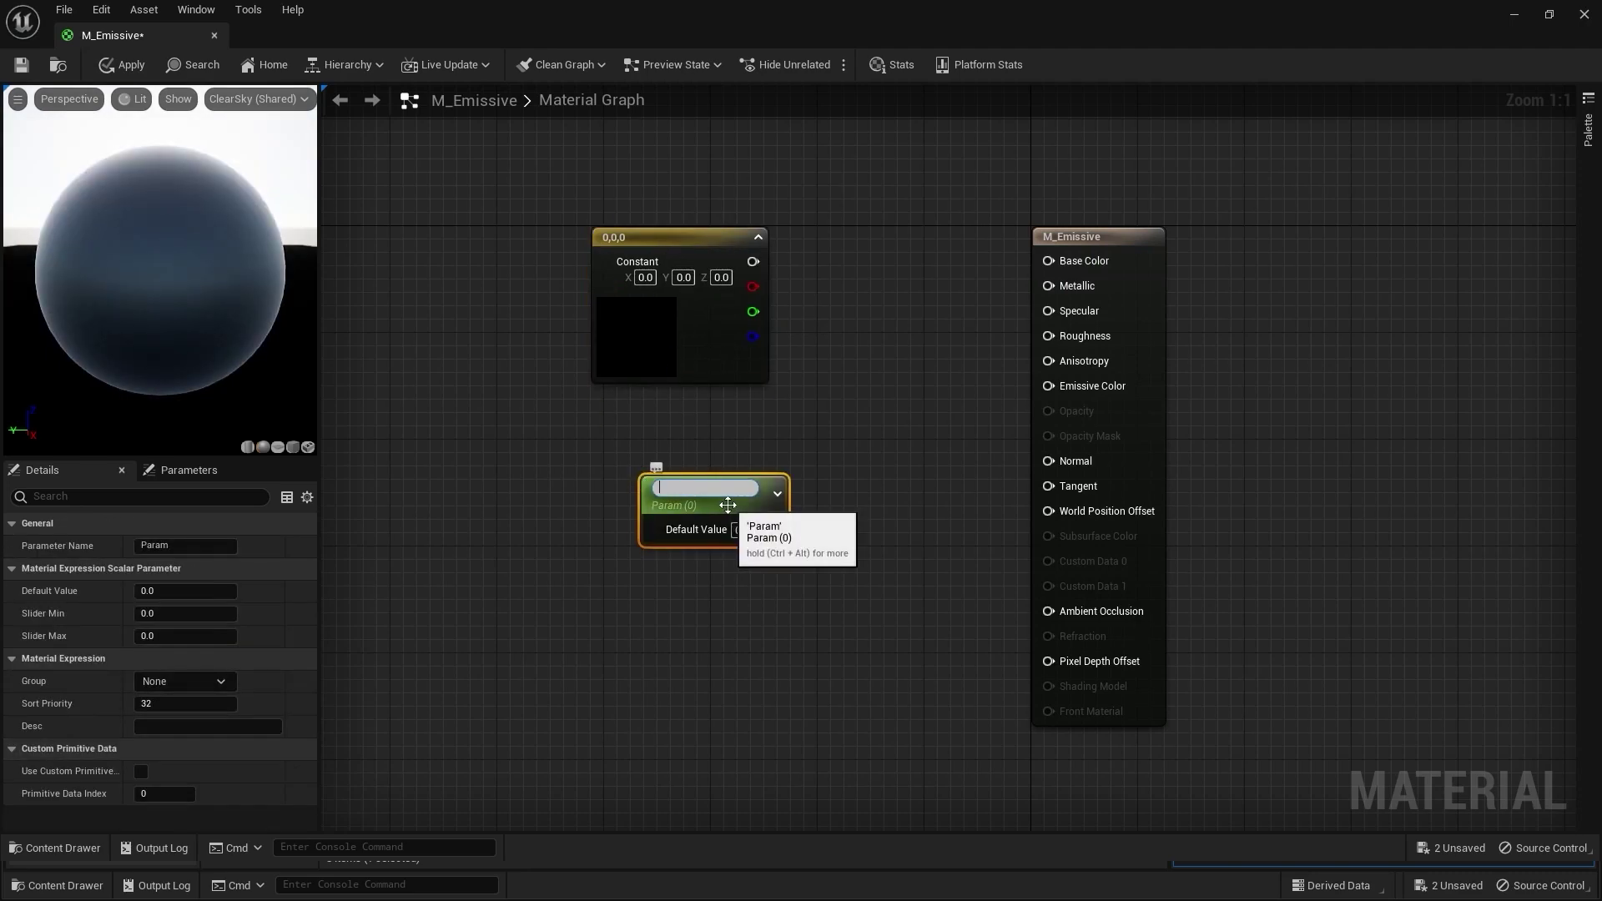
{"action": "type", "text": "Emission Inensity"}
{"action": "key", "text": "Return"}
- Convert the Constant3Vector node into a parameter named "Emissive COlor"
{"action": "left_click", "coordinate": [679, 340]}
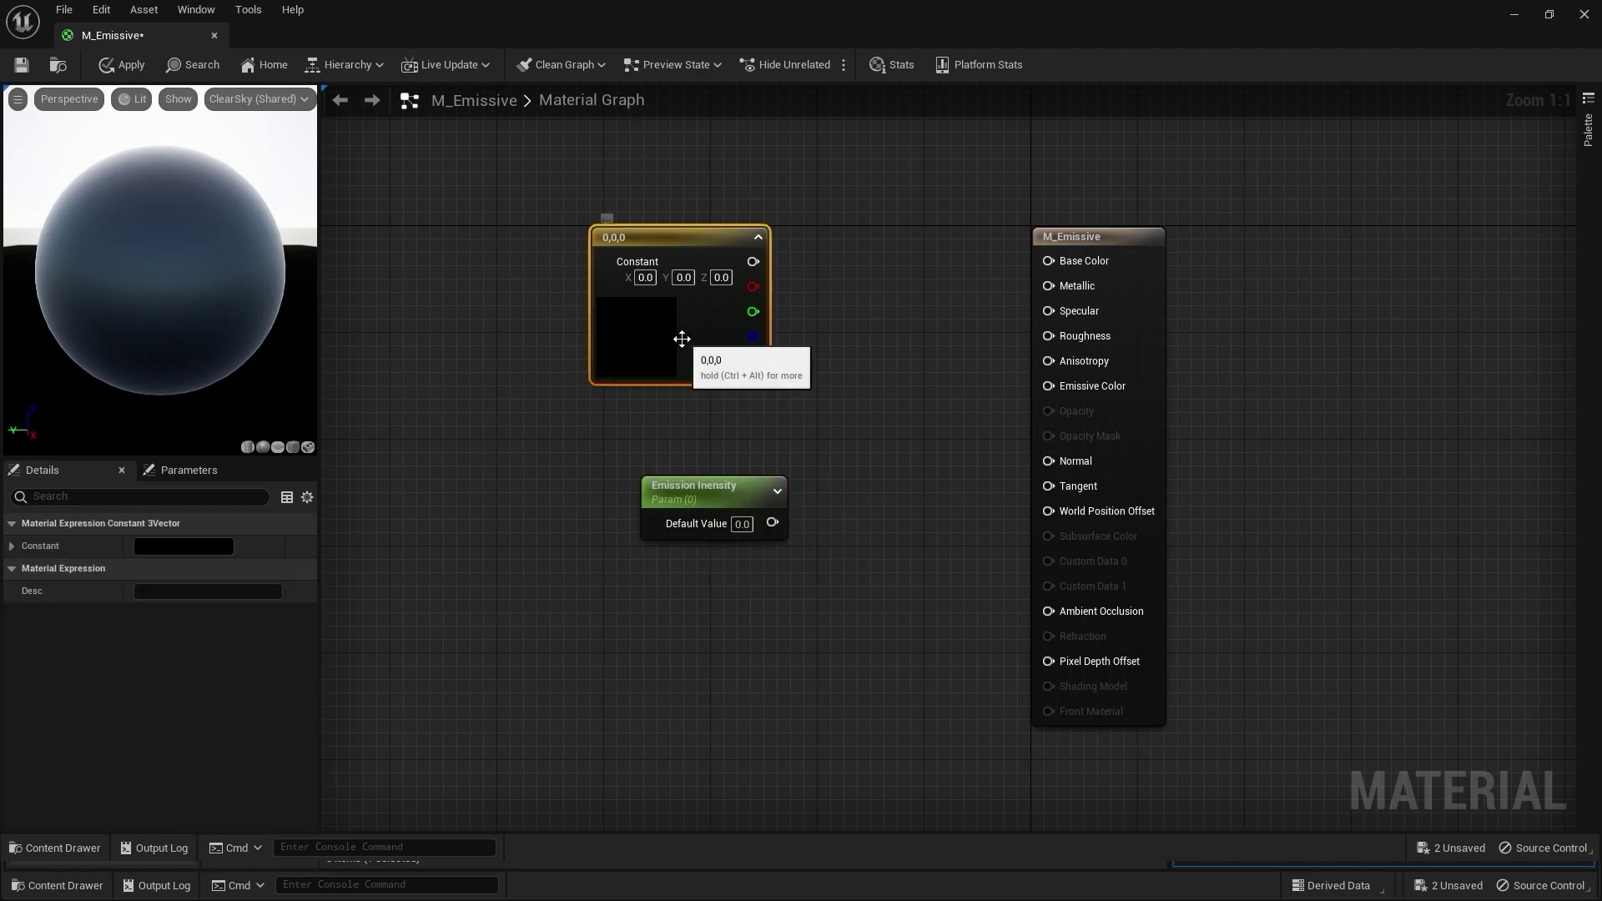
{"action": "right_click", "coordinate": [690, 333]}
{"action": "left_click", "coordinate": [737, 368]}
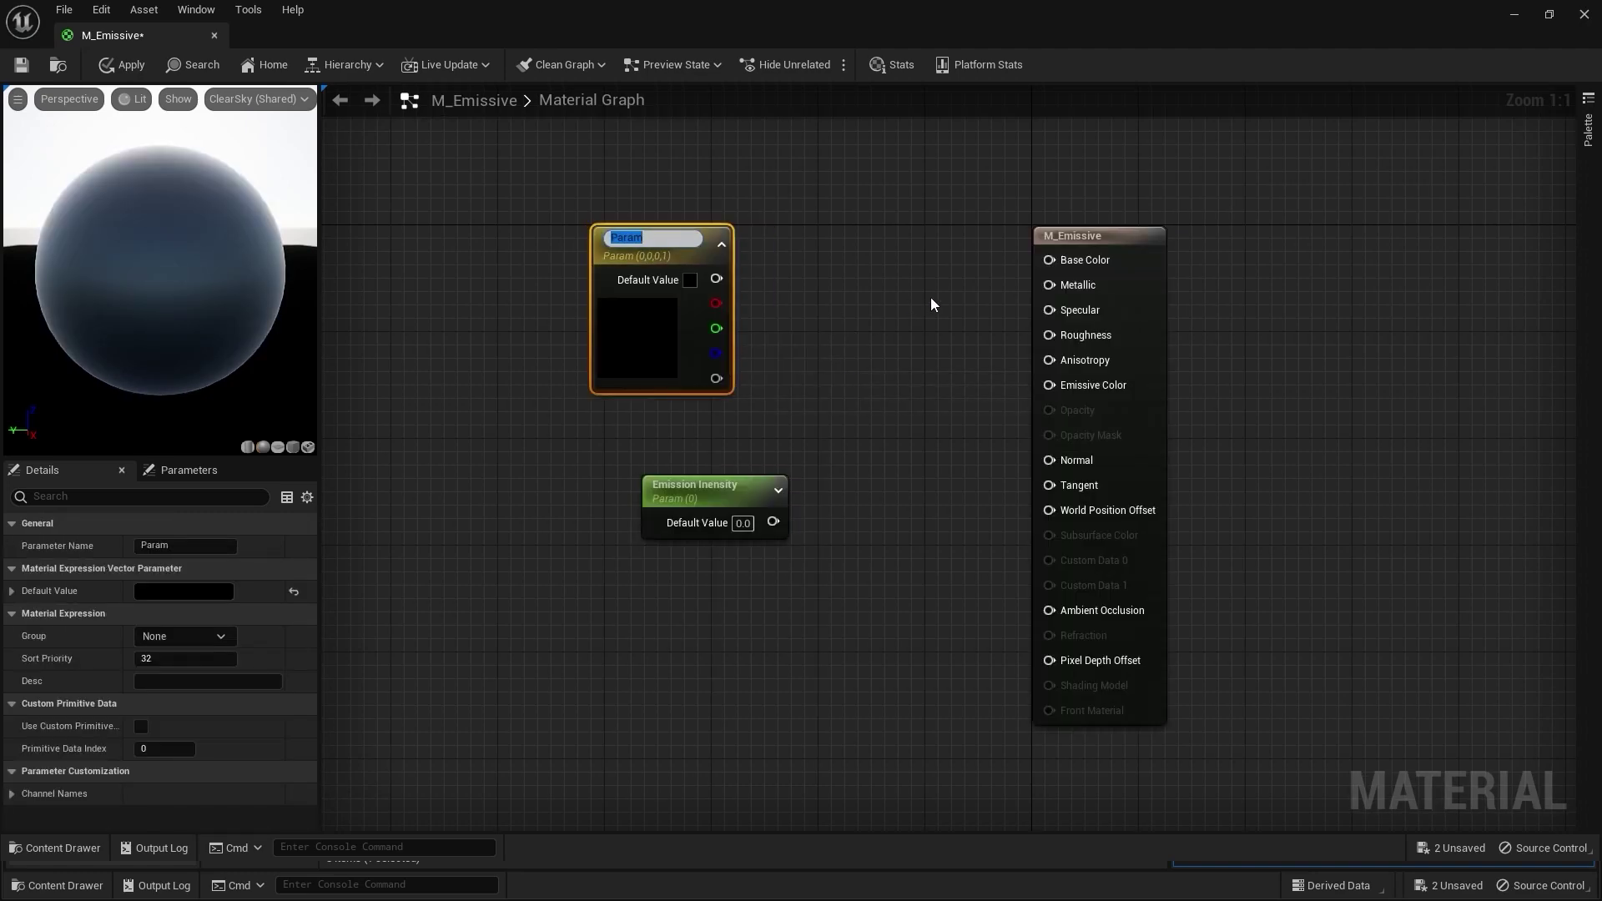
{"action": "key", "text": "BackSpace"}
{"action": "type", "text": "Emissive Color"}
{"action": "key", "text": "Return"}
{"action": "left_click", "coordinate": [932, 302]}
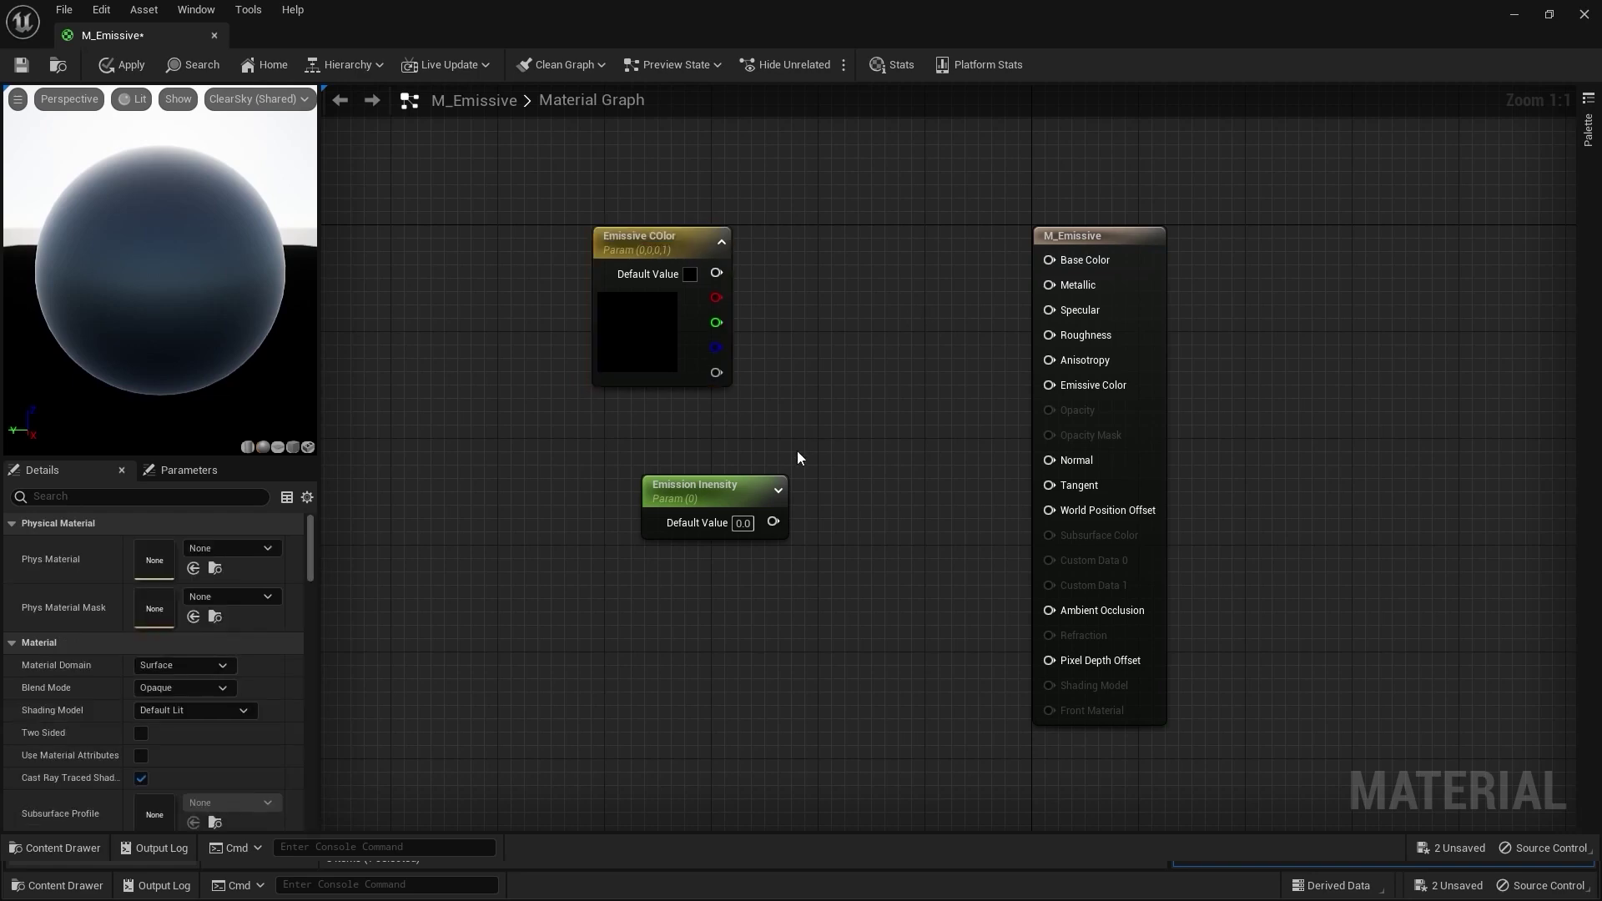
- Add a Multiply node and connect Emissive COlor to its A input and Emission Inensity to its B input
{"action": "left_click_drag", "start_coordinate": [739, 487], "coordinate": [673, 467]}
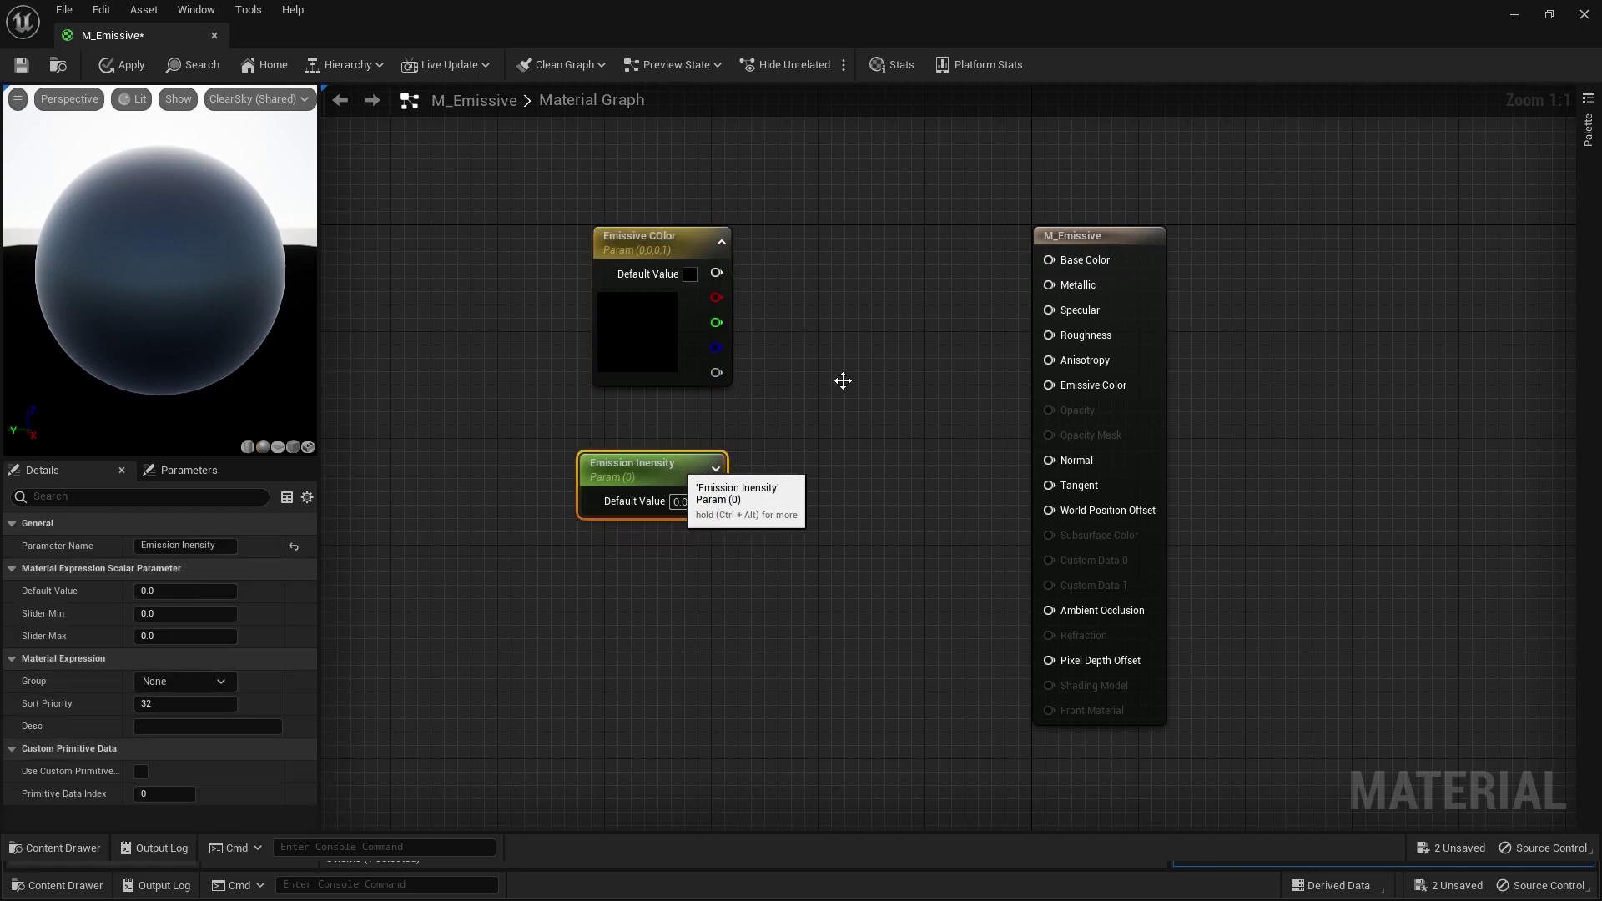
{"action": "left_click", "coordinate": [888, 379]}
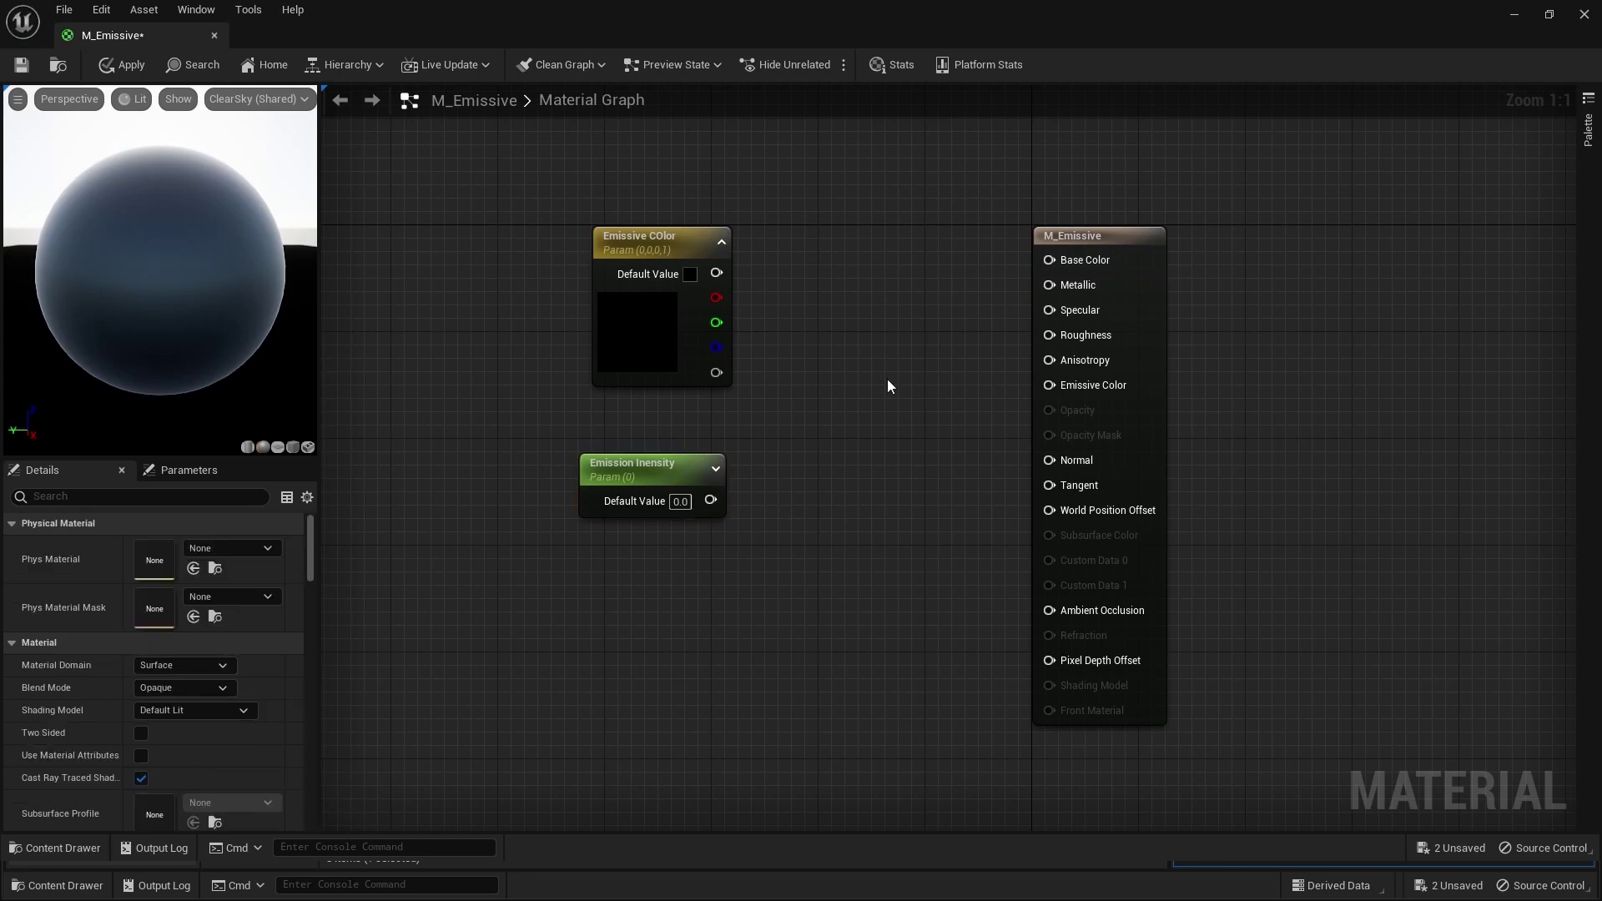
{"action": "left_click", "coordinate": [888, 386]}
{"action": "left_click_drag", "start_coordinate": [917, 396], "coordinate": [862, 373]}
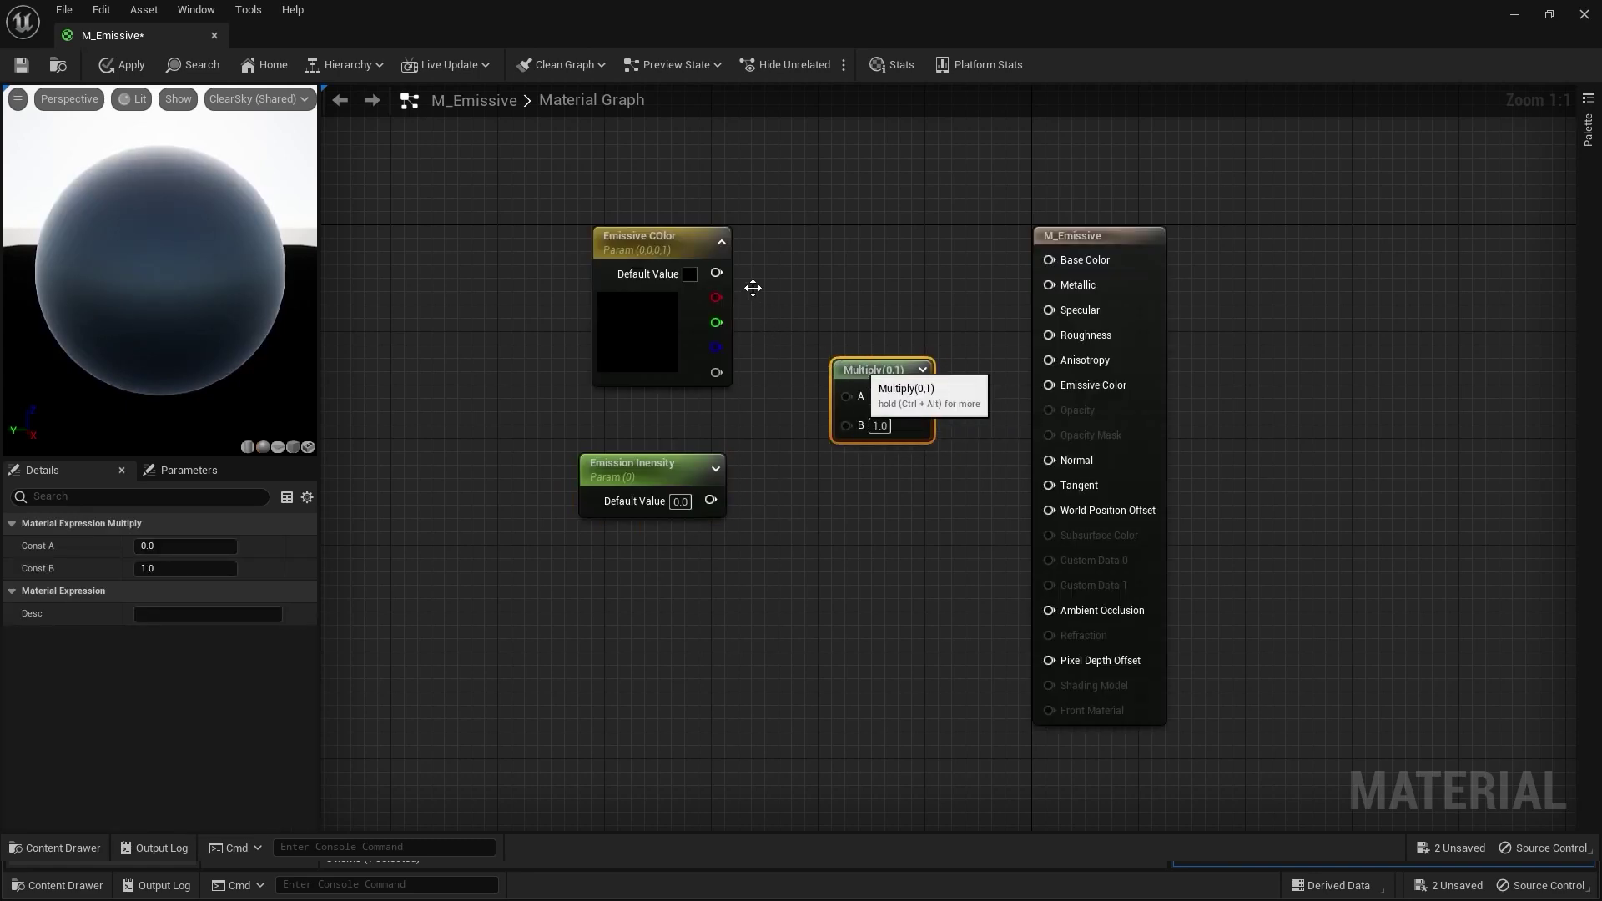
{"action": "left_click_drag", "start_coordinate": [716, 273], "coordinate": [847, 395]}
{"action": "left_click_drag", "start_coordinate": [711, 500], "coordinate": [848, 428]}
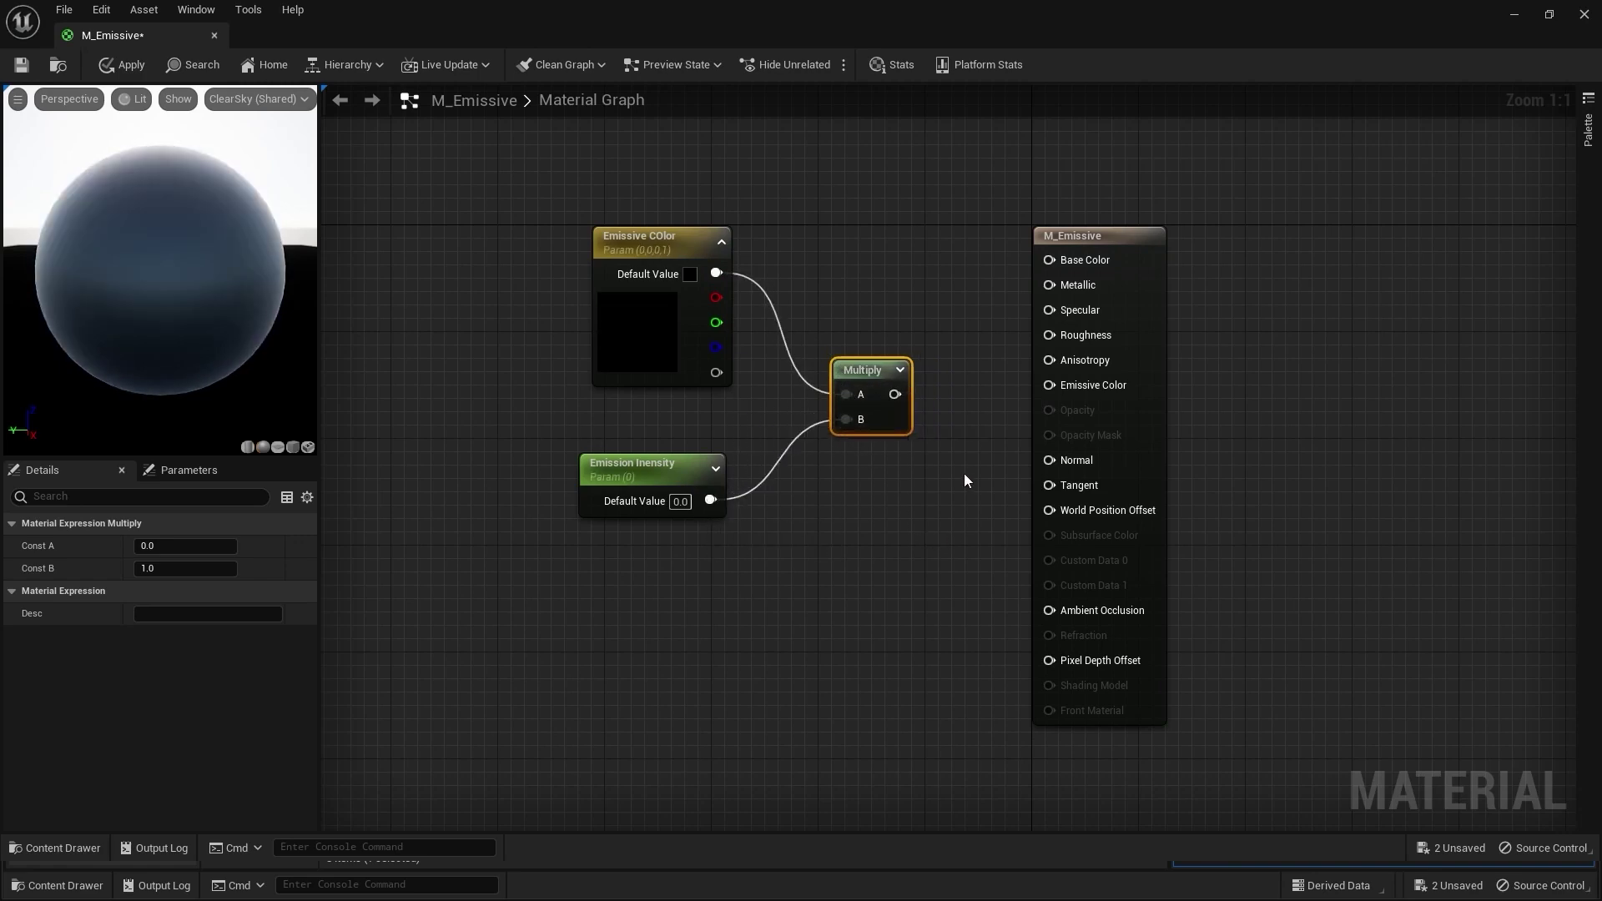
- Connect the Multiply output to the material's Emissive Color input, apply the material and close its editor
{"action": "right_click_drag", "start_coordinate": [964, 473], "coordinate": [885, 504]}
{"action": "left_click_drag", "start_coordinate": [821, 424], "coordinate": [964, 421]}
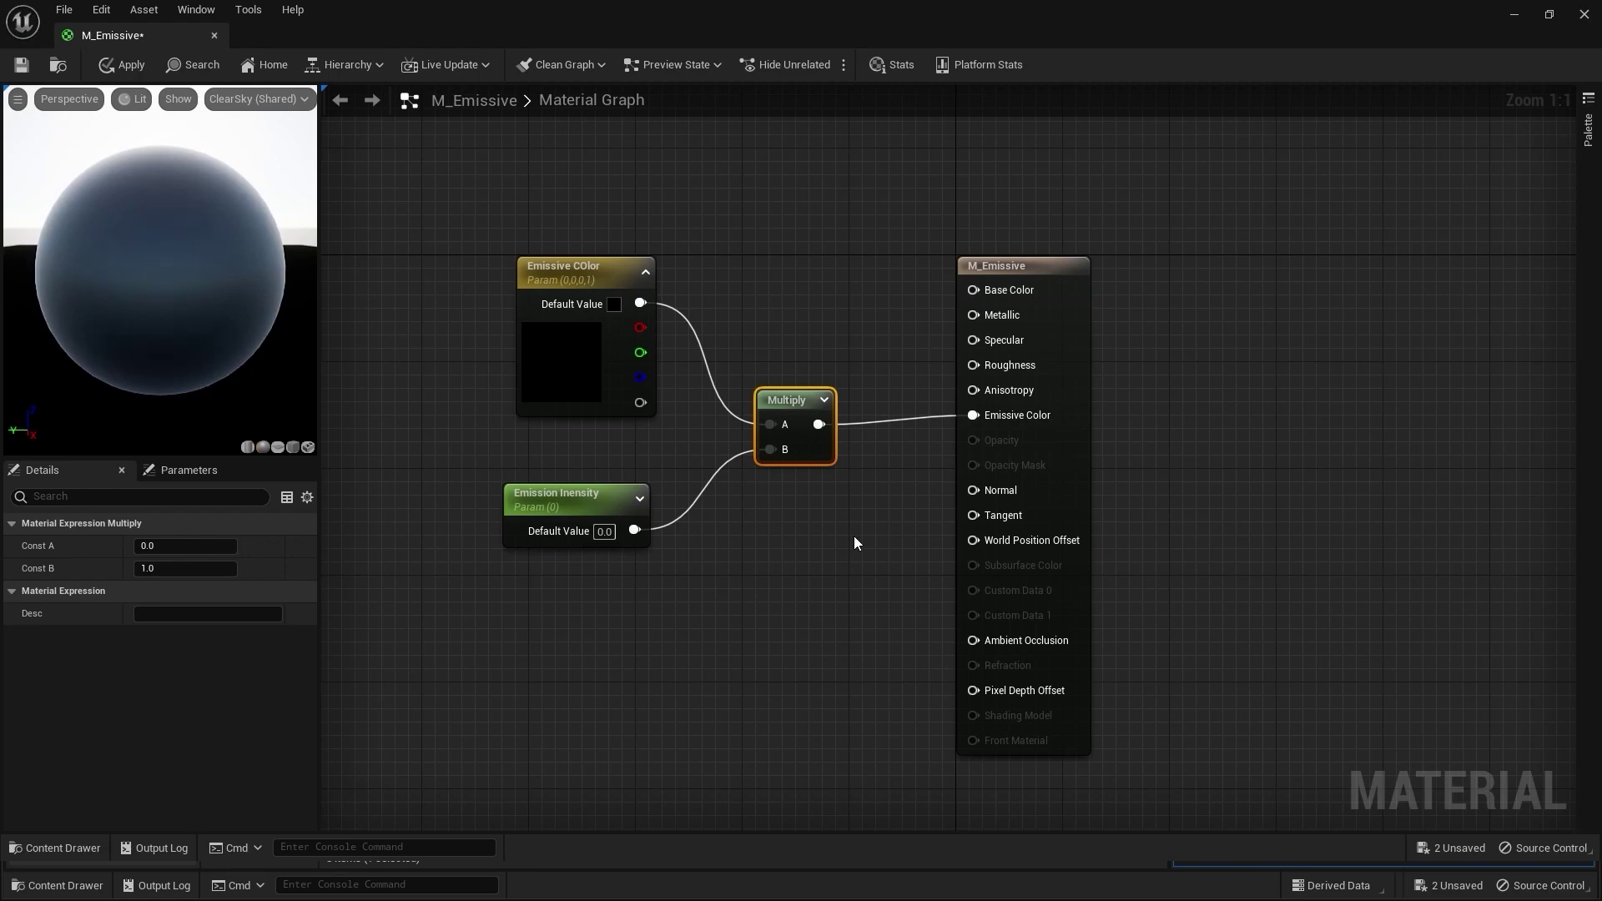
{"action": "left_click", "coordinate": [119, 63]}
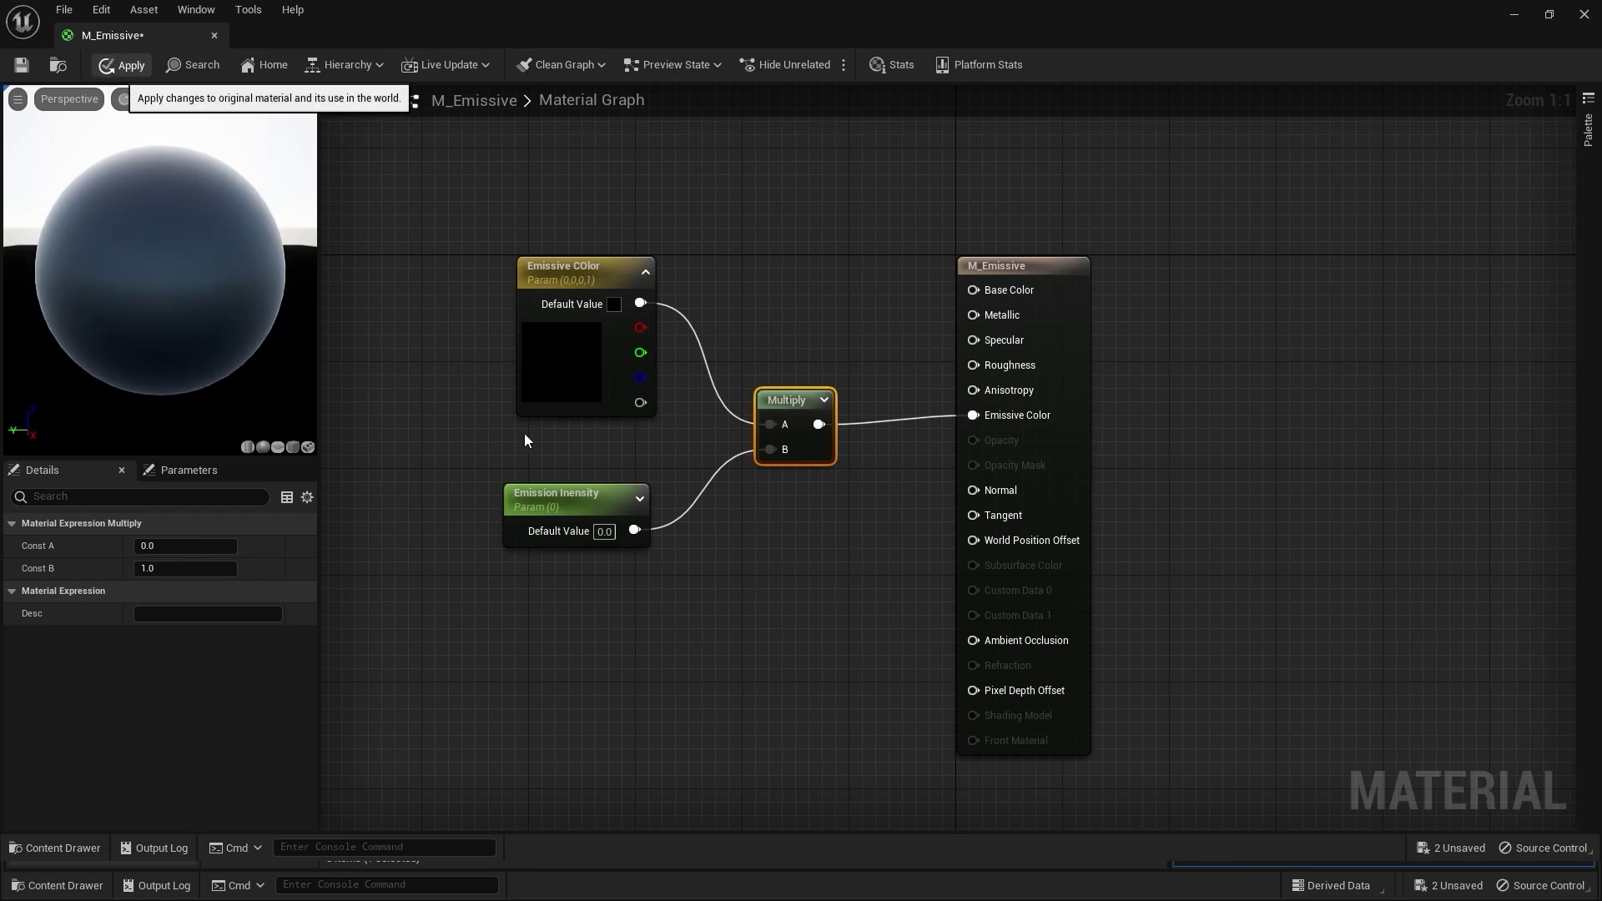
{"action": "left_click", "coordinate": [1585, 15]}
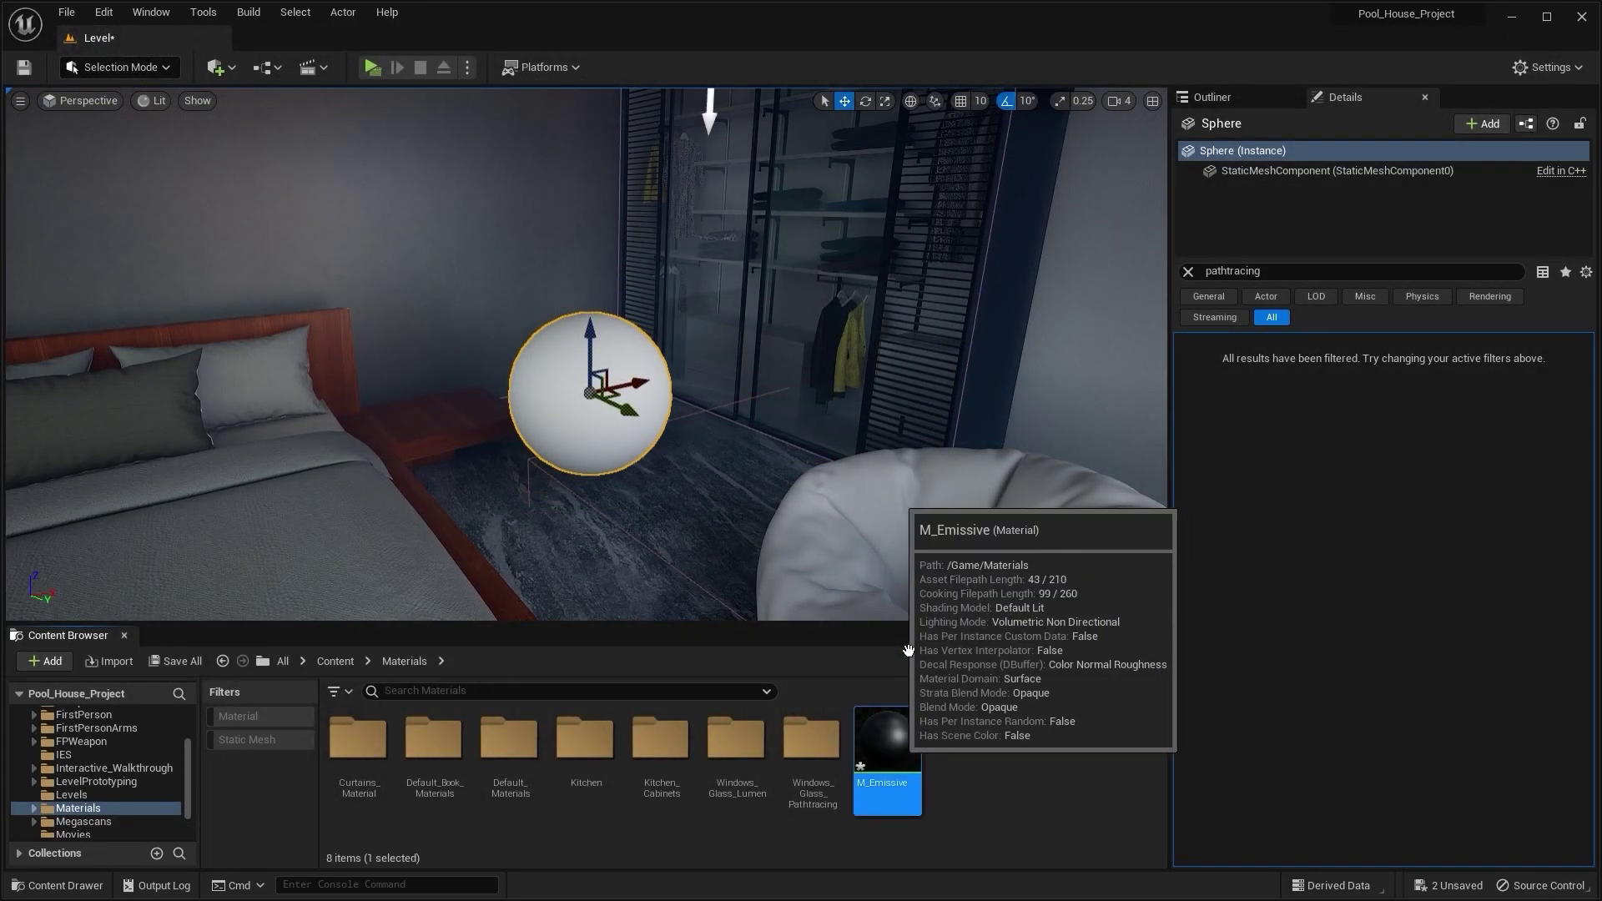
- Create a material instance of M_Emissive named M_Emissive_Inst and assign it to the bedroom sphere
{"action": "right_click", "coordinate": [895, 742]}
{"action": "left_click", "coordinate": [1003, 336]}
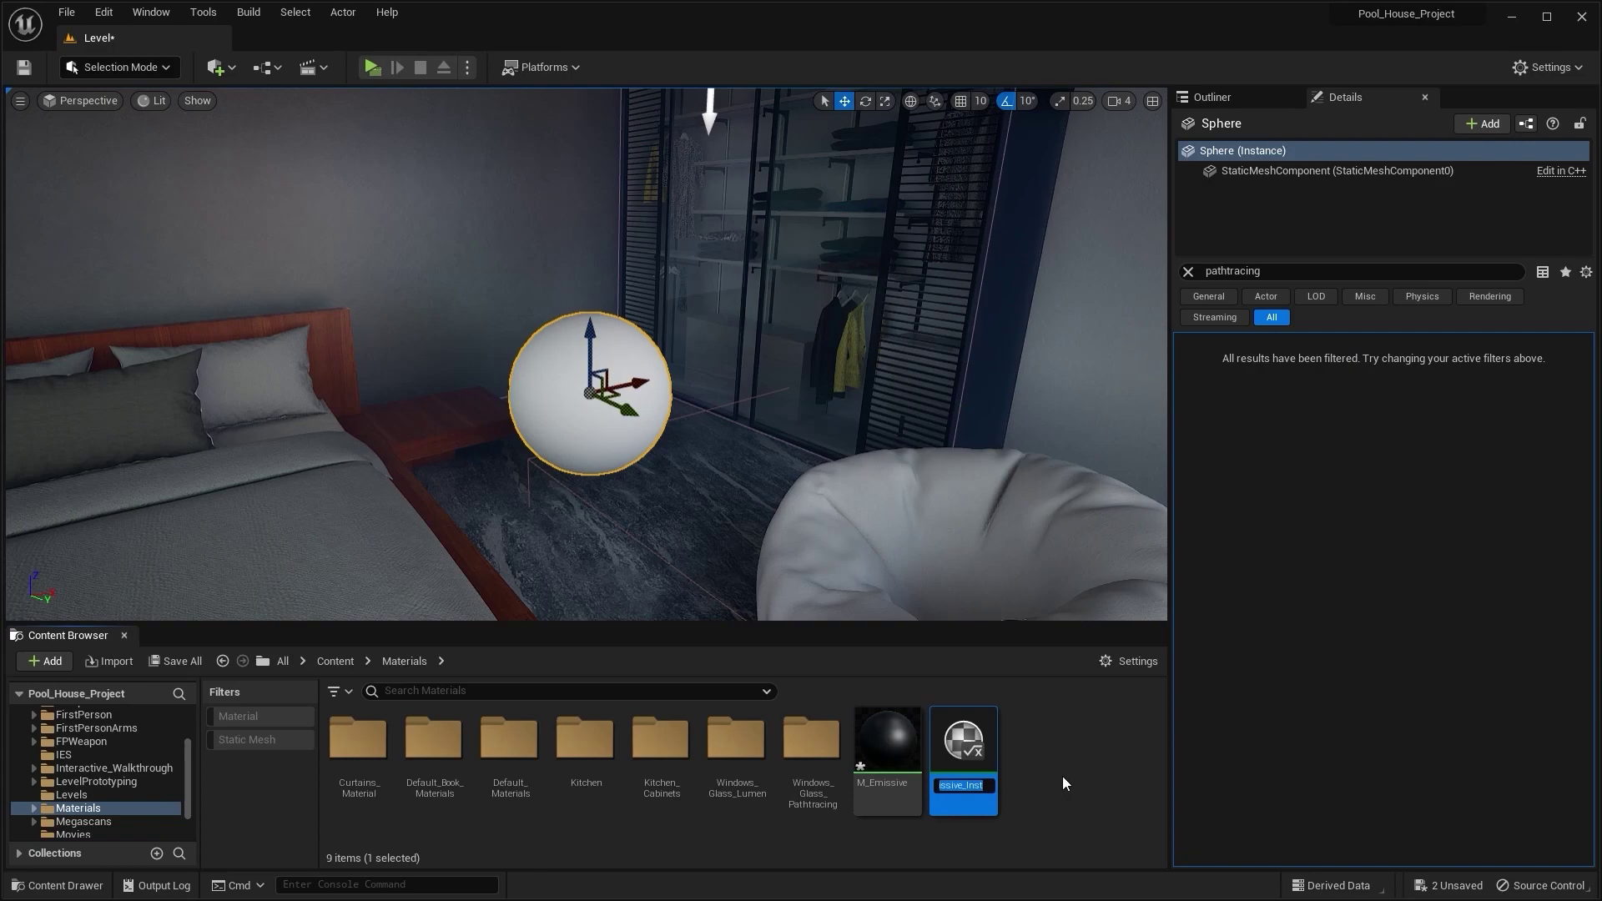
{"action": "key", "text": "Return"}
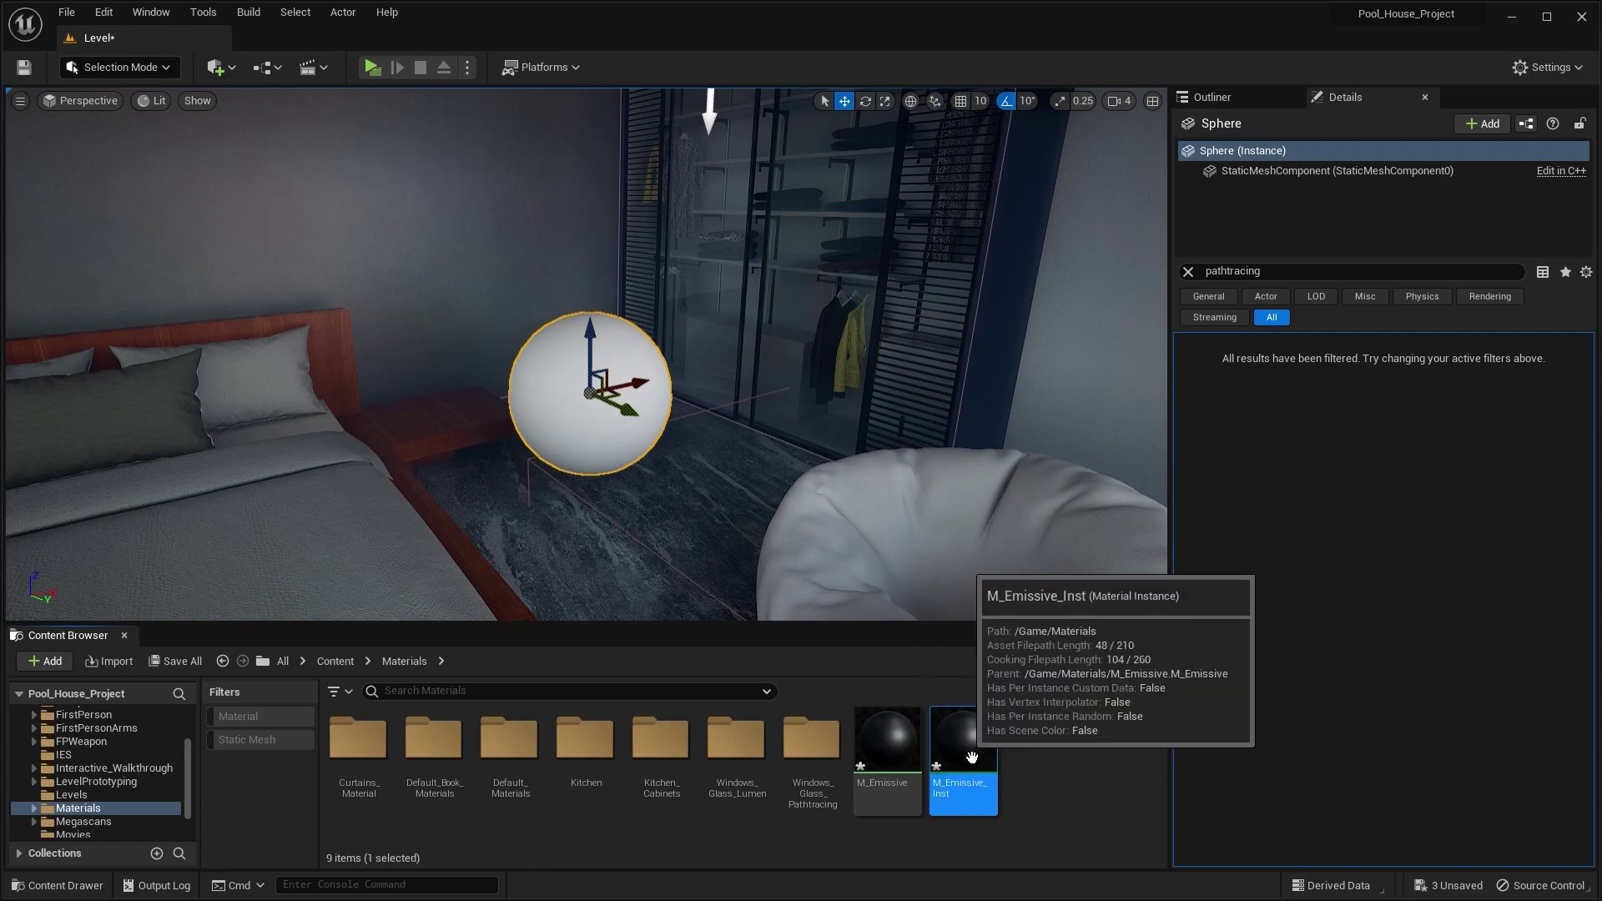
{"action": "left_click_drag", "start_coordinate": [971, 757], "coordinate": [587, 417]}
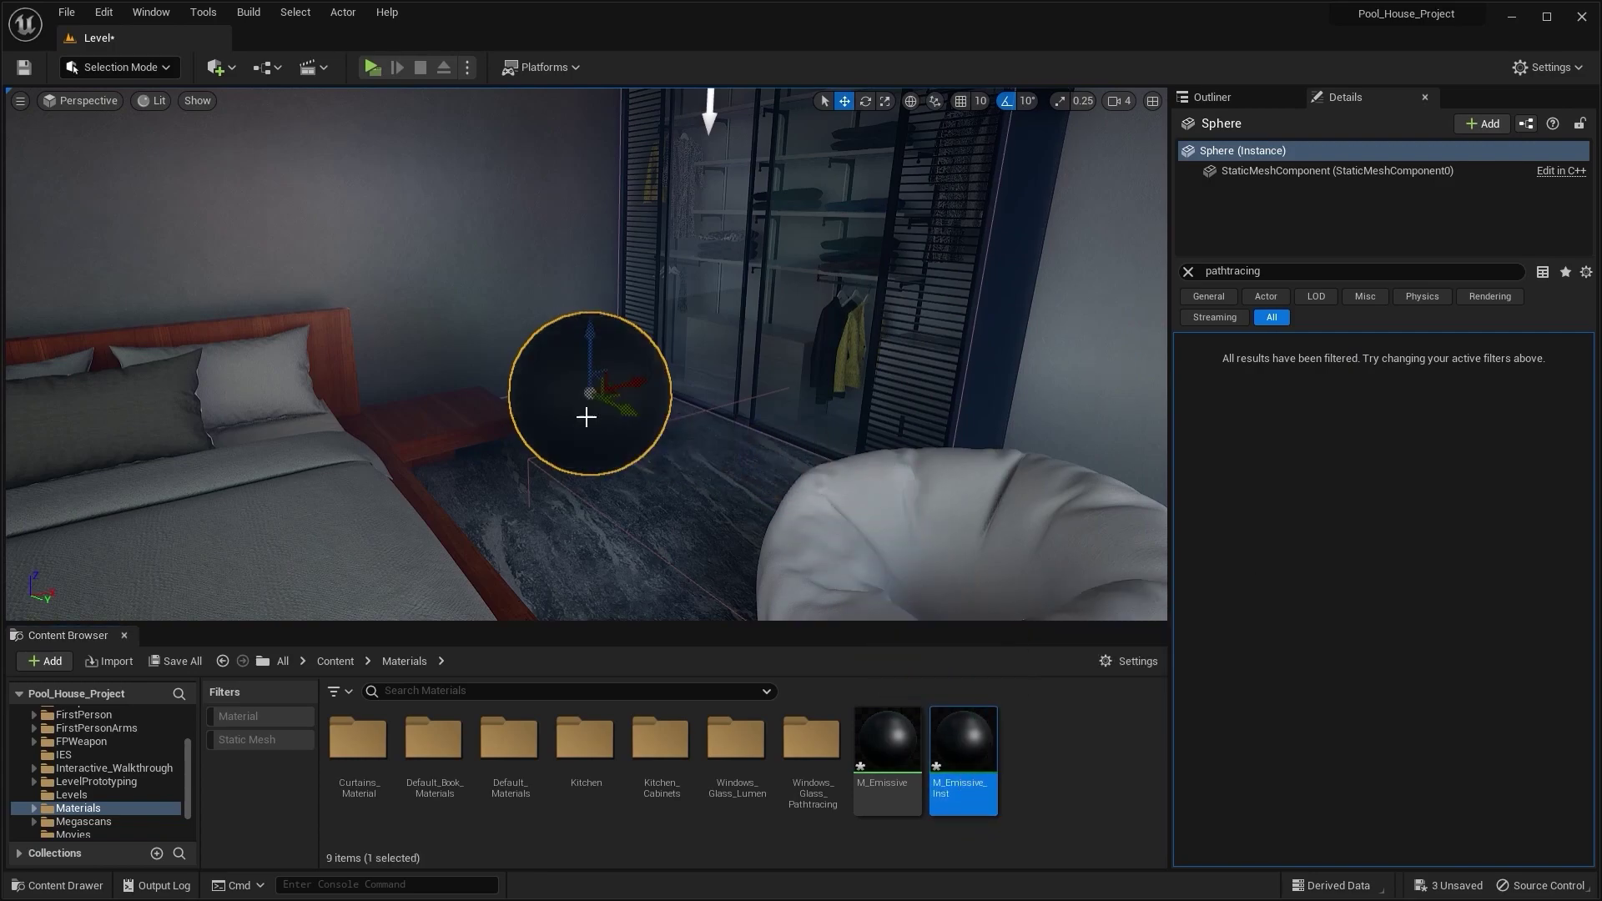
- Open M_Emissive_Inst and resize its editor into a small window placed beside the sphere in the viewport
{"action": "double_click", "coordinate": [963, 732]}
{"action": "left_click_drag", "start_coordinate": [1005, 32], "coordinate": [1008, 282]}
{"action": "double_click", "coordinate": [1163, 219]}
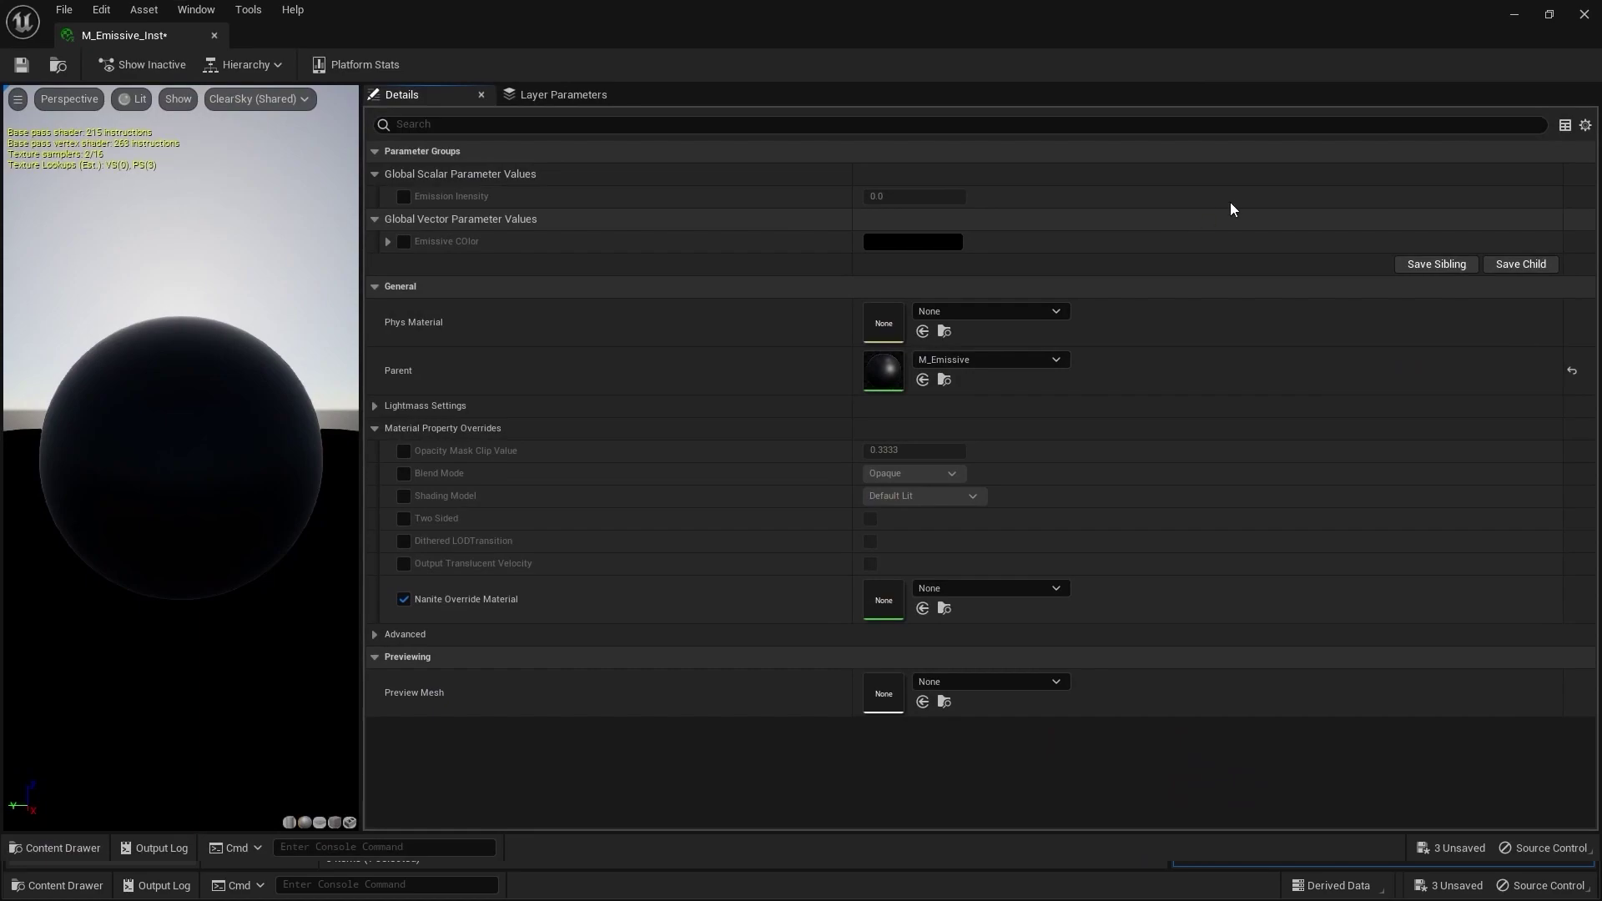
{"action": "double_click", "coordinate": [1191, 22]}
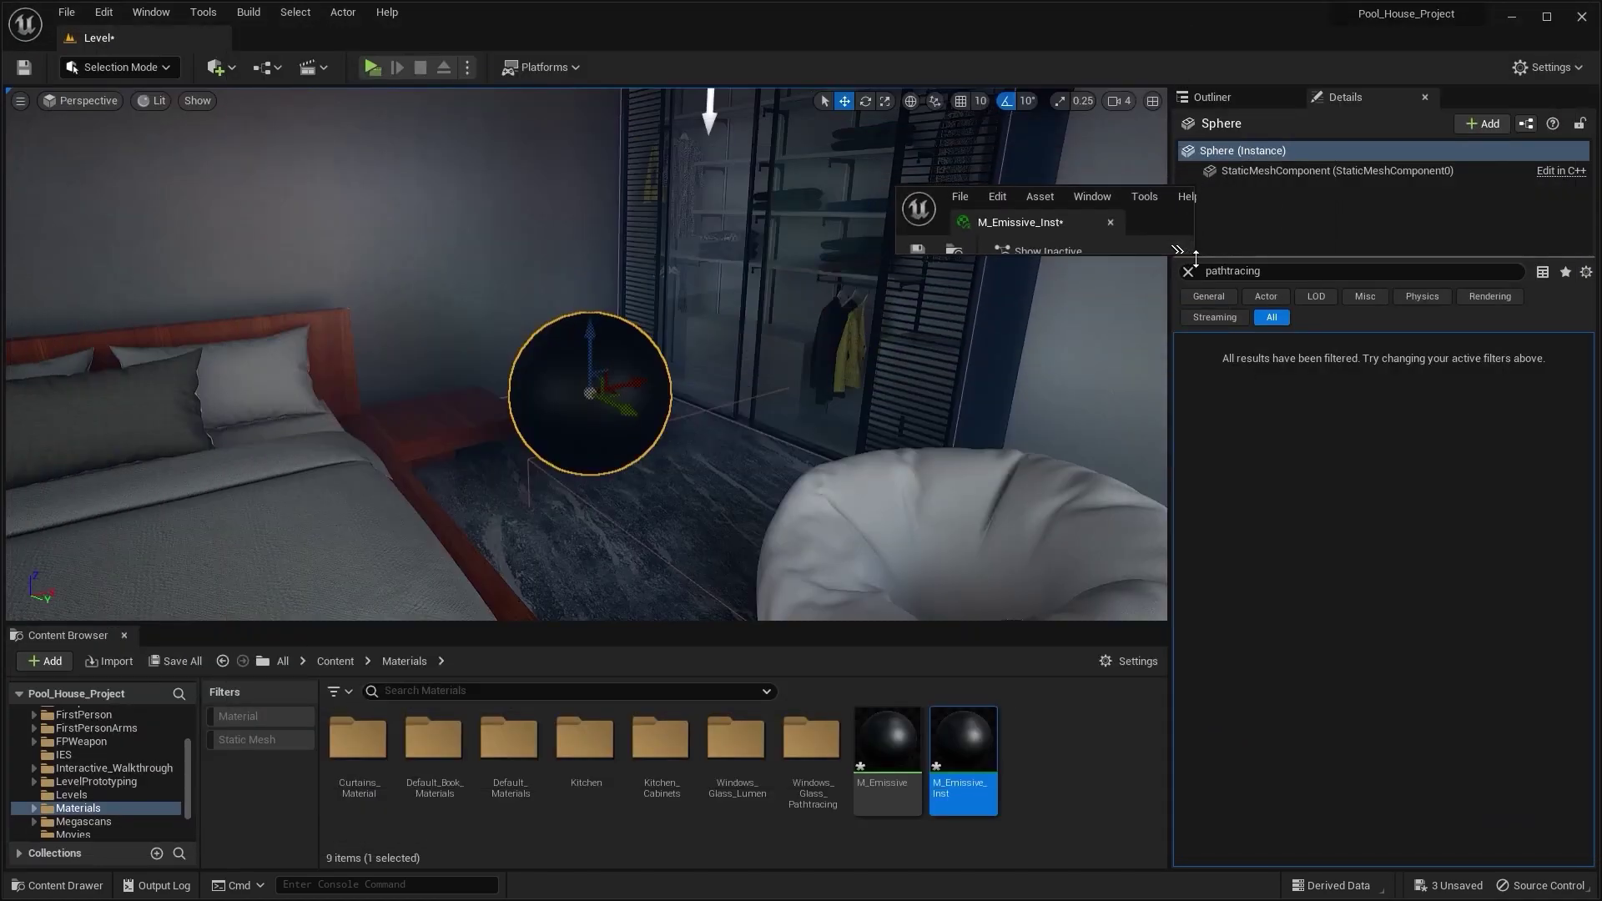
{"action": "left_click_drag", "start_coordinate": [1196, 253], "coordinate": [1502, 679]}
{"action": "left_click_drag", "start_coordinate": [1270, 224], "coordinate": [1177, 163]}
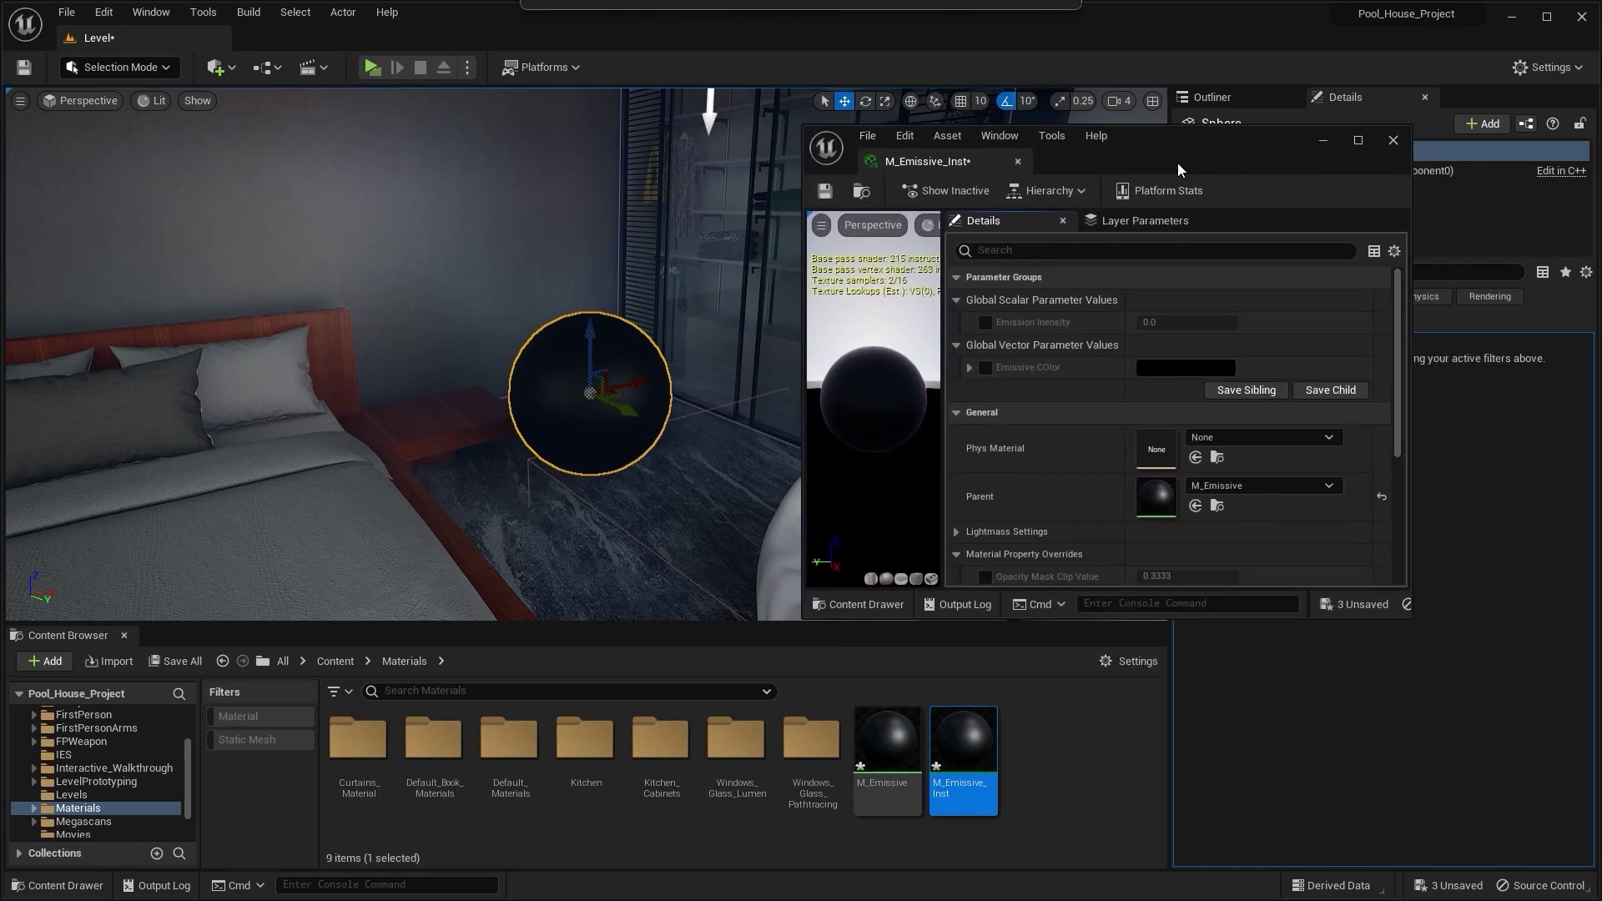
- Enable both parameter overrides in M_Emissive_Inst, setting Emissive COlor's B to 0.2 and Emission Inensity to about 261358
{"action": "left_click", "coordinate": [986, 322]}
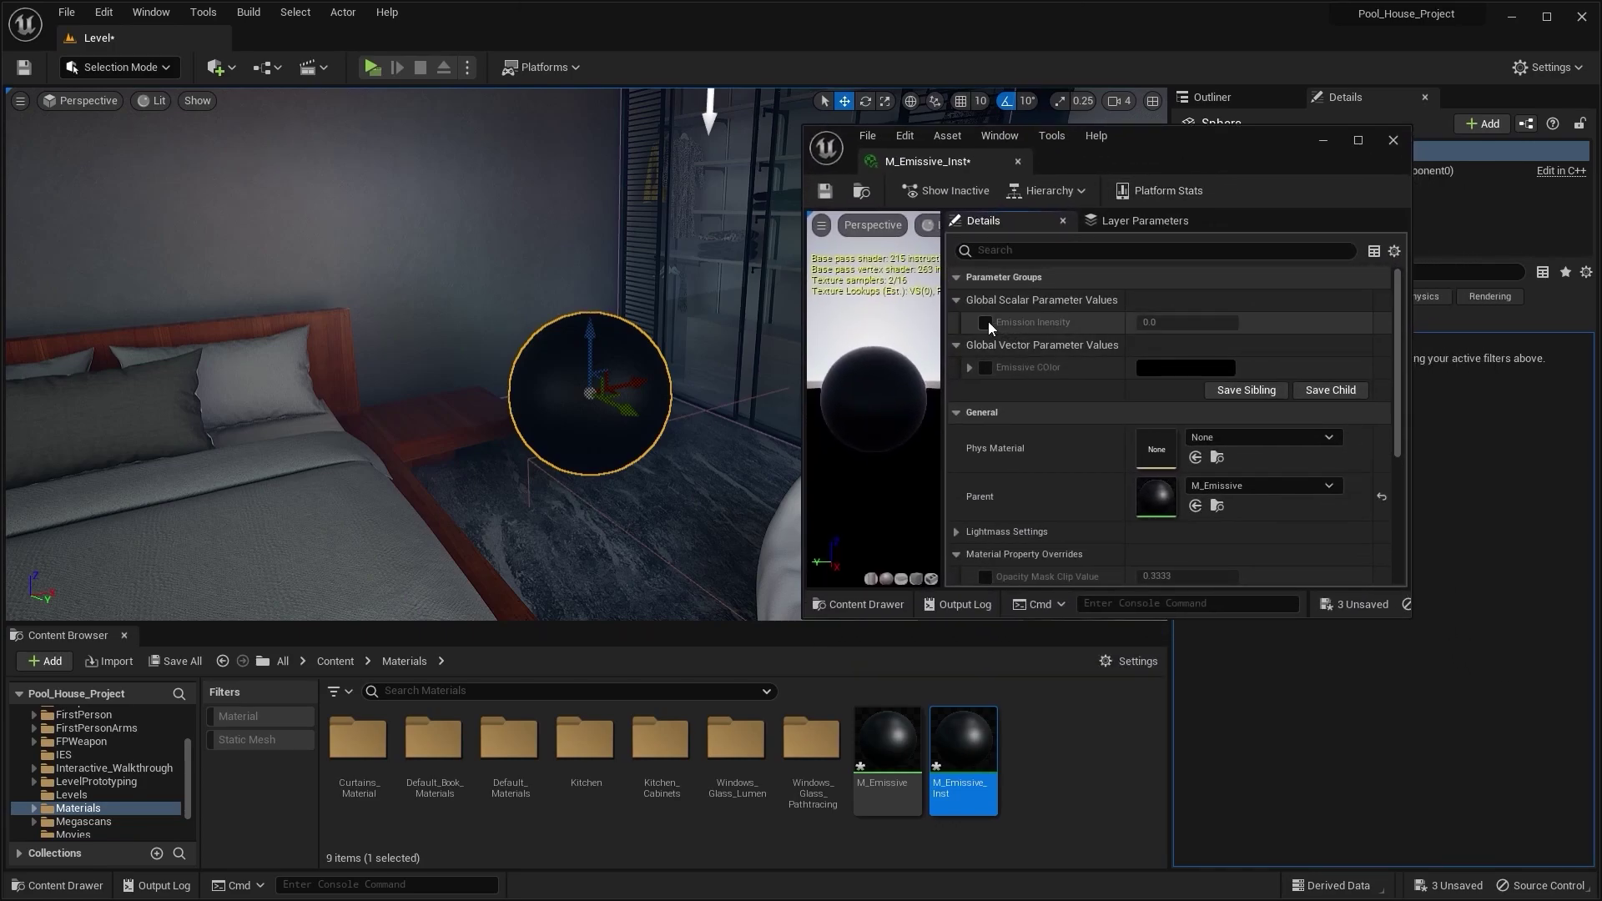
{"action": "left_click", "coordinate": [986, 368]}
{"action": "left_click", "coordinate": [968, 367]}
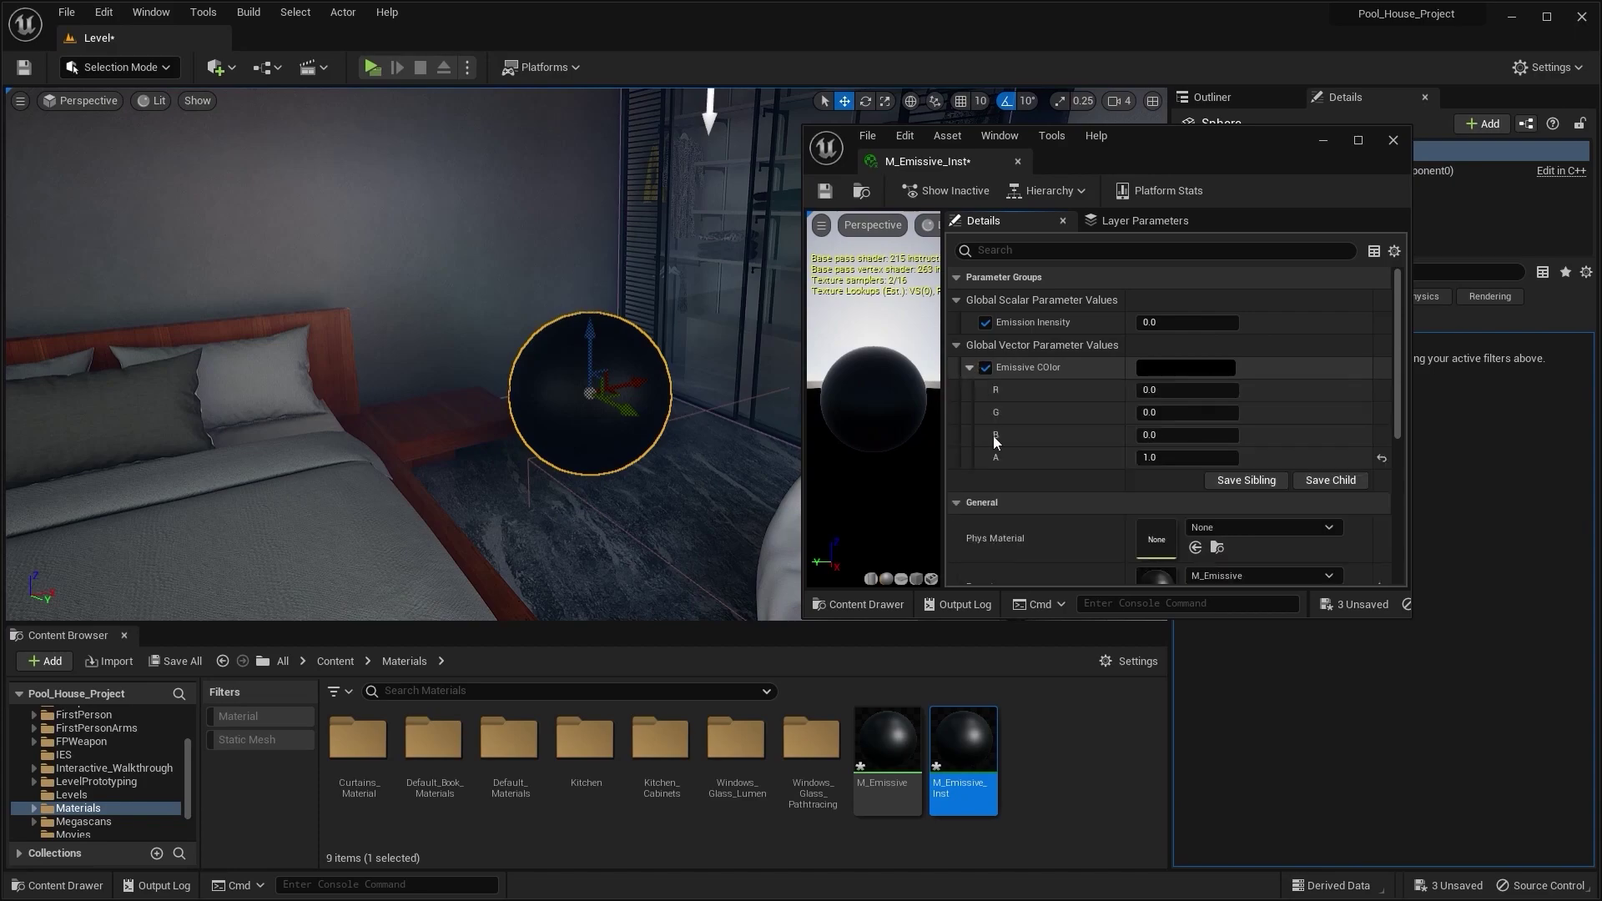
{"action": "mouse_move", "coordinate": [1160, 435]}
{"action": "left_mouse_down"}
{"action": "mouse_move", "coordinate": [1227, 435]}
{"action": "mouse_move", "coordinate": [1189, 435]}
{"action": "left_mouse_up"}
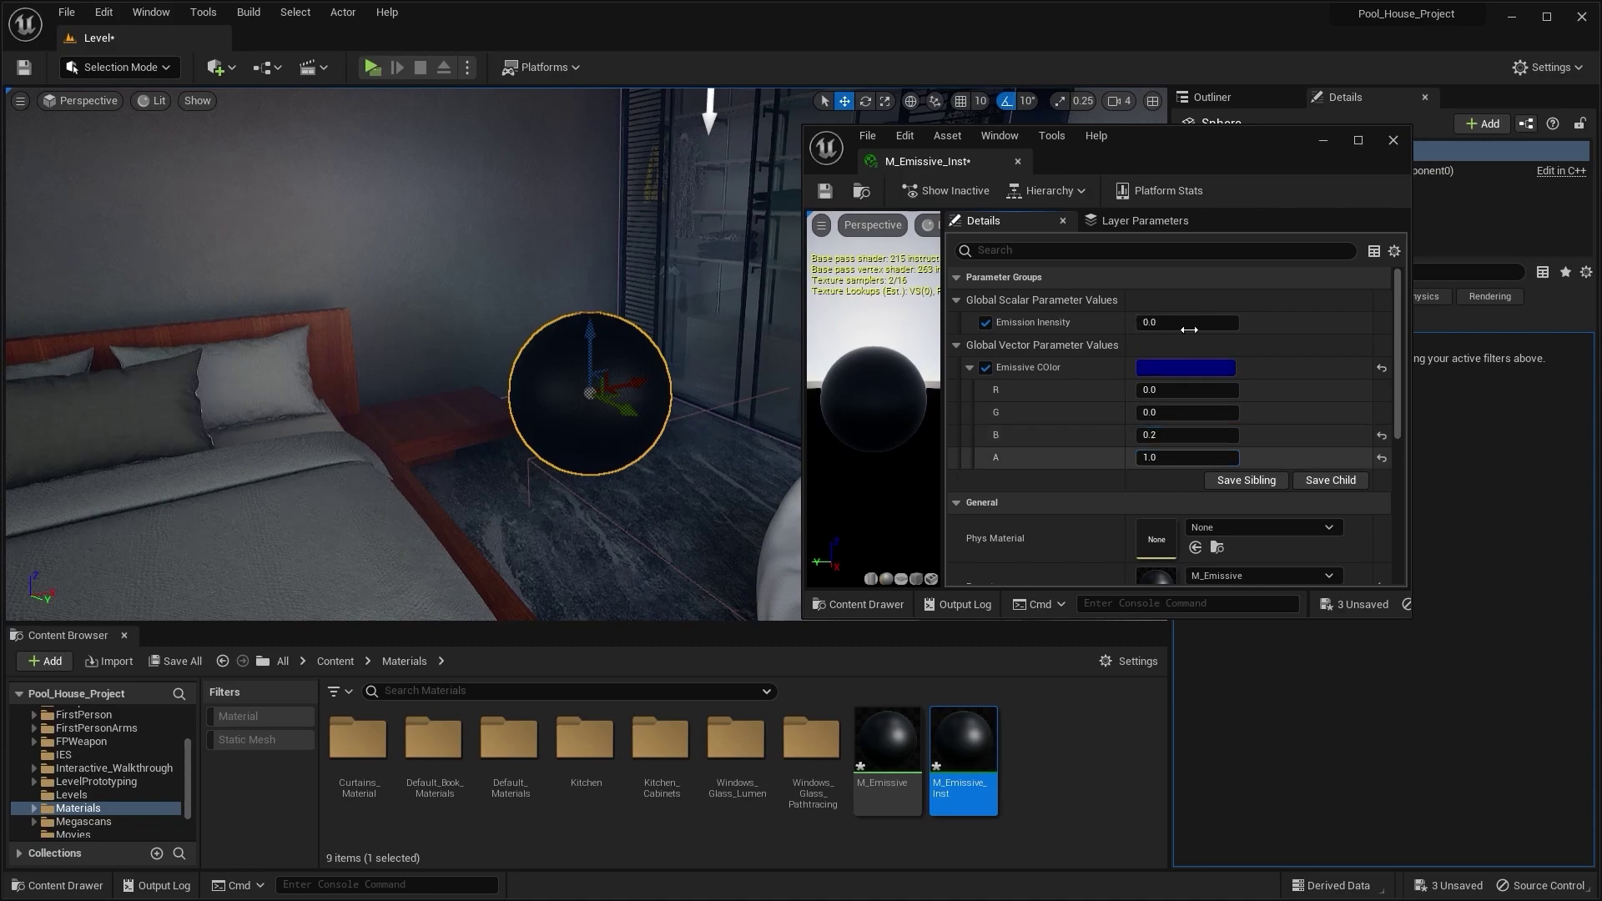
{"action": "left_click_drag", "start_coordinate": [1189, 322], "coordinate": [1285, 322]}
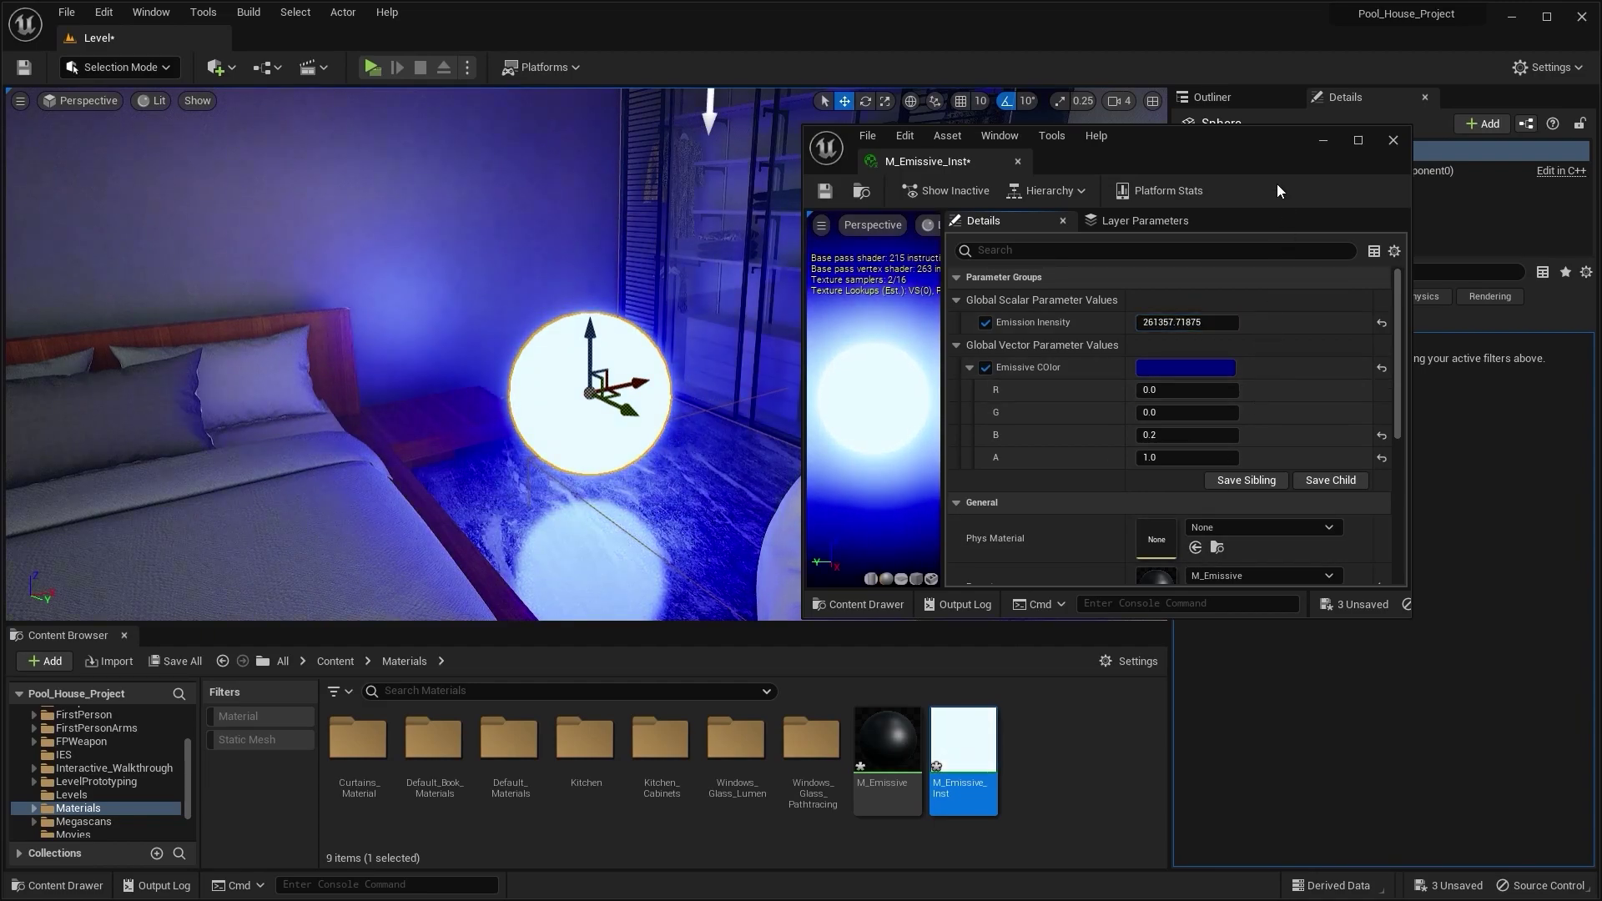
- Return to the level and switch the viewport to Path Tracing mode to render the glowing sphere
{"action": "left_click", "coordinate": [1063, 749]}
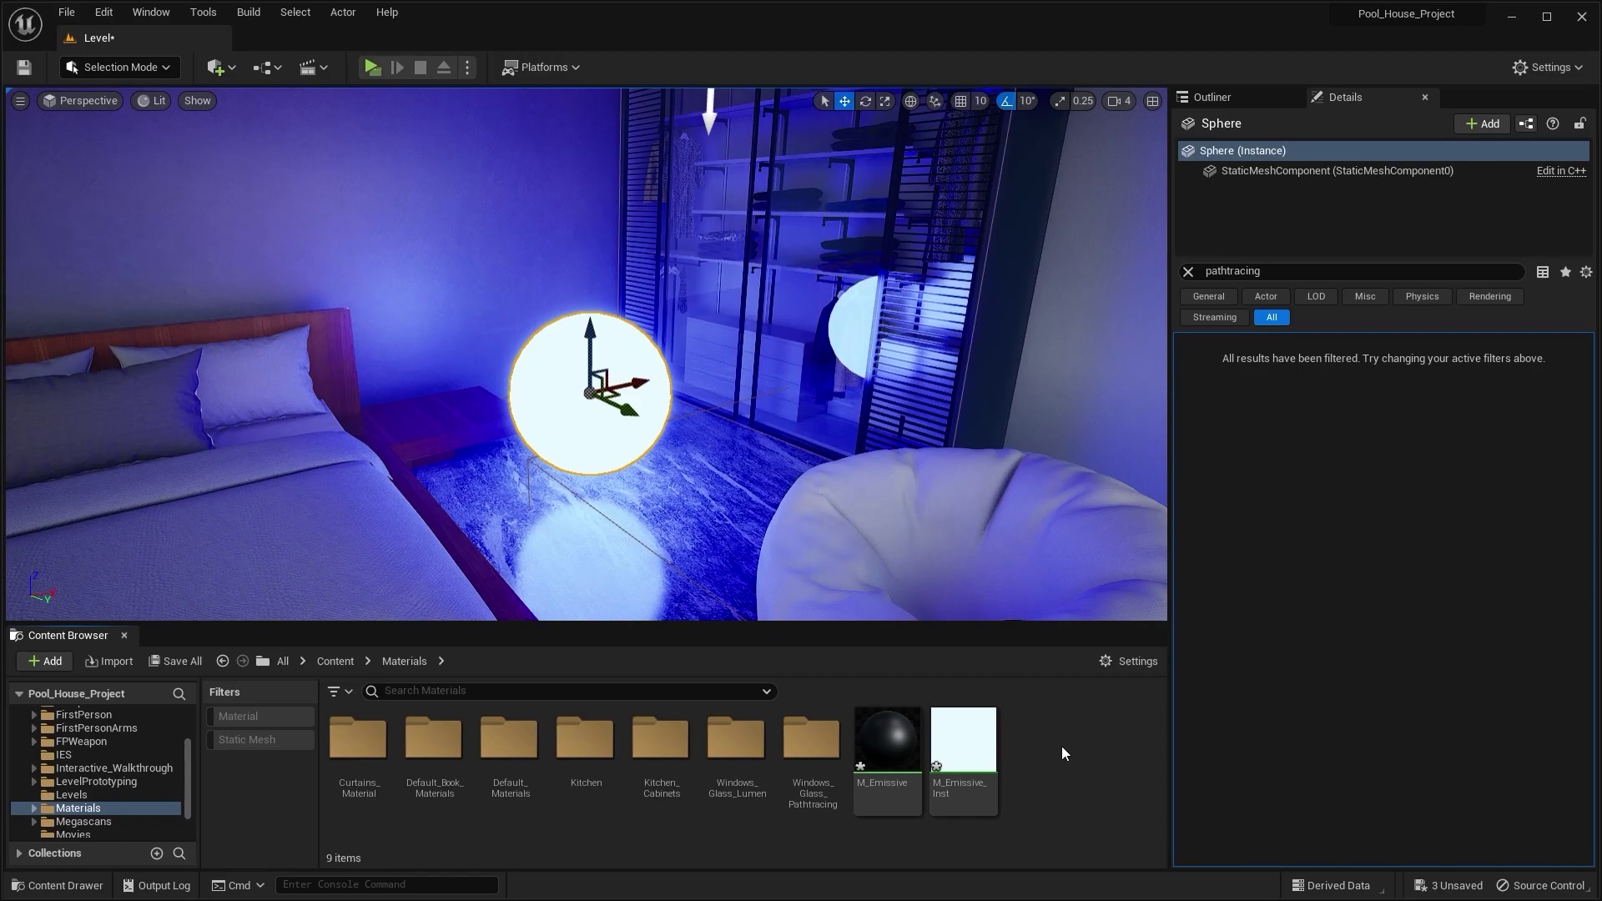
{"action": "left_click", "coordinate": [142, 100]}
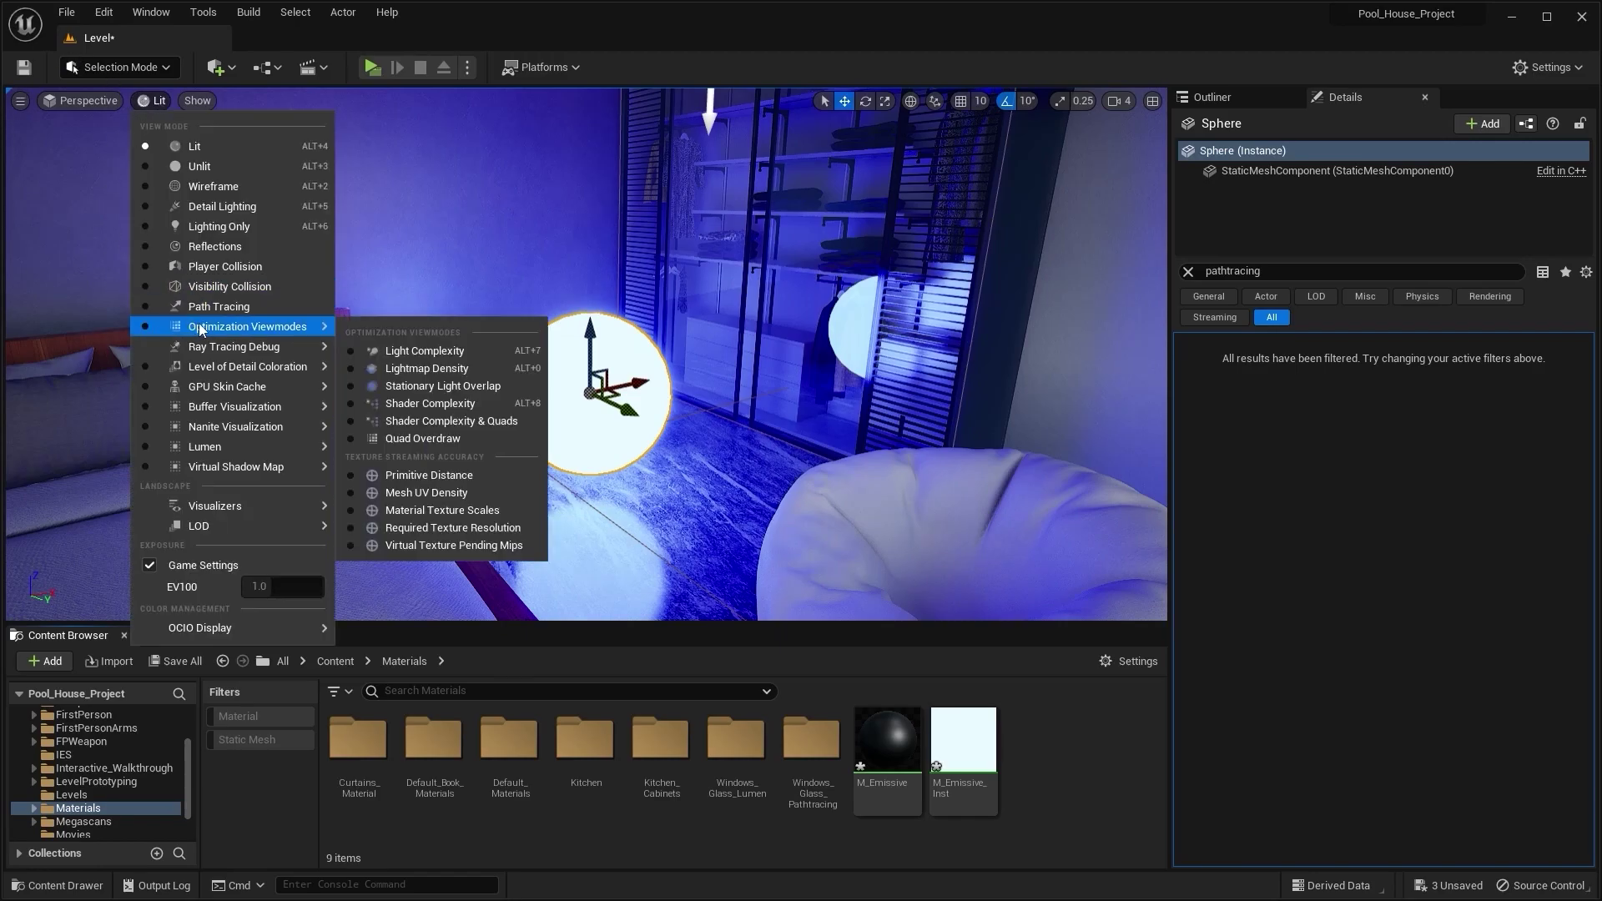
{"action": "left_click", "coordinate": [223, 307]}
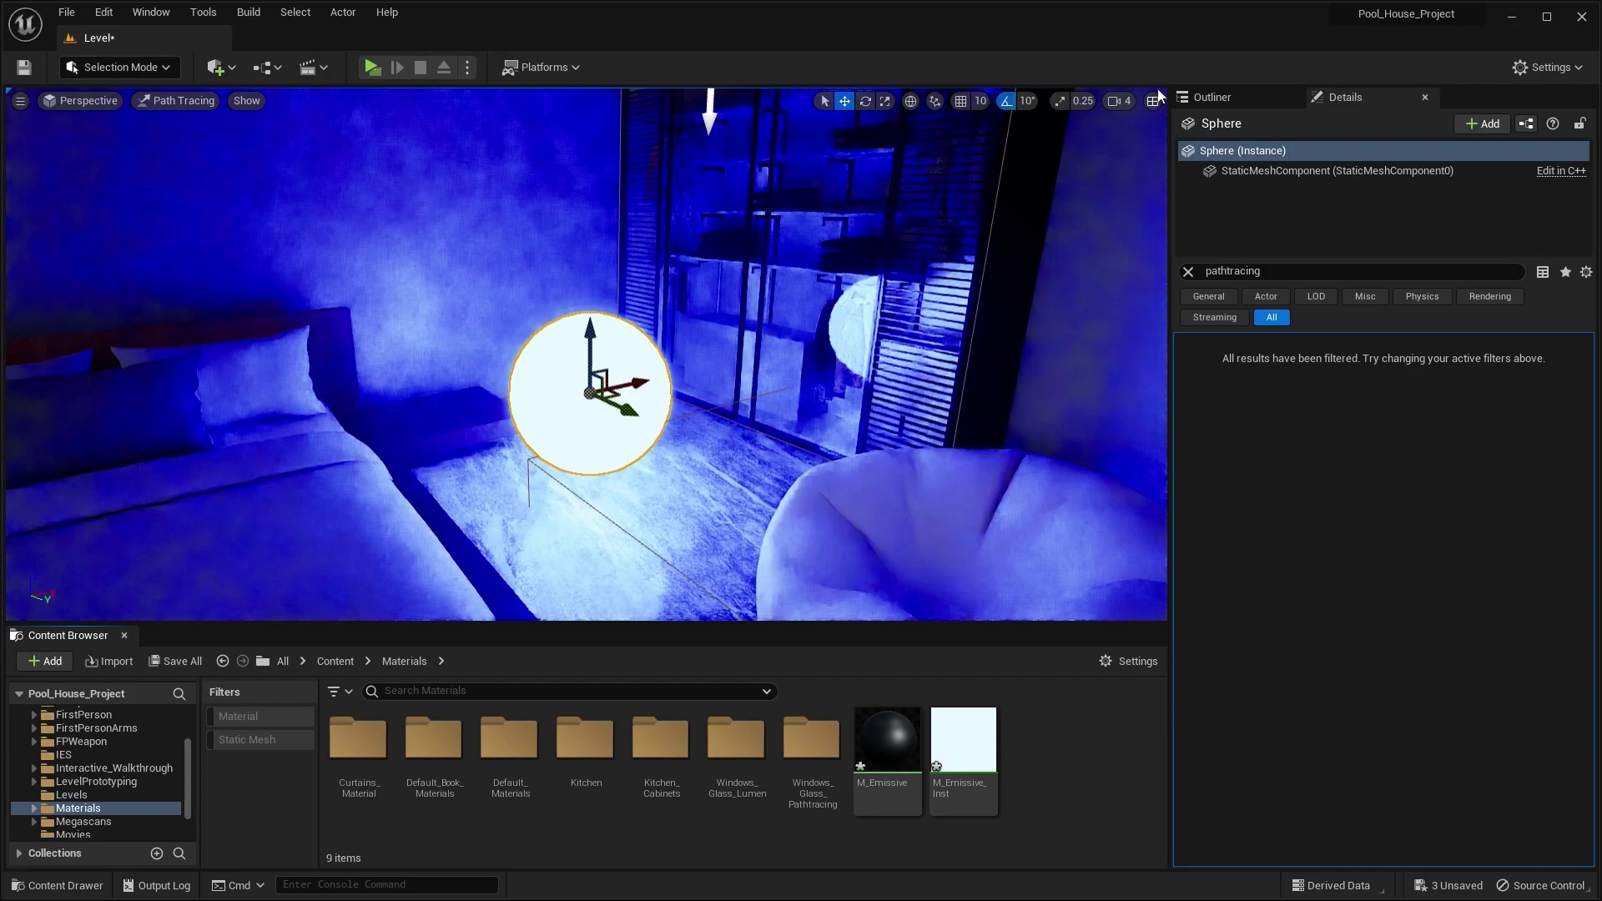
- Turn the PostProcessVolume's path tracing Emissive Materials option off and back on to compare the sphere's lighting
{"action": "left_click", "coordinate": [1213, 96]}
{"action": "left_click", "coordinate": [1291, 219]}
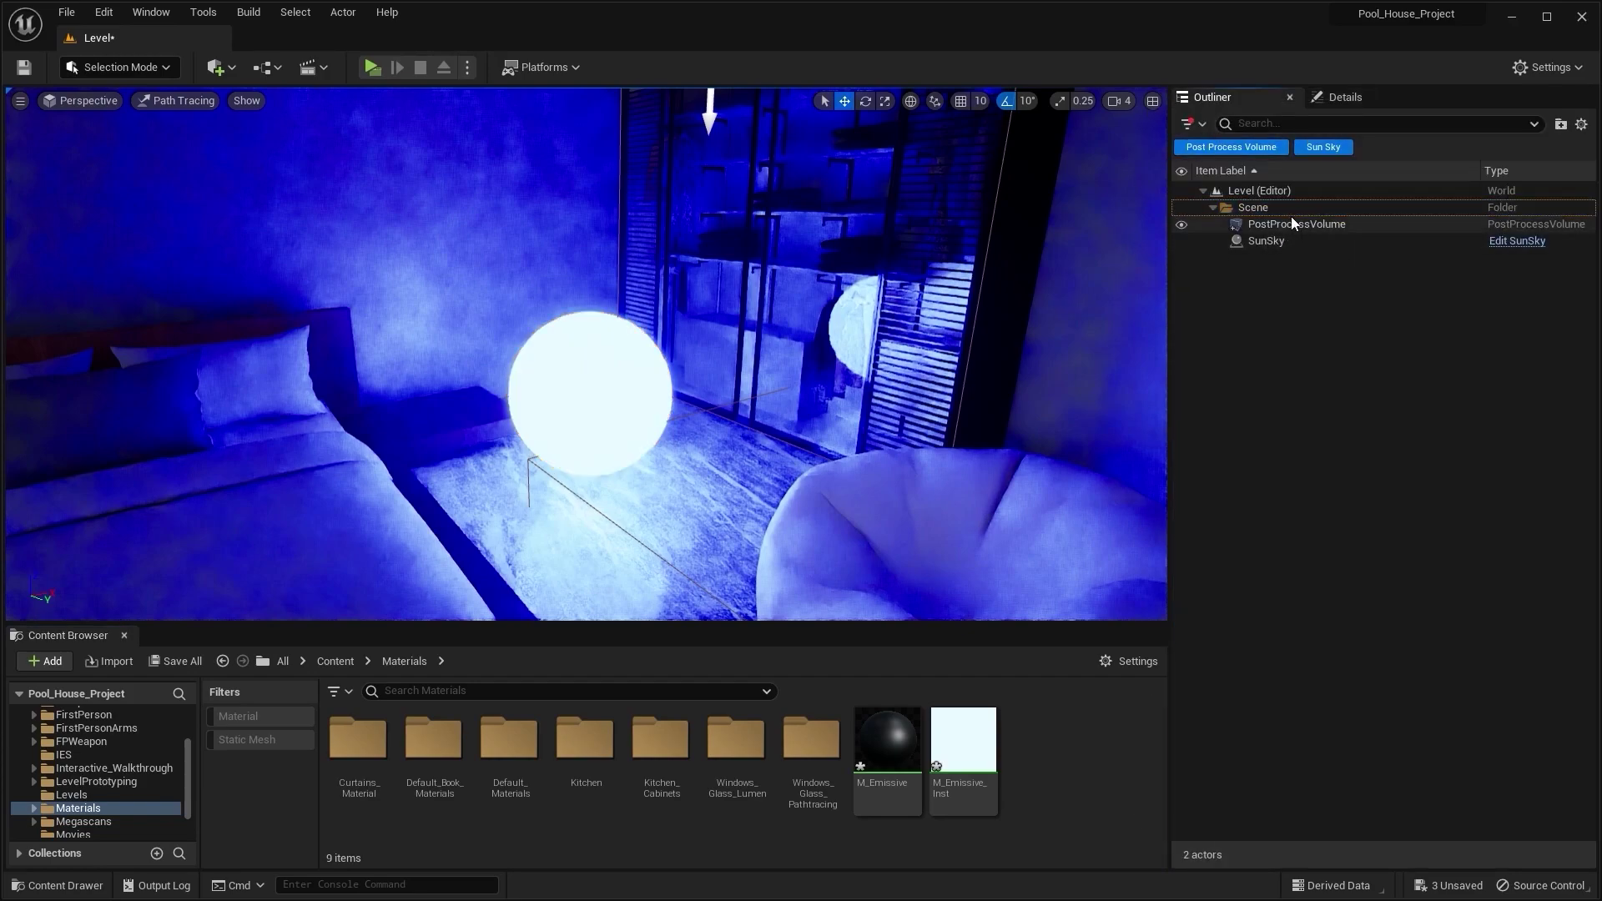
{"action": "left_click", "coordinate": [1319, 100]}
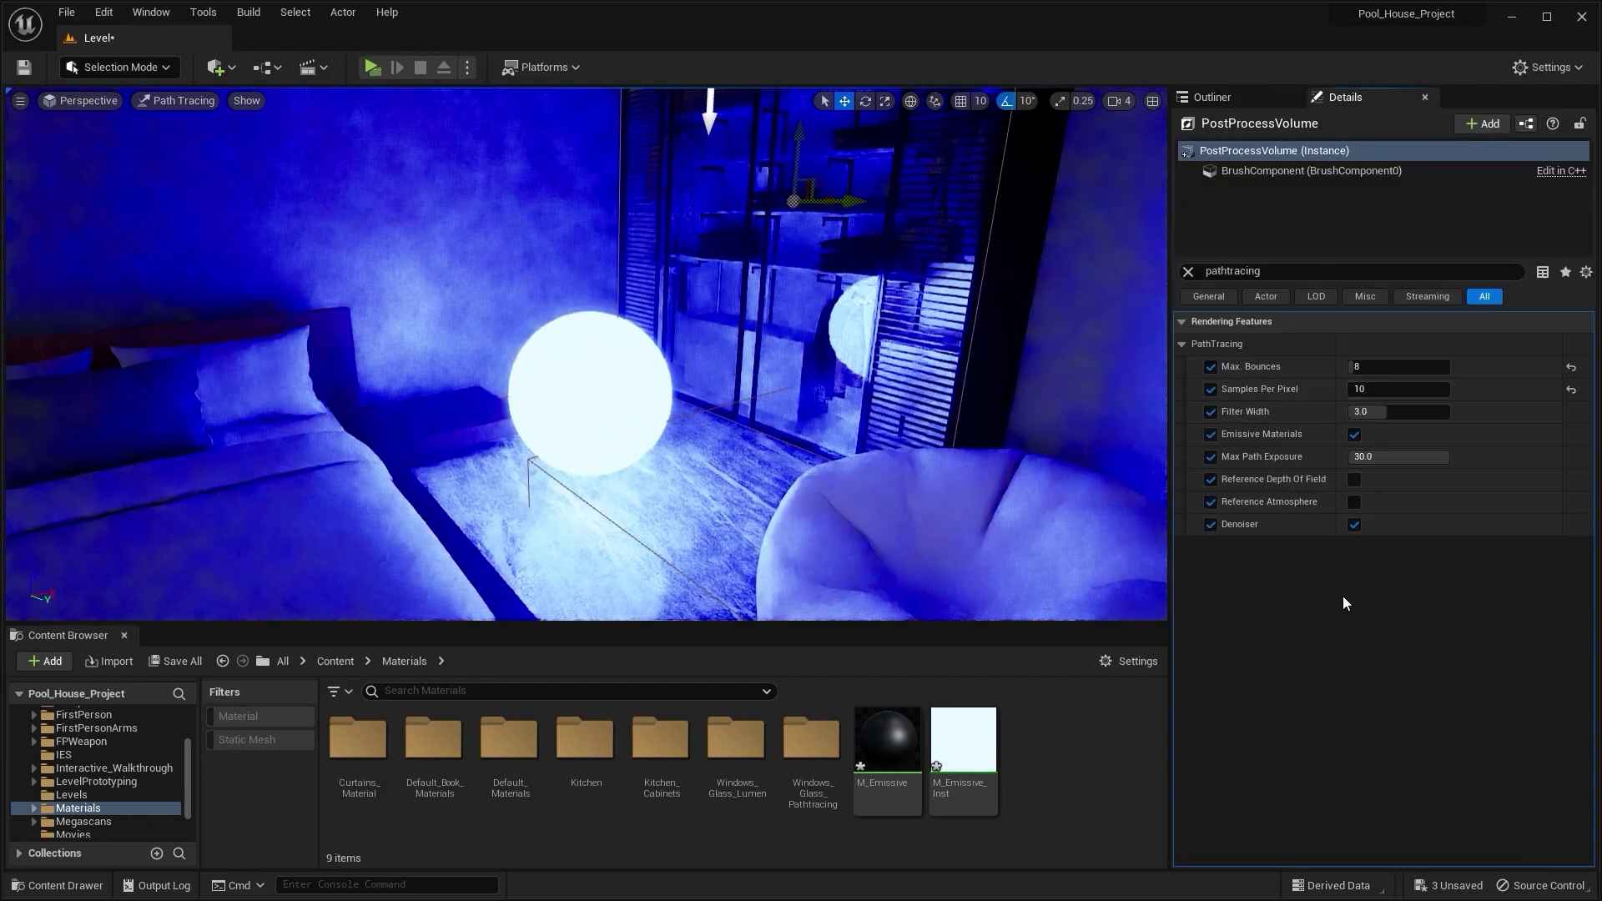
{"action": "left_click", "coordinate": [1356, 434]}
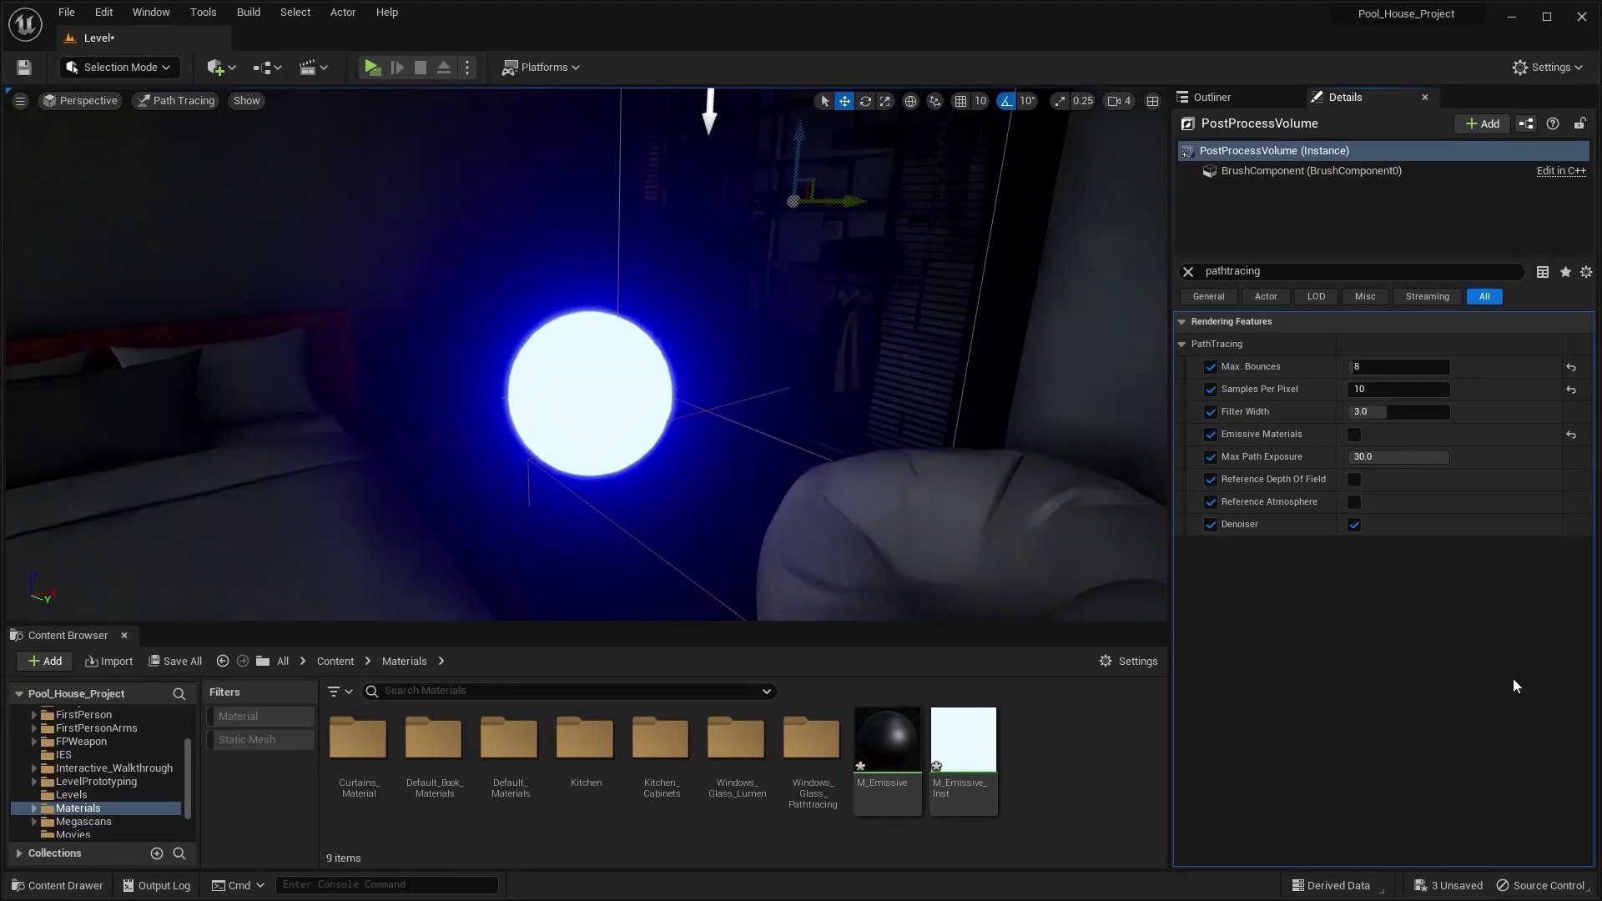
{"action": "left_click", "coordinate": [1354, 435]}
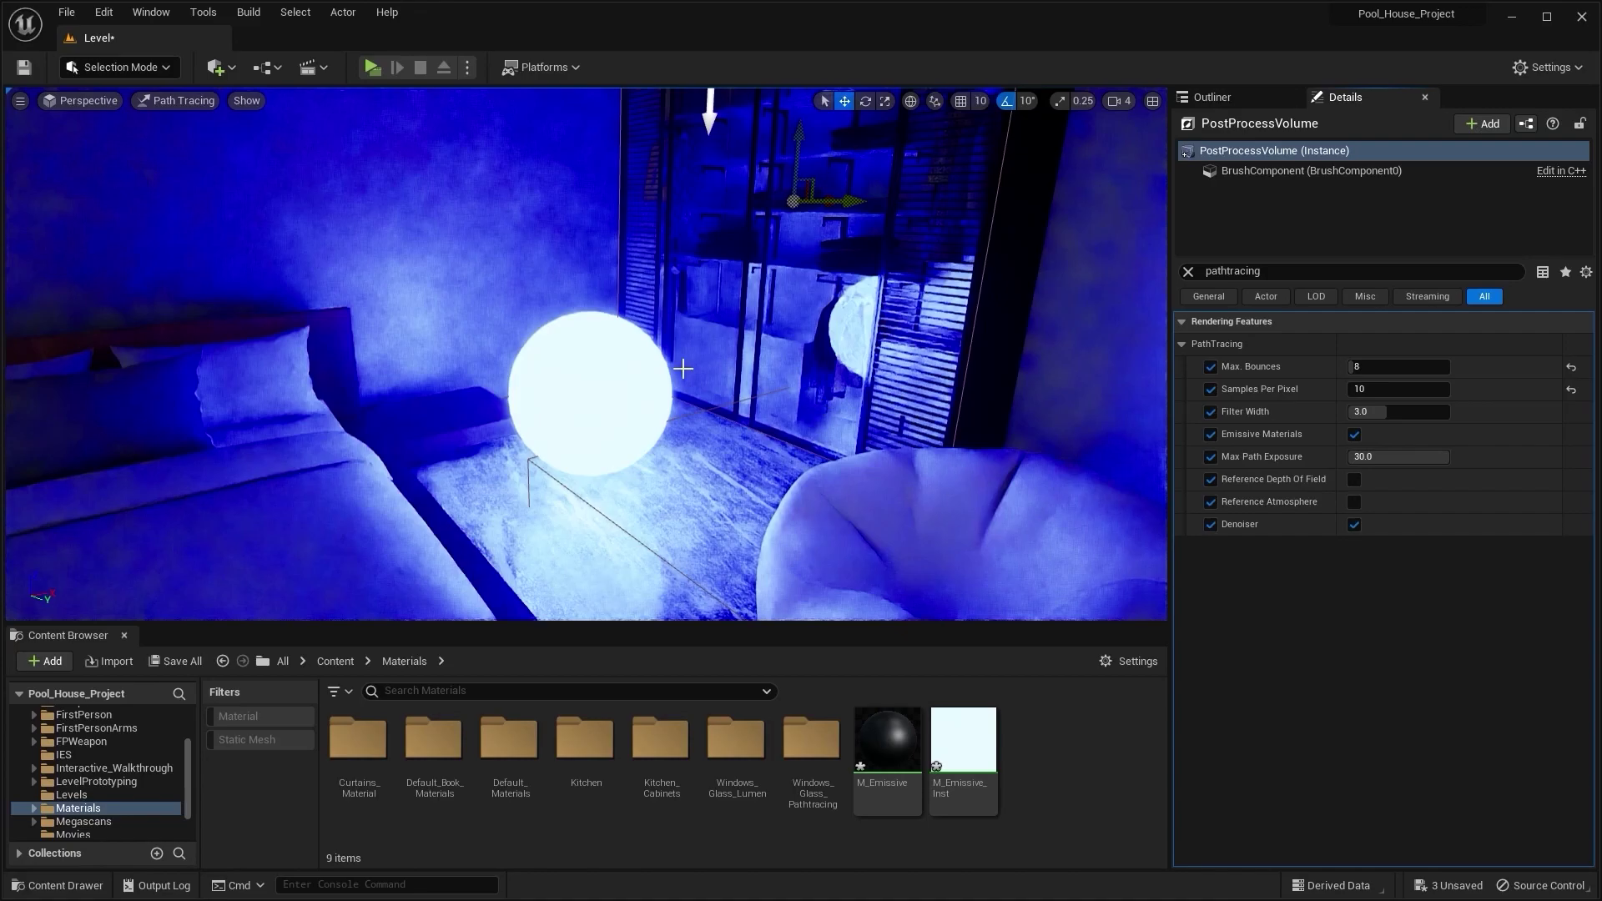
- Delete the bedroom sphere and try to delete both M_Emissive and M_Emissive_Inst from the Materials folder
{"action": "left_click", "coordinate": [611, 384]}
{"action": "key", "text": "Delete"}
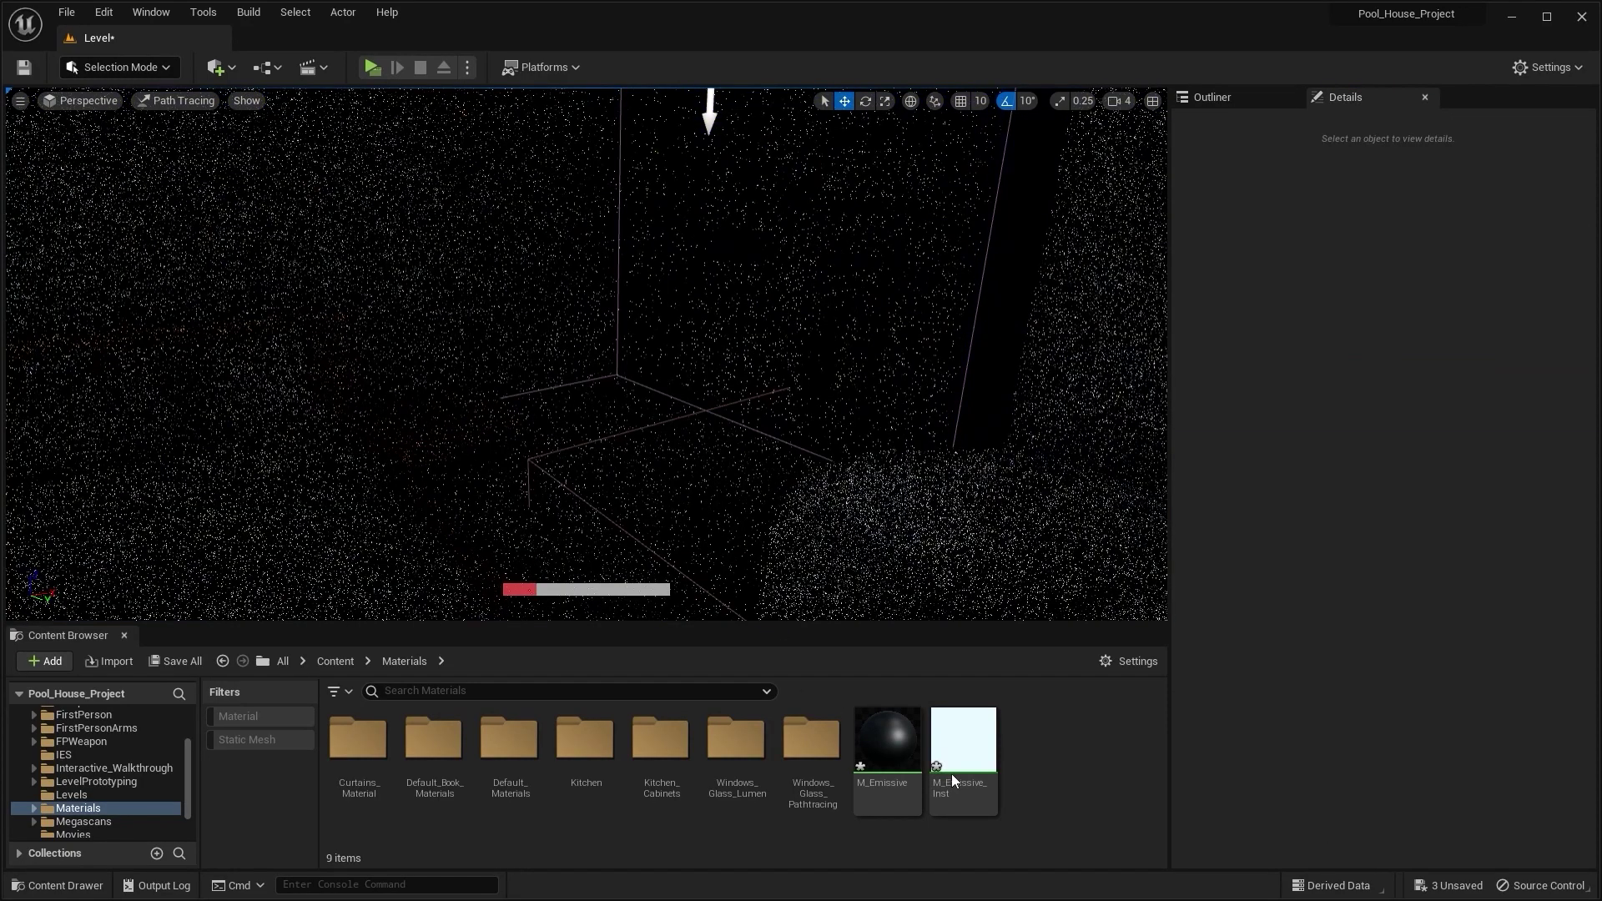
{"action": "left_click", "coordinate": [956, 768]}
{"action": "left_click", "coordinate": [893, 751], "text": "ctrl"}
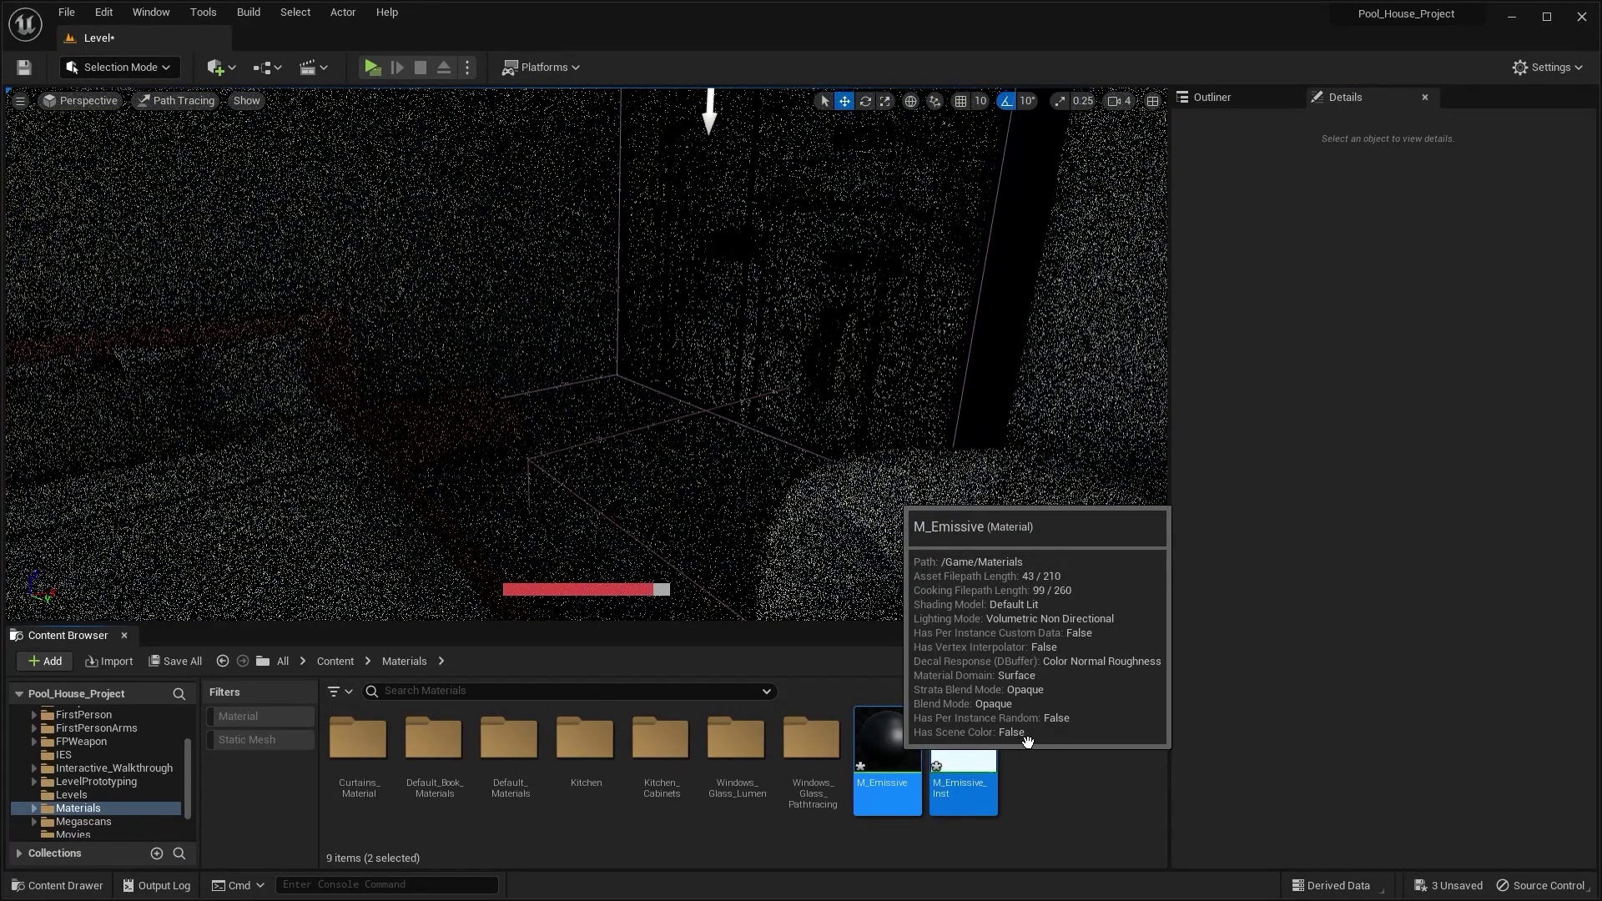
{"action": "key", "text": "Delete"}
{"action": "left_click", "coordinate": [680, 709]}
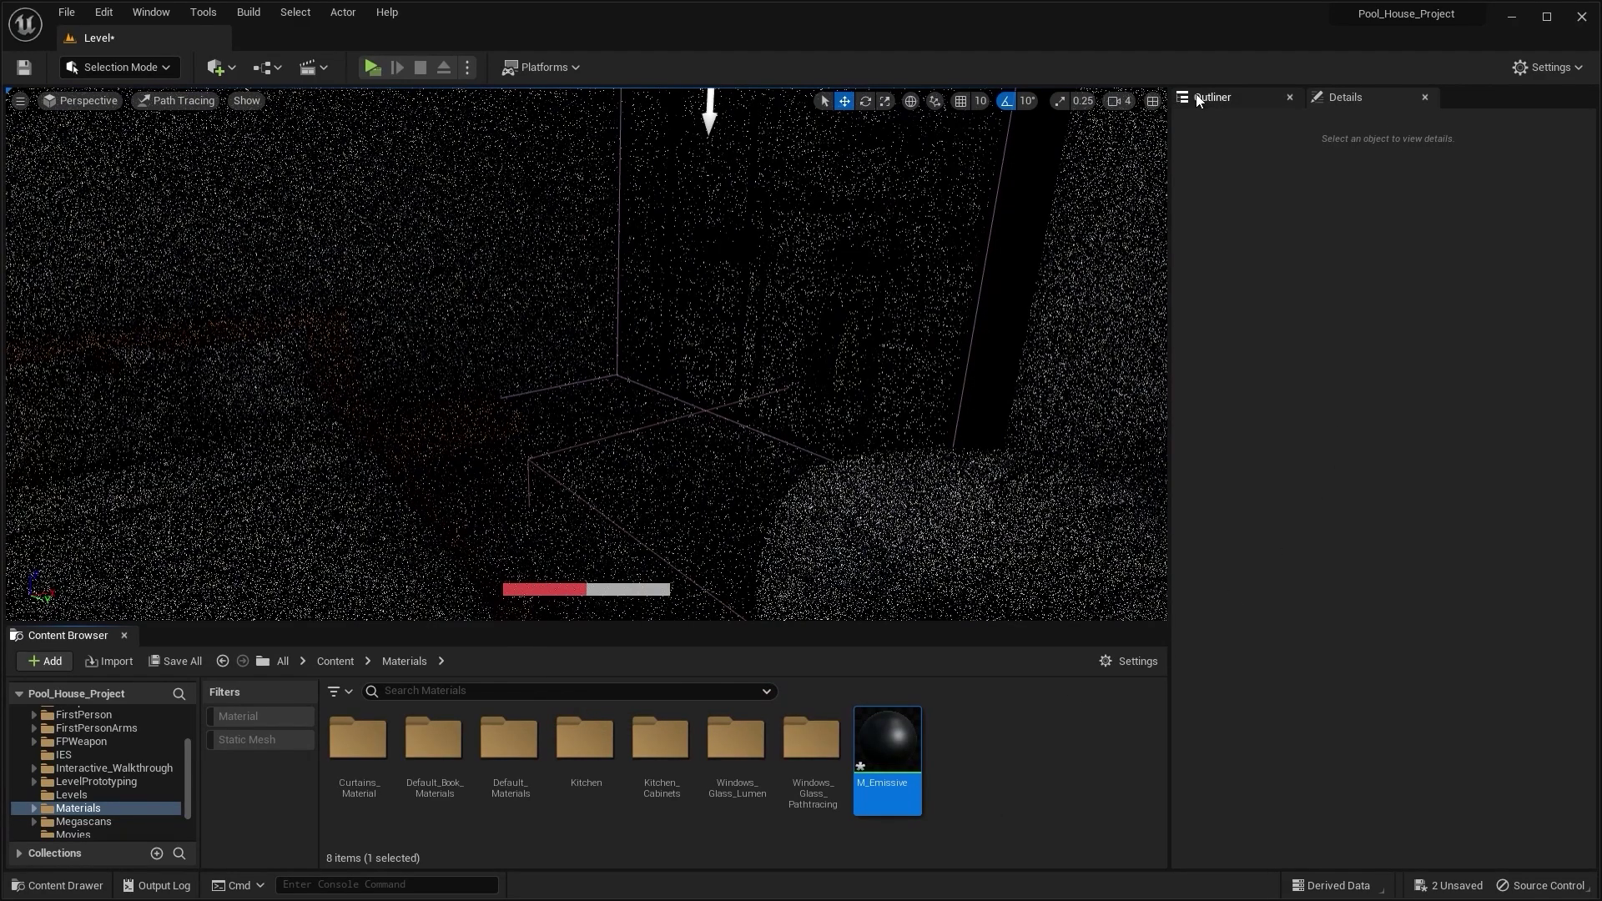
- Show the PostProcessVolume's path tracing settings and save the unsaved Level and M_Emissive assets
{"action": "left_click", "coordinate": [1242, 99]}
{"action": "left_click", "coordinate": [1289, 224]}
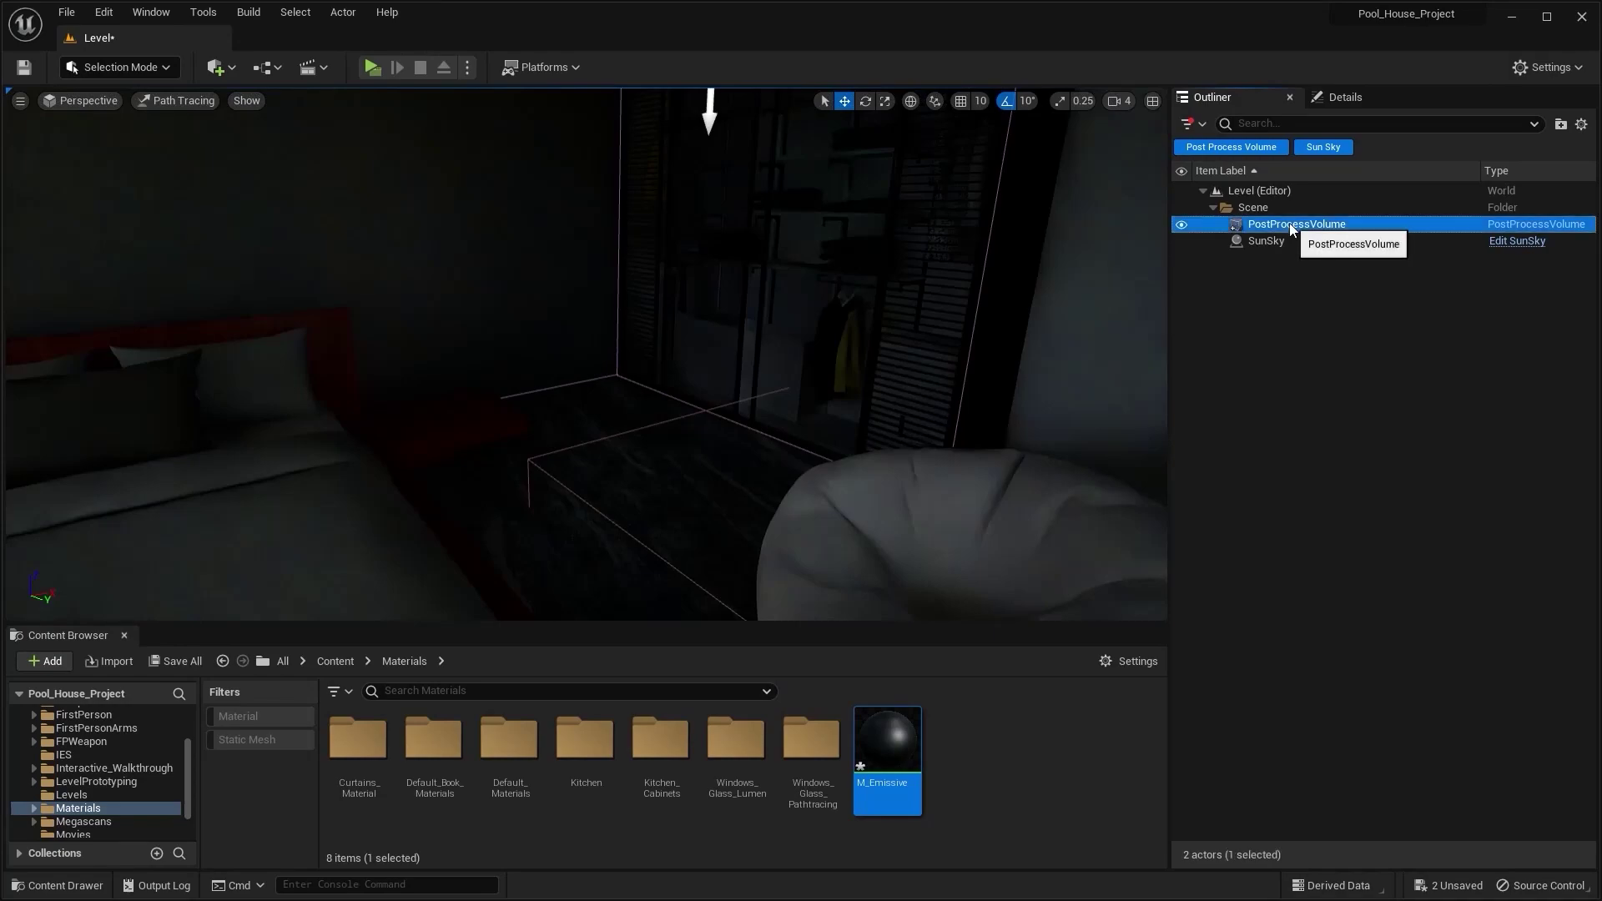
{"action": "left_click", "coordinate": [1340, 99]}
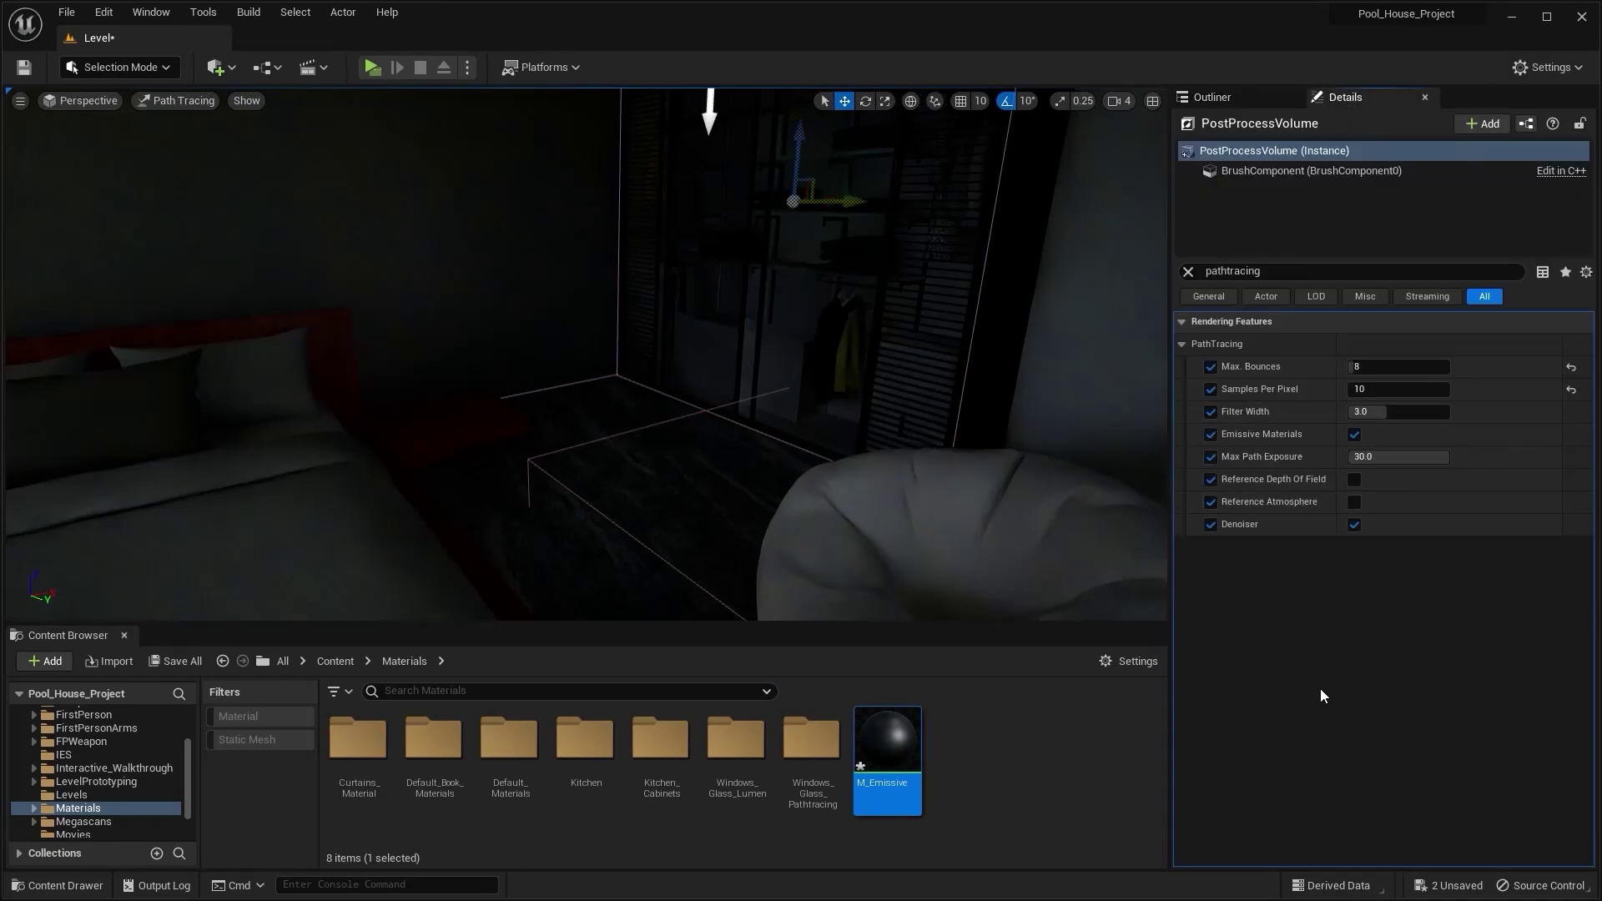
{"action": "left_click", "coordinate": [1450, 886]}
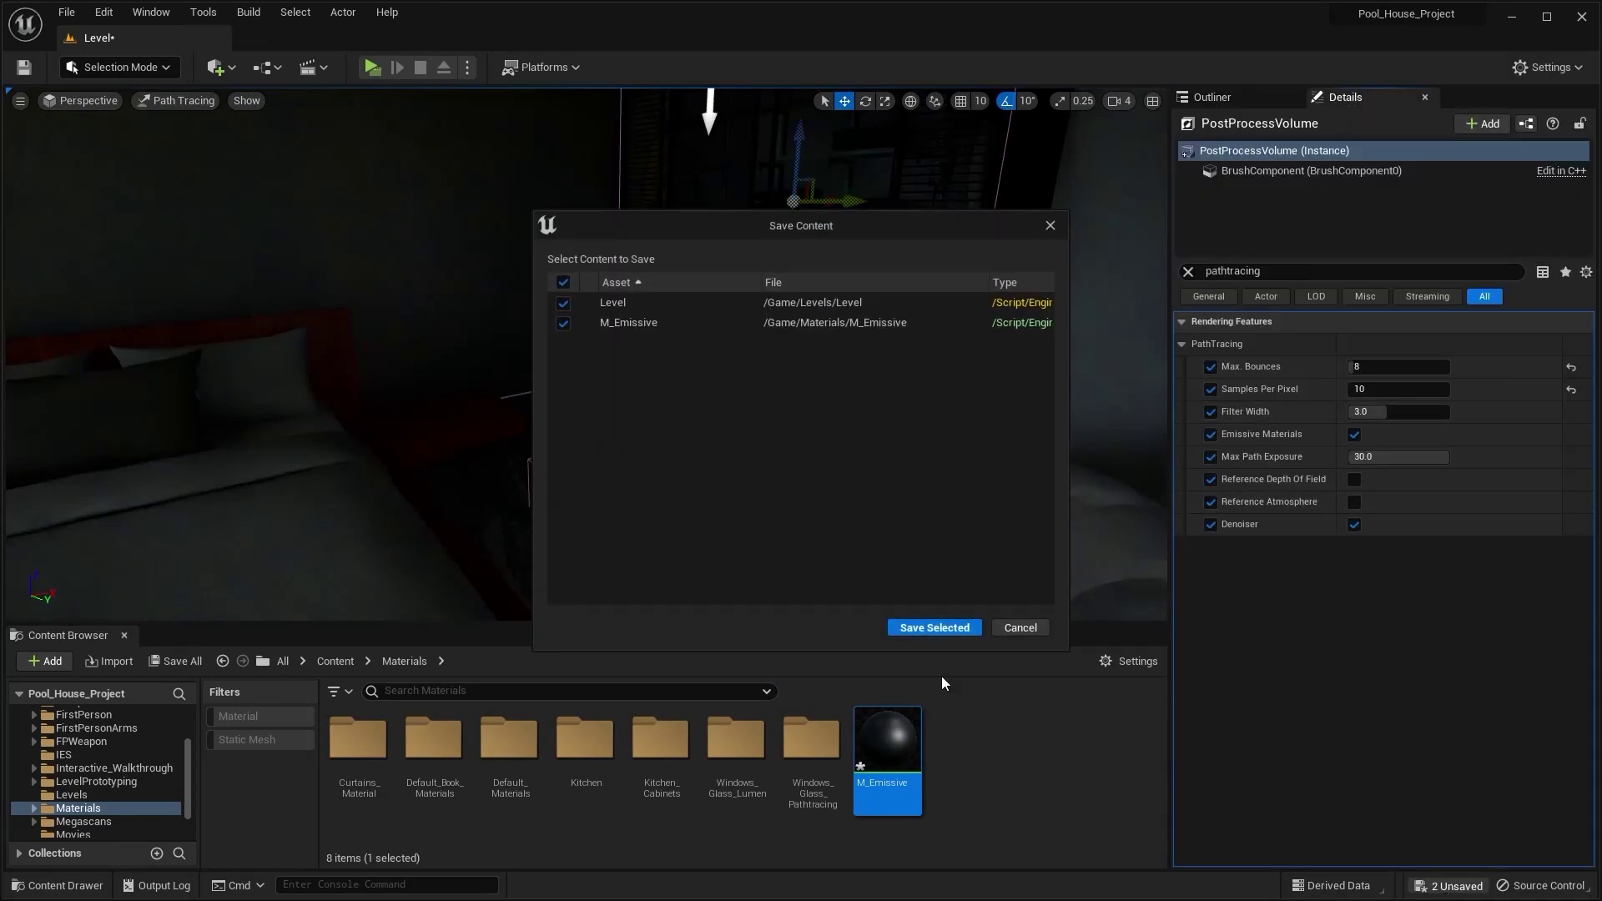
{"action": "left_click", "coordinate": [951, 628]}
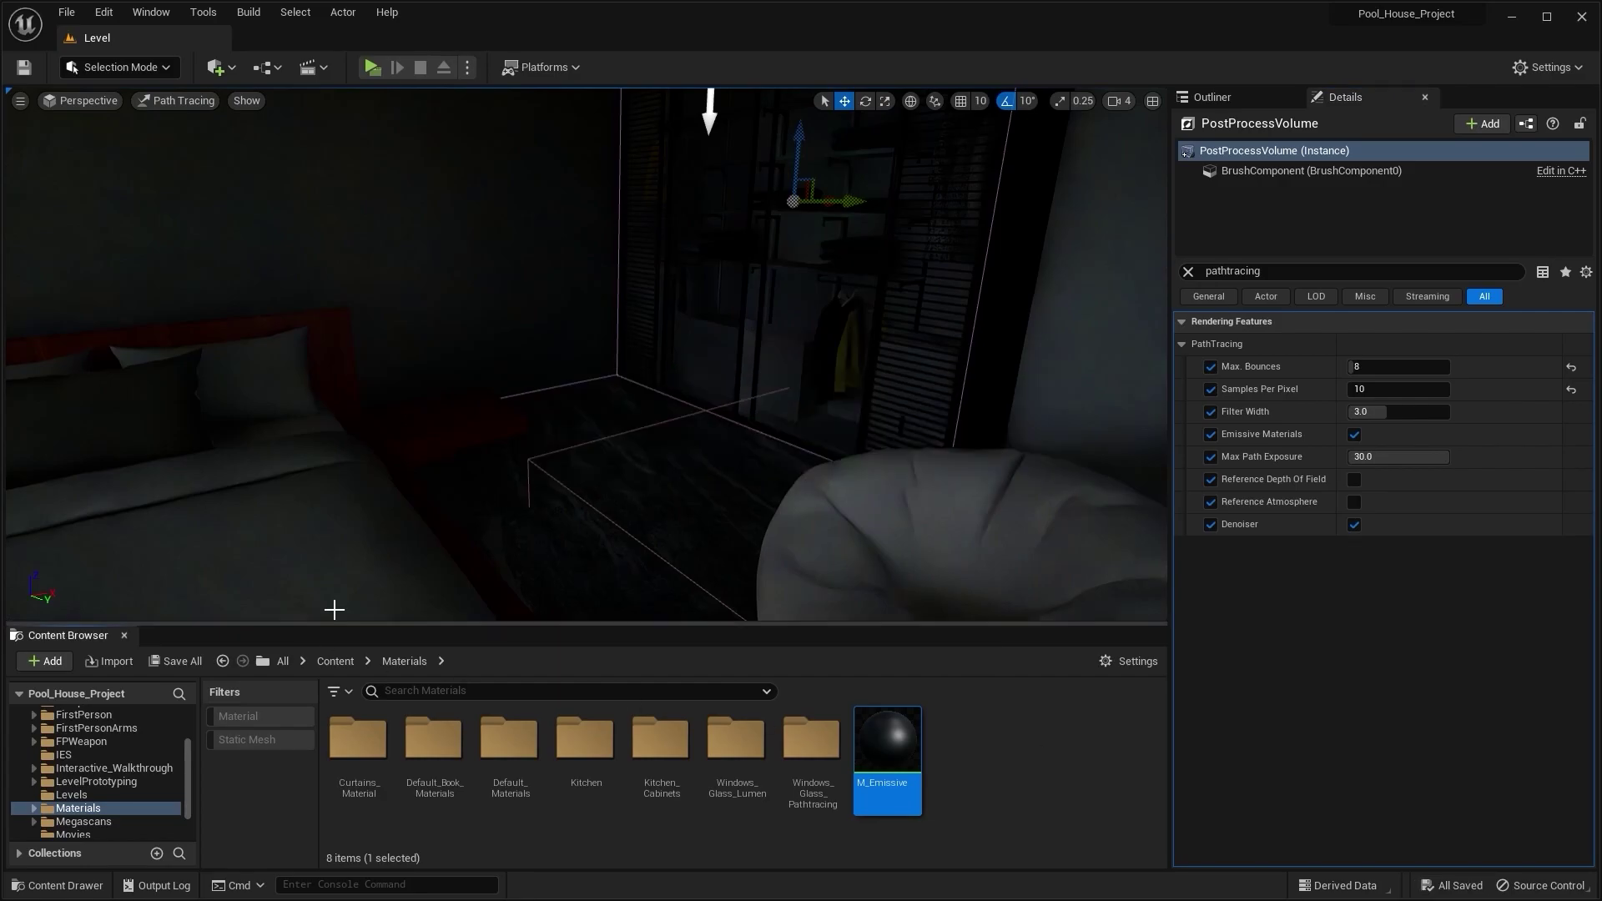
- Switch the viewport to Unlit to reframe the pool house from the garden, and return it to Path Tracing
{"action": "right_click_drag", "start_coordinate": [587, 354], "coordinate": [42, 354]}
{"action": "mouse_move", "coordinate": [251, 339]}
{"action": "right_mouse_down"}
{"action": "mouse_move", "coordinate": [673, 340]}
{"action": "mouse_move", "coordinate": [618, 339]}
{"action": "right_mouse_up"}
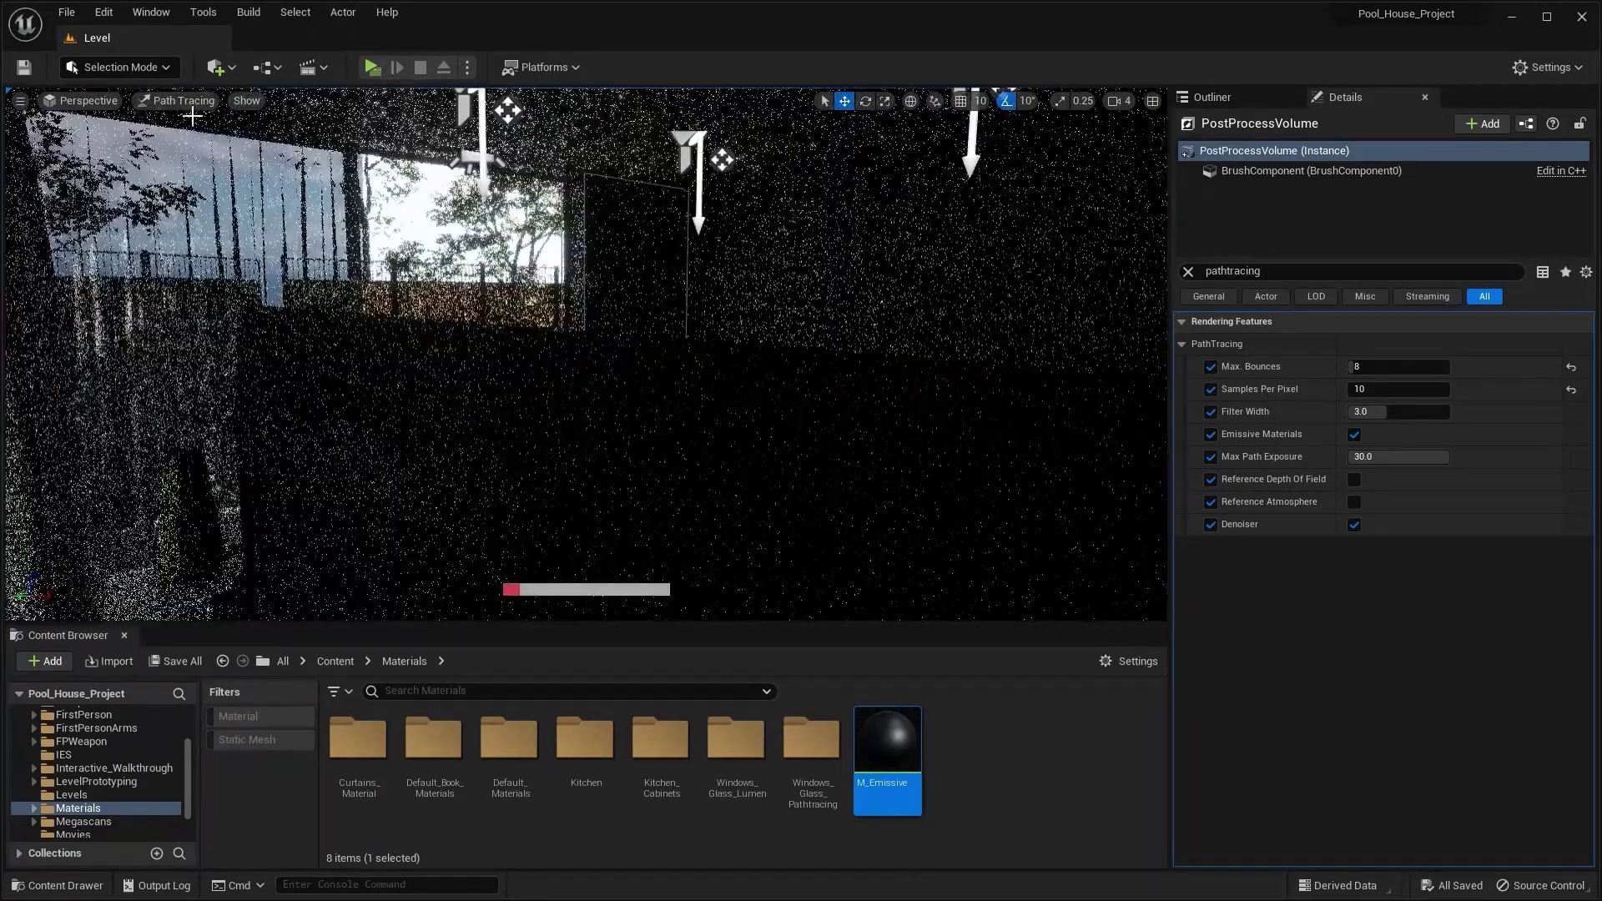
{"action": "left_click", "coordinate": [200, 104]}
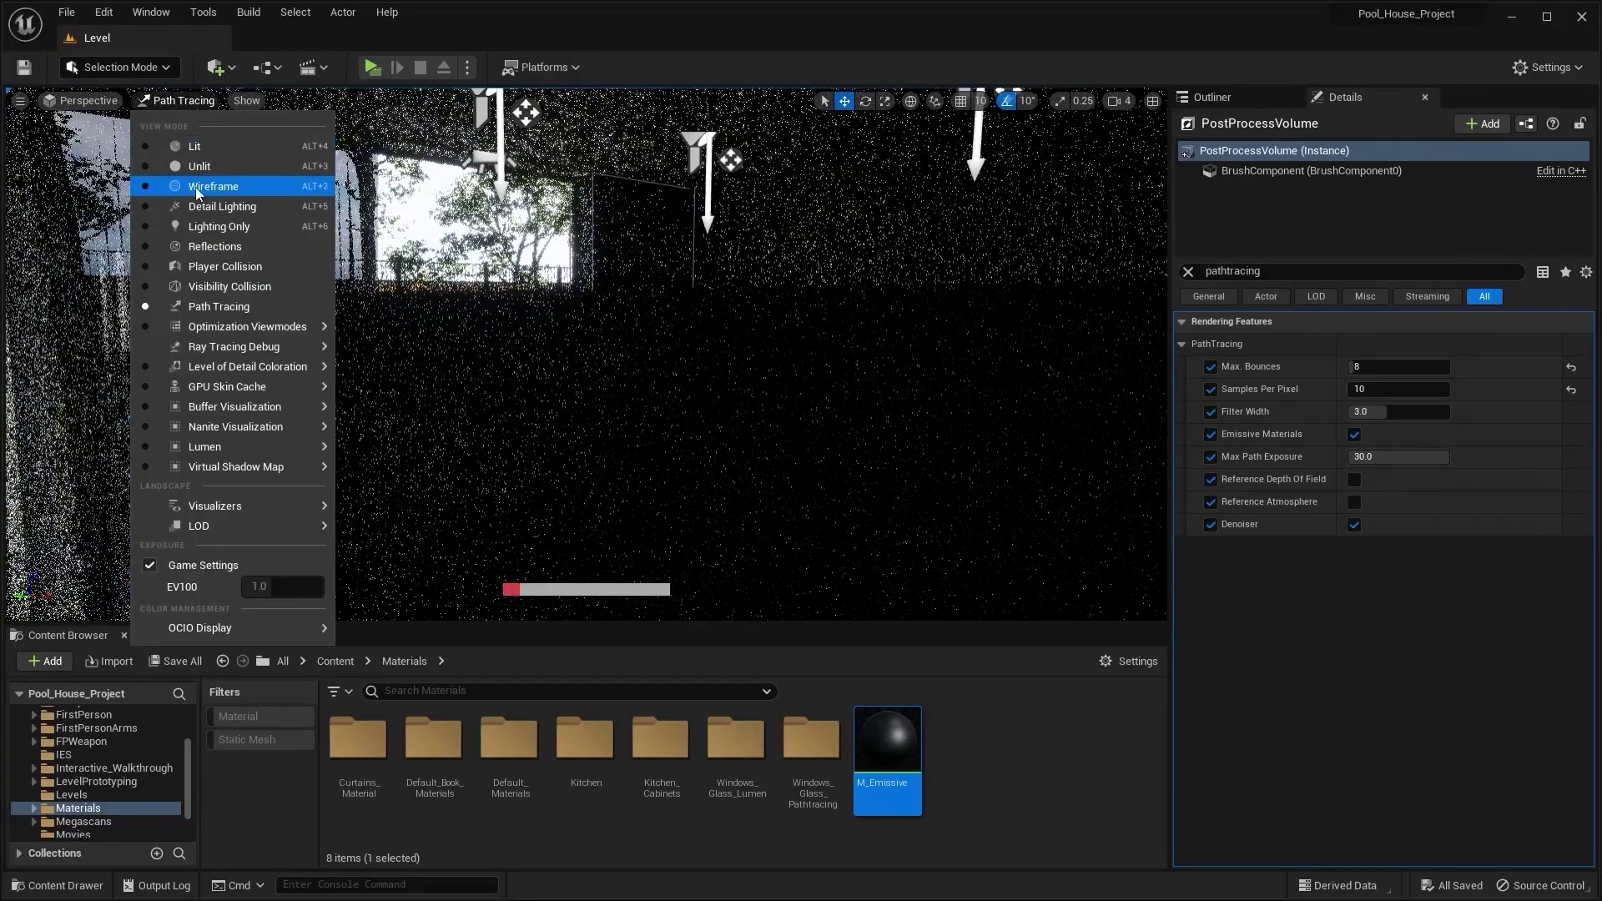
{"action": "left_click", "coordinate": [233, 165]}
{"action": "mouse_move", "coordinate": [634, 456]}
{"action": "right_mouse_down"}
{"action": "mouse_move", "coordinate": [350, 457]}
{"action": "mouse_move", "coordinate": [660, 463]}
{"action": "mouse_move", "coordinate": [634, 457]}
{"action": "right_mouse_up"}
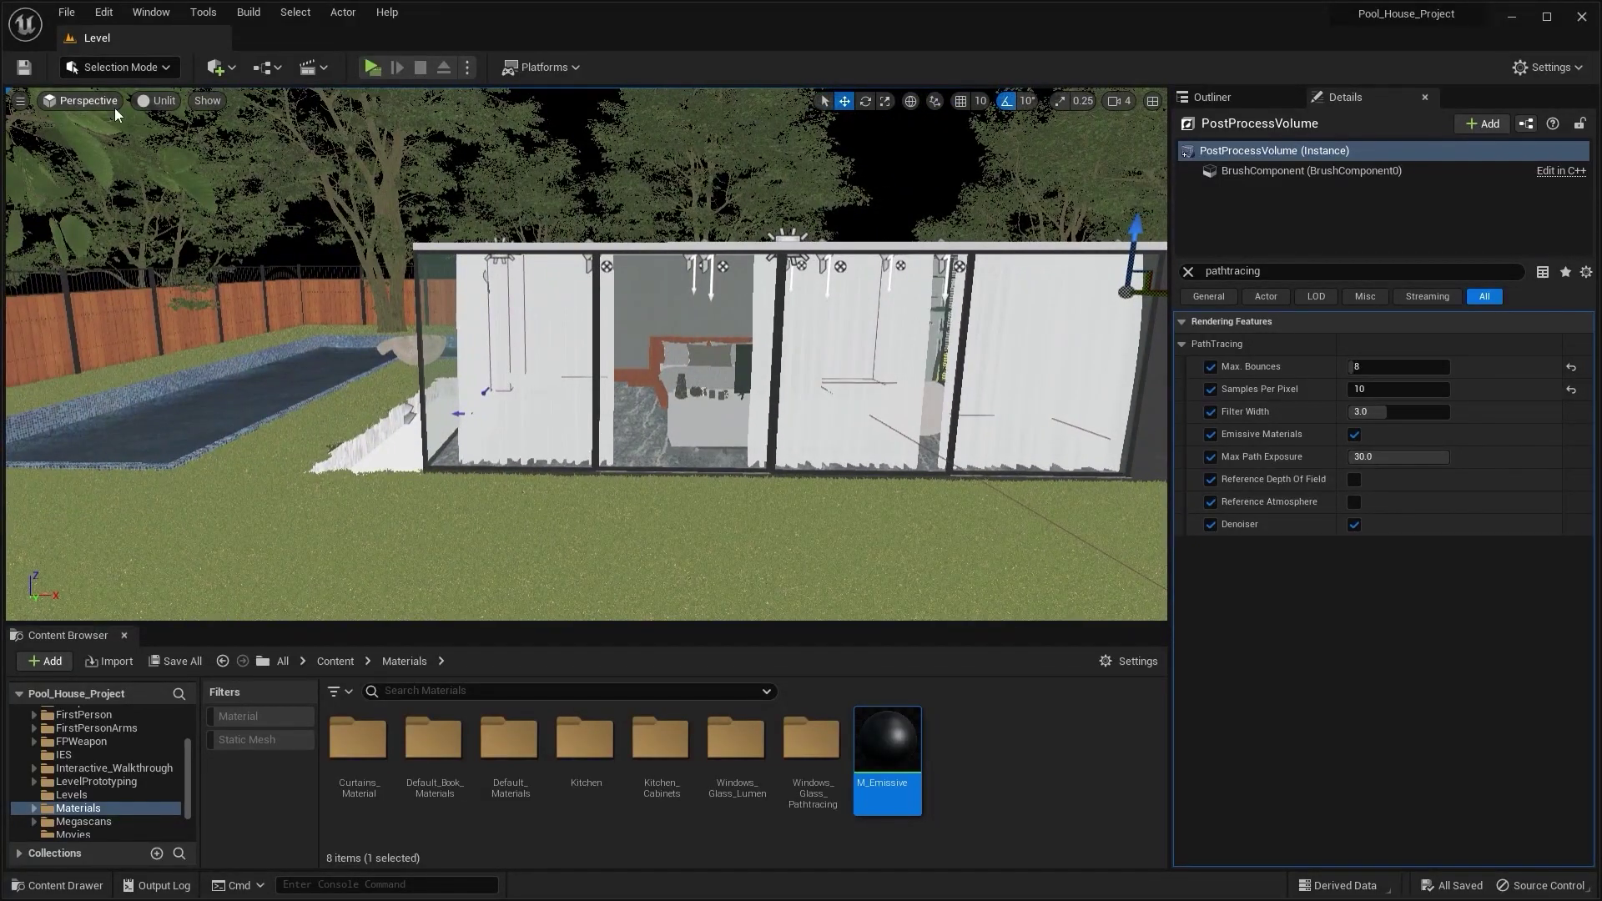
{"action": "left_click", "coordinate": [150, 108]}
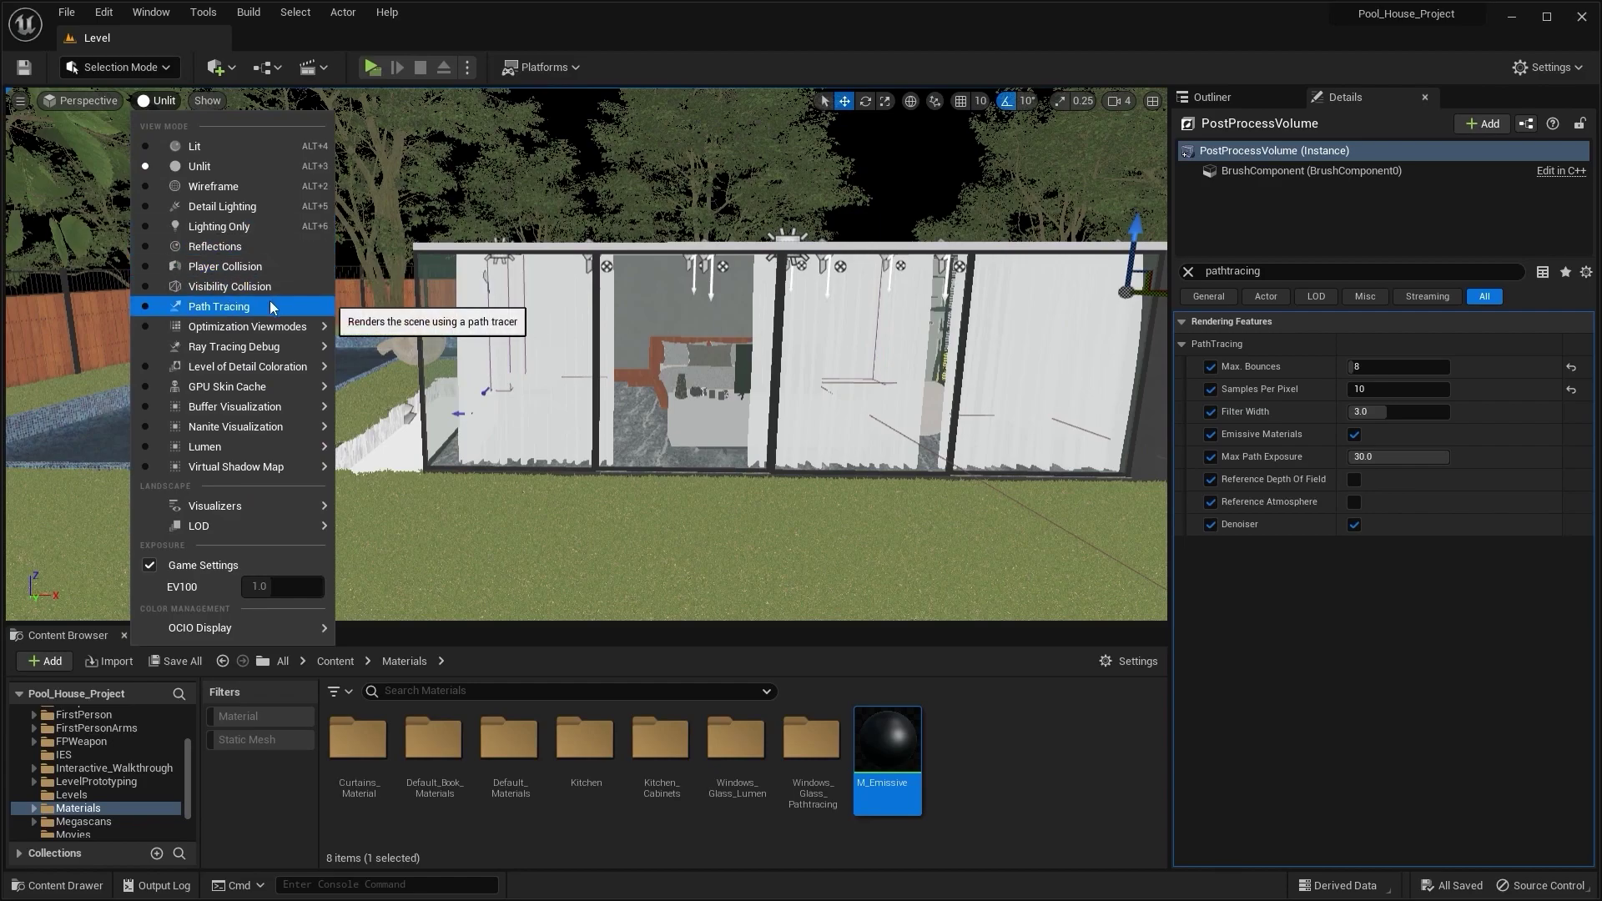
{"action": "left_click", "coordinate": [268, 303]}
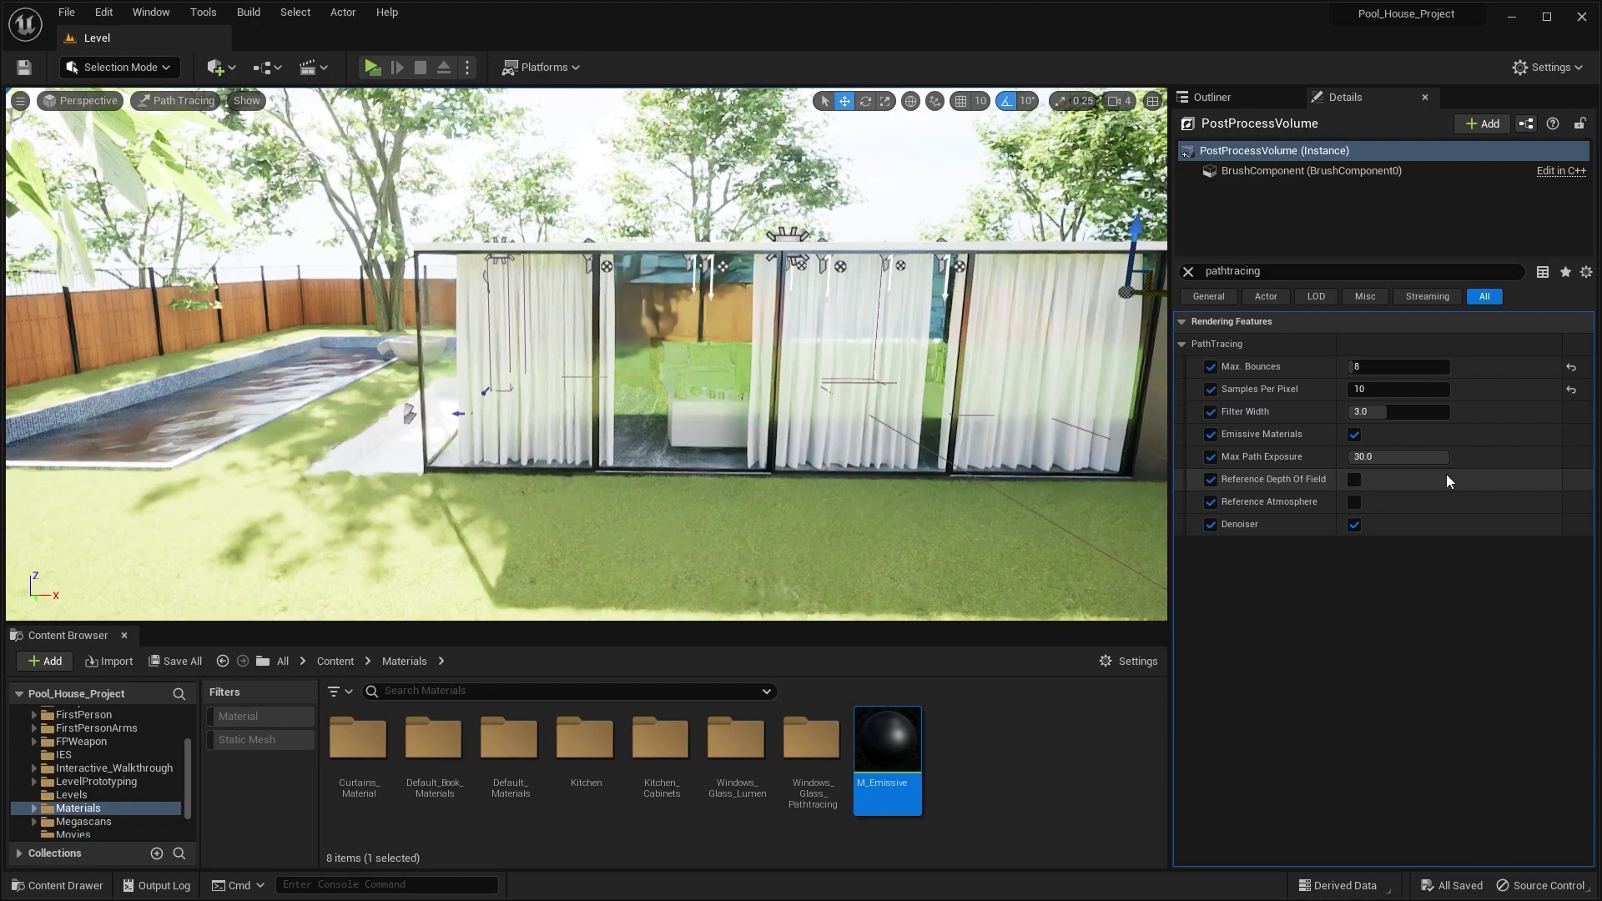
- Enable Reference Depth Of Field and Reference Atmosphere in the PostProcessVolume's path tracing settings
{"action": "left_click", "coordinate": [1353, 480]}
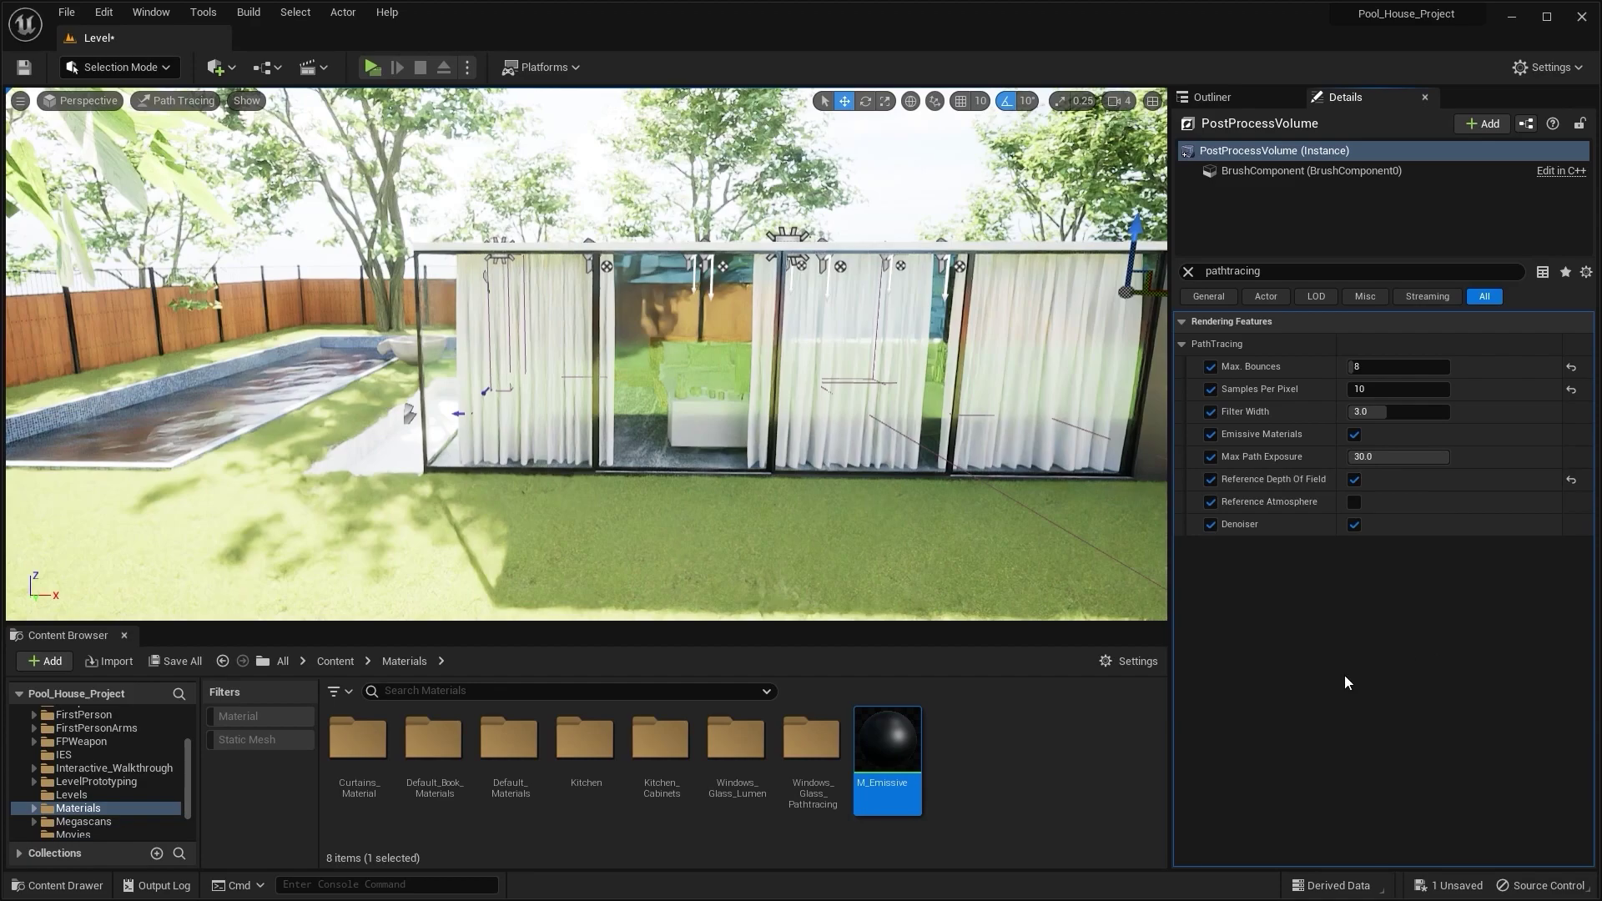
{"action": "left_click", "coordinate": [1354, 503]}
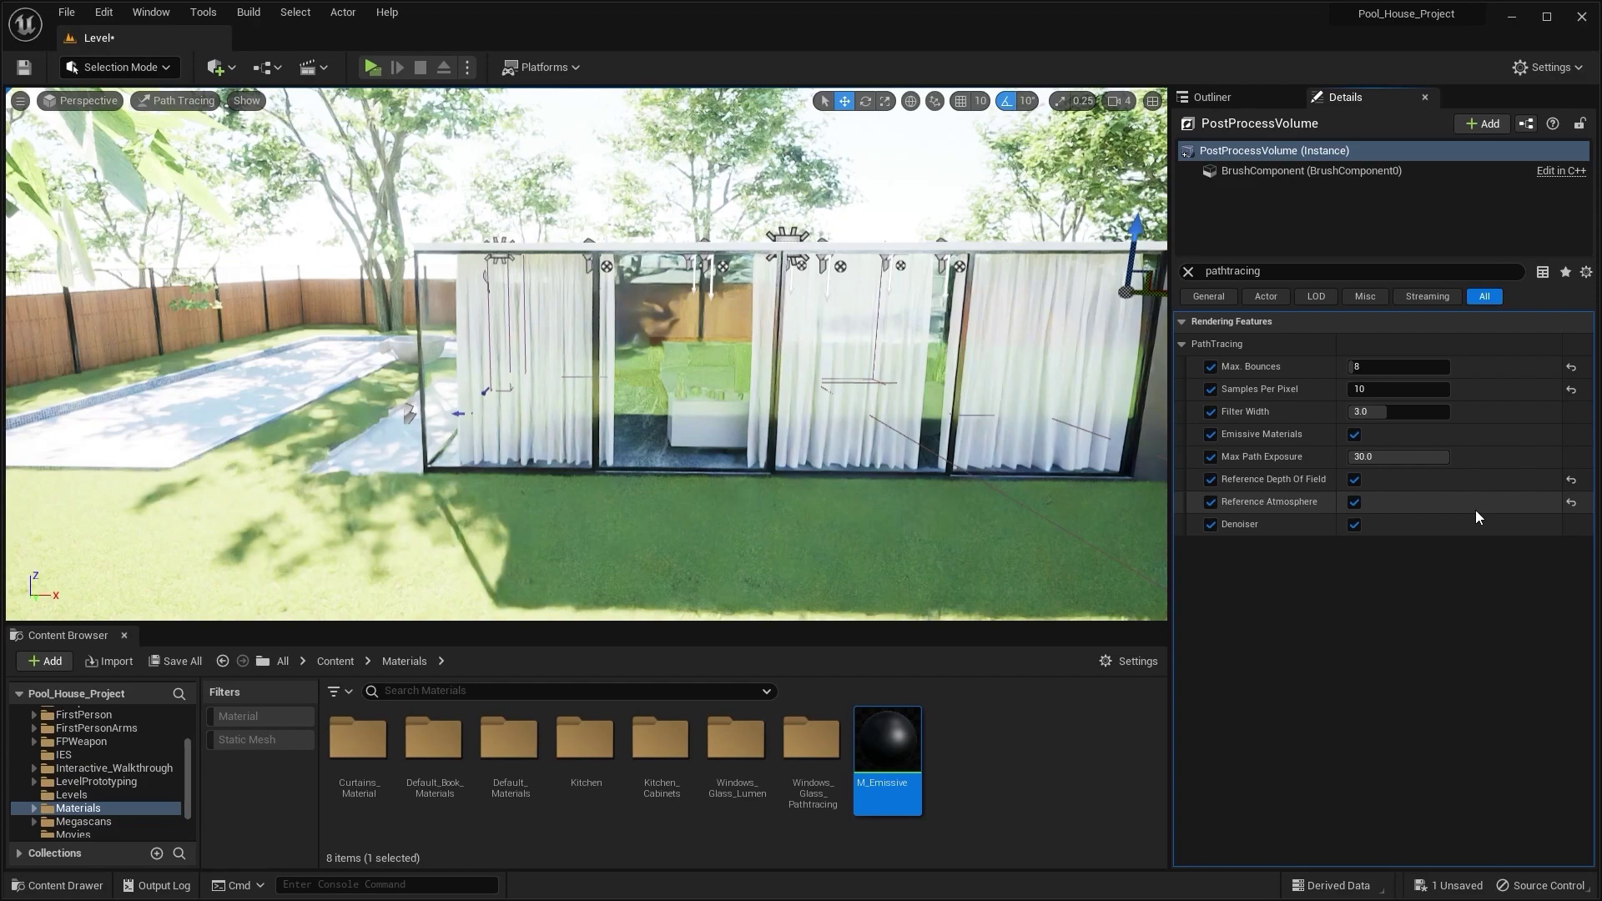
{"action": "right_click_drag", "start_coordinate": [926, 493], "coordinate": [820, 282]}
{"action": "scroll", "coordinate": [820, 282], "scroll_direction": "up", "scroll_amount": 3}
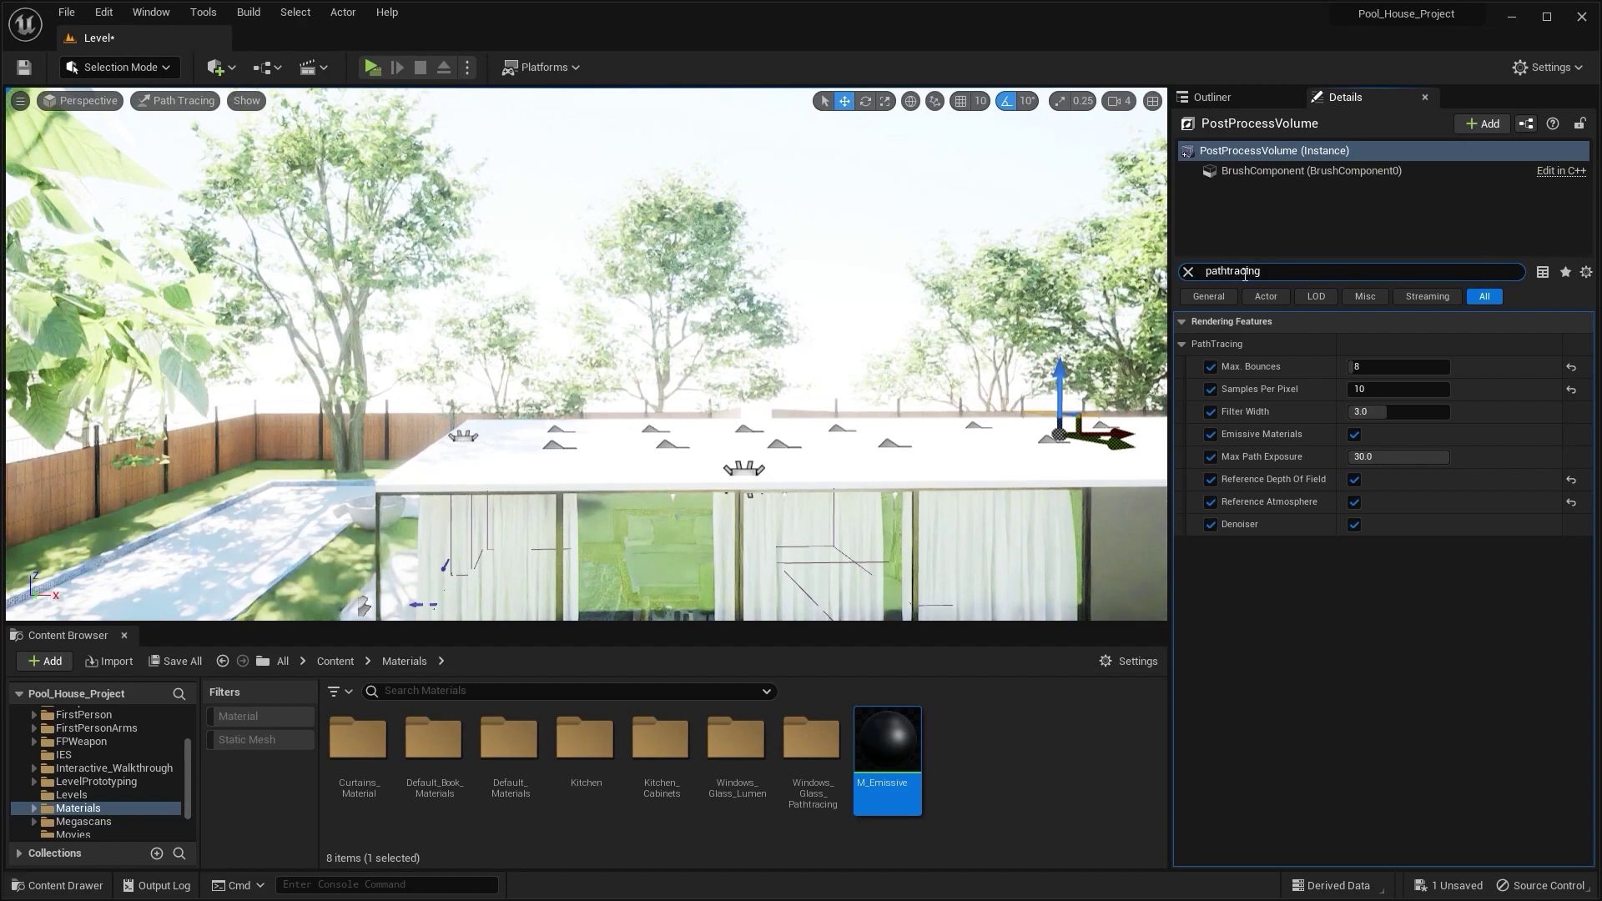
- Lower the PostProcessVolume's Exposure Compensation to about -4.08 to darken the overexposed sky
{"action": "left_click", "coordinate": [1188, 272]}
{"action": "type", "text": "exp"}
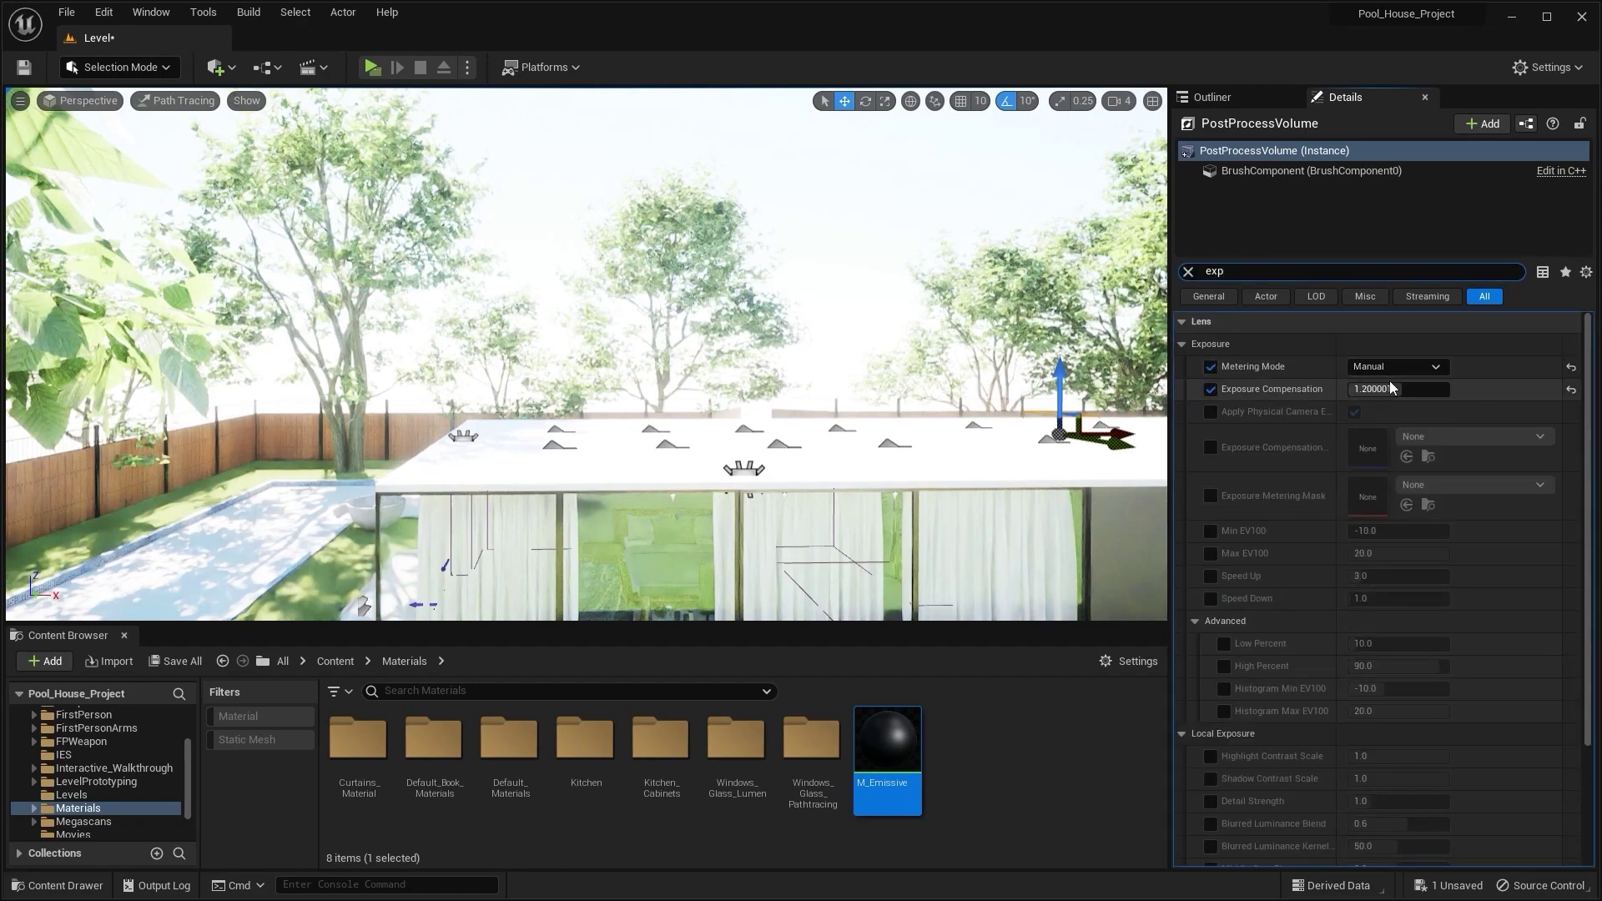
{"action": "left_click_drag", "start_coordinate": [1406, 391], "coordinate": [1369, 391]}
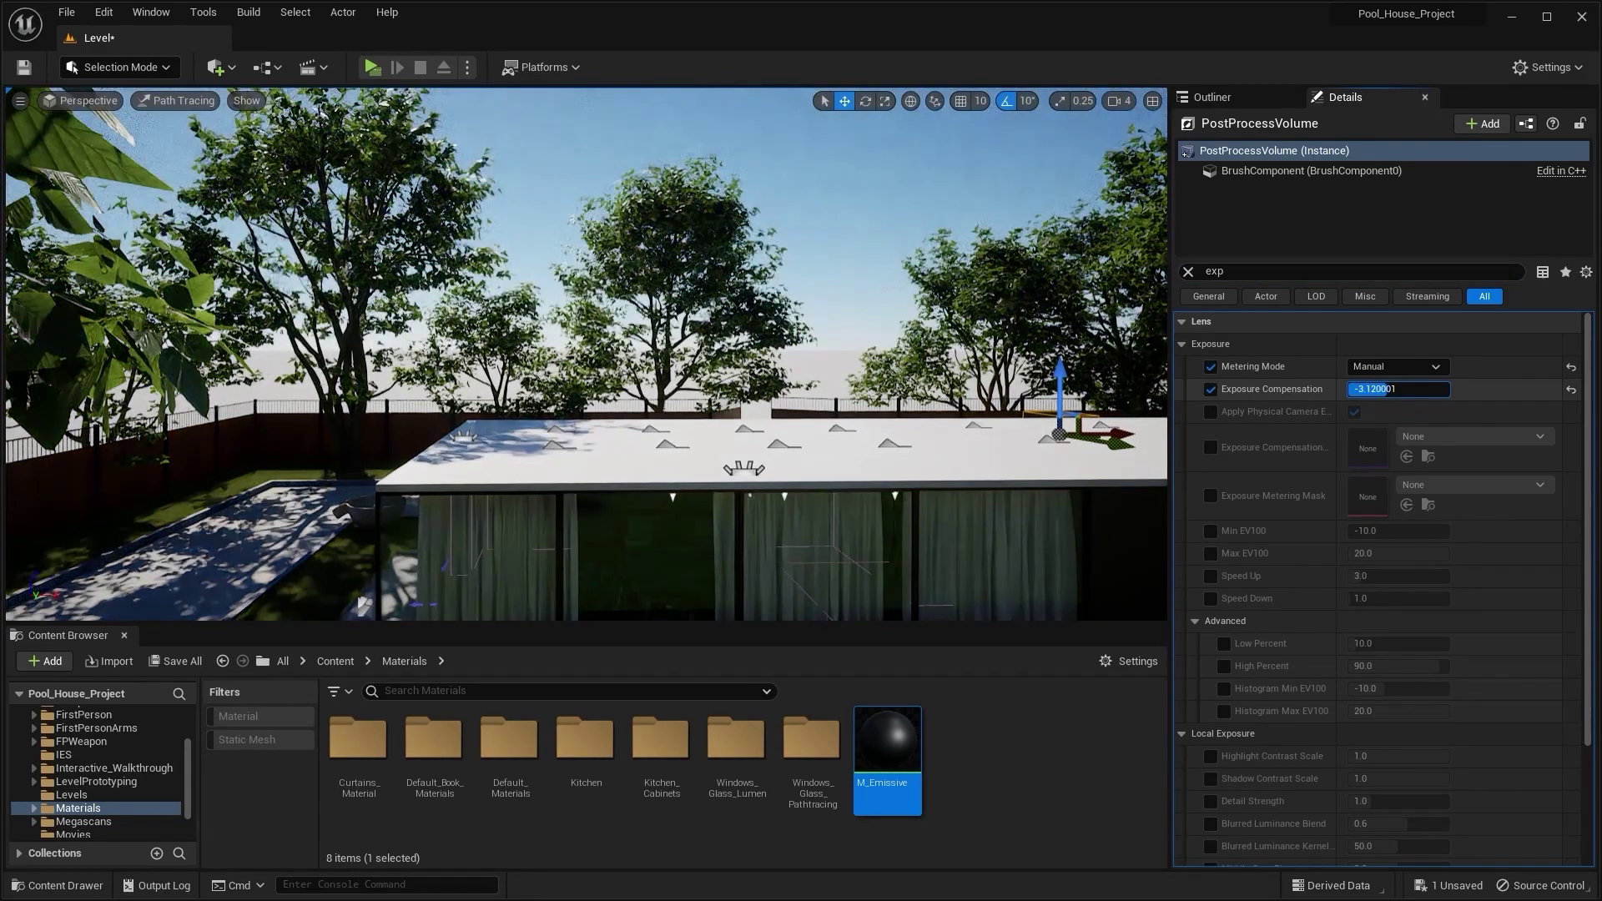
{"action": "left_click_drag", "start_coordinate": [1386, 389], "coordinate": [1382, 389]}
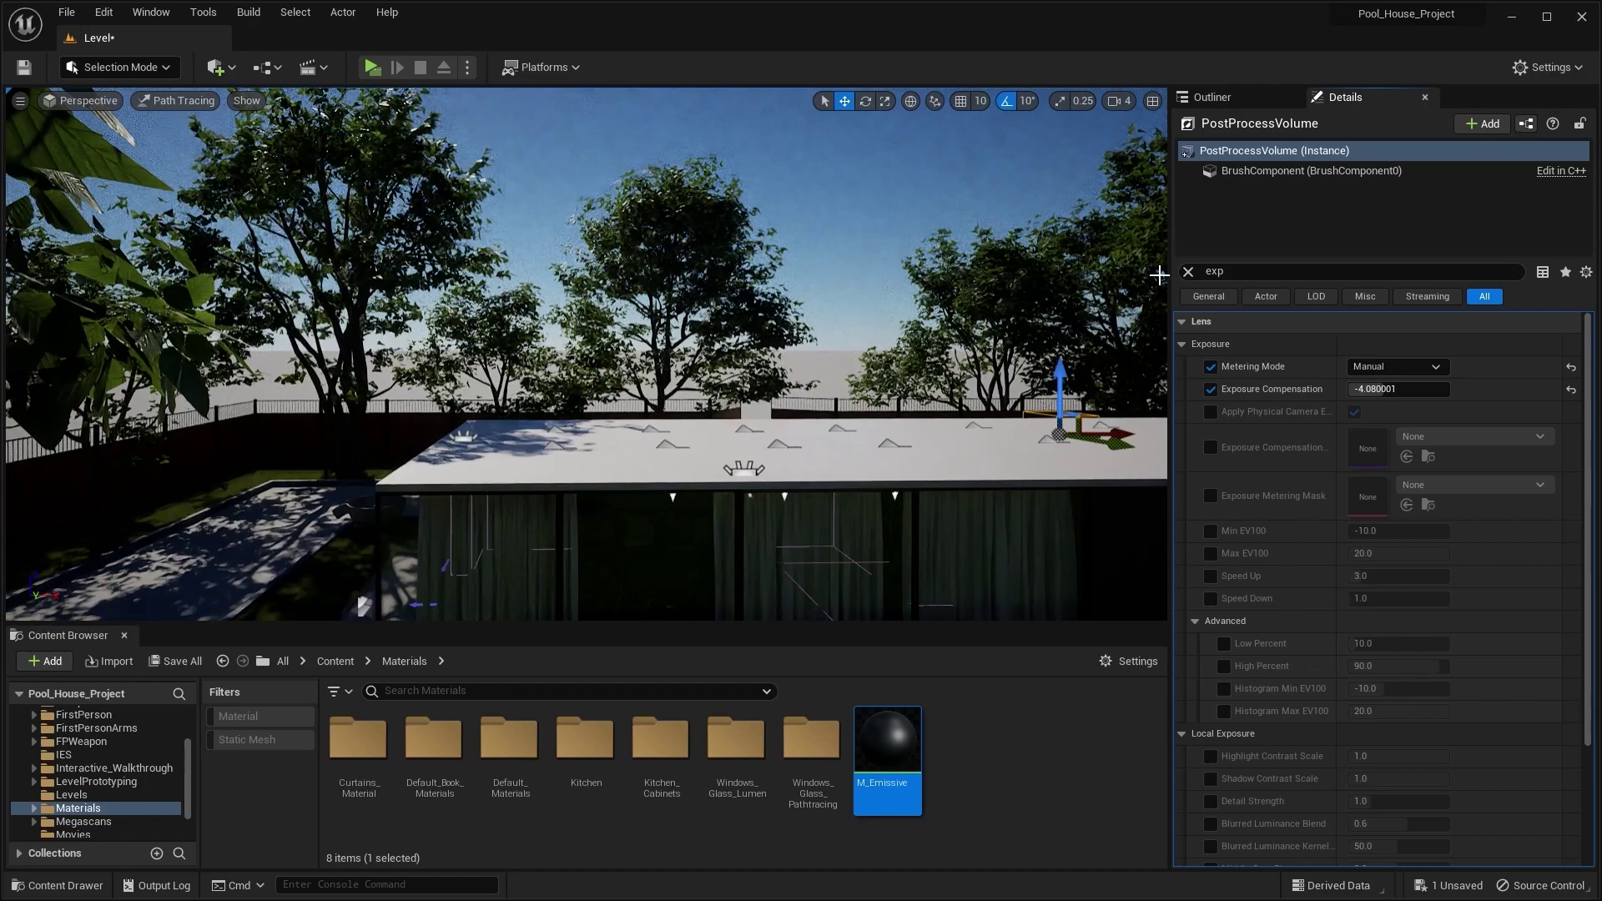
- Turn off the PostProcessVolume's path tracing Reference Atmosphere option and save the Level
{"action": "left_click", "coordinate": [1188, 272]}
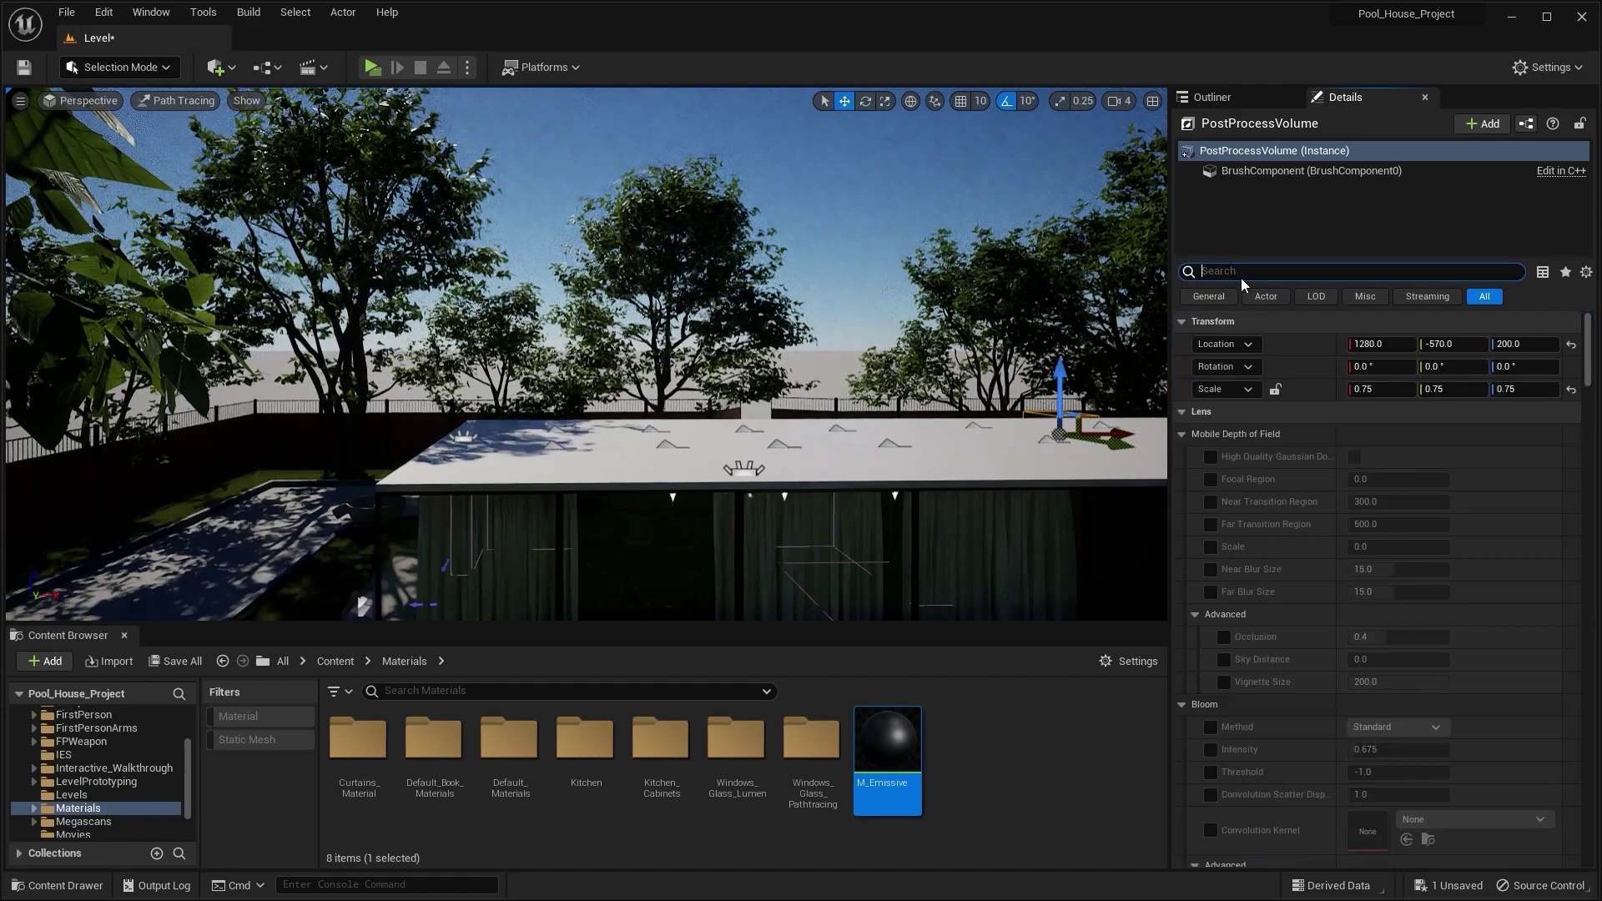
{"action": "type", "text": "patht"}
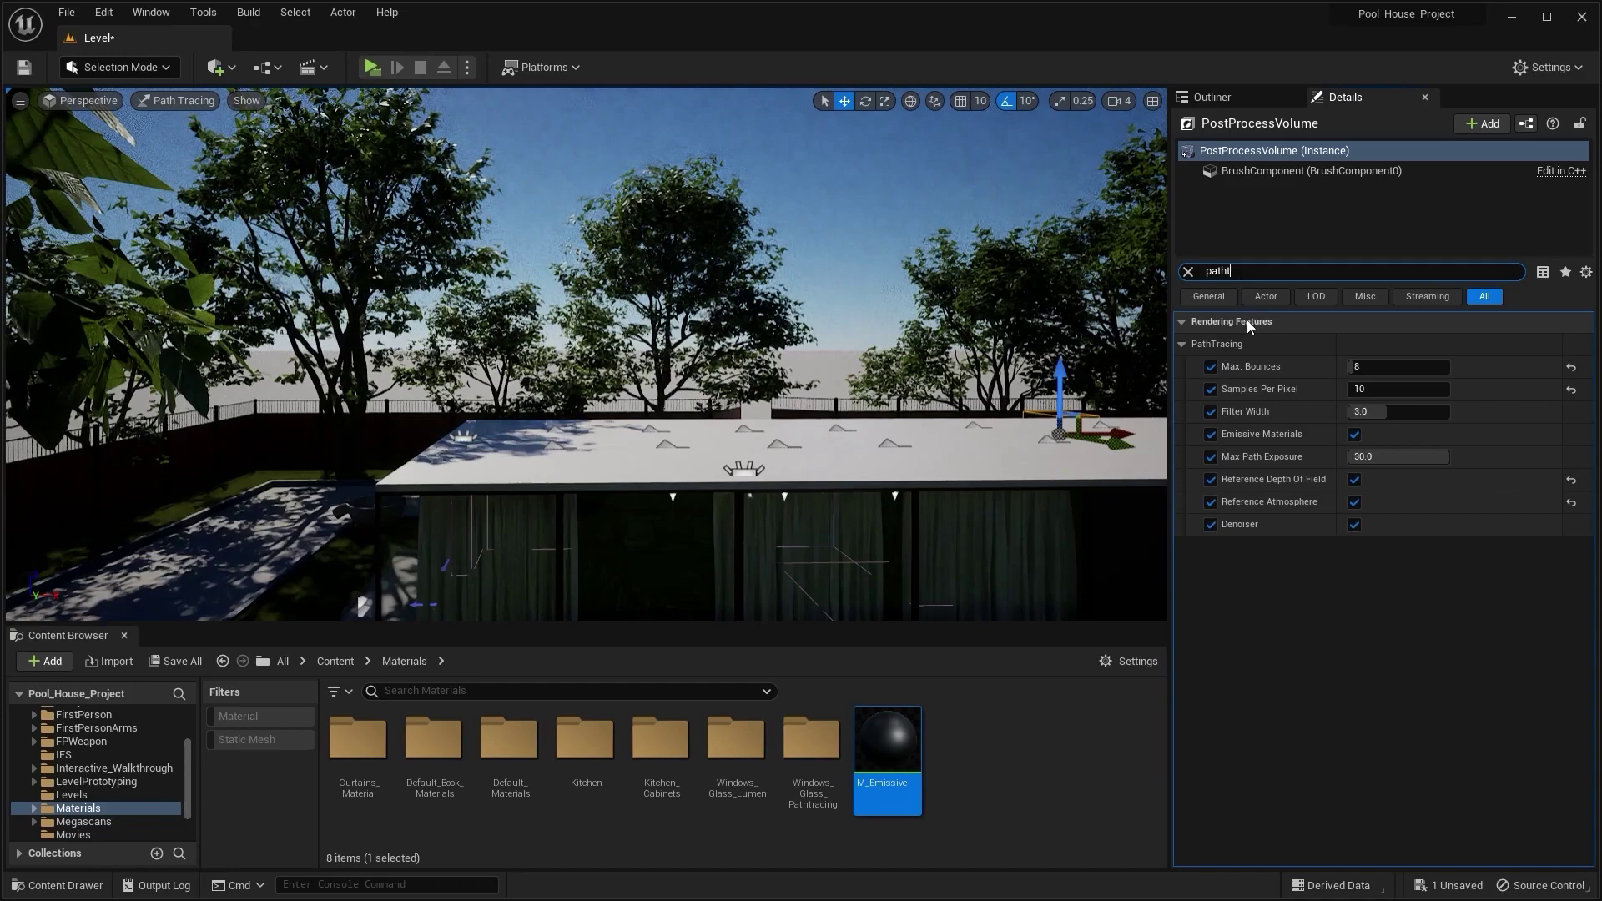
{"action": "left_click", "coordinate": [1354, 502]}
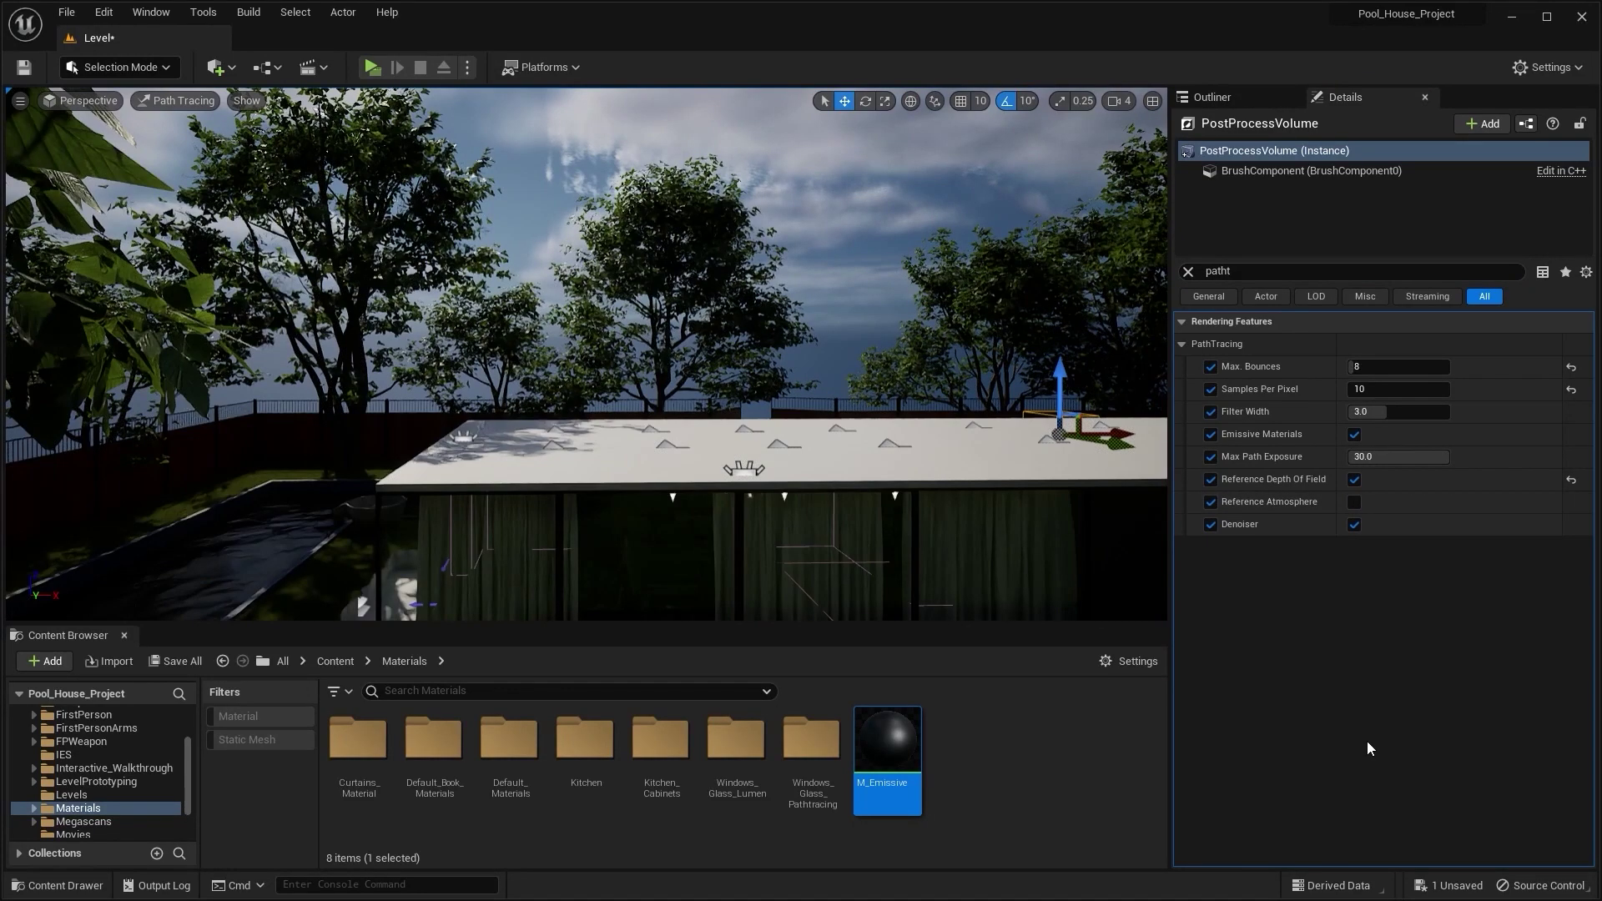
{"action": "left_click", "coordinate": [1453, 885]}
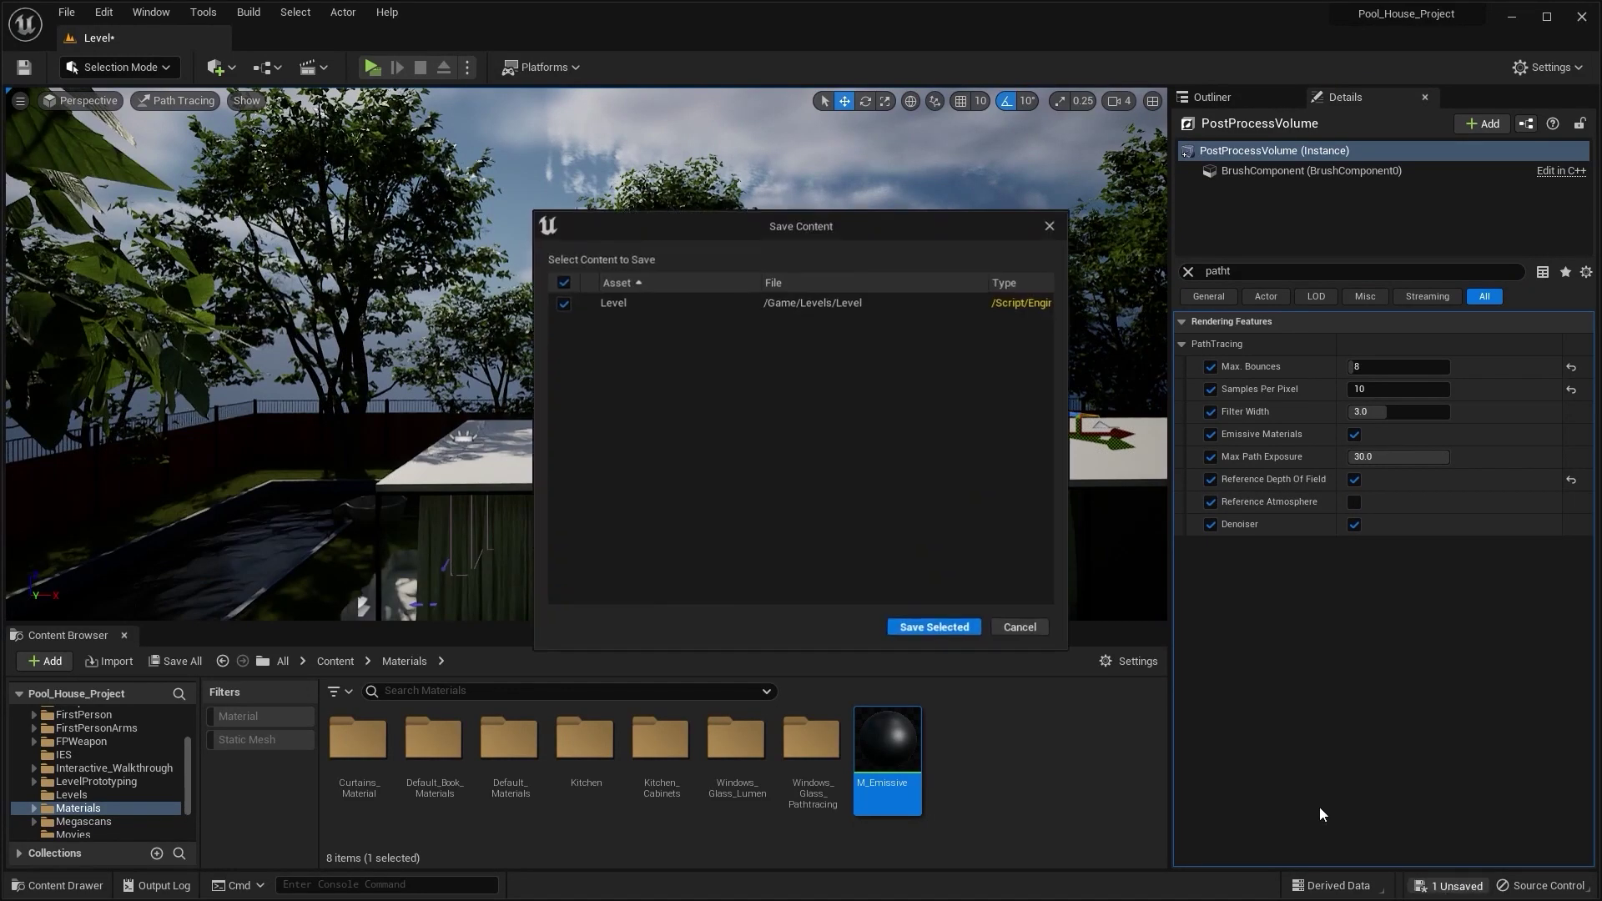
{"action": "left_click", "coordinate": [933, 627]}
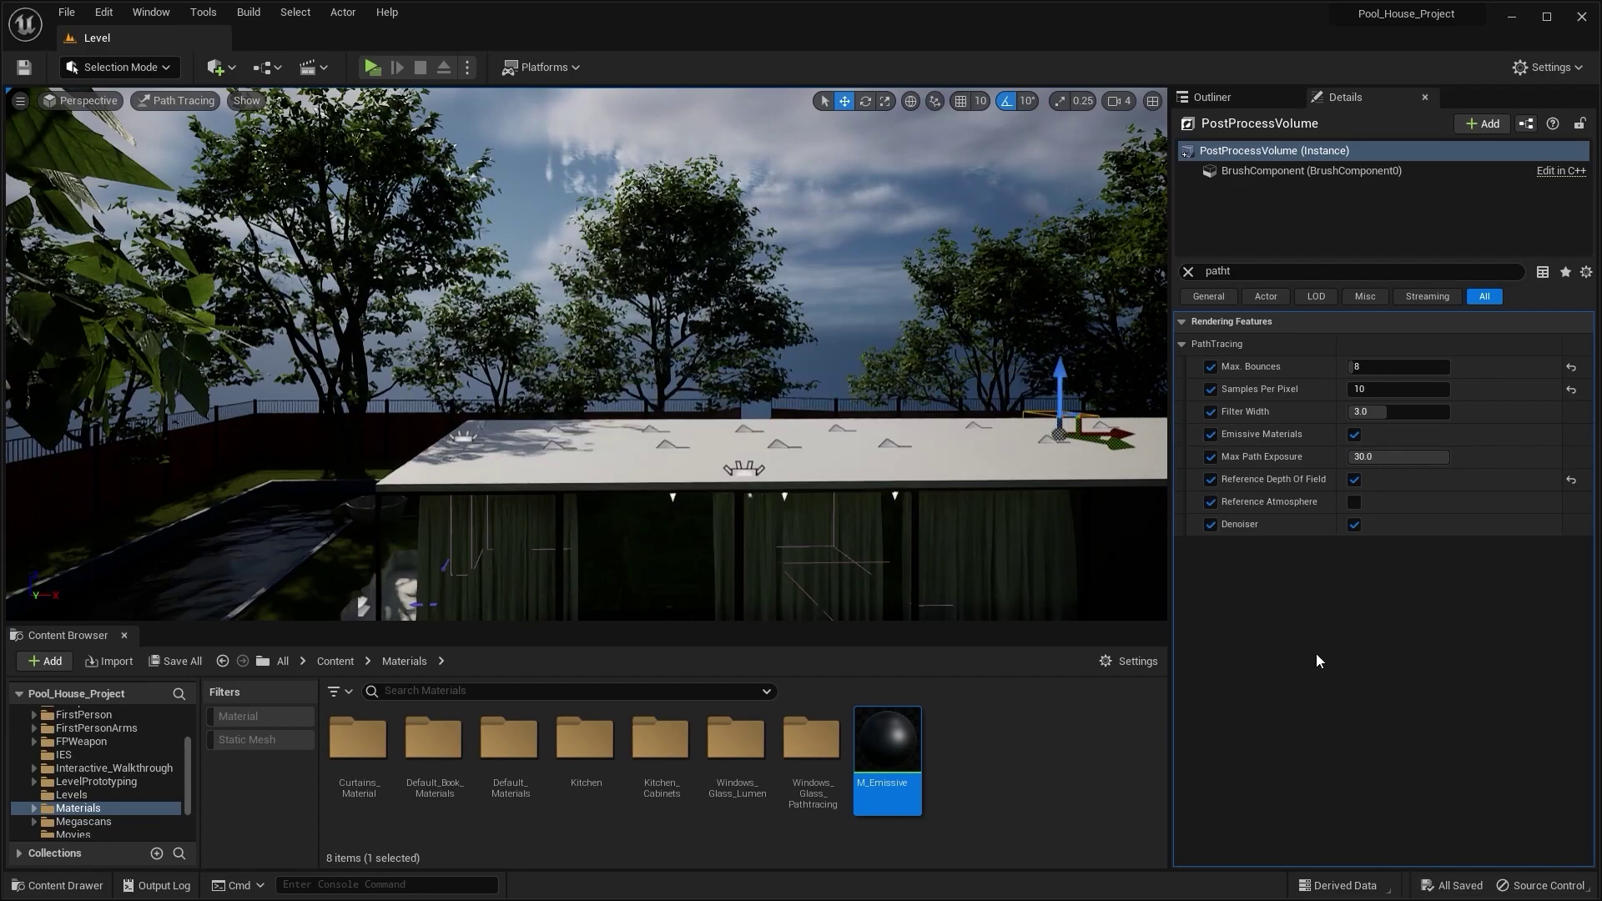
- Reframe the house and pool, set the PostProcessVolume's Exposure Compensation to about -1.2, and show its path tracing settings again
{"action": "key", "text": "s"}
{"action": "right_click_drag", "start_coordinate": [892, 398], "coordinate": [853, 374]}
{"action": "key", "text": "w"}
{"action": "key", "text": "s"}
{"action": "key", "text": "w"}
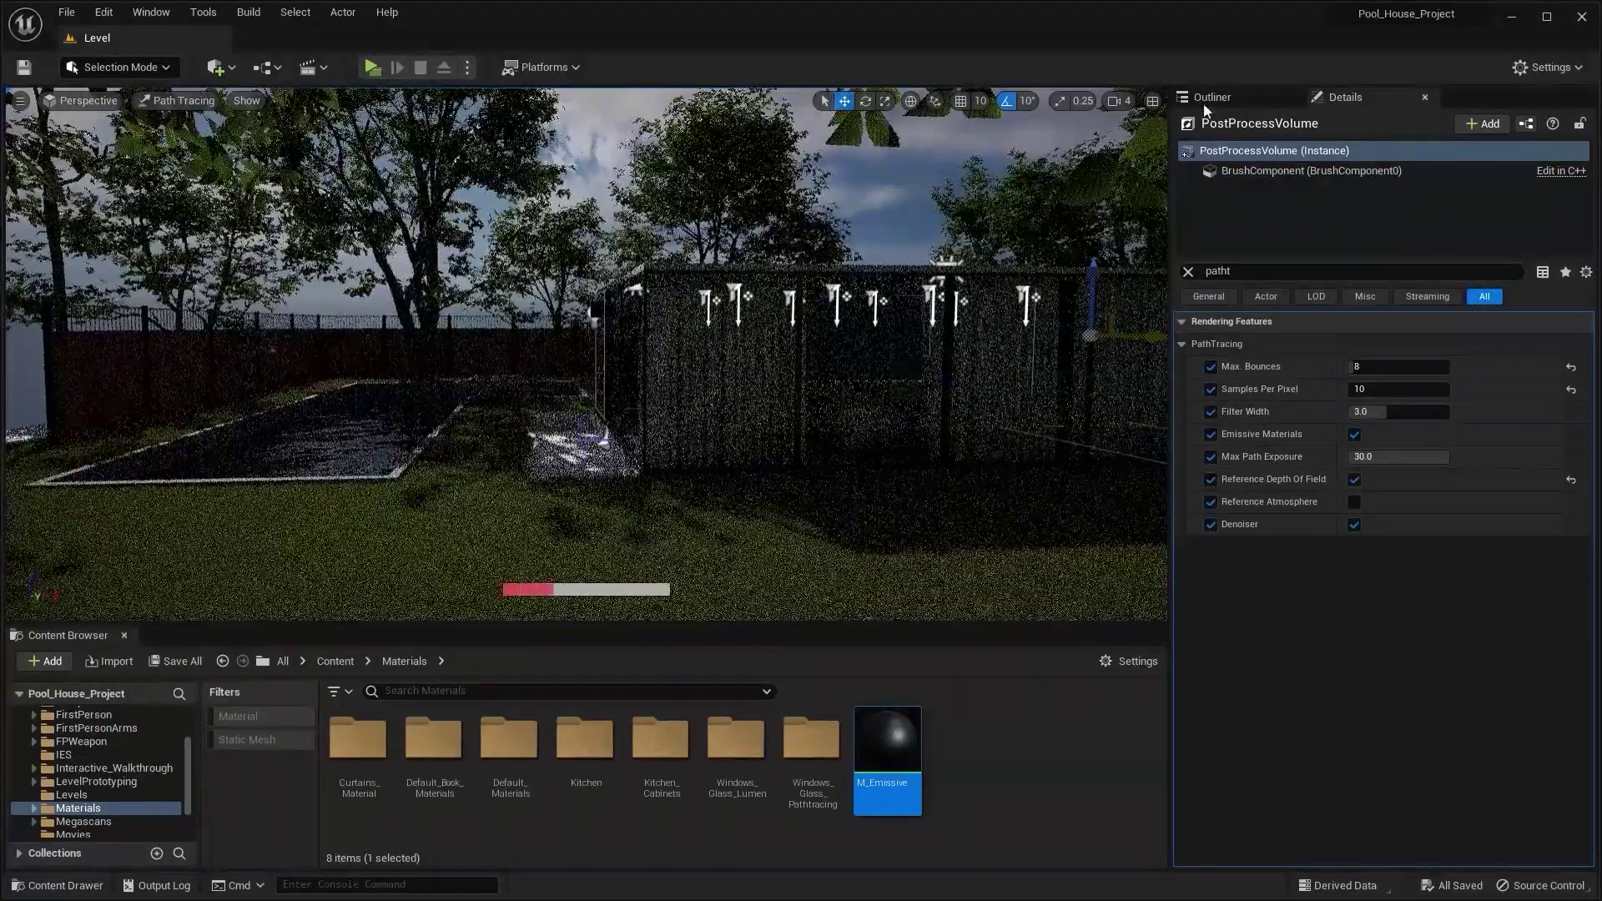
{"action": "left_click", "coordinate": [1208, 97]}
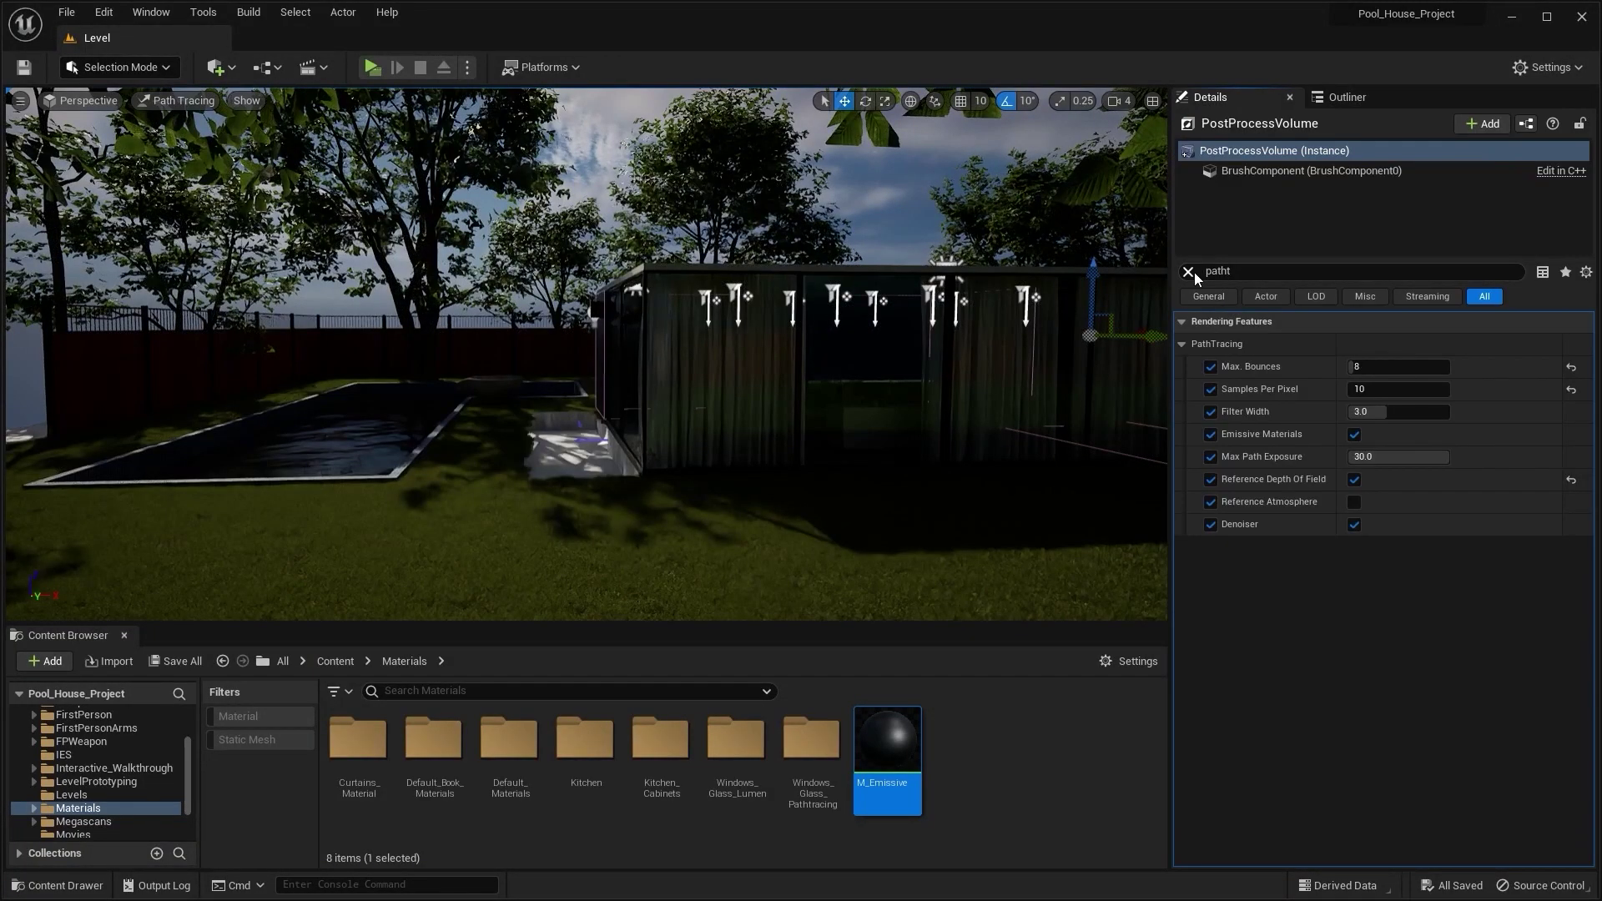
{"action": "left_click", "coordinate": [1192, 272]}
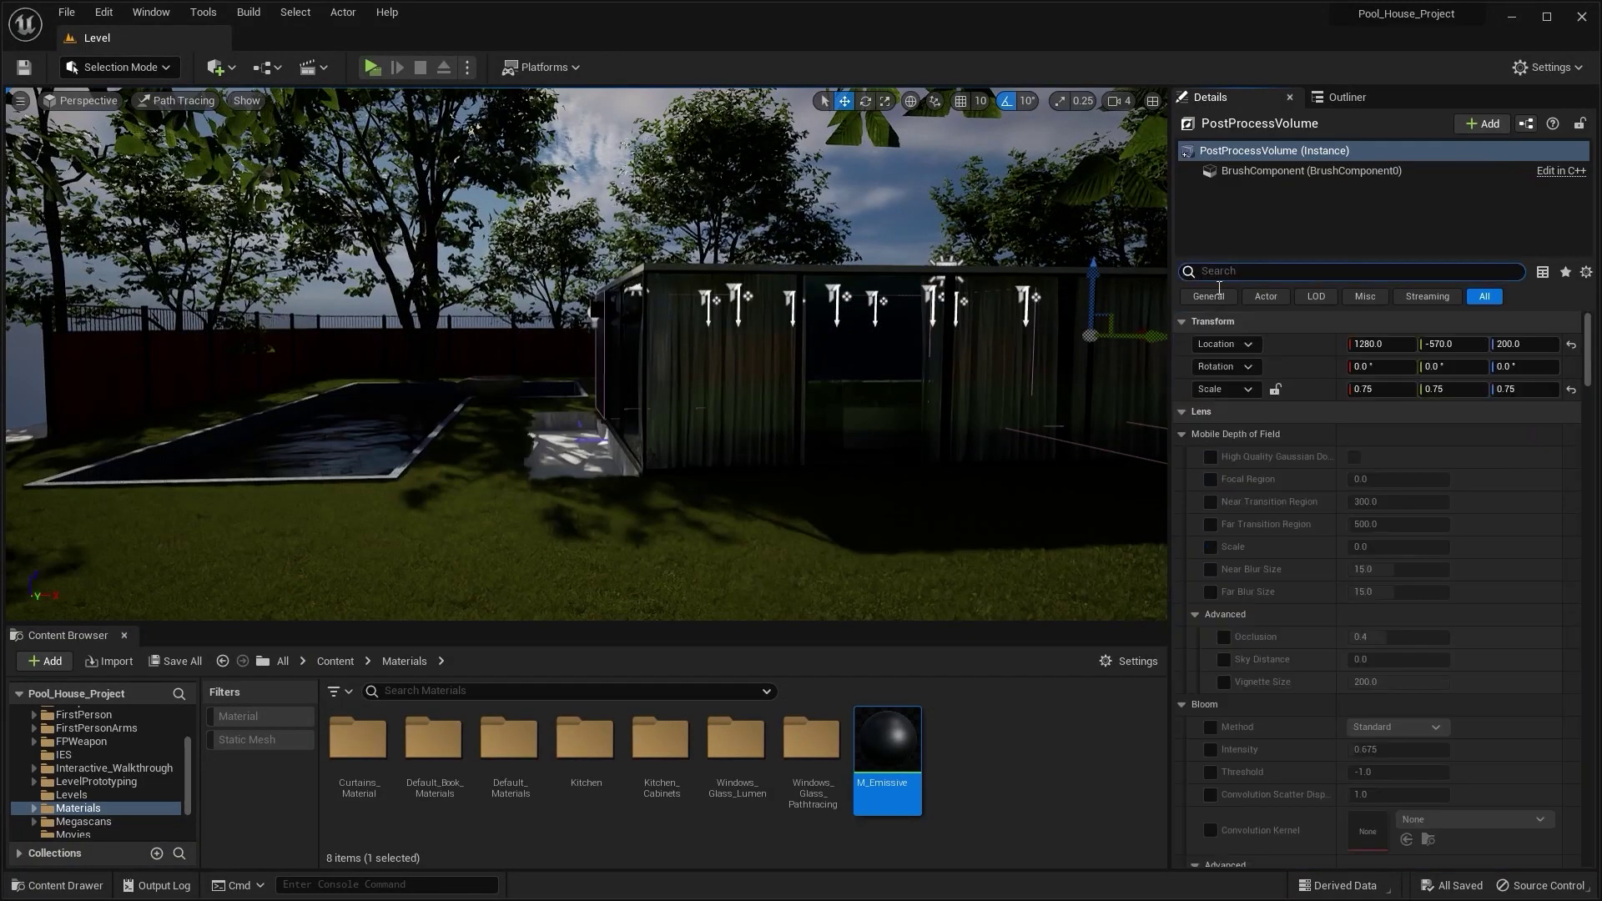
{"action": "type", "text": "expos"}
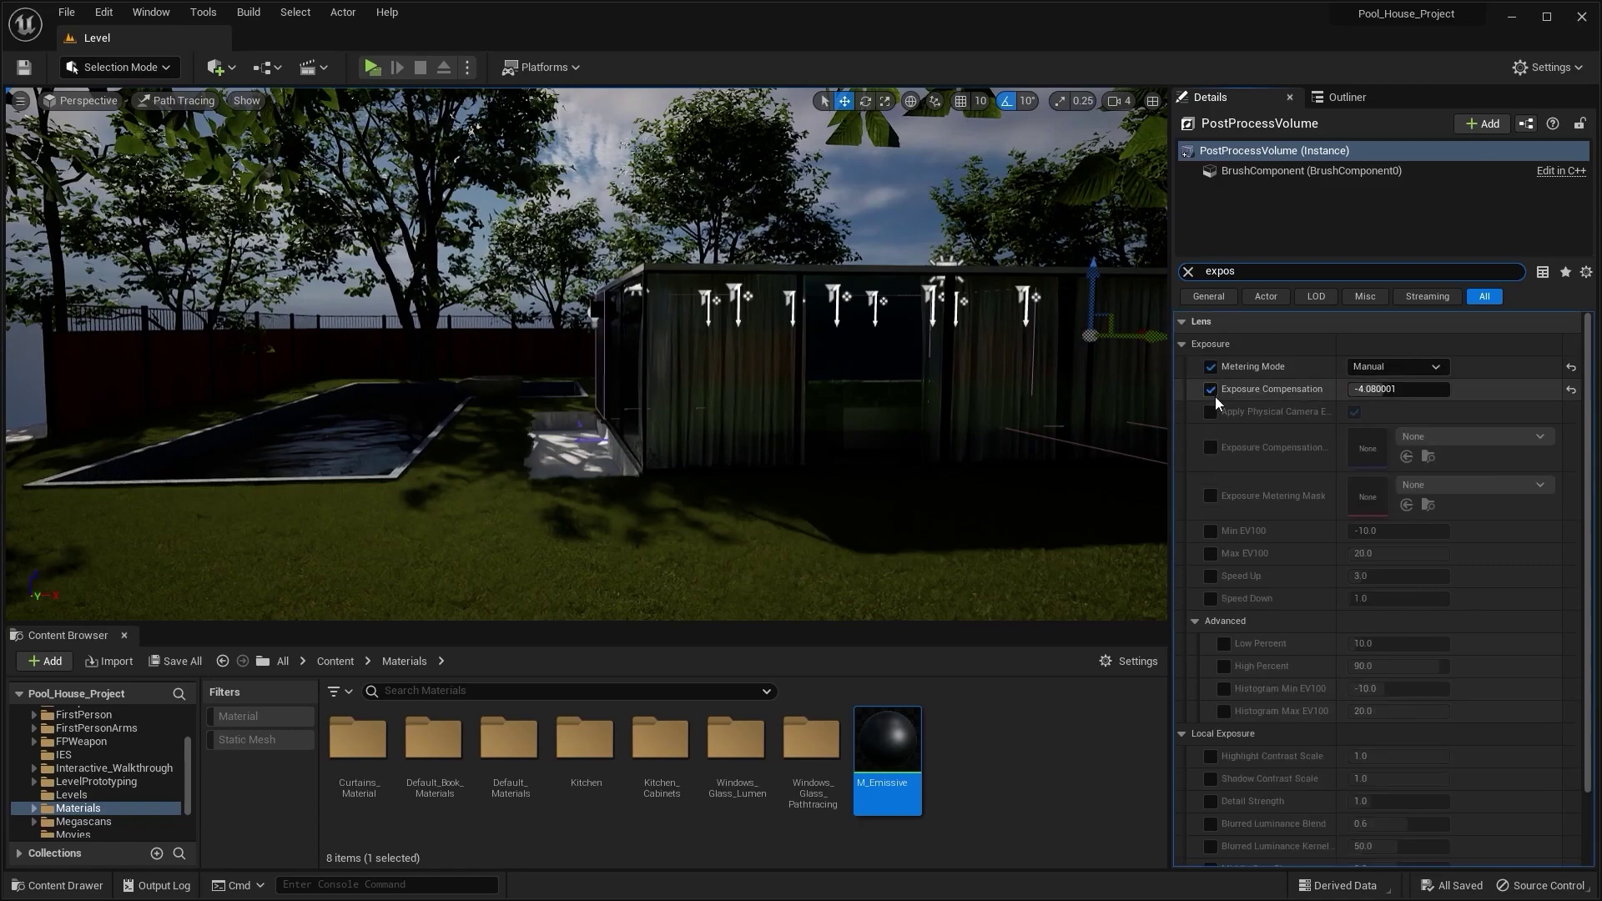
{"action": "left_click_drag", "start_coordinate": [1386, 389], "coordinate": [1436, 389]}
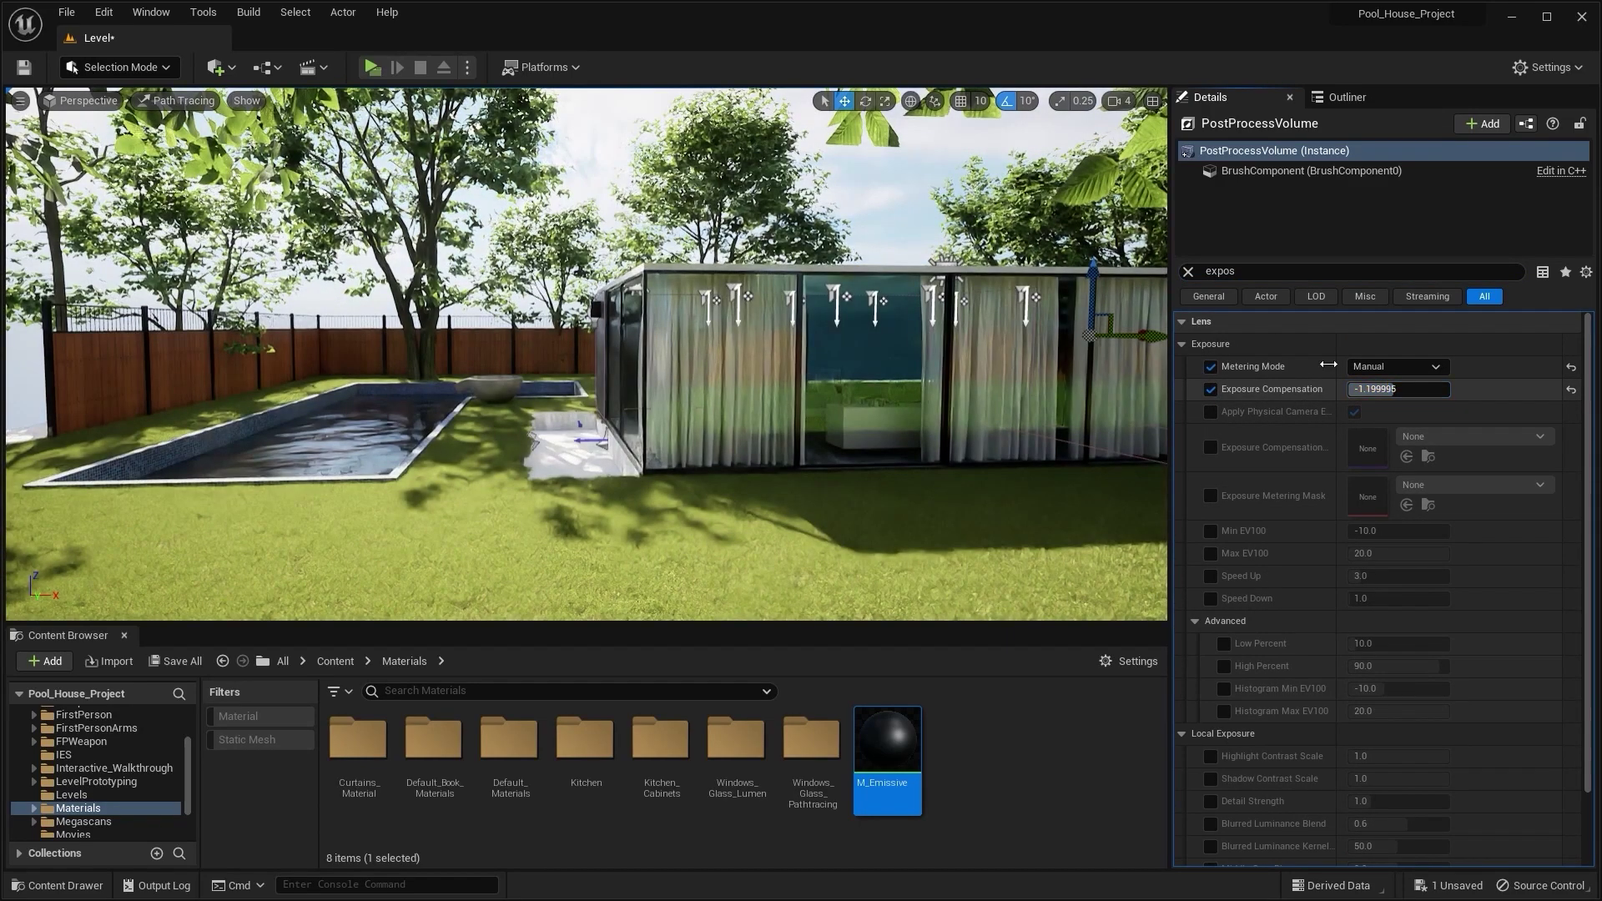
{"action": "left_click", "coordinate": [1188, 273]}
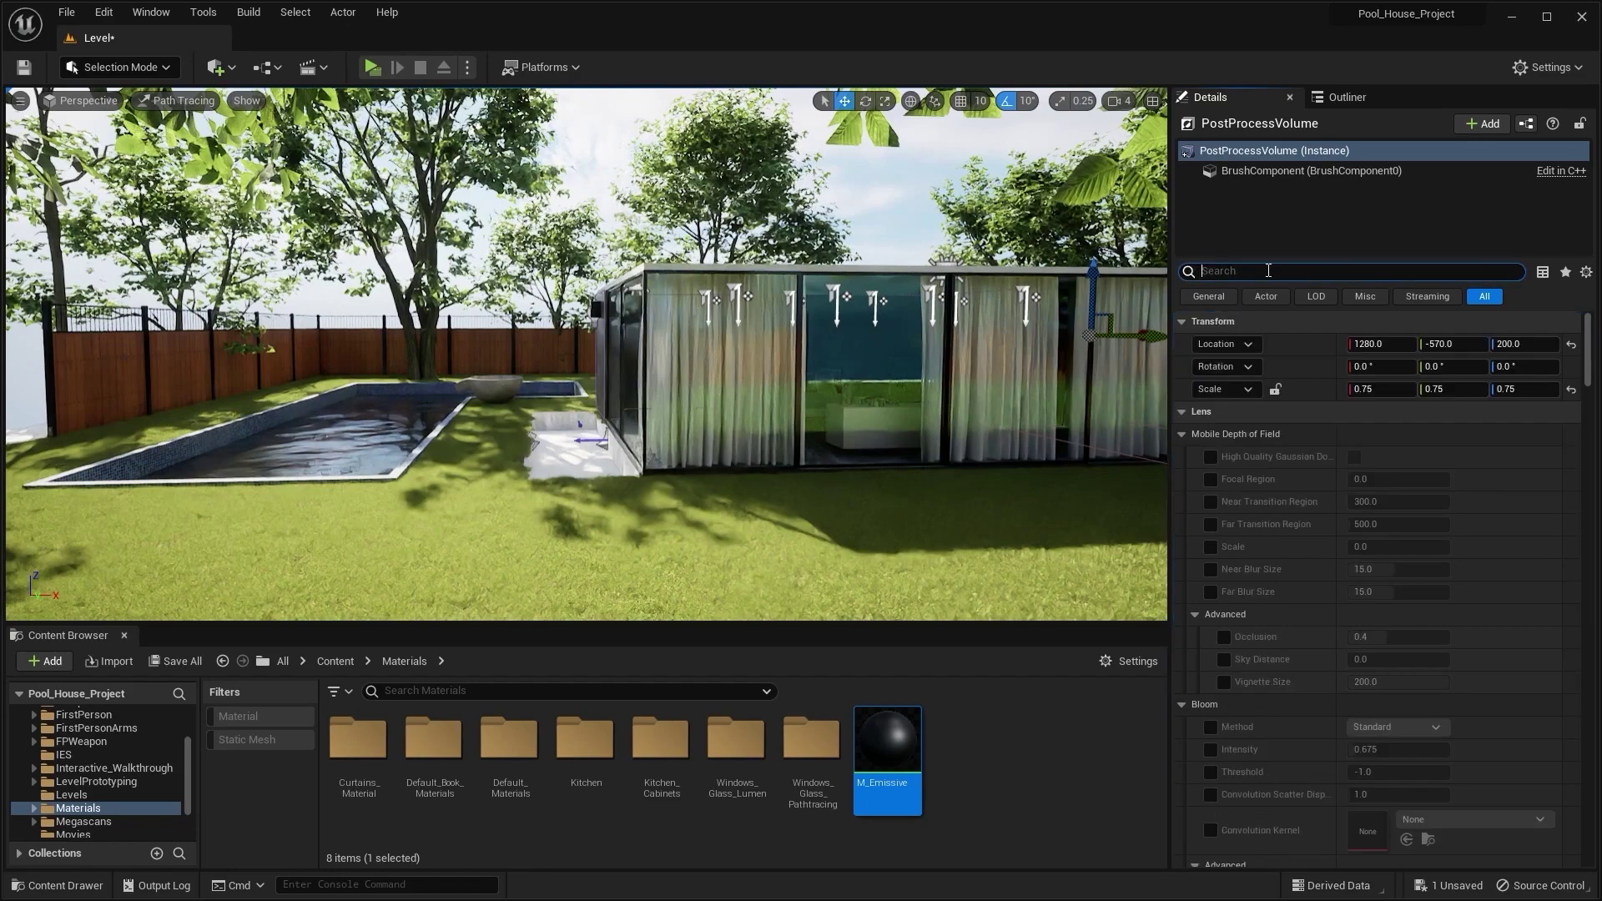
{"action": "type", "text": "pathtrac"}
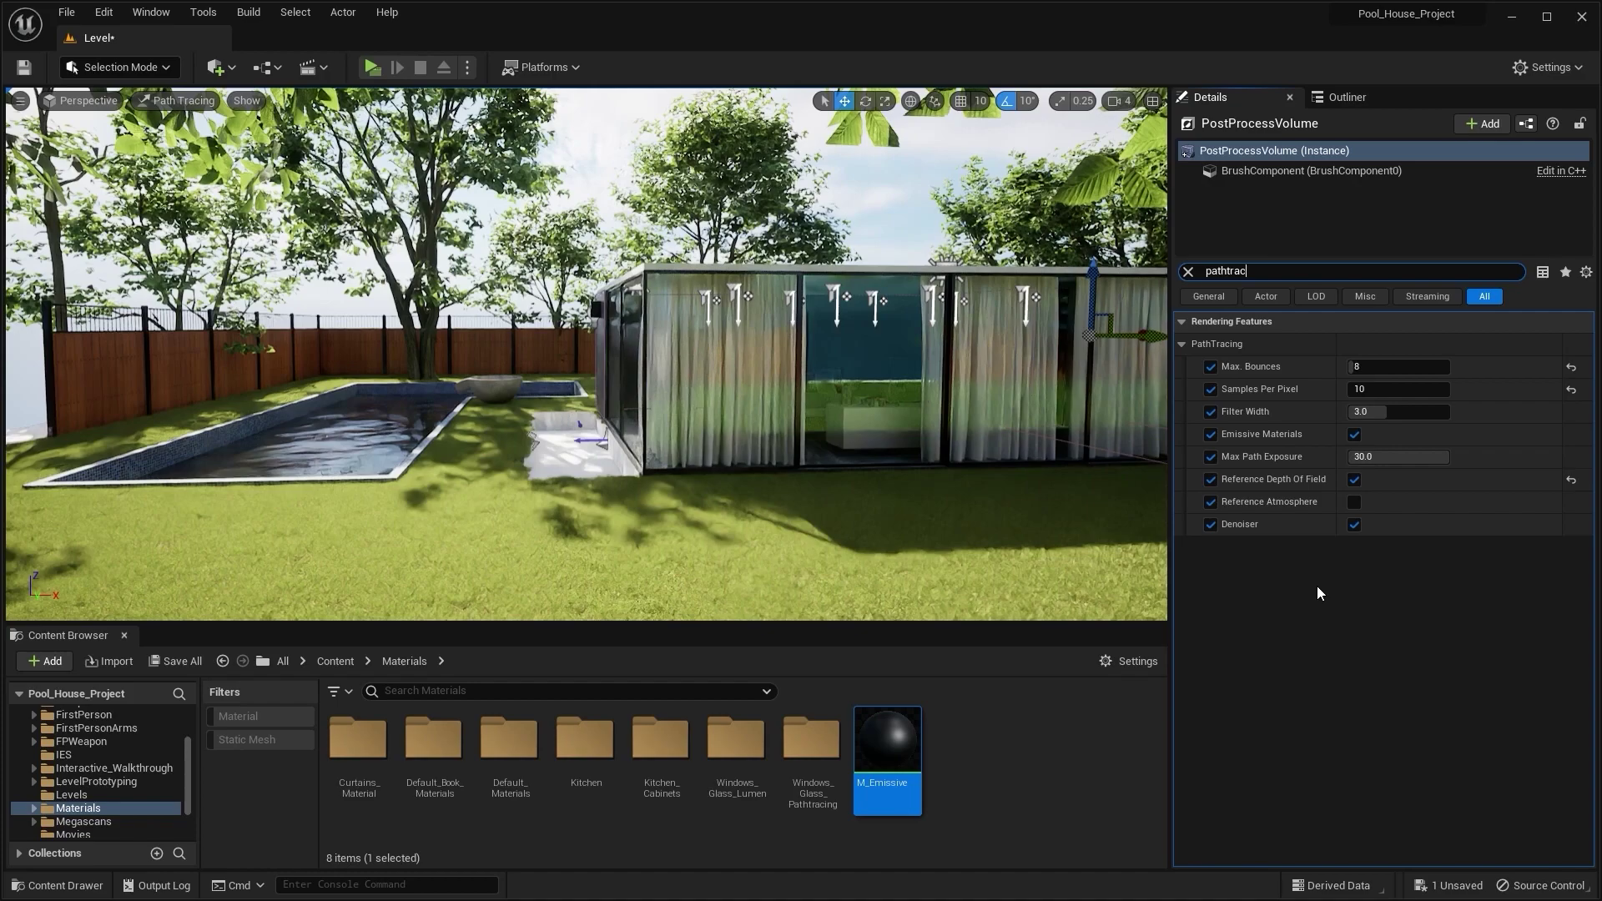
- Run the console command r.RayTracing.Nanite.Mode 1 to path trace the full-detail Nanite meshes
{"action": "left_click", "coordinate": [345, 883]}
{"action": "type", "text": "r.raytracing"}
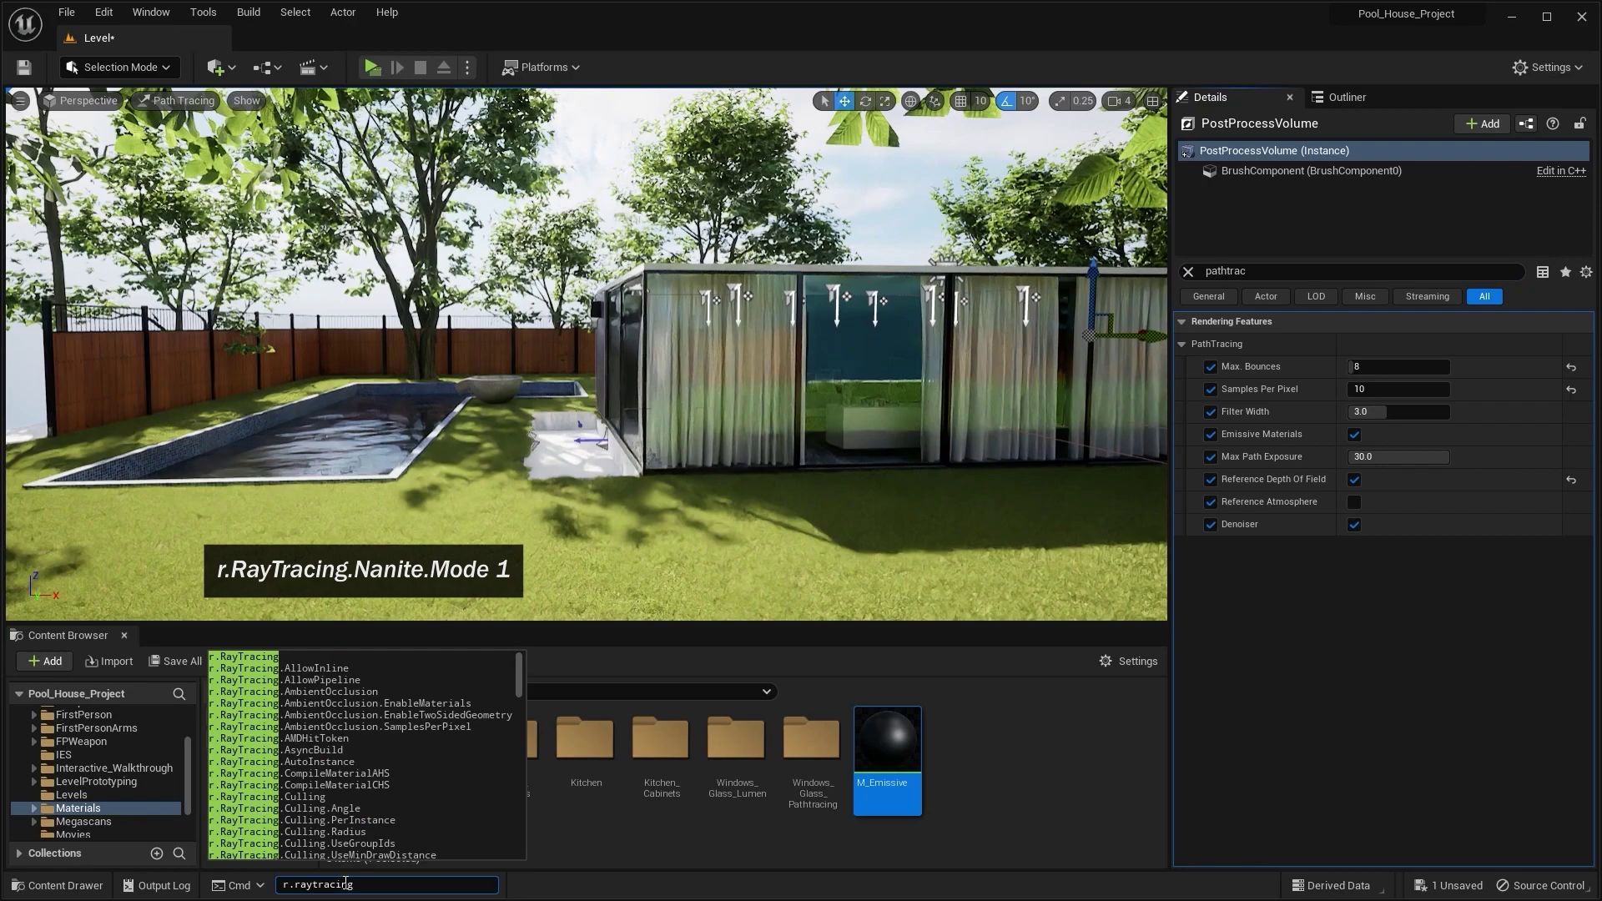
{"action": "type", "text": ".nanite"}
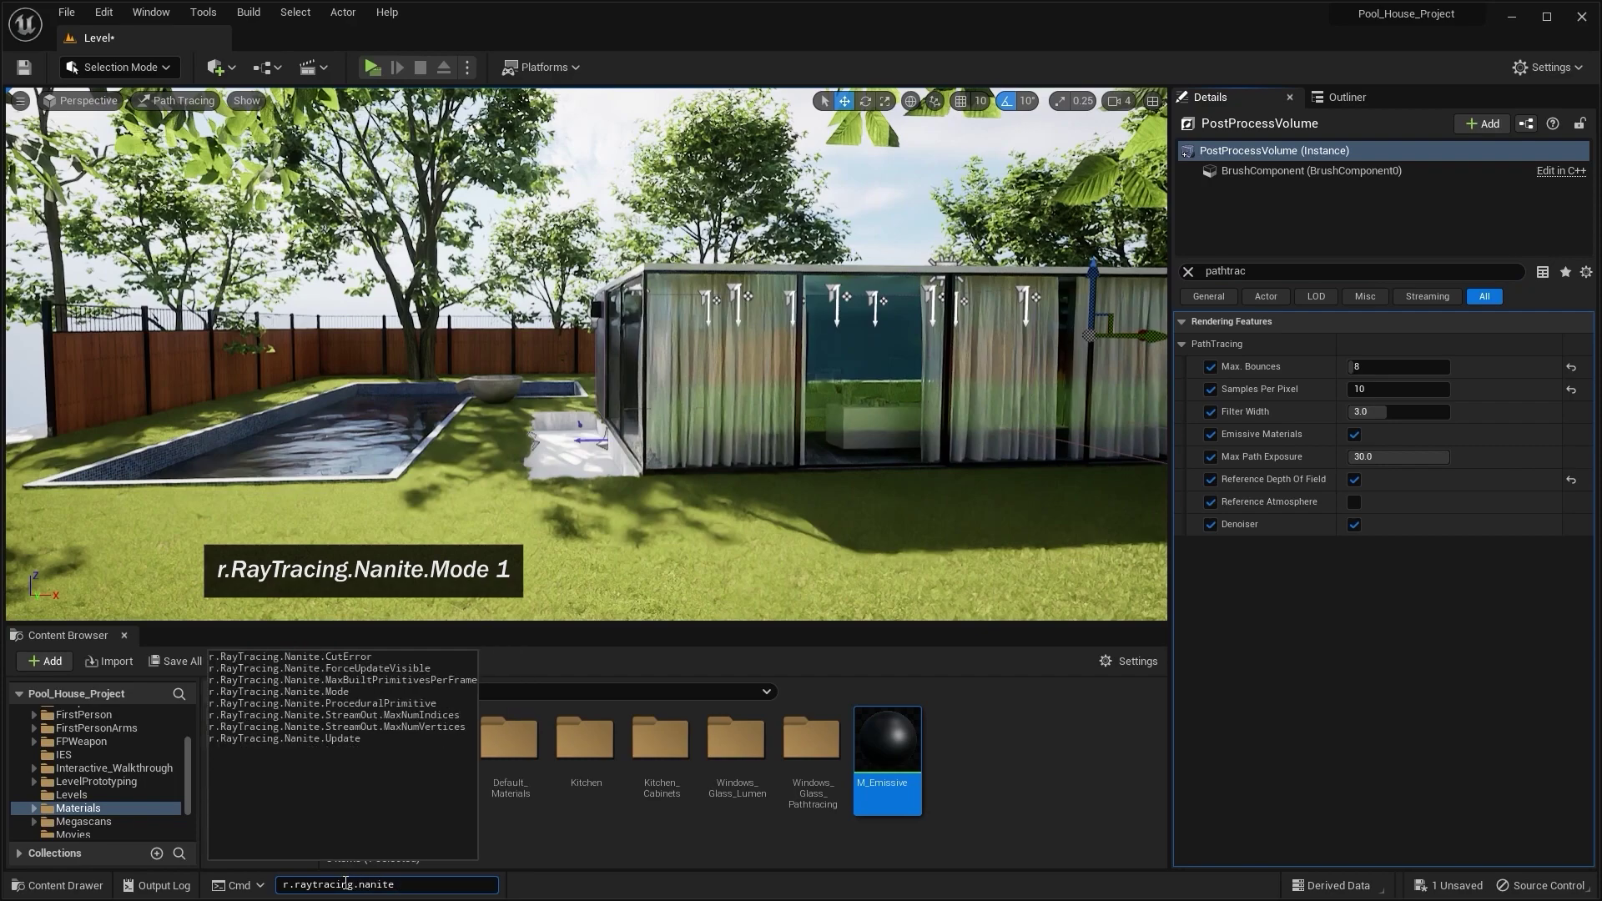
{"action": "type", "text": ".mode"}
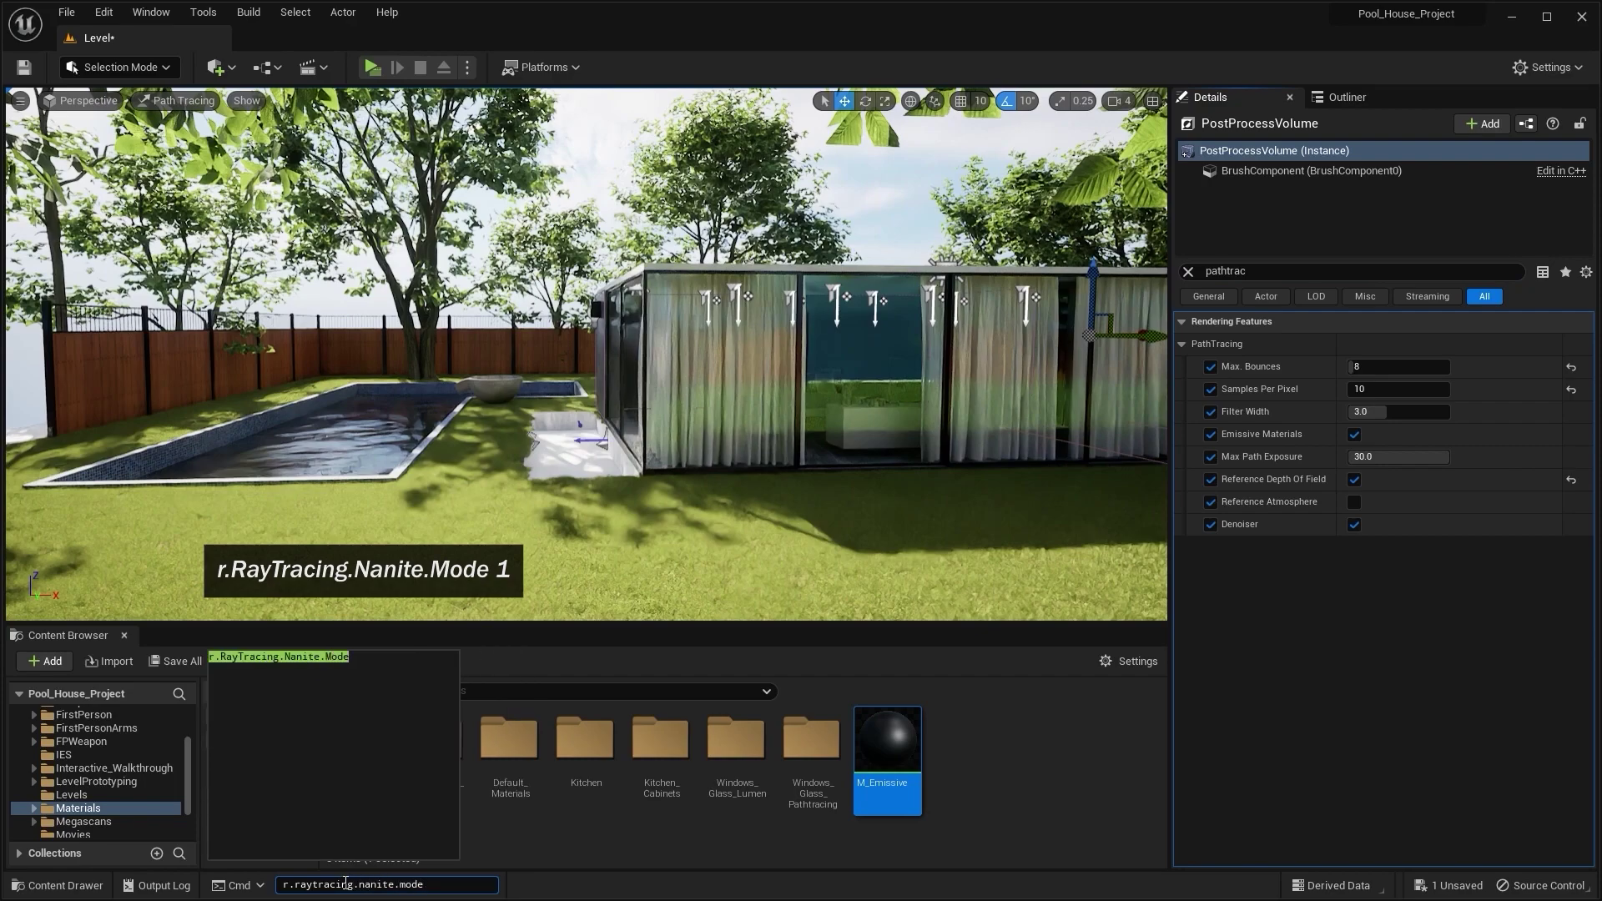
{"action": "key", "text": "Tab"}
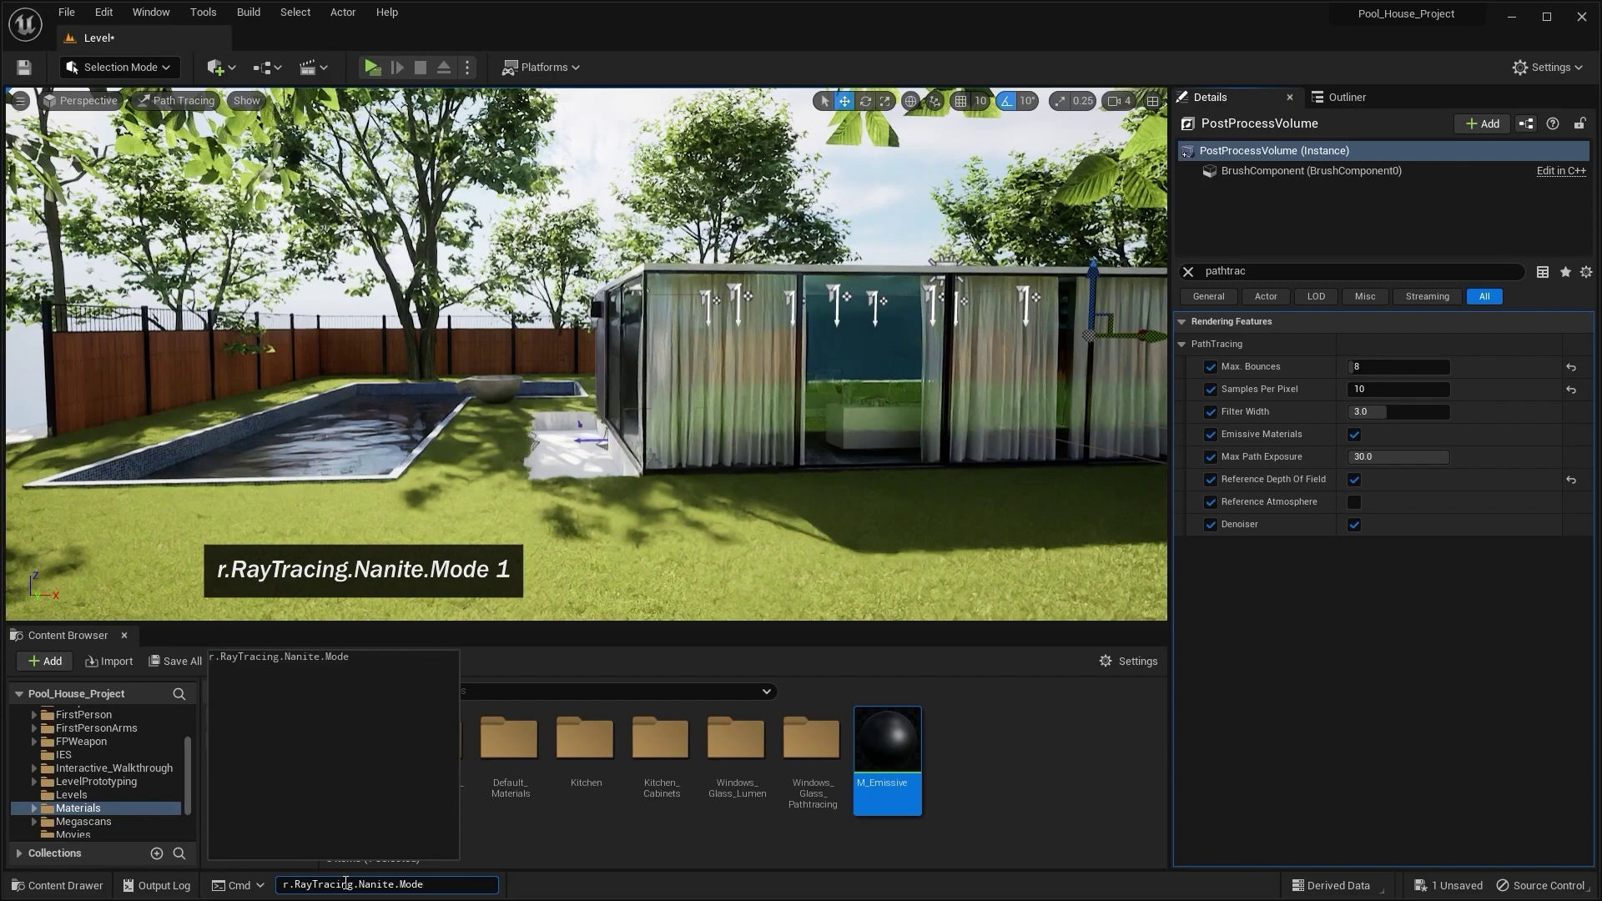
{"action": "type", "text": "1"}
{"action": "key", "text": "Return"}
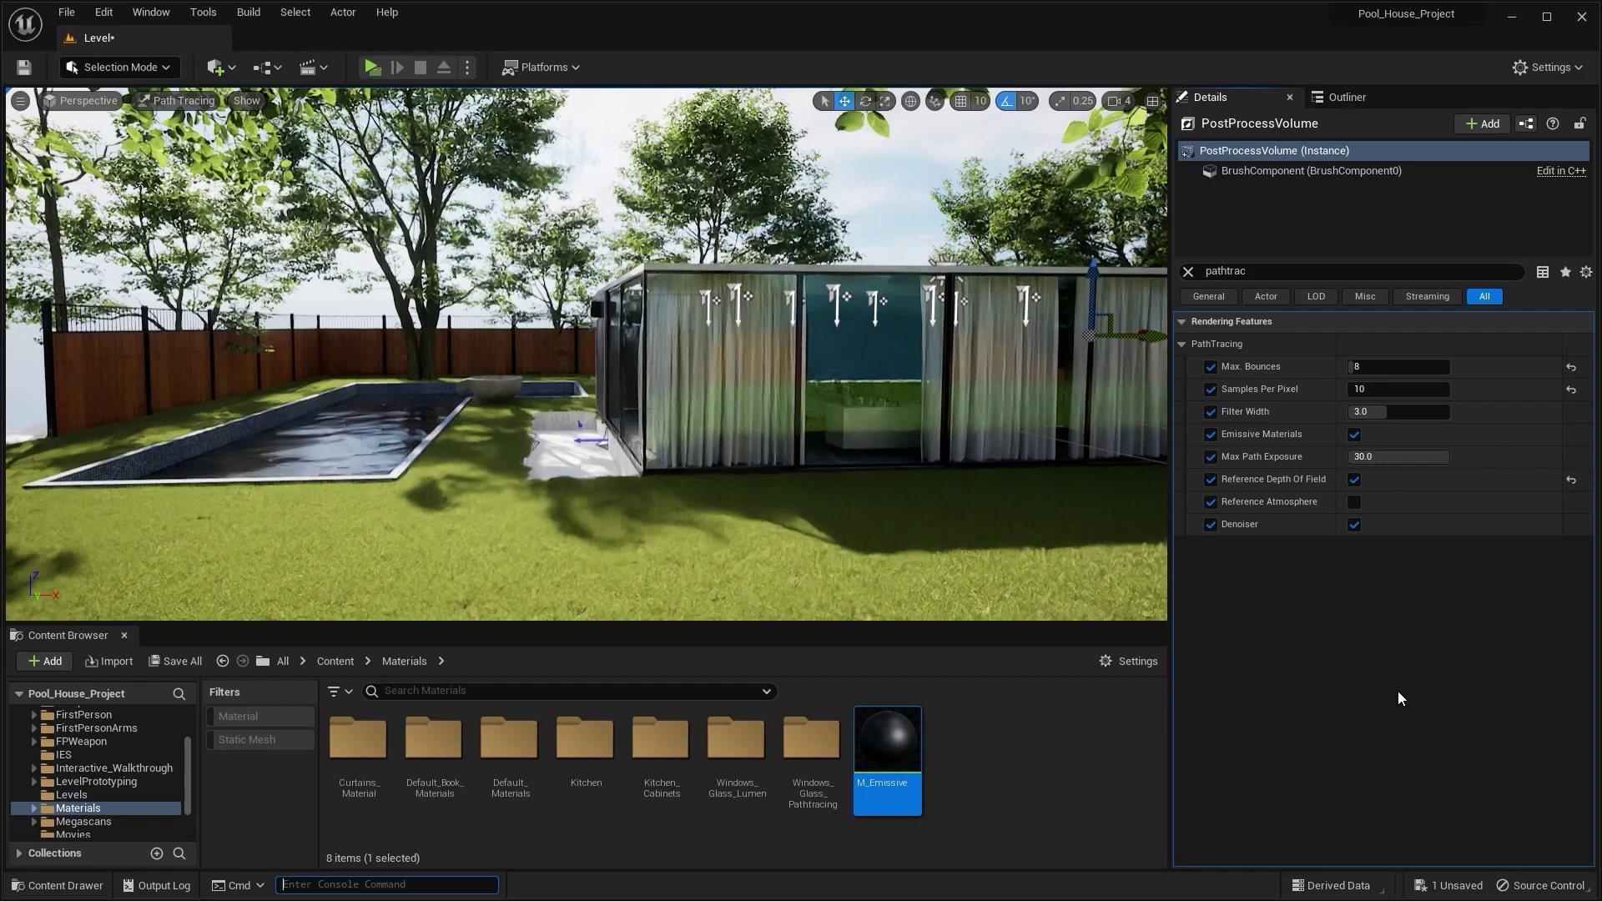
- Open the EuropeanHornbeam/Geometry/PivotPainter folder and enlarge the asset browsing area to show more tree meshes
{"action": "left_click", "coordinate": [1399, 693]}
{"action": "scroll", "coordinate": [109, 776], "scroll_direction": "up", "scroll_amount": 3}
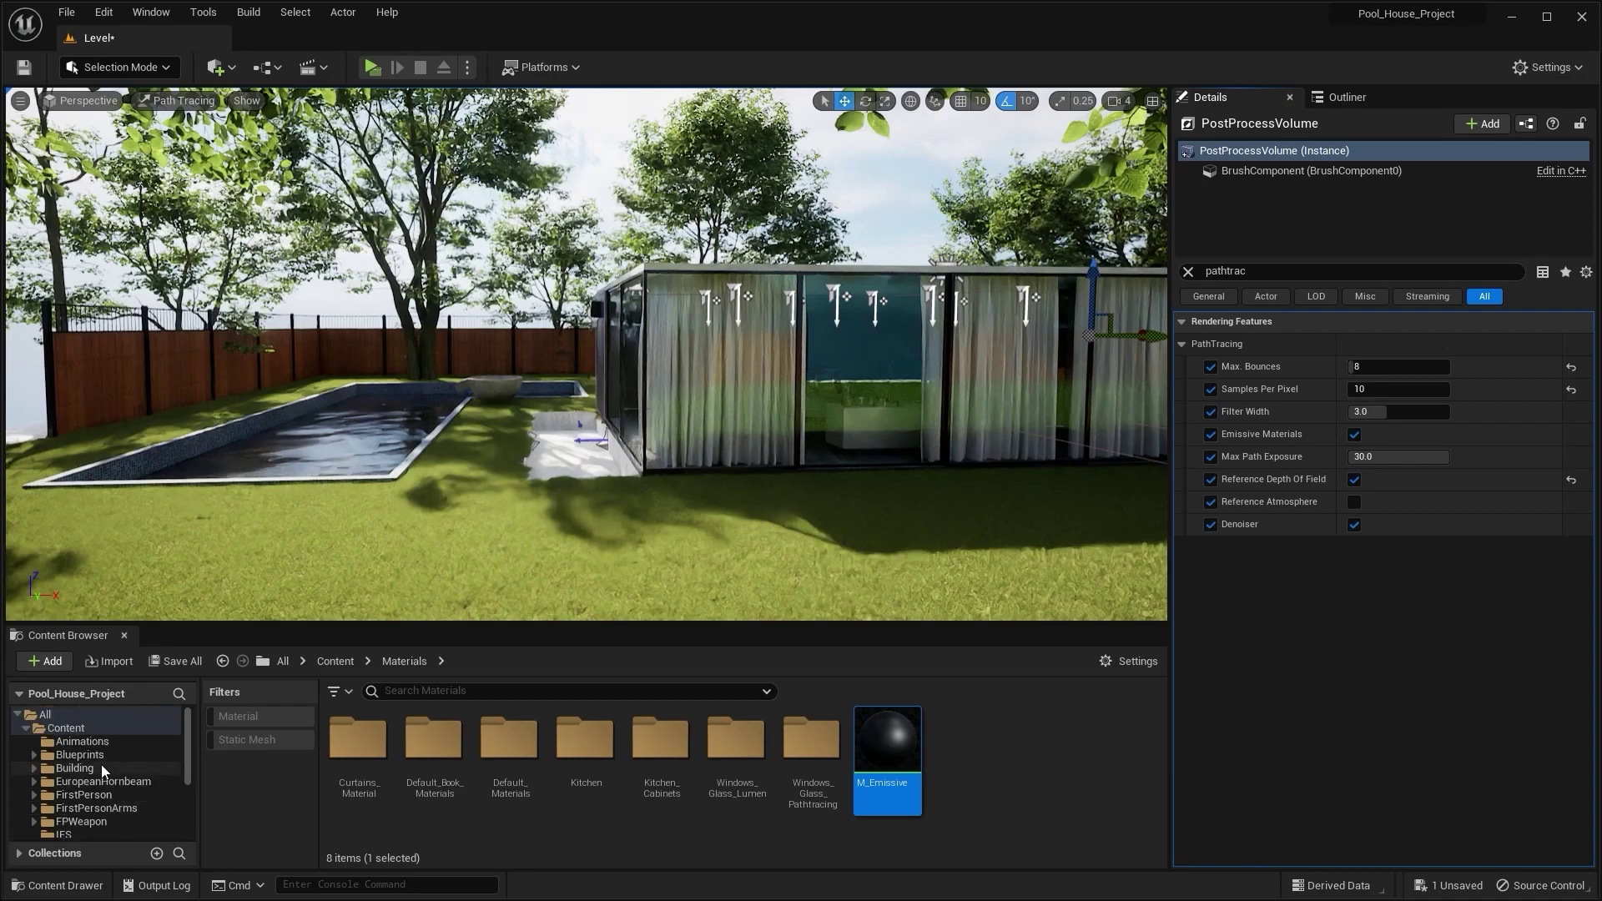
{"action": "double_click", "coordinate": [128, 782]}
{"action": "double_click", "coordinate": [434, 743]}
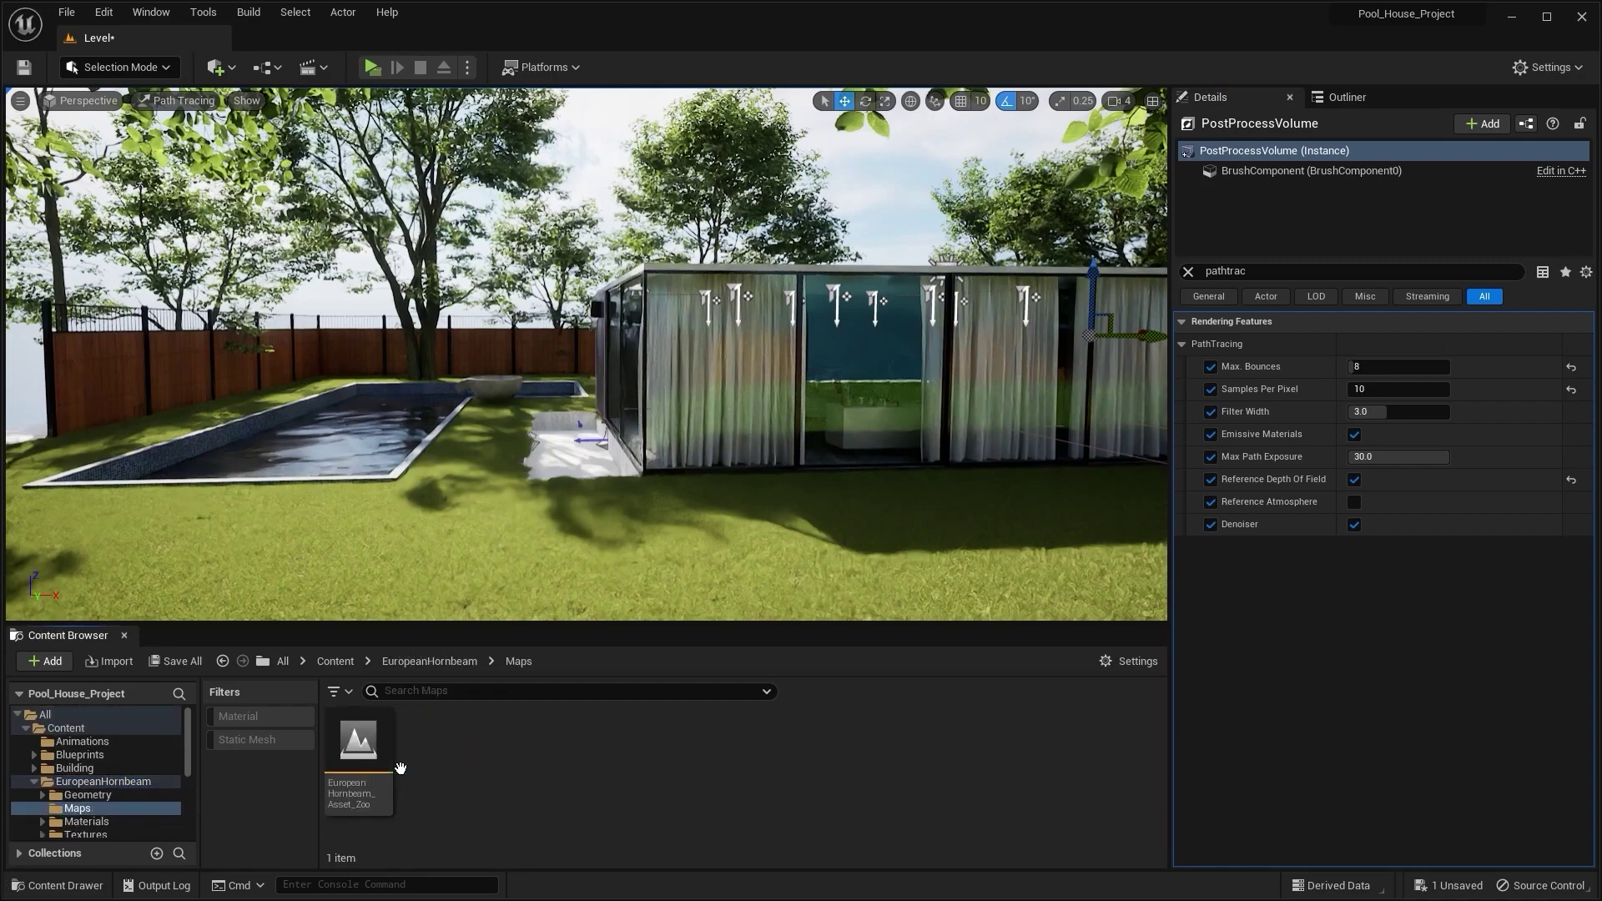
{"action": "left_click", "coordinate": [222, 661]}
{"action": "double_click", "coordinate": [345, 723]}
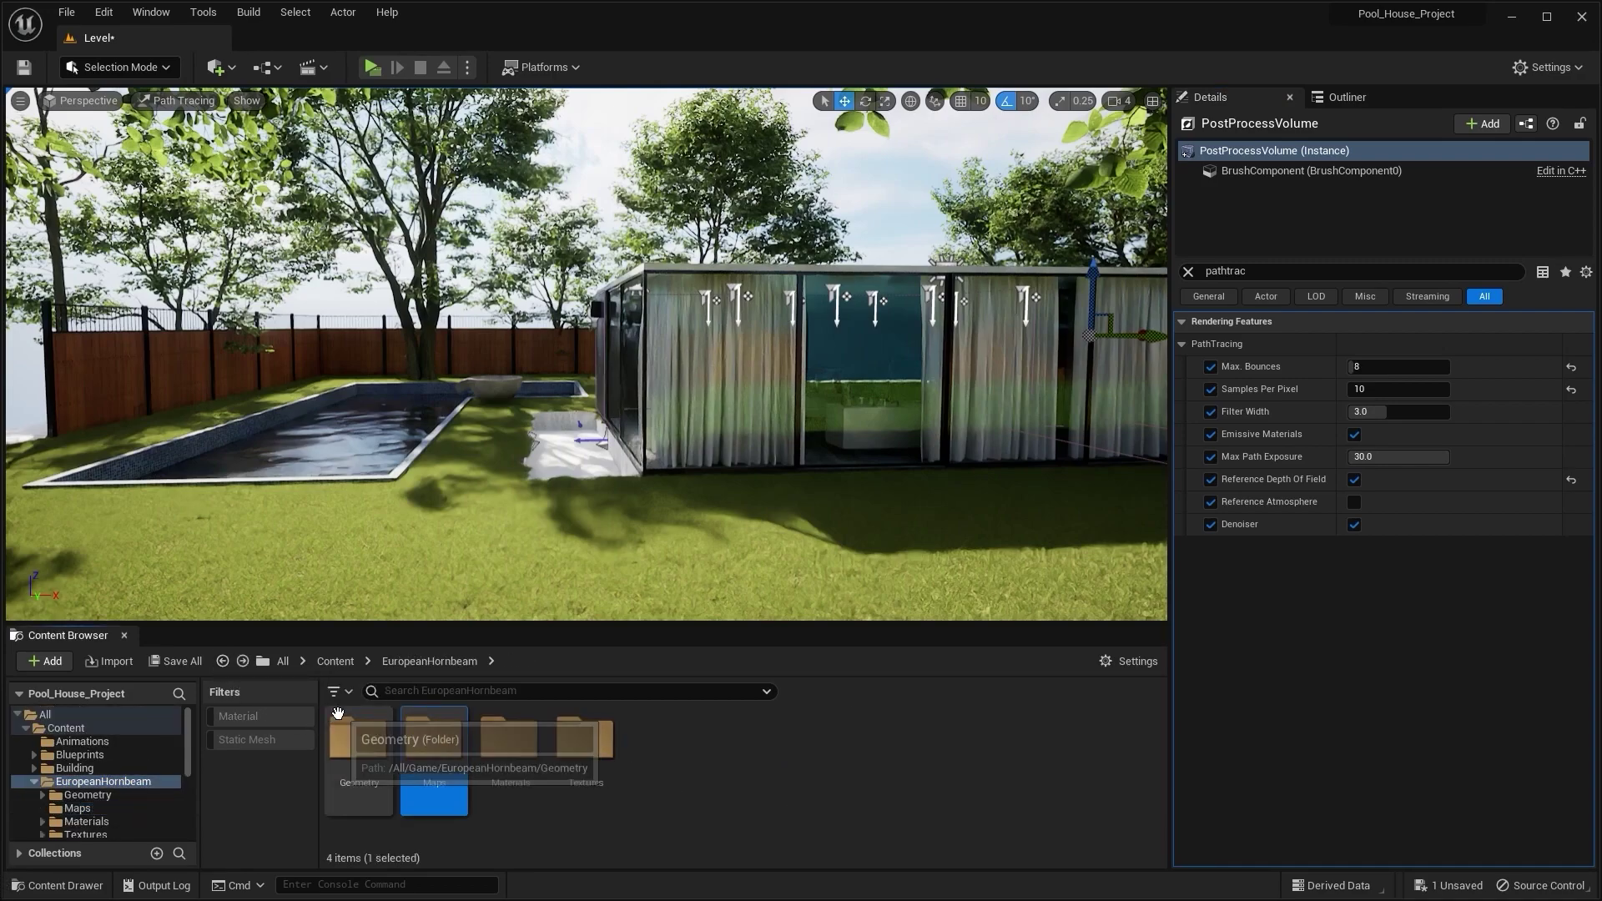
{"action": "double_click", "coordinate": [344, 723]}
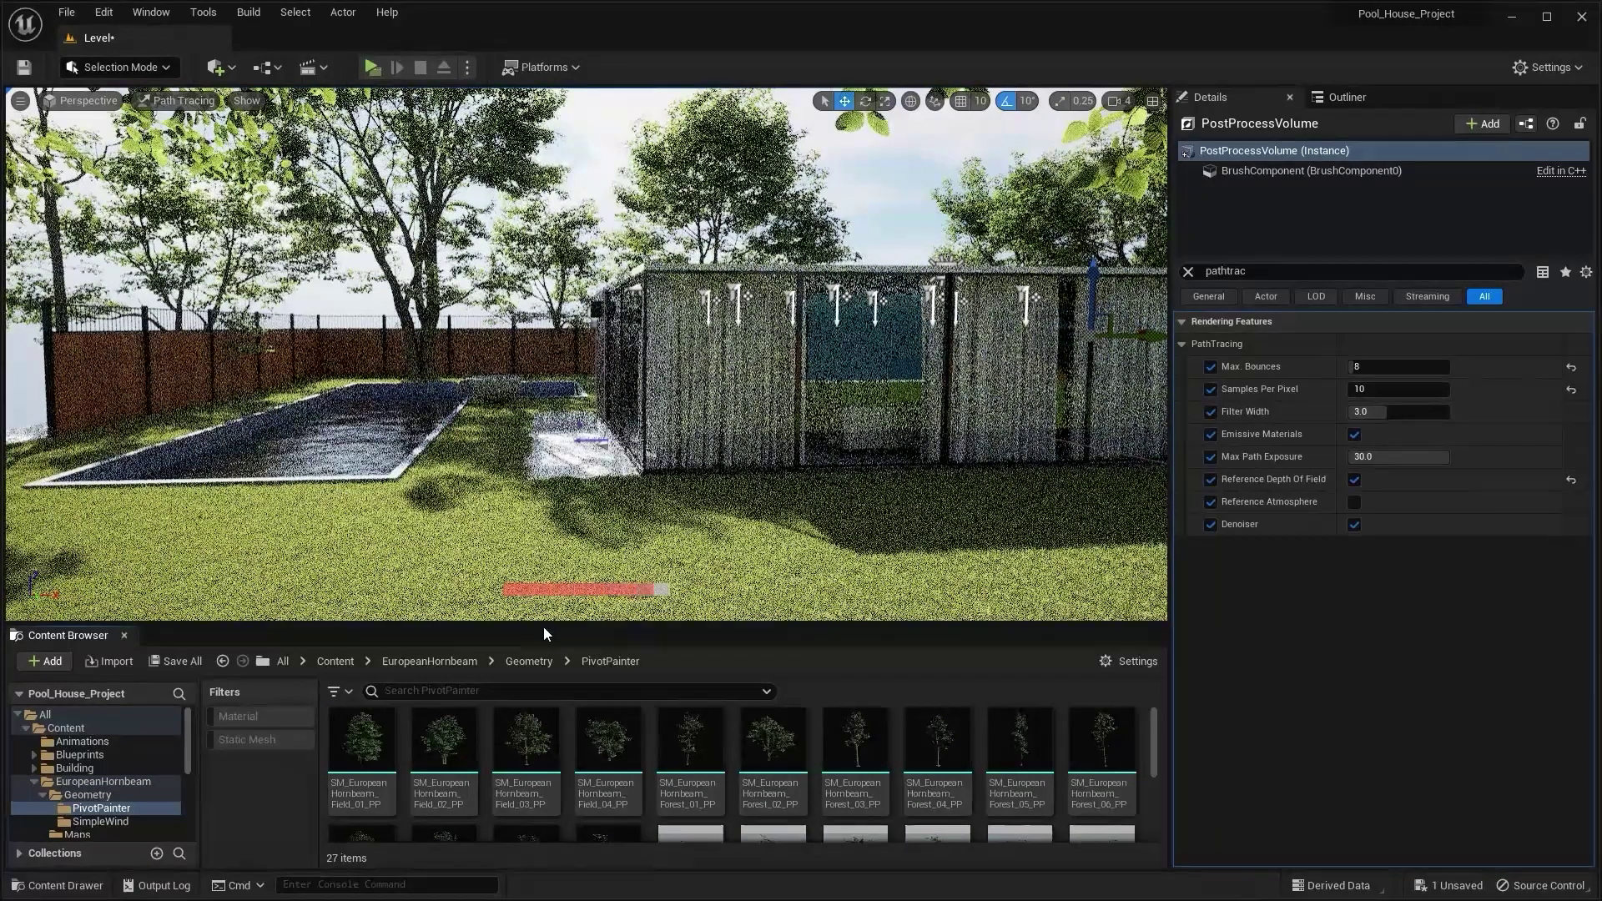
{"action": "left_click_drag", "start_coordinate": [549, 630], "coordinate": [563, 544]}
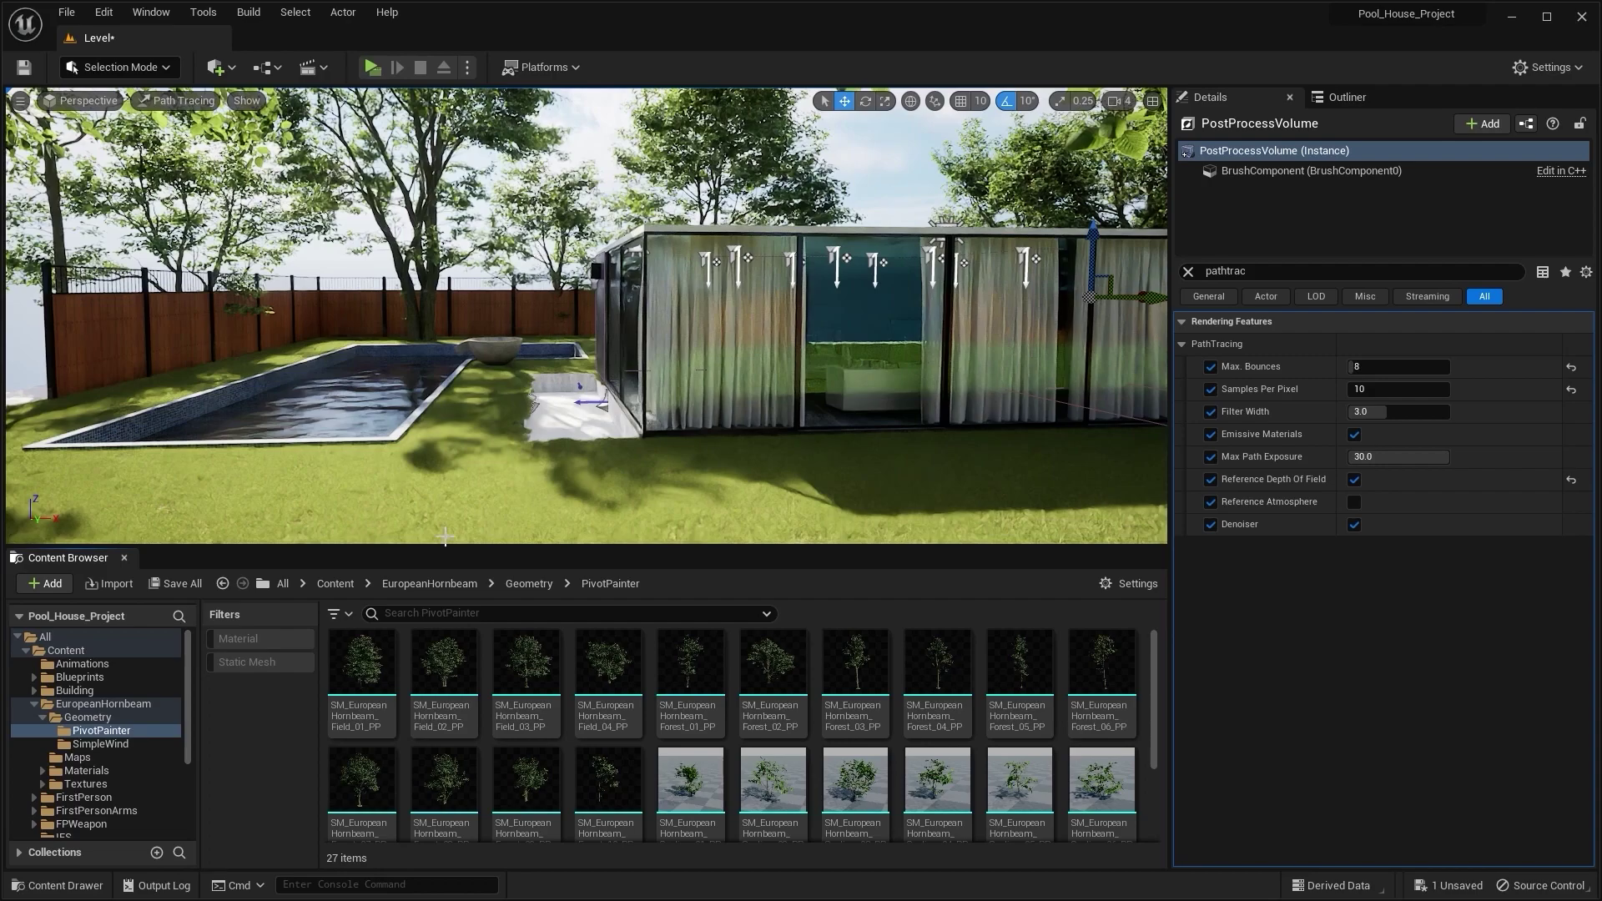
- Open the SM_EuropeanHornbeam_Field_01_PP tree in a maximized static mesh editor to show its Nanite settings
{"action": "left_click", "coordinate": [380, 687]}
{"action": "double_click", "coordinate": [379, 687]}
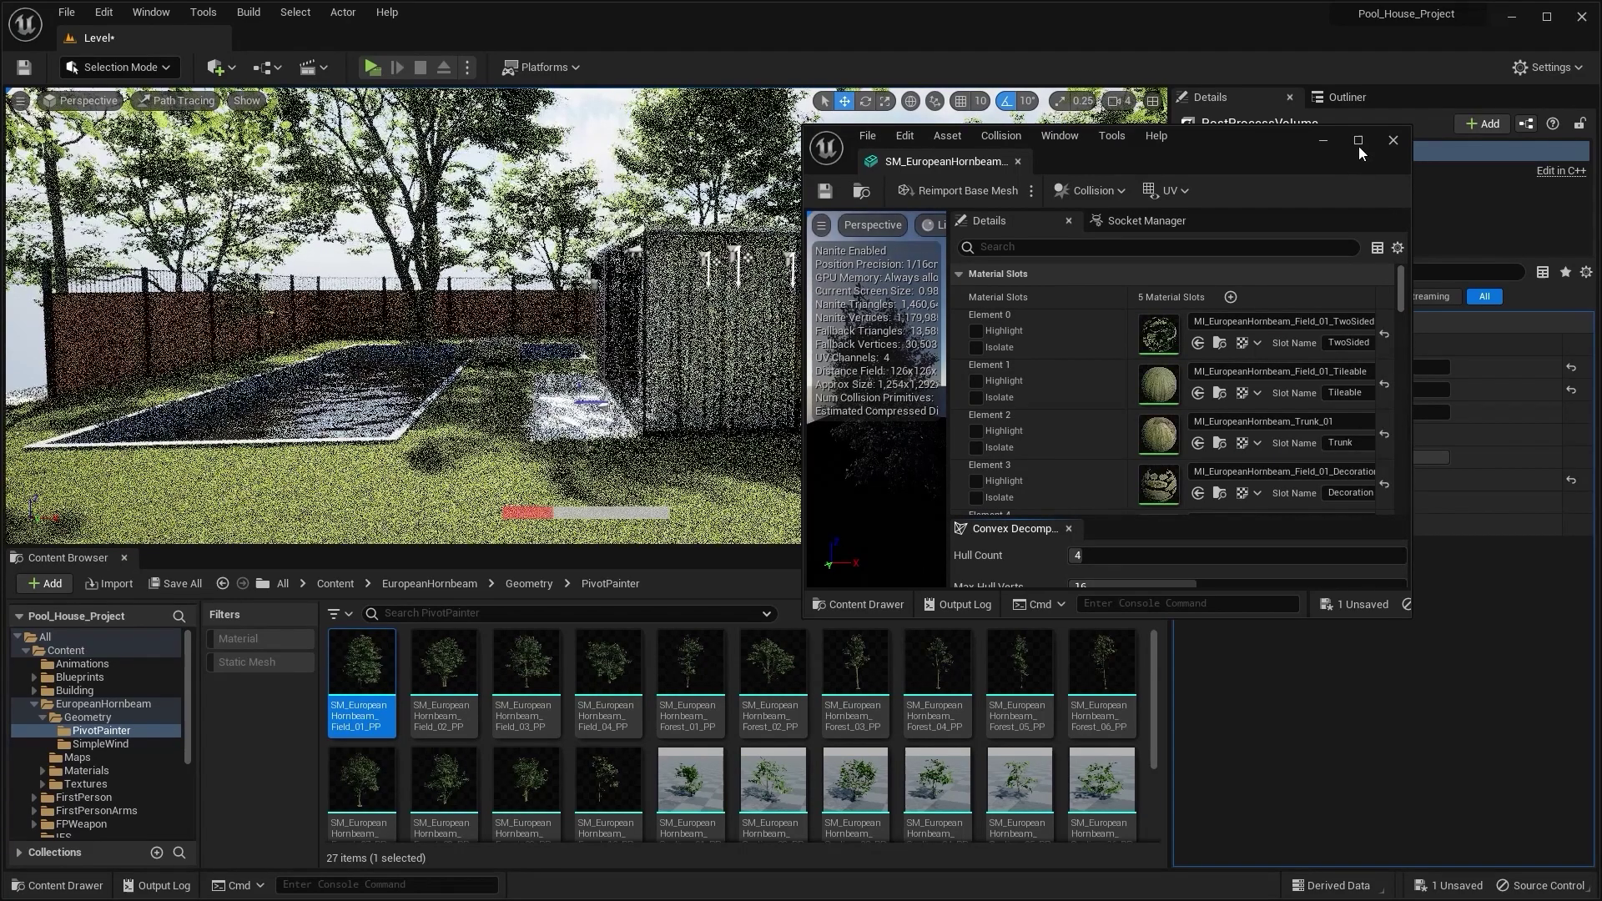
{"action": "left_click", "coordinate": [1359, 143]}
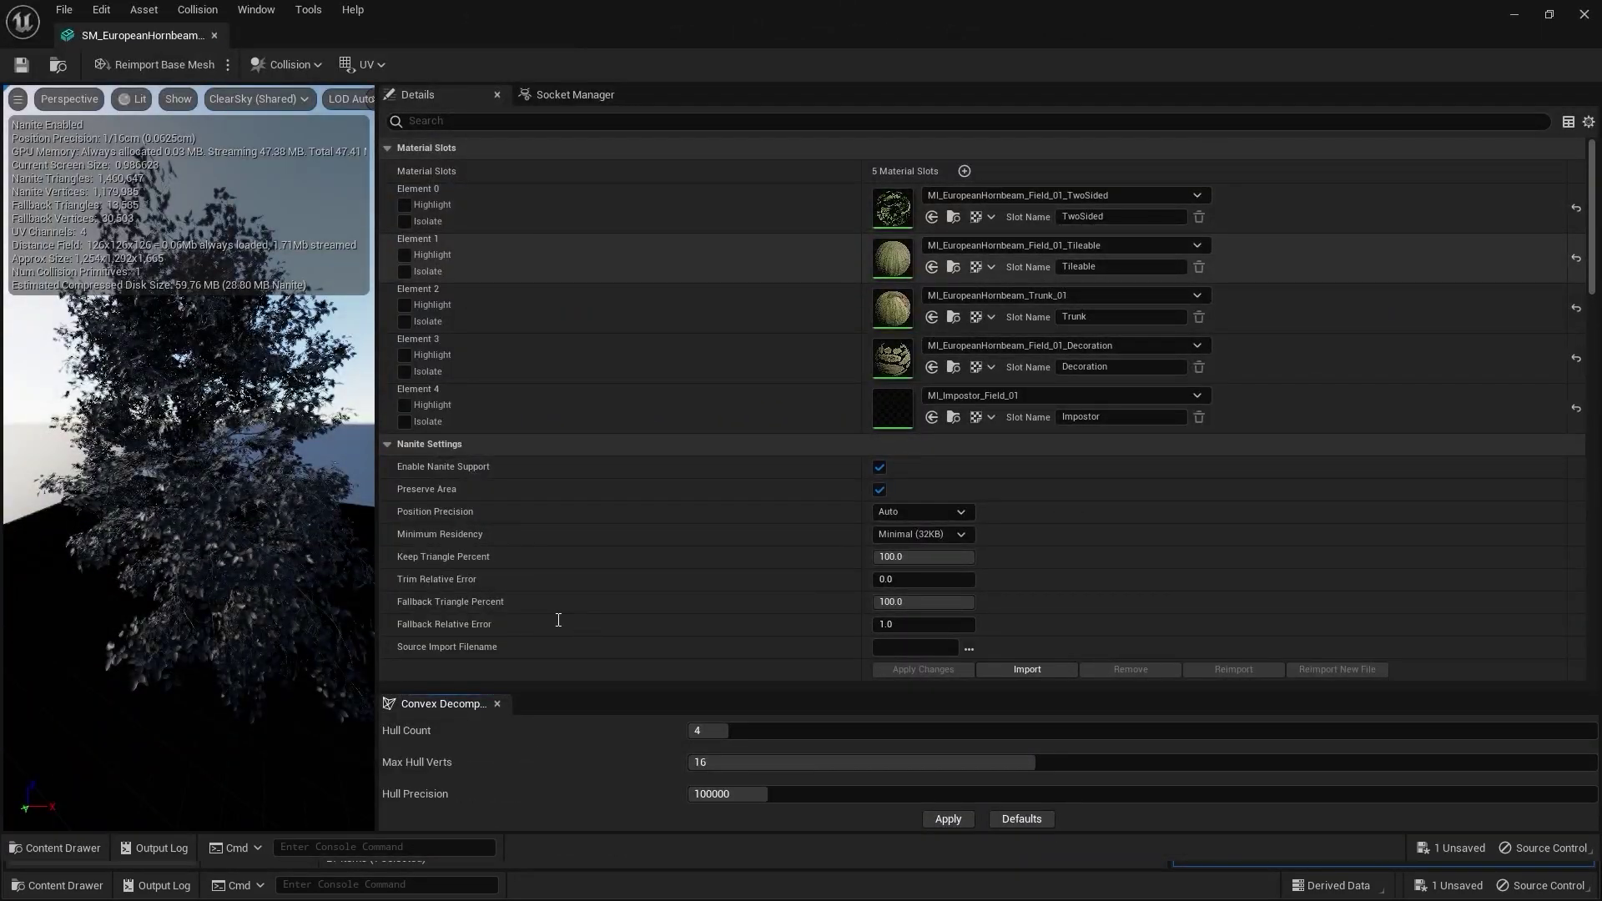
- Set the tree mesh's Nanite Fallback Relative Error to 0, apply the changes, and close the static mesh editor
{"action": "scroll", "coordinate": [726, 643], "scroll_direction": "down", "scroll_amount": 3}
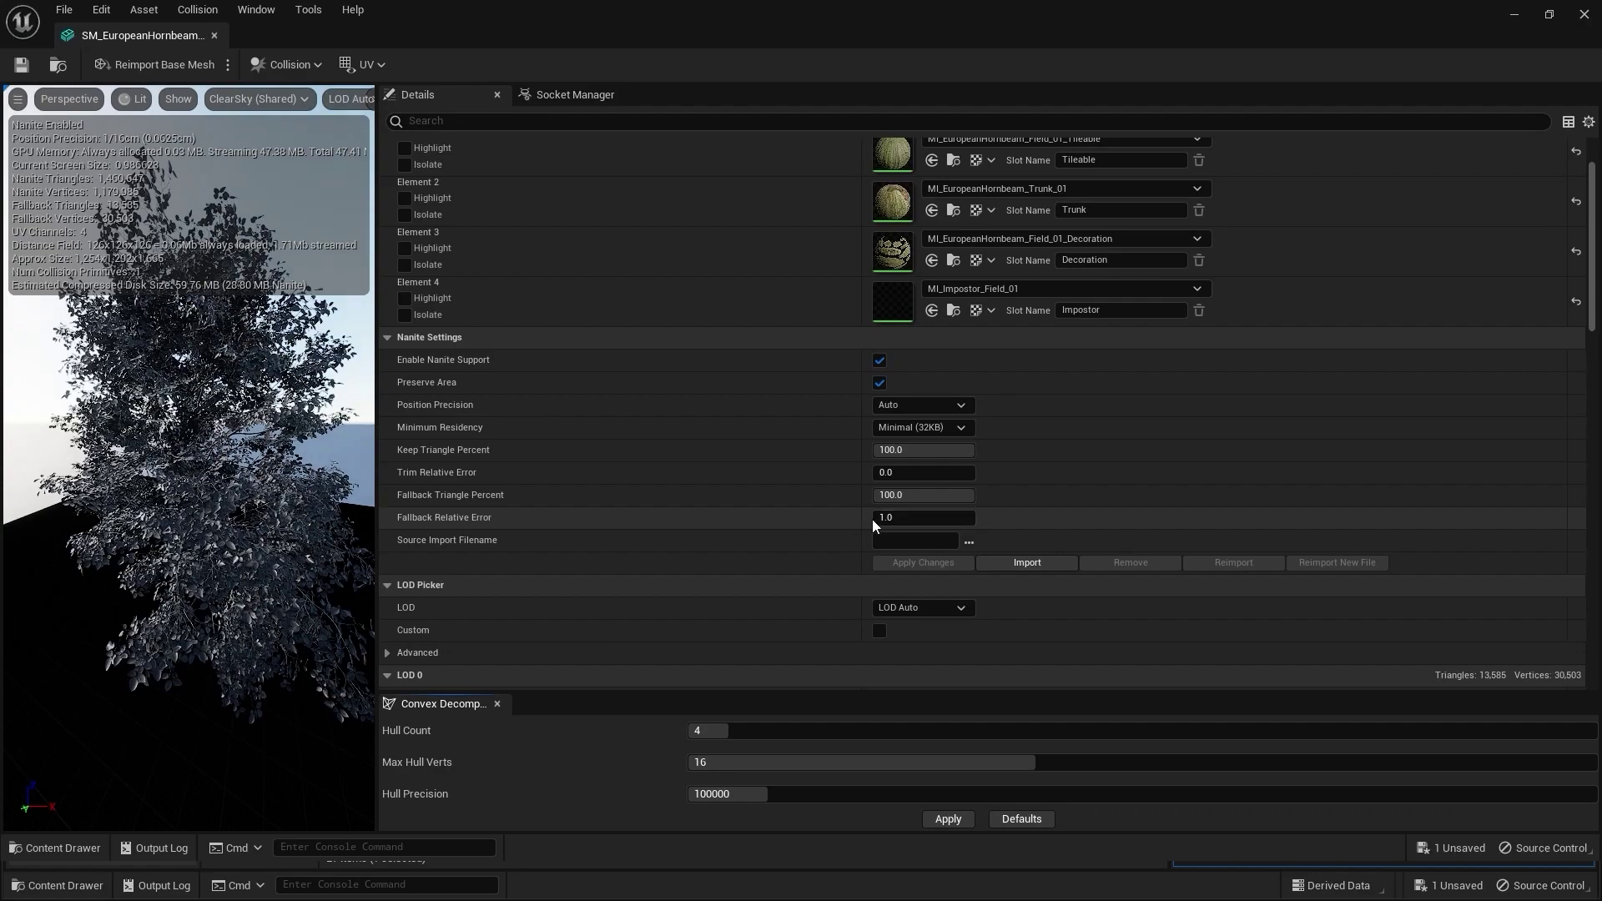
{"action": "left_click", "coordinate": [925, 517]}
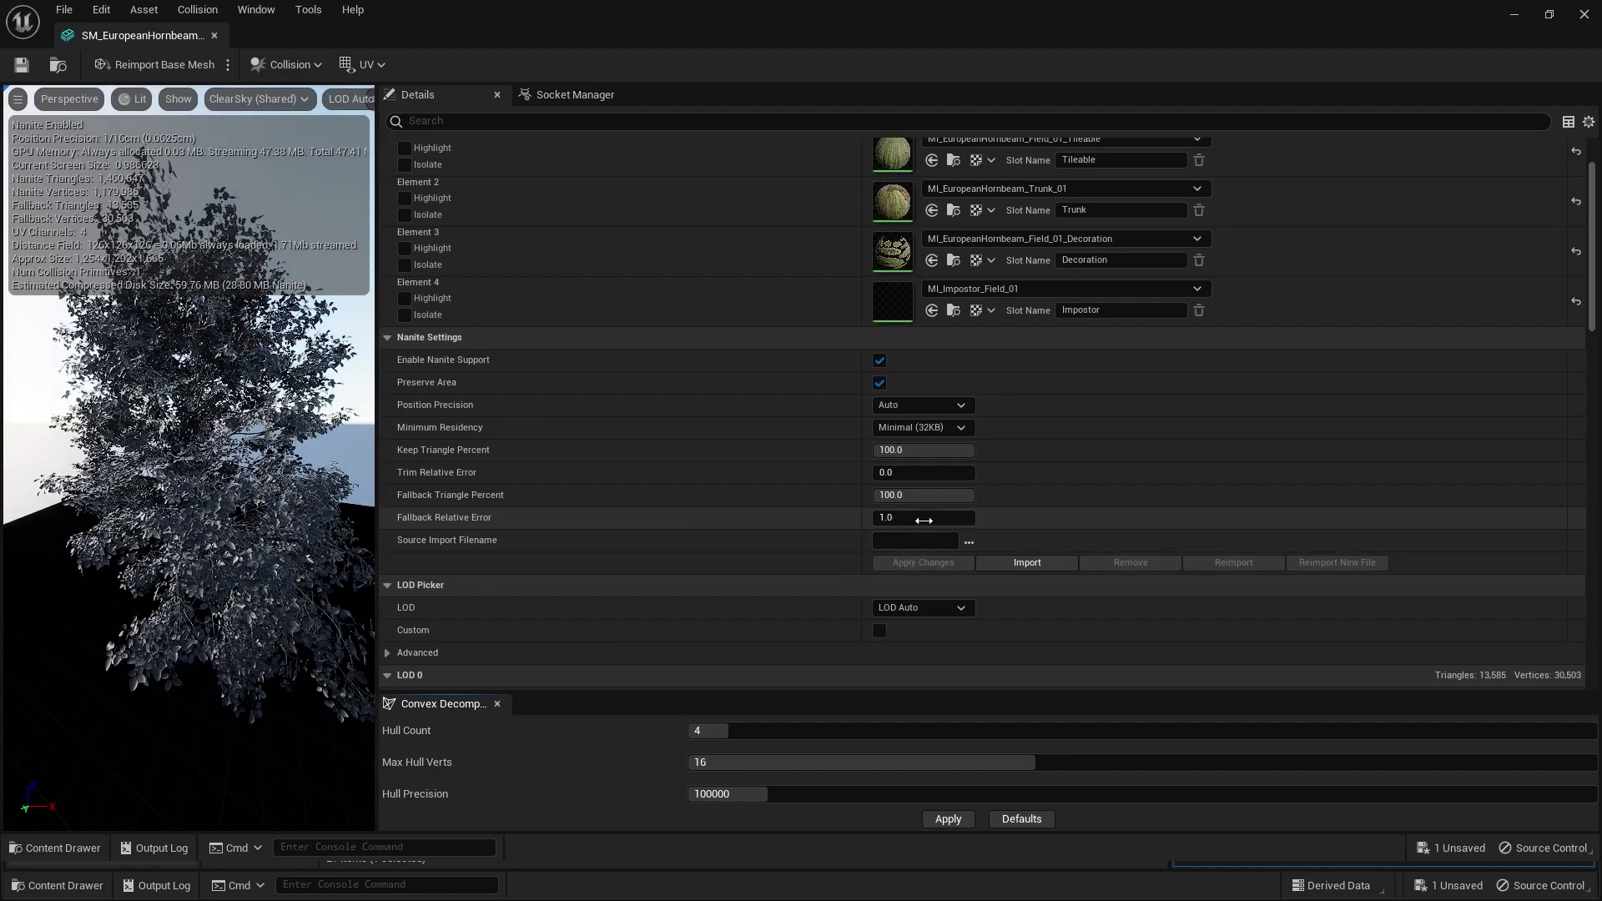
{"action": "type", "text": "03"}
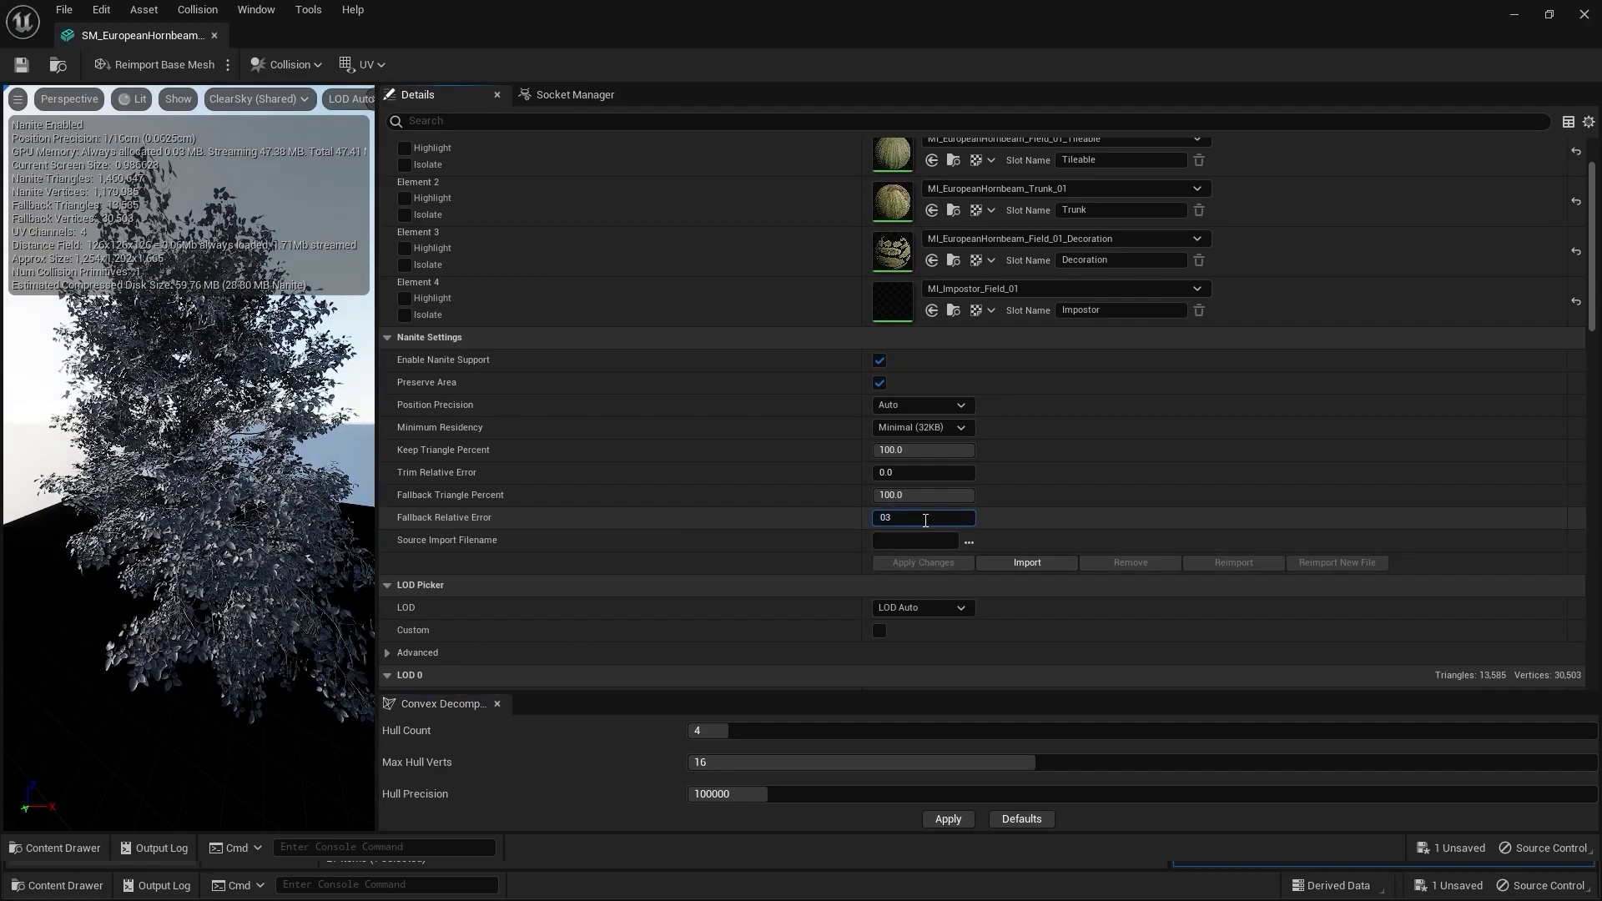
{"action": "key", "text": "BackSpace"}
{"action": "key", "text": "Return"}
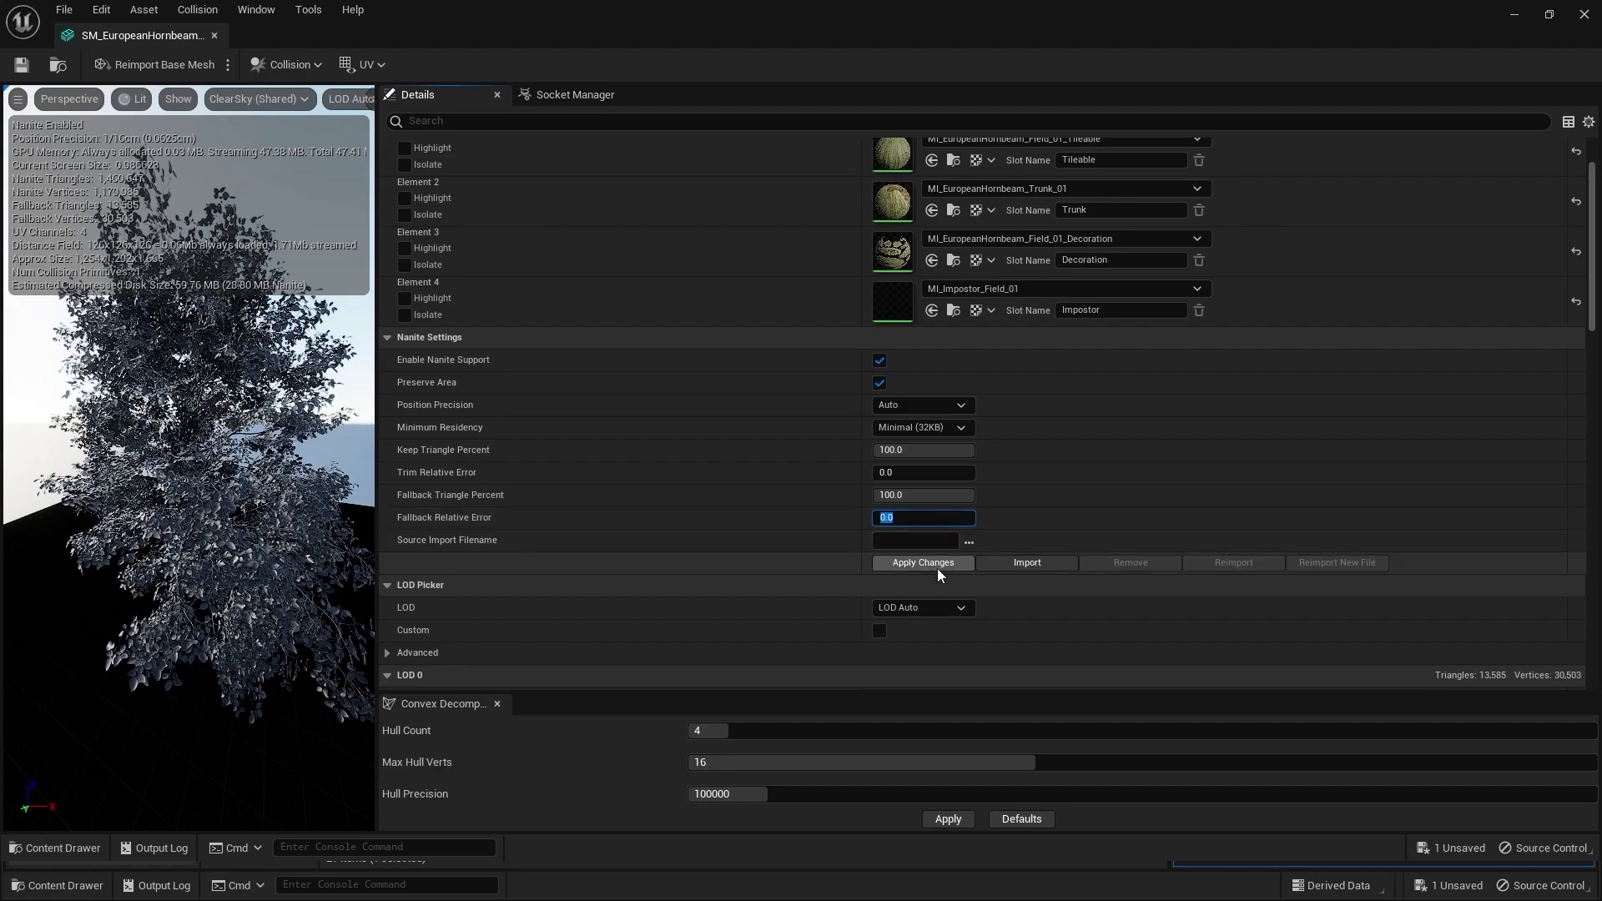
{"action": "left_click", "coordinate": [938, 569]}
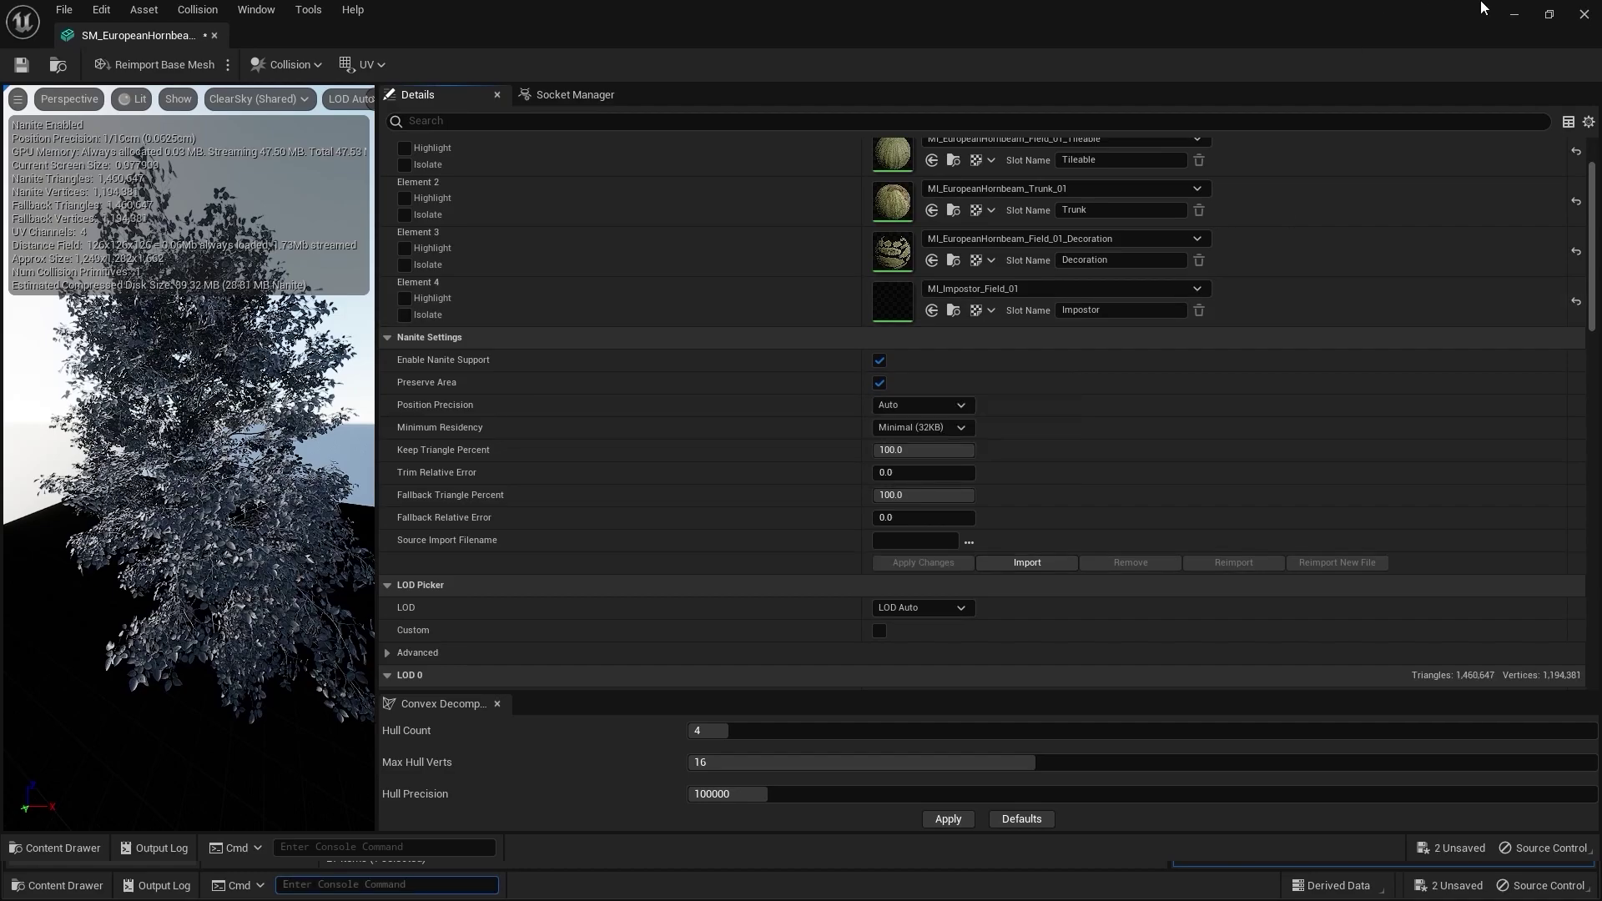
{"action": "left_click", "coordinate": [1584, 17]}
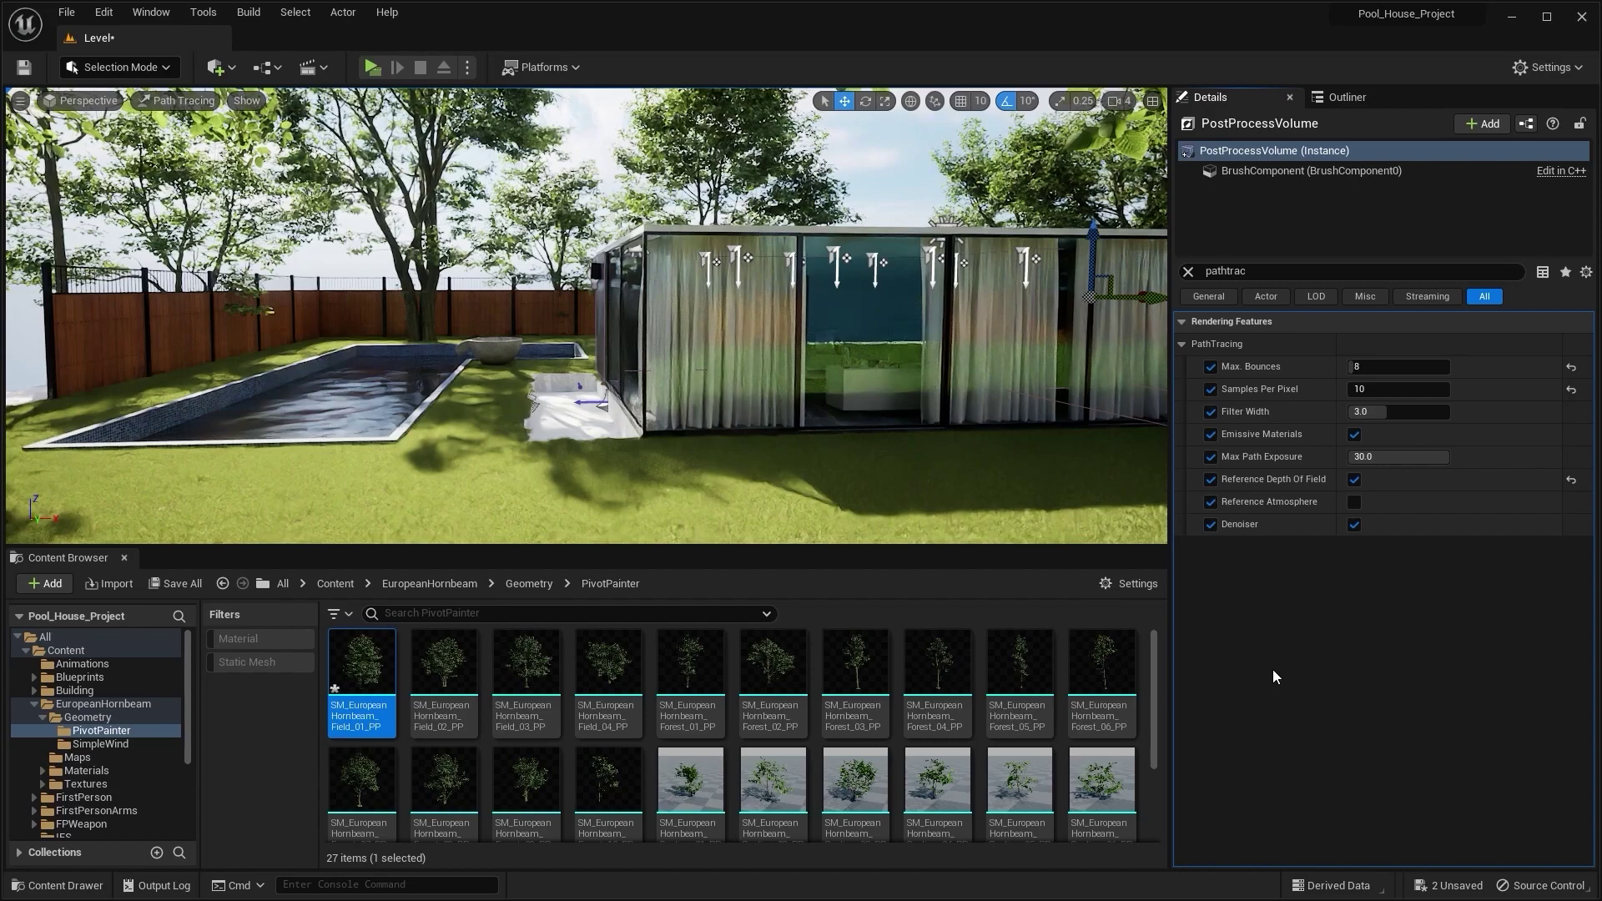
- Inspect the path-traced pool water up close, switch the viewport to Lit, and reframe the pool and house
{"action": "key", "text": "grave"}
{"action": "mouse_move", "coordinate": [551, 377]}
{"action": "right_mouse_down"}
{"action": "mouse_move", "coordinate": [400, 367]}
{"action": "mouse_move", "coordinate": [392, 417]}
{"action": "mouse_move", "coordinate": [442, 509]}
{"action": "mouse_move", "coordinate": [434, 526]}
{"action": "mouse_move", "coordinate": [467, 501]}
{"action": "mouse_move", "coordinate": [426, 525]}
{"action": "right_mouse_up"}
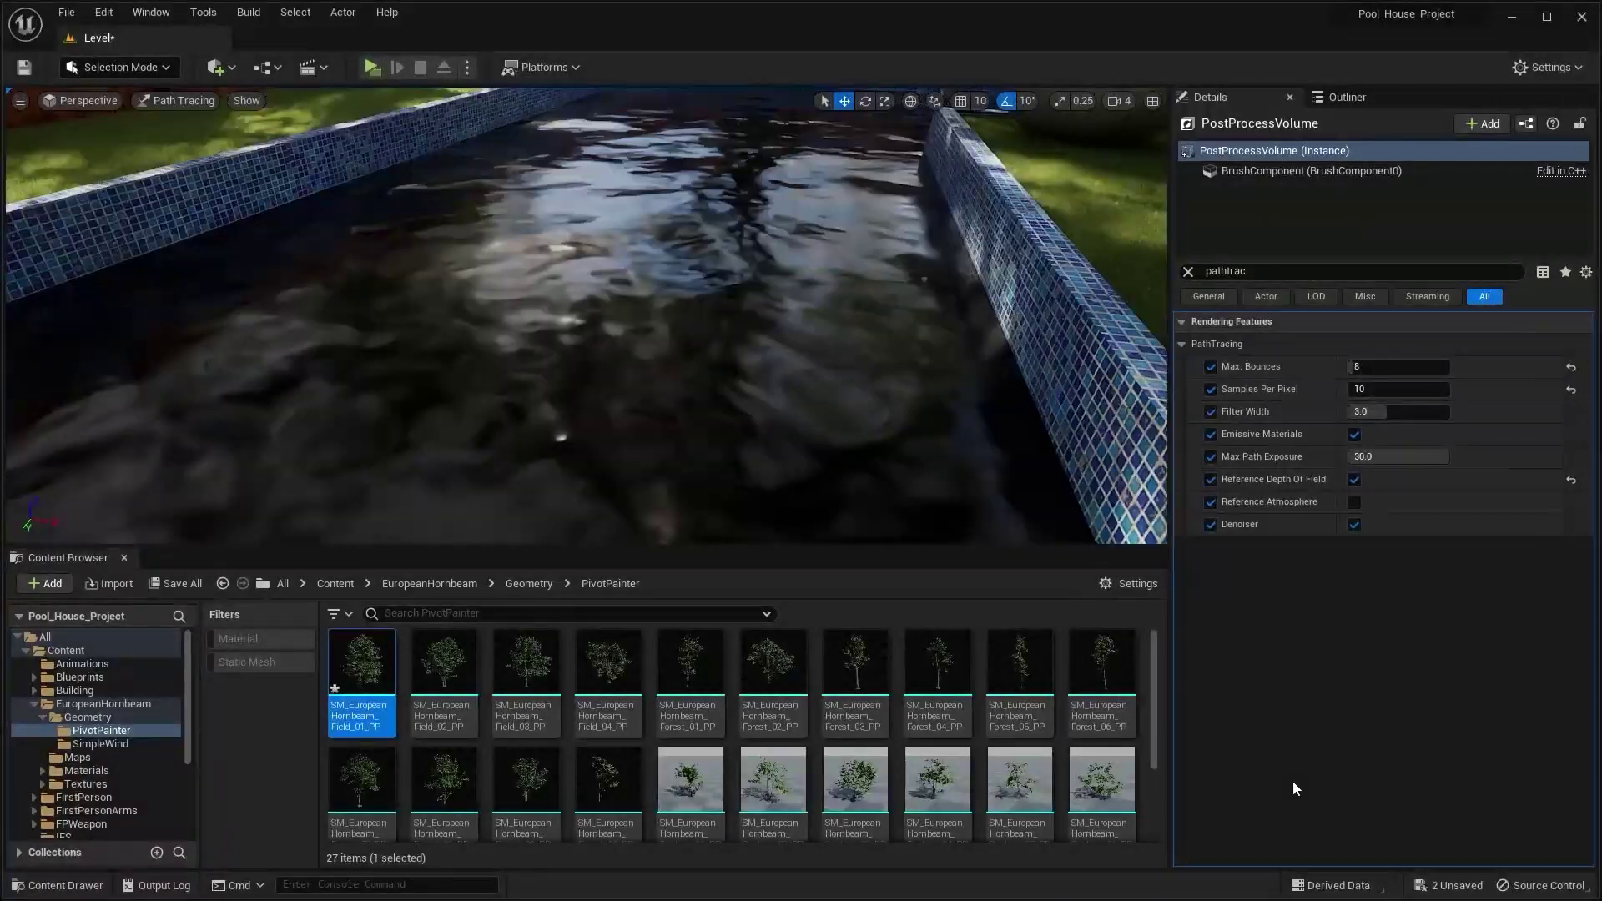
{"action": "left_click", "coordinate": [163, 106]}
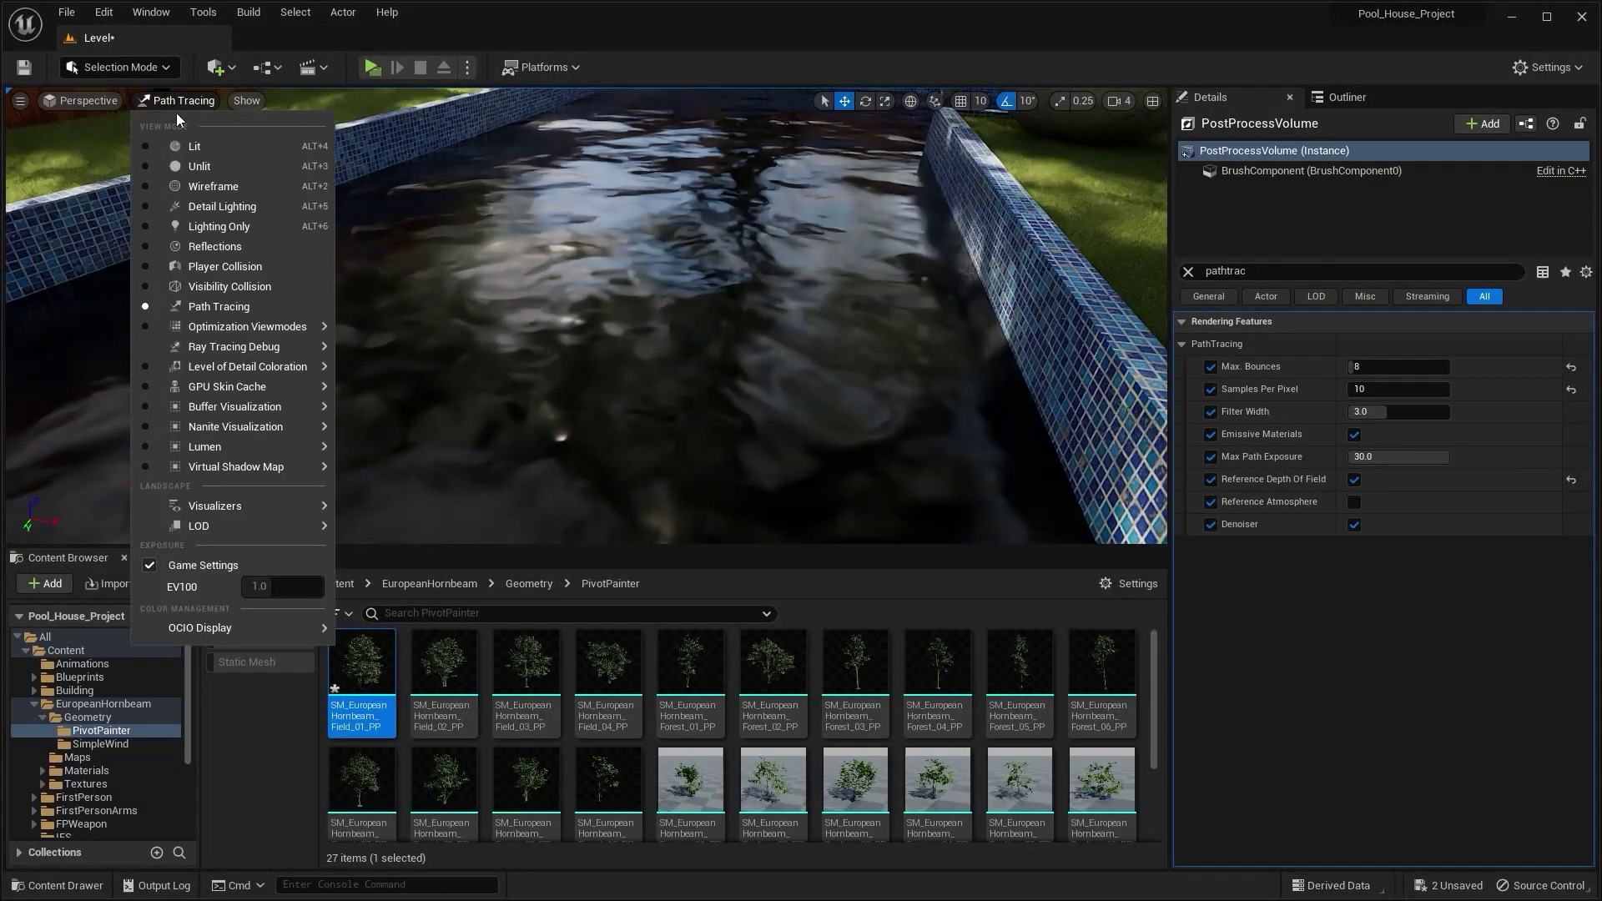
{"action": "left_click", "coordinate": [178, 138]}
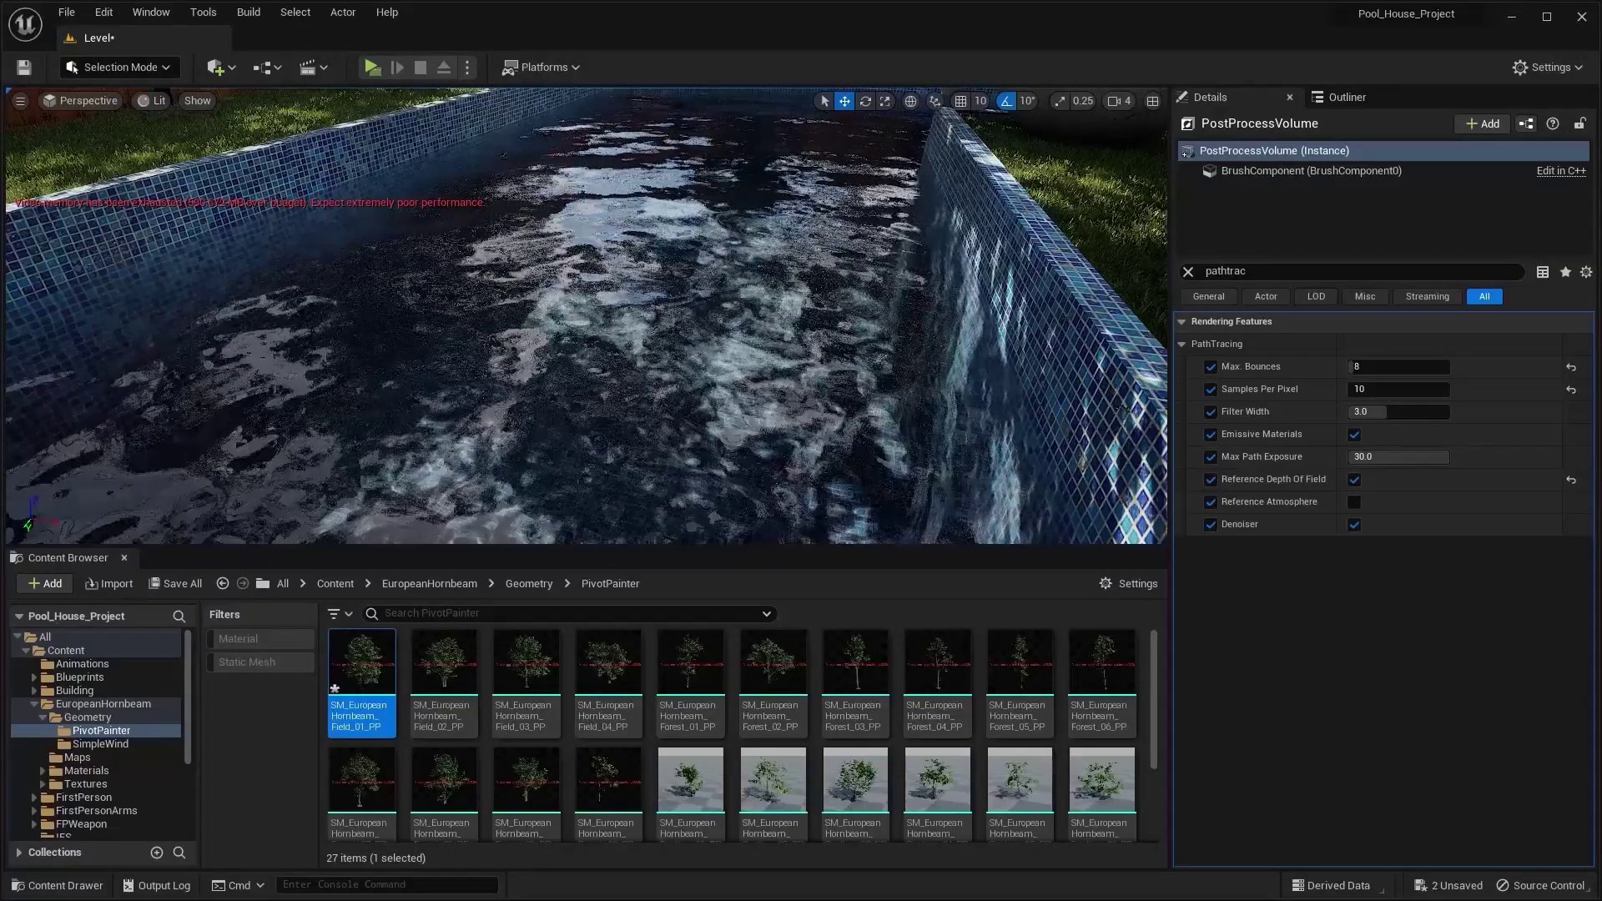
{"action": "key", "text": "s"}
{"action": "right_click_drag", "start_coordinate": [503, 155], "coordinate": [634, 108]}
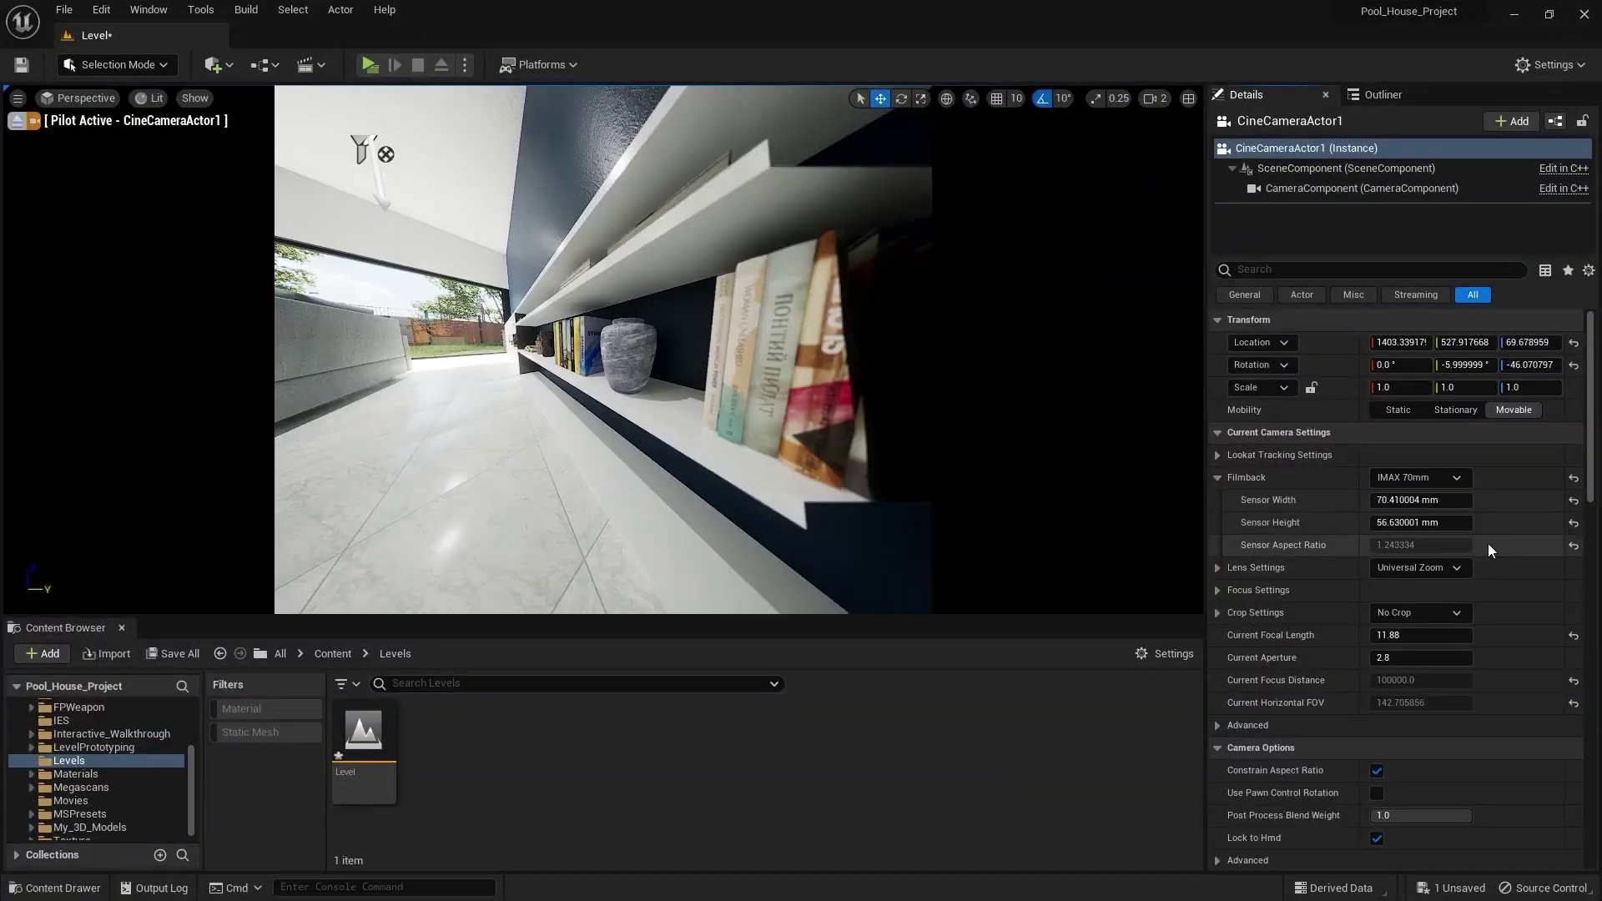
- Give CineCameraActor1 the 16:9 DSLR filmback, then adjust its sensor to about 29.6 mm wide and 11.6 mm high
{"action": "left_click", "coordinate": [1445, 479]}
{"action": "left_click", "coordinate": [1426, 494]}
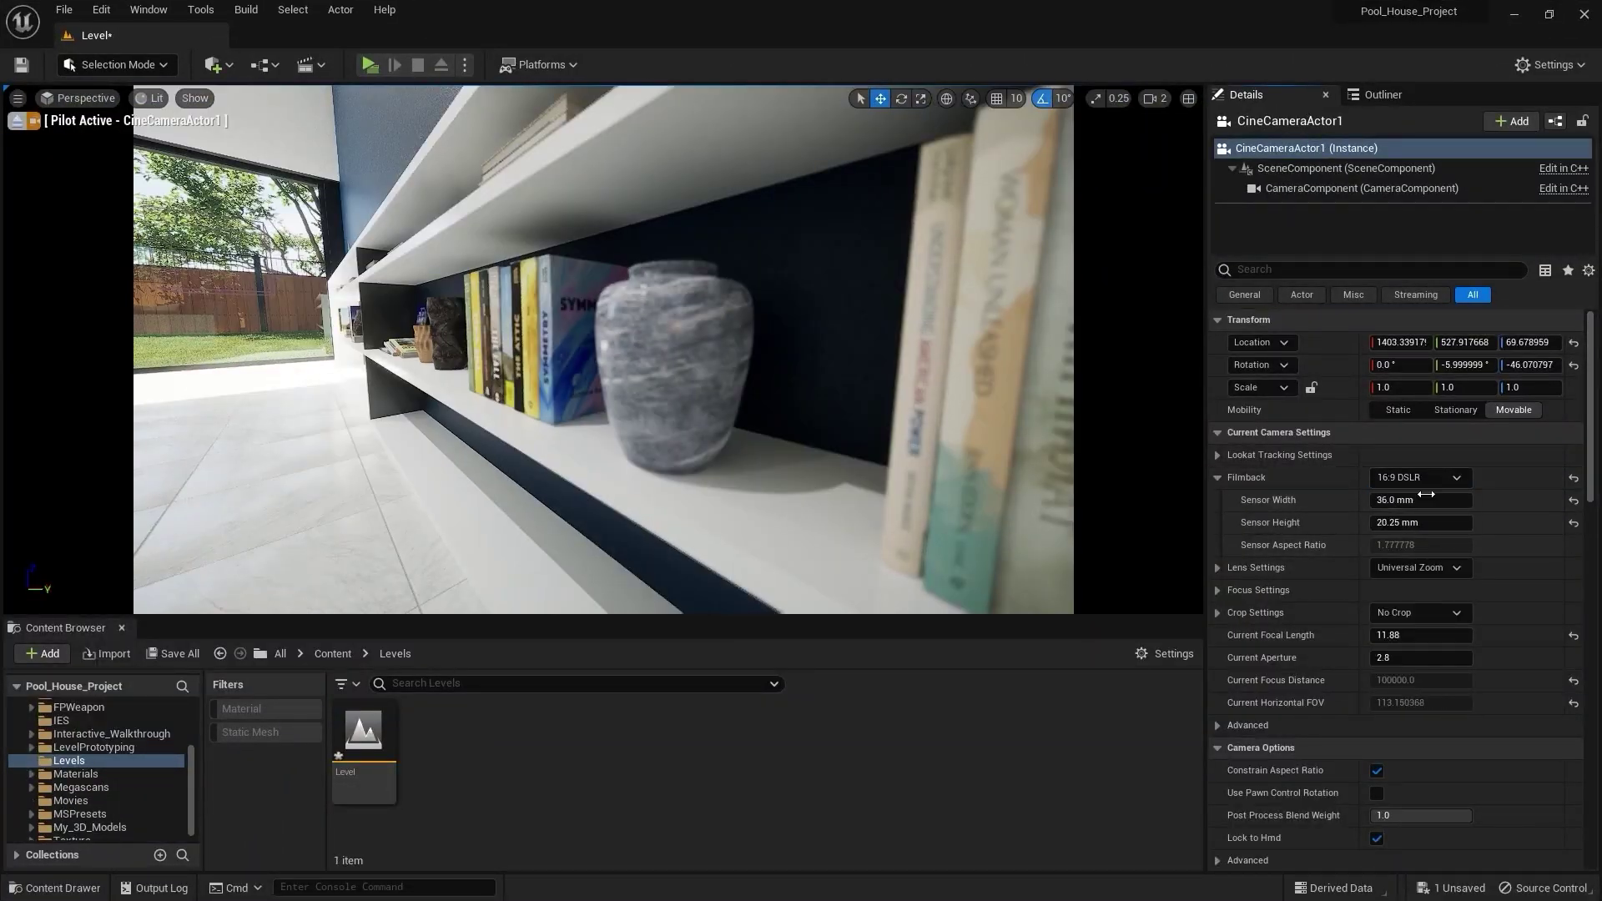
{"action": "left_click_drag", "start_coordinate": [1402, 500], "coordinate": [1452, 500]}
{"action": "left_click_drag", "start_coordinate": [1418, 523], "coordinate": [1377, 522]}
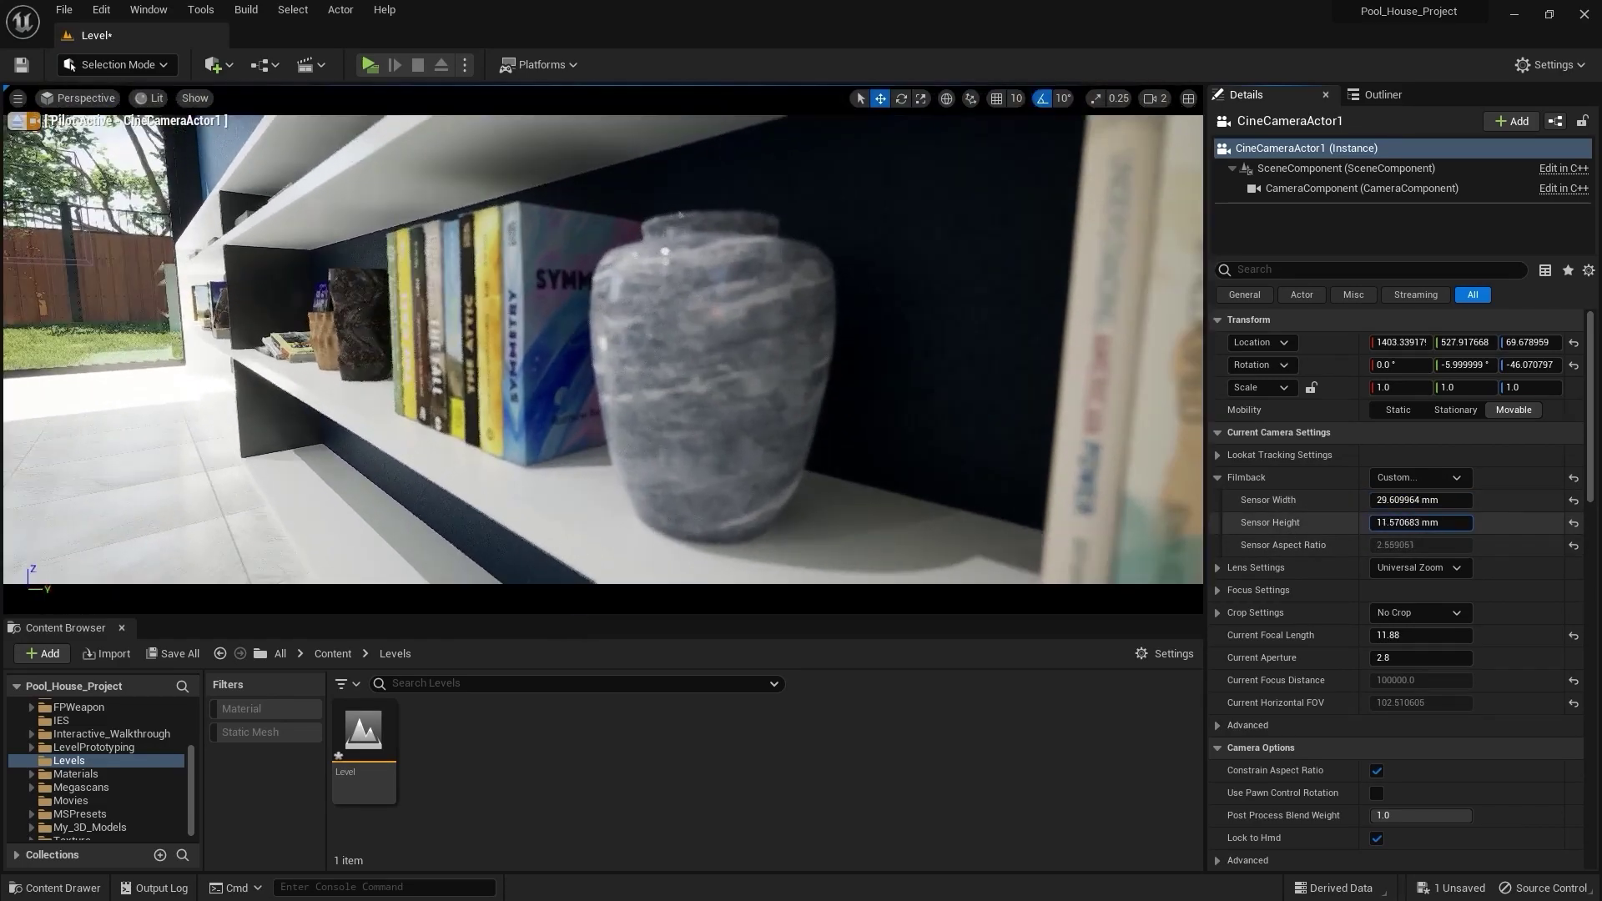
- Set CineCameraActor1's filmback preset to 16:9 Digital Film and its lens preset to 30mm Prime f/1.4
{"action": "left_click", "coordinate": [1420, 478]}
{"action": "left_click", "coordinate": [1416, 530]}
{"action": "scroll", "coordinate": [1335, 493], "scroll_direction": "down", "scroll_amount": 4}
{"action": "left_click", "coordinate": [1217, 462]}
{"action": "left_click", "coordinate": [1422, 461]}
{"action": "left_click", "coordinate": [1410, 514]}
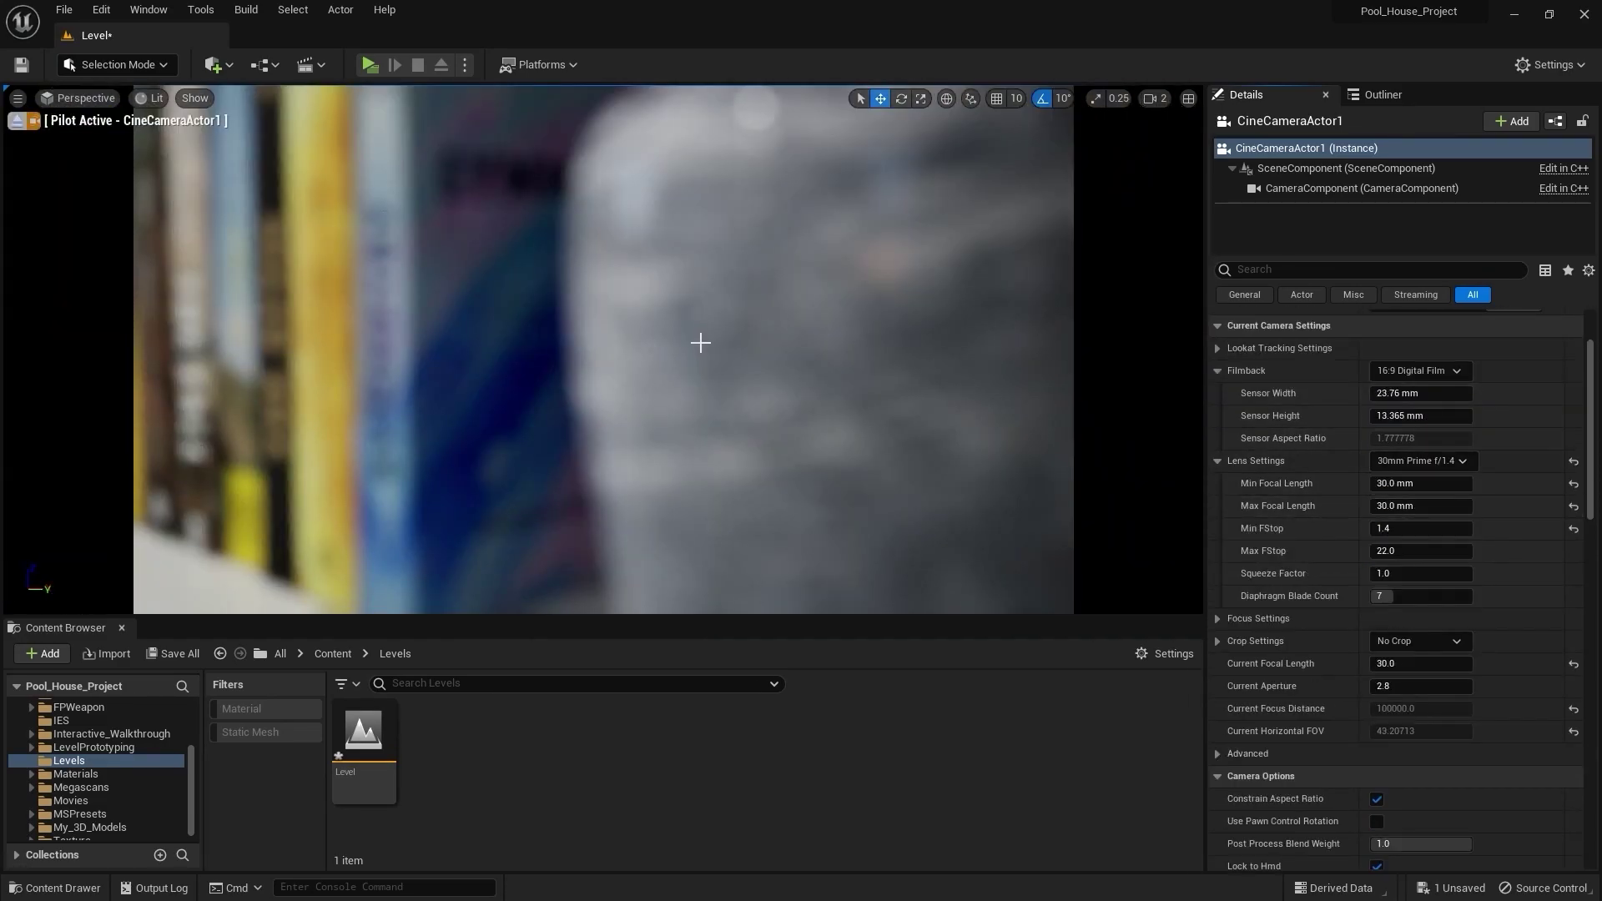